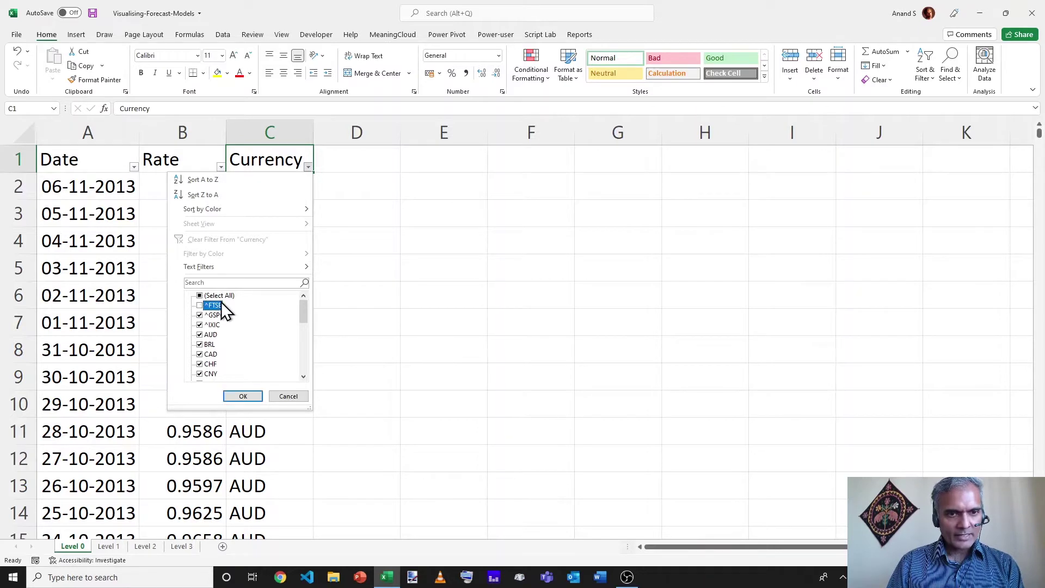
- Filter the Currency column to show only the ^FTSE records
key("Up")
key("space")
key("space")
key("Down")
key("space")
key("Return")
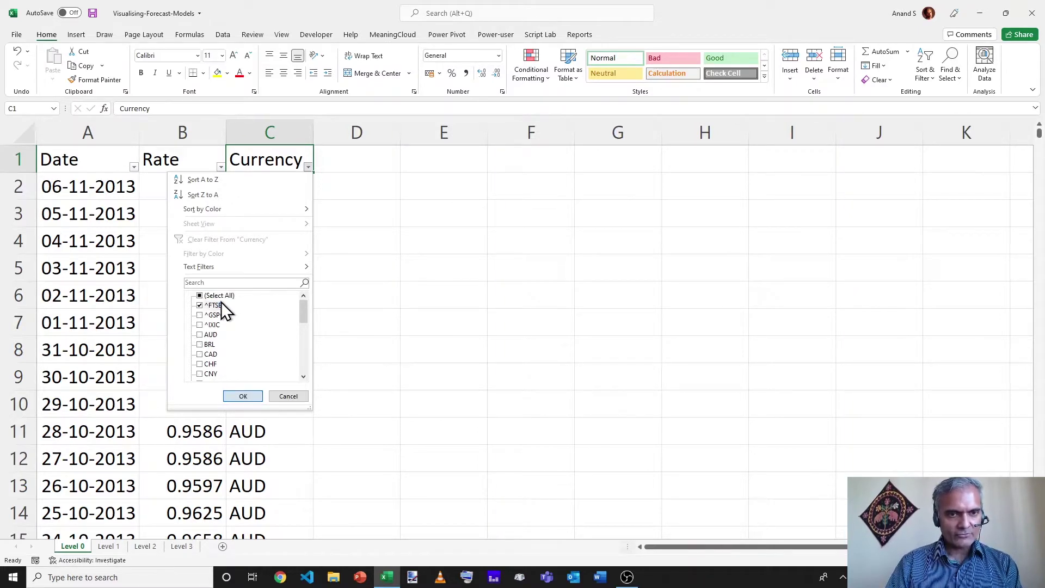
- Change the Currency filter to show only the XAG records
key("alt+Down")
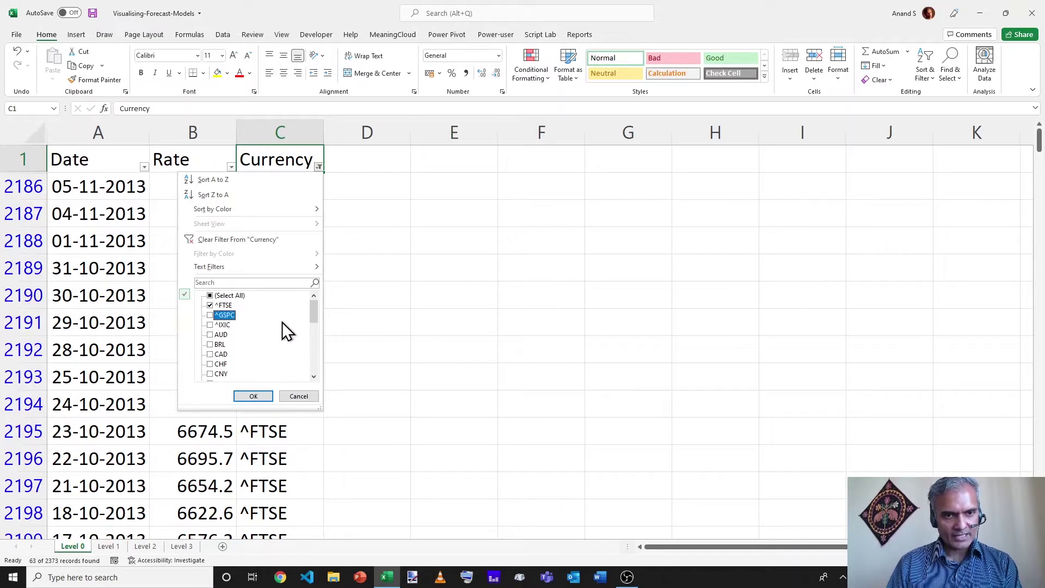
key("Up")
key("space")
key("End")
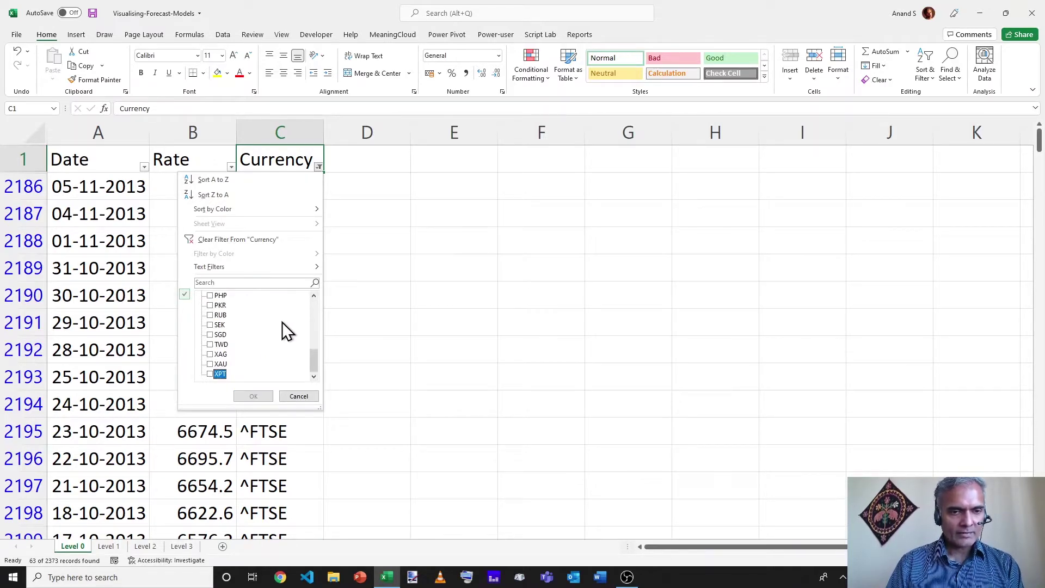
left_click(212, 355)
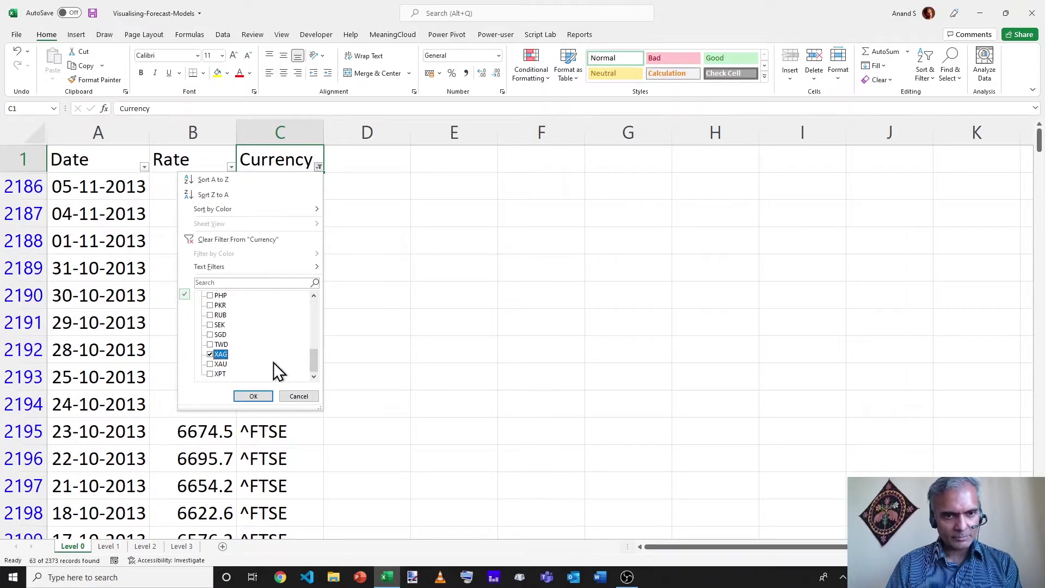
key("Return")
- Change the Currency filter to show only the XPT records
key("alt+Down")
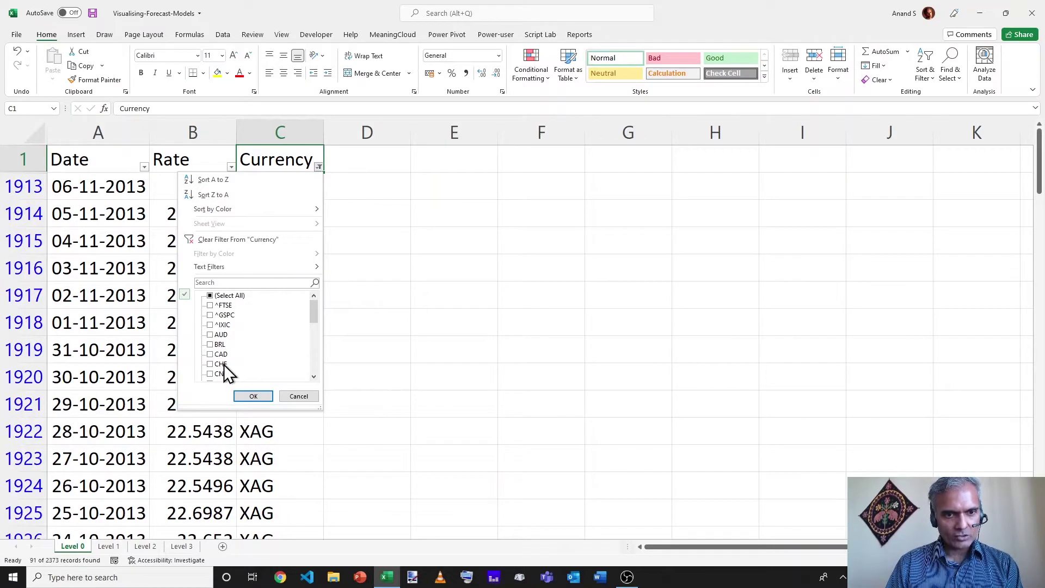
key("End")
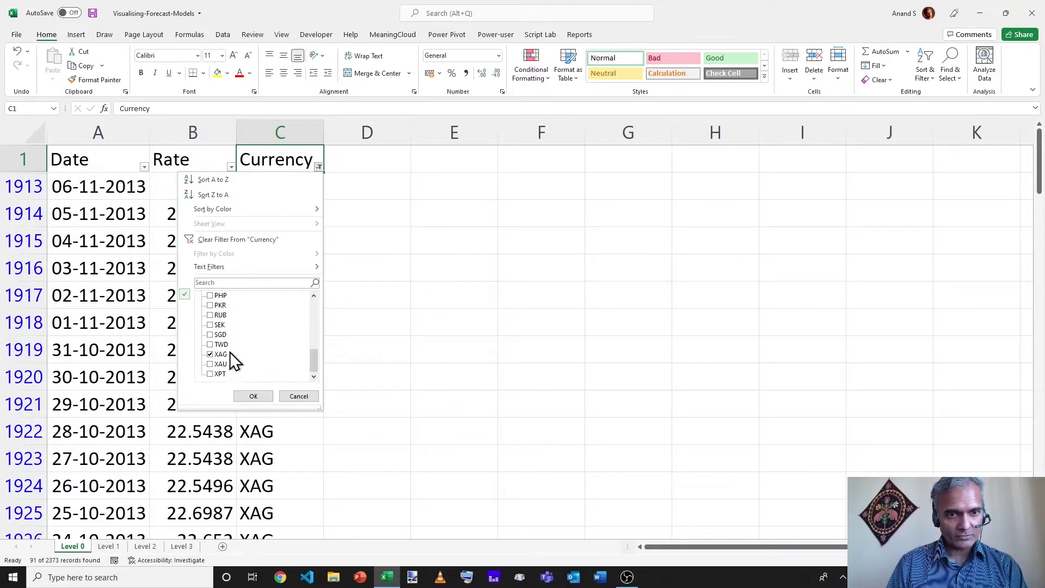
left_click(220, 356)
key("Down")
key("Down")
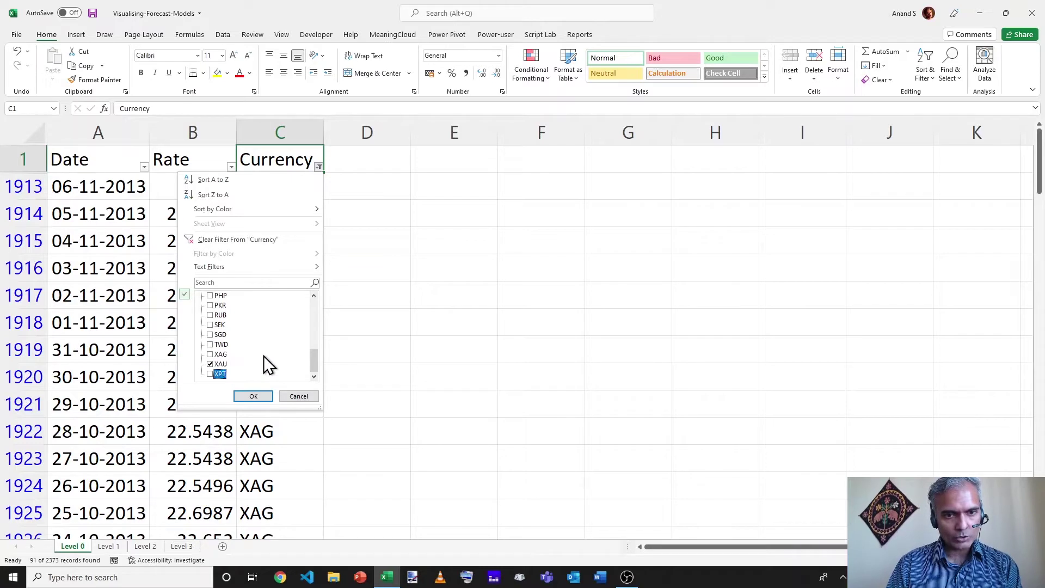
key("space")
key("Return")
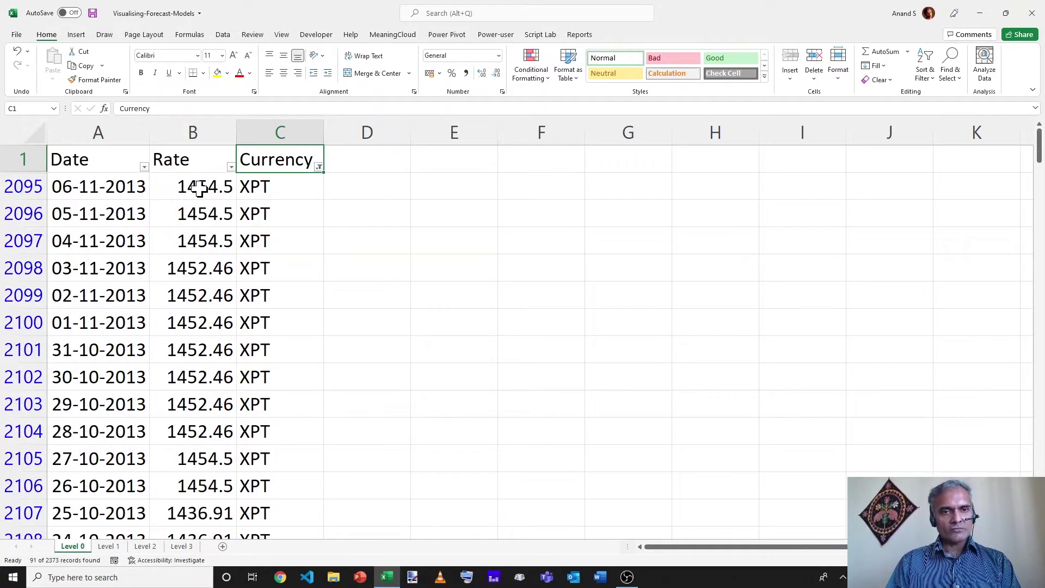
- Remove the Currency filter and turn unfiltered header filters back on for the Date, Rate and Currency columns
key("Left")
key("Right")
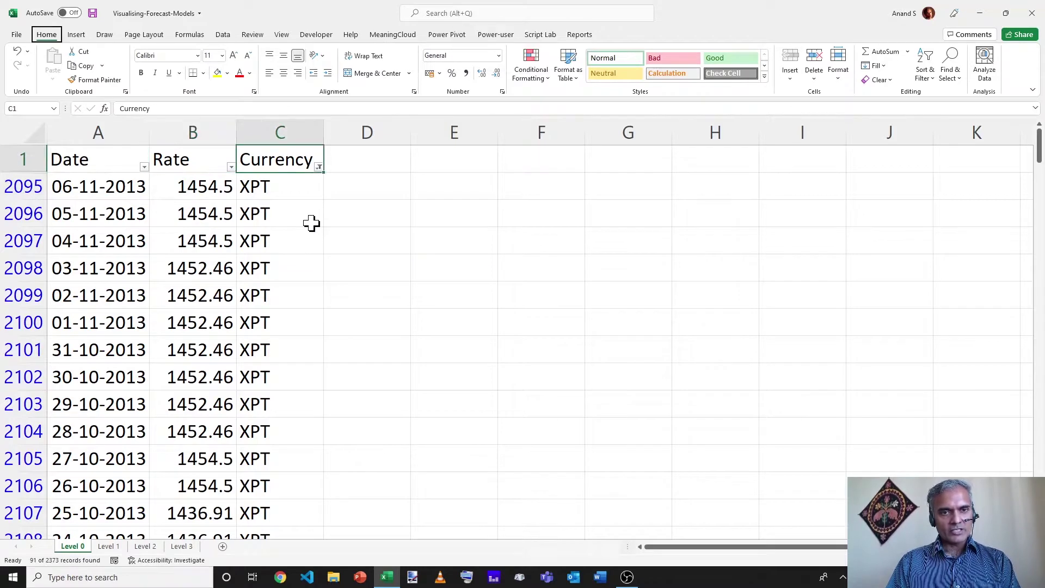
key("ctrl+shift+l")
key("Left")
key("Left")
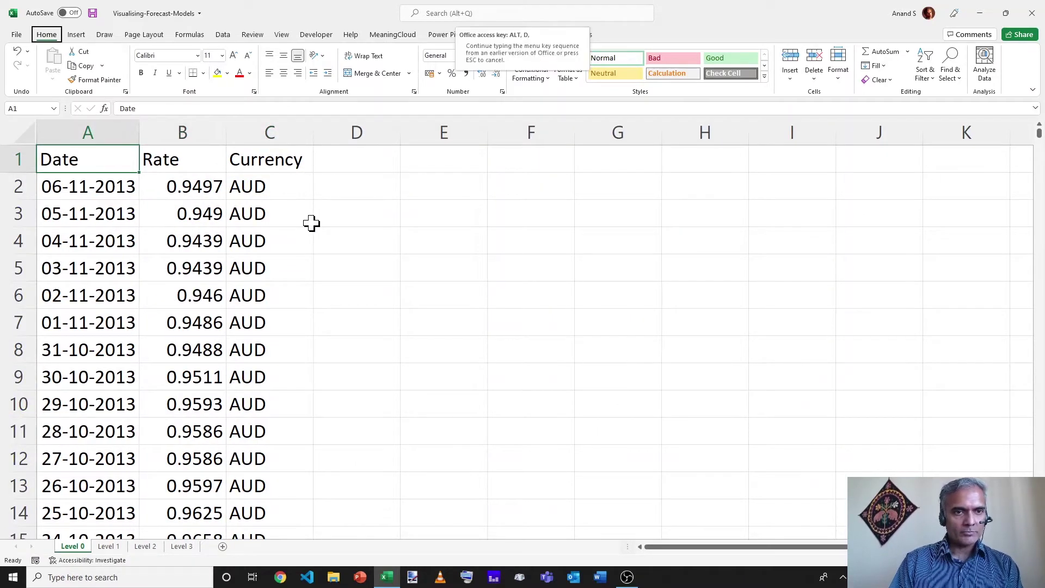
key("ctrl+shift+l")
- Examine the months and the individual November 2013 days offered by the Date column's filter, leaving the filter unapplied
key("alt+Down")
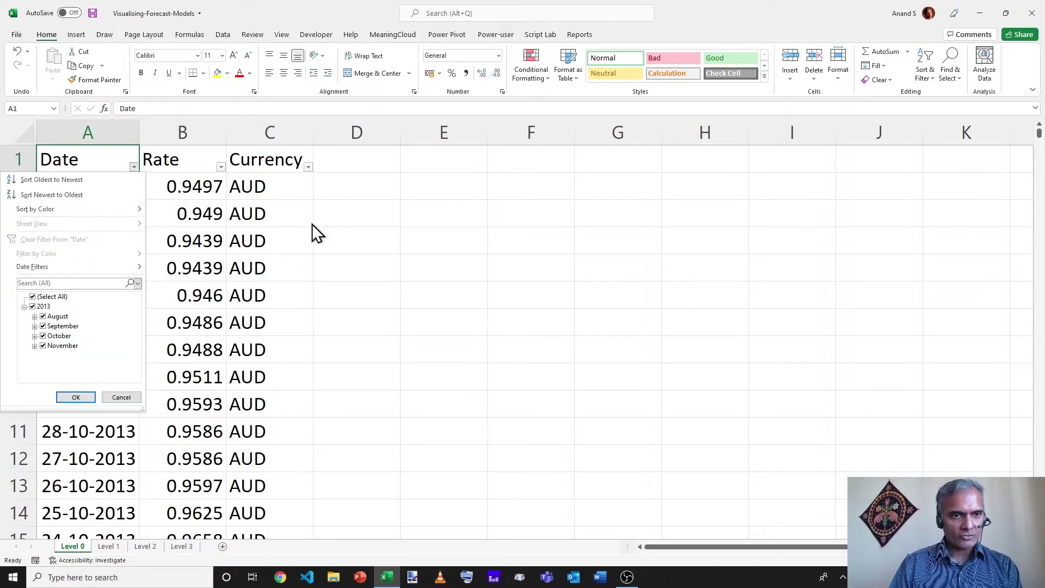
double_click(62, 315)
key("Left")
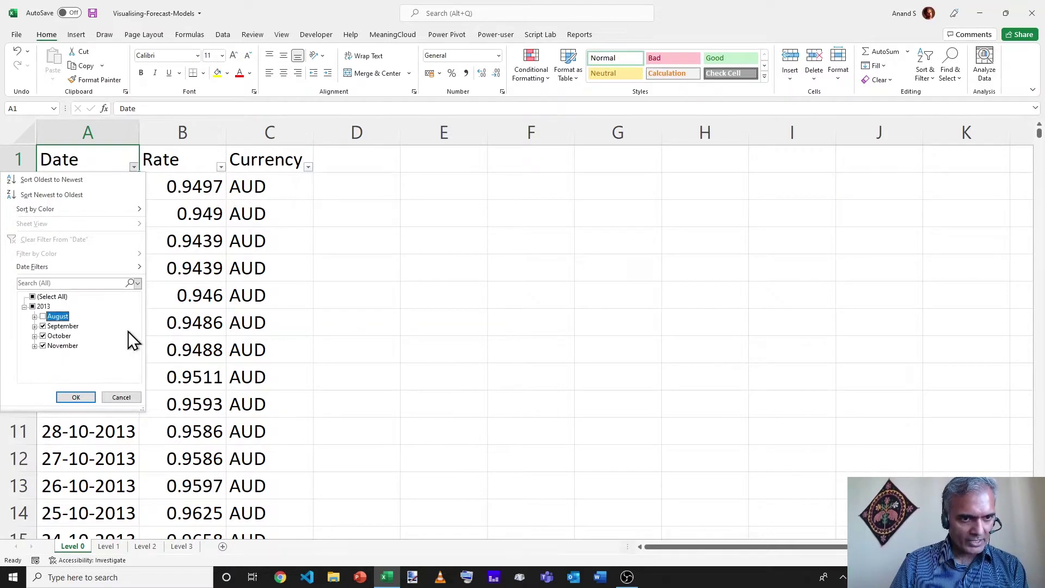
key("Down")
key("Down")
key("Down")
key("Right")
key("Down")
key("Down")
key("Down")
key("Down")
key("Down")
key("Down")
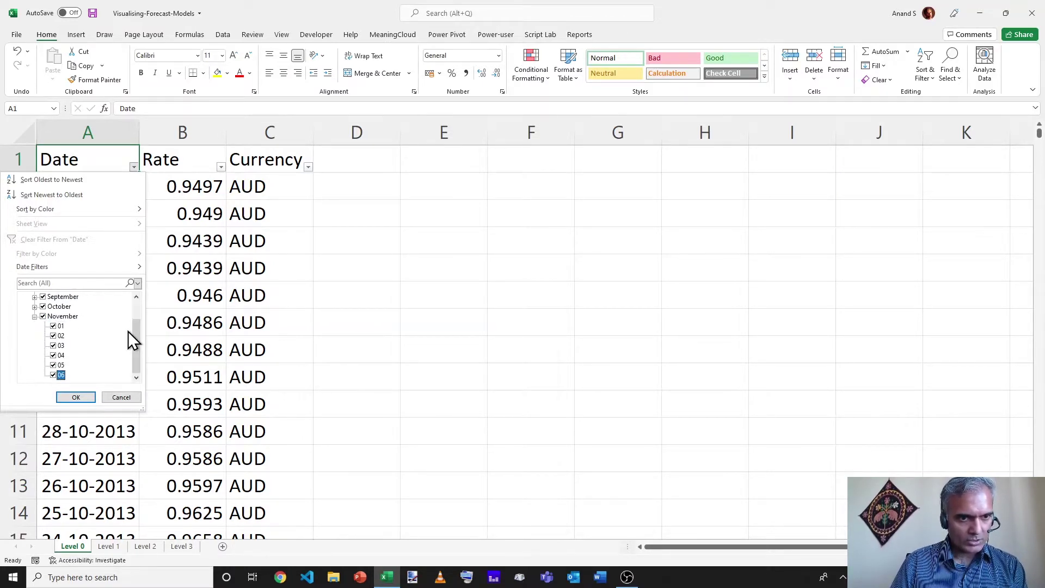
left_click(121, 397)
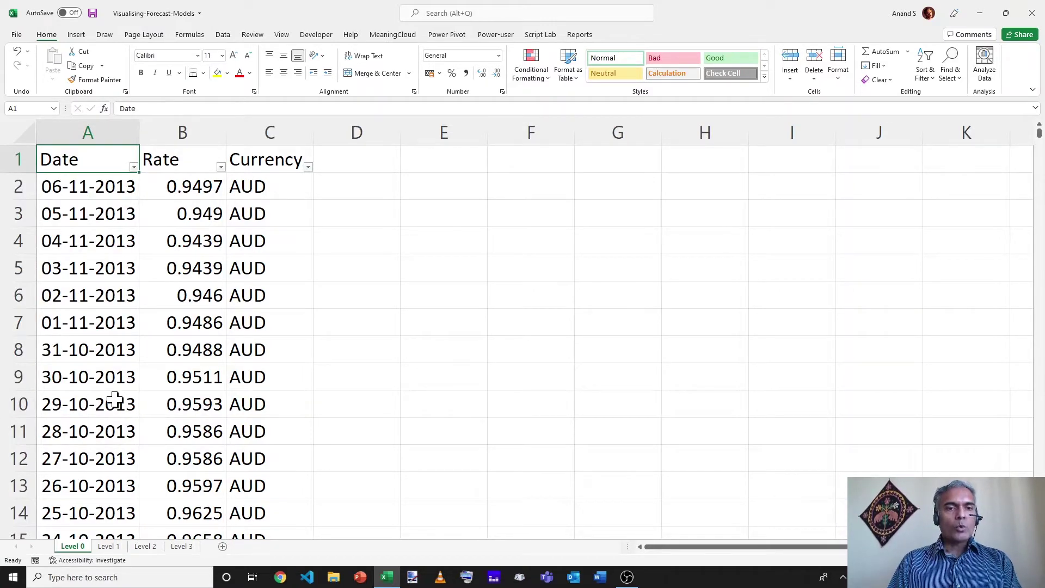
- Check the last record of the Level 0 data and return to the first cell of the sheet
scroll(114, 399, "down", 1)
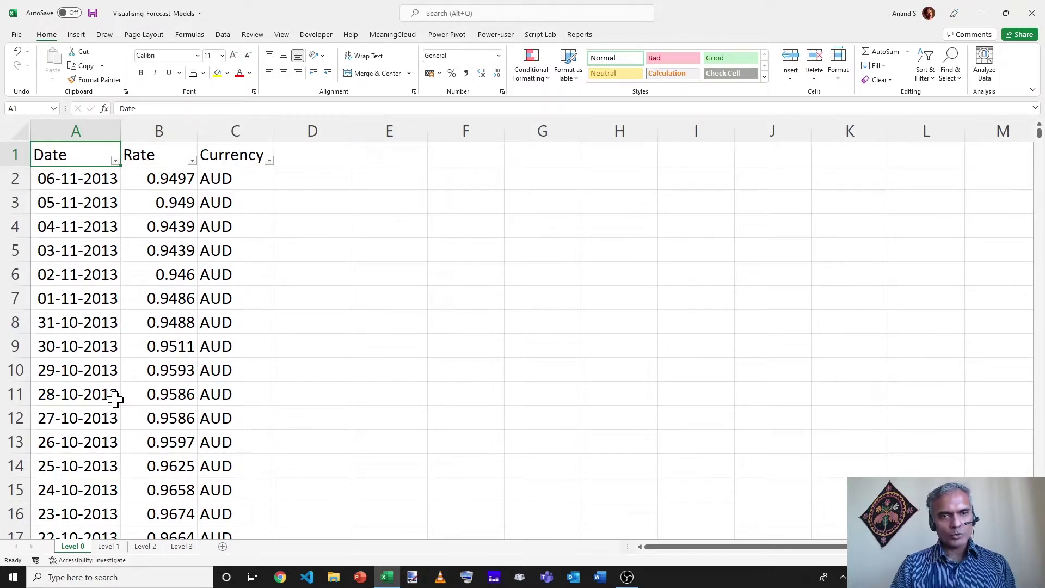
left_click(254, 276)
key("ctrl+Down")
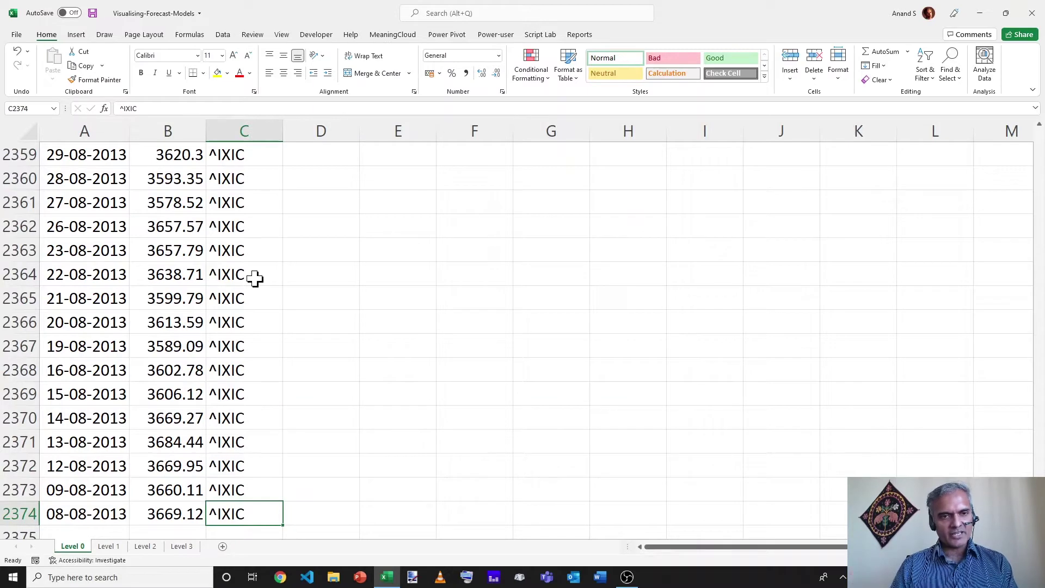
key("ctrl+Home")
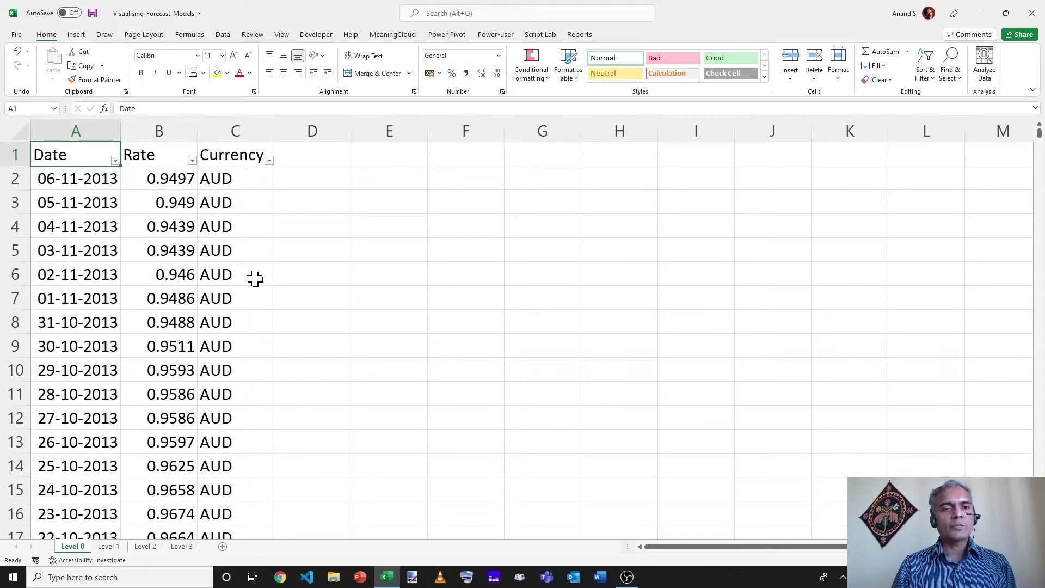
- Open the Level 1 sheet and find the security summary table below the daily rates
left_click(106, 546)
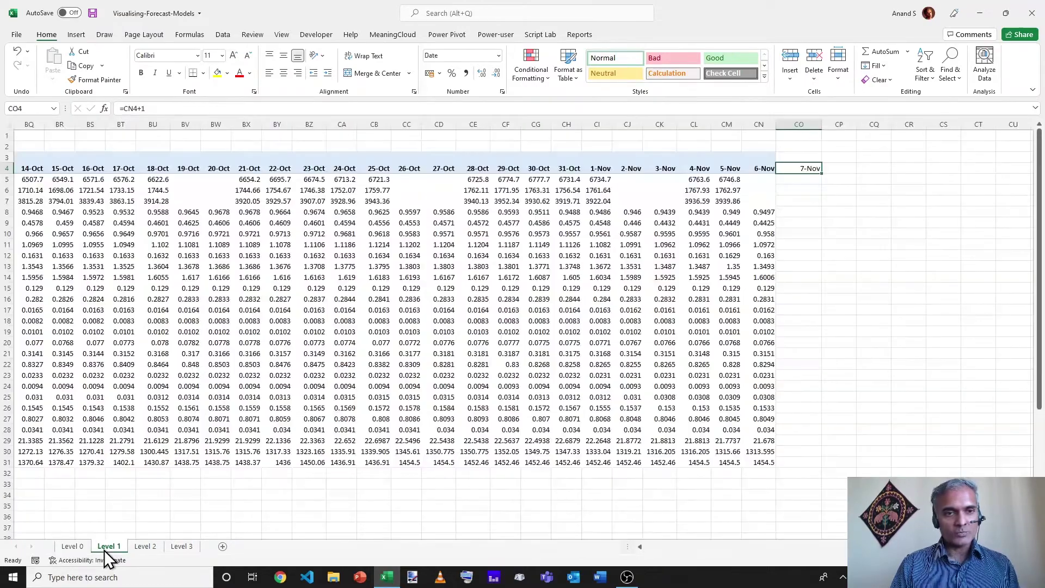
scroll(217, 349, "down", 9)
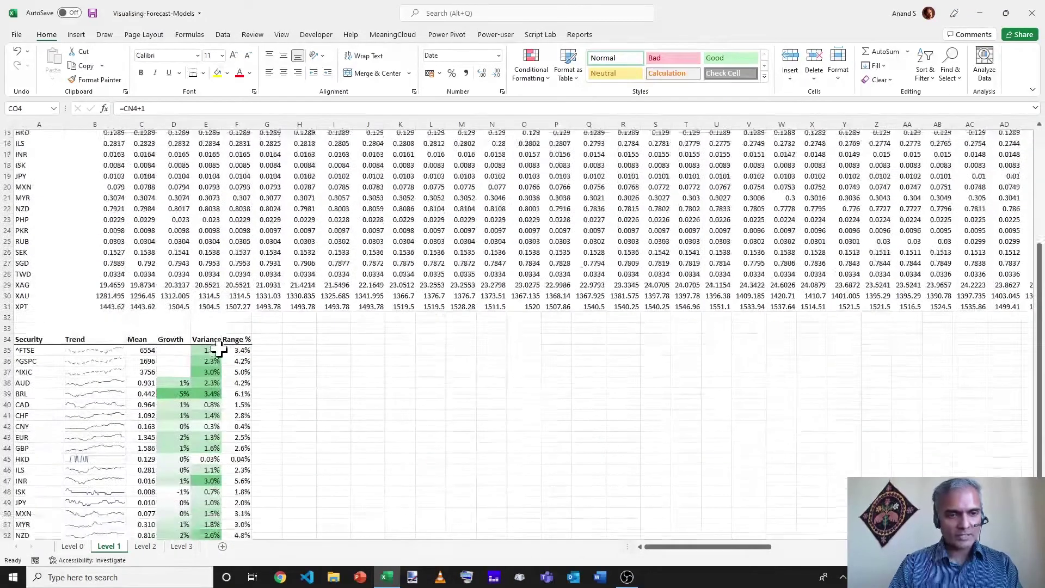
scroll(98, 286, "up", 2)
scroll(98, 287, "up", 3)
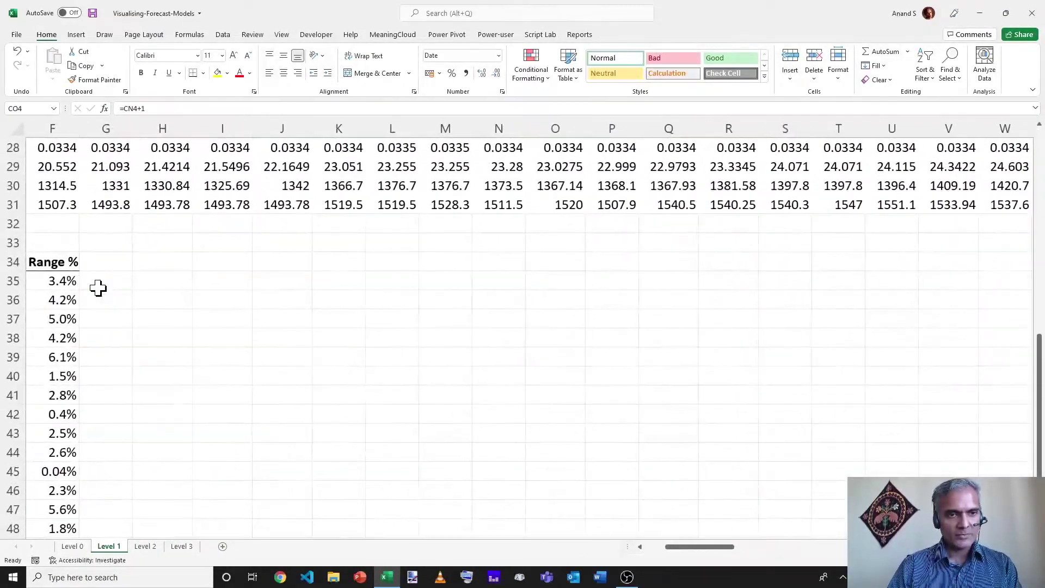
scroll(98, 287, "left", 2)
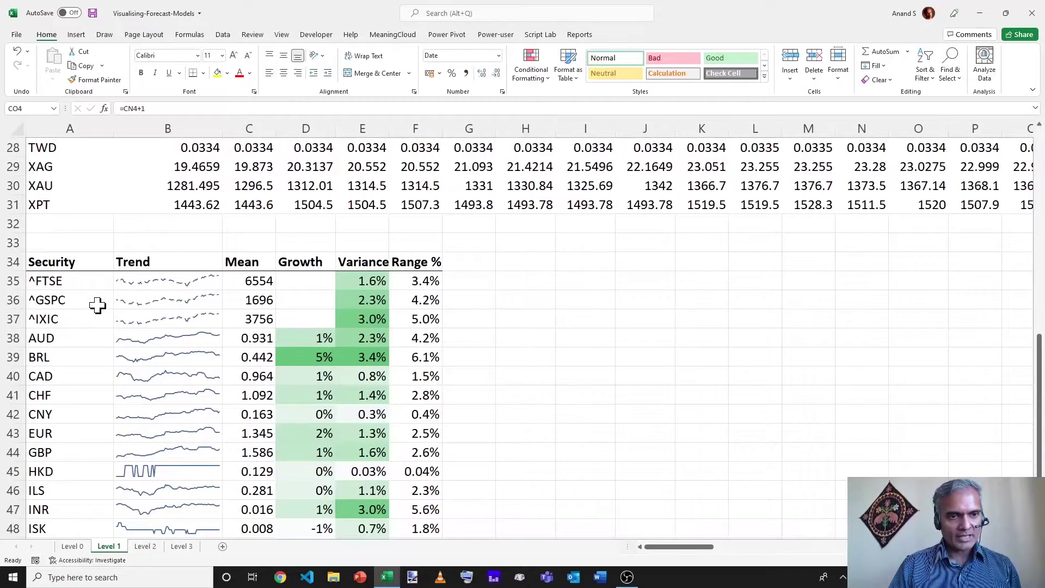
scroll(97, 304, "down", 1)
- Highlight the ^FTSE and ^GSPC rows of the security summary table one after the other
left_click(79, 225)
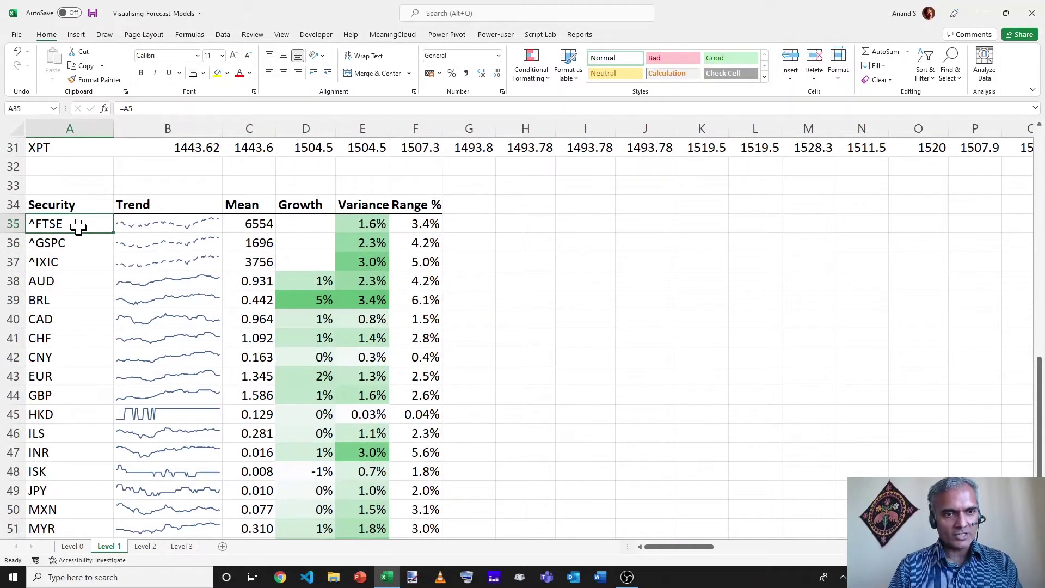
key("shift+space")
left_click(78, 226)
key("Down")
key("shift+space")
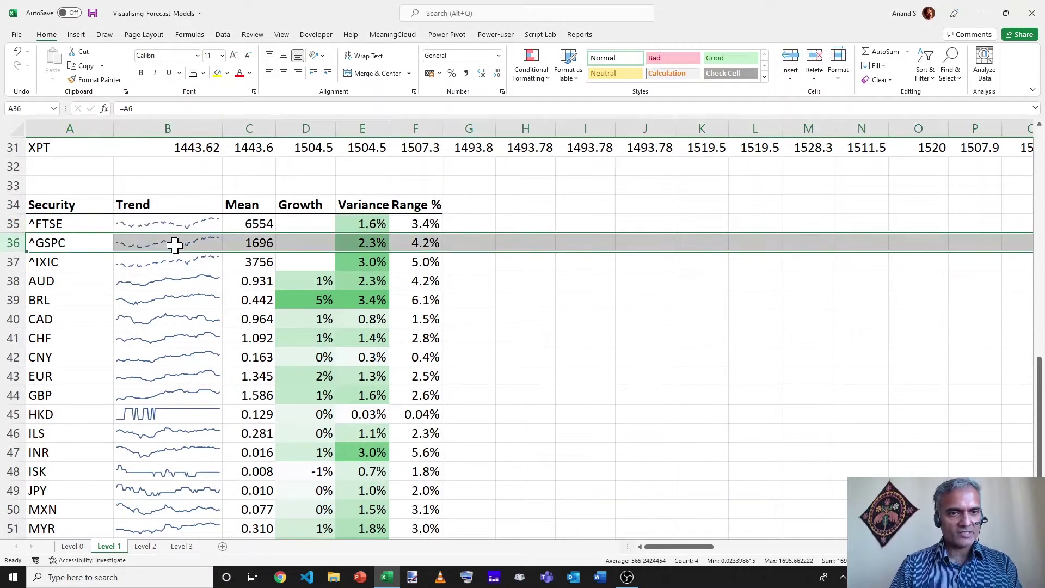
- Examine the Trend sparklines of the securities, including ^GSPC, AUD, HKD and ISK
scroll(175, 243, "up", 1)
left_click(206, 222)
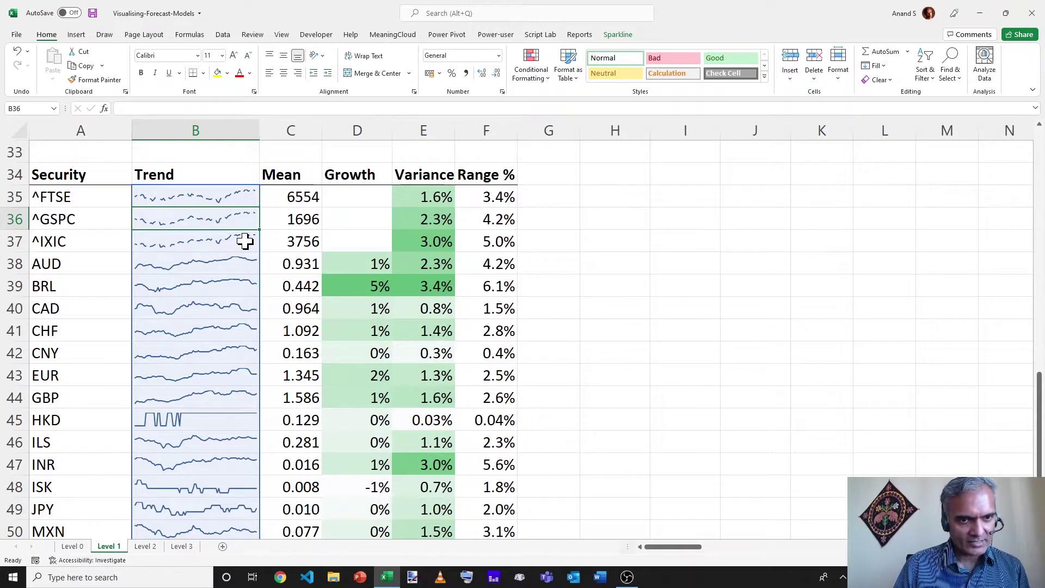
left_click(190, 269)
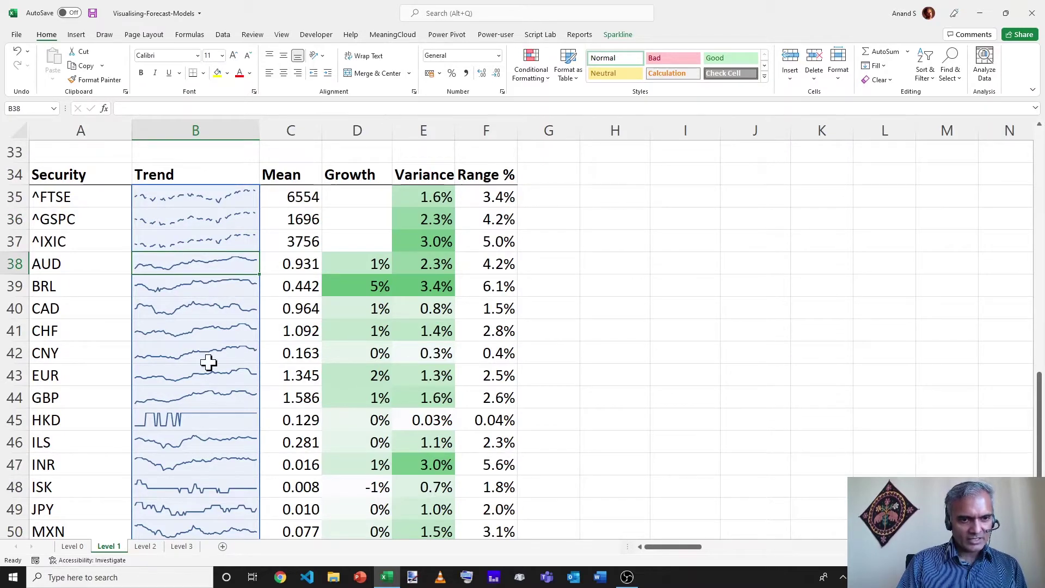
left_click(210, 414)
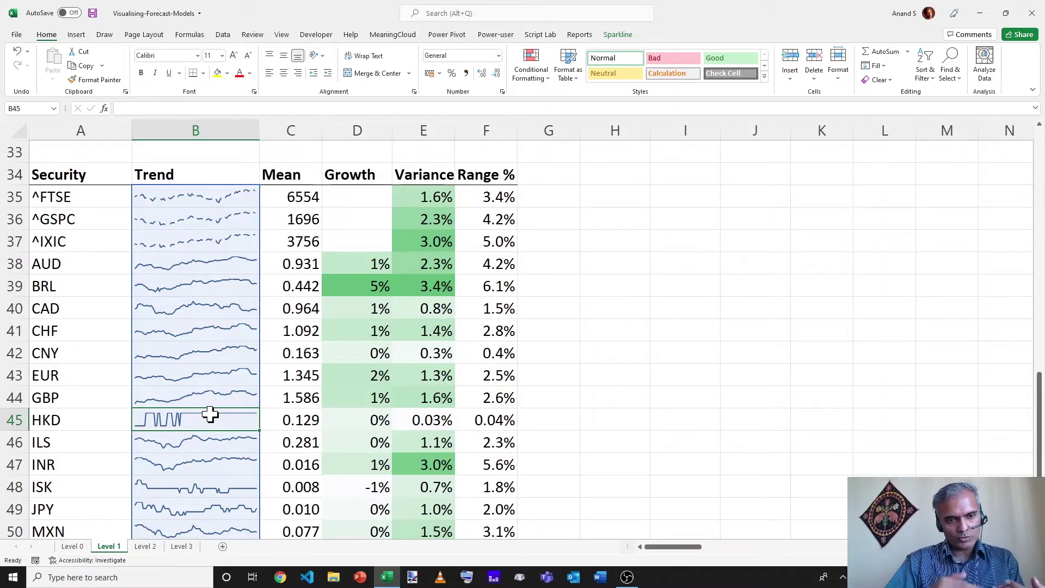
left_click(221, 489)
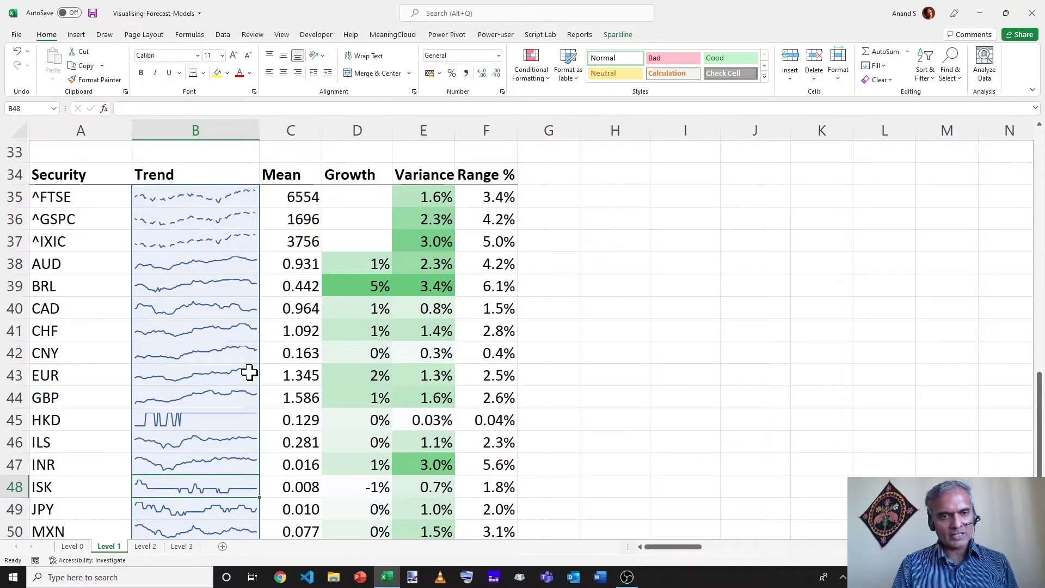
scroll(229, 378, "down", 1)
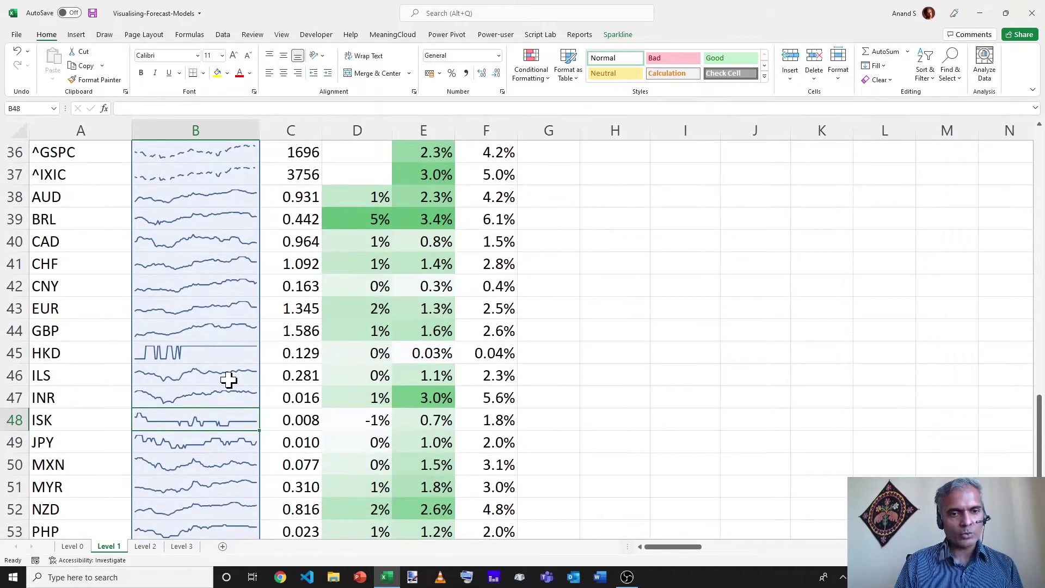
scroll(228, 380, "down", 1)
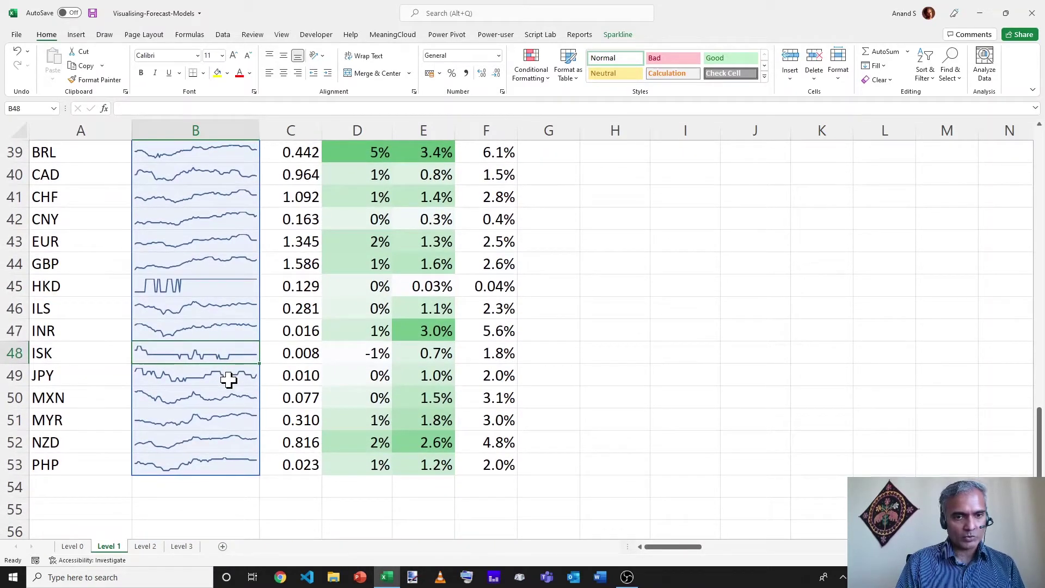
left_click(200, 347)
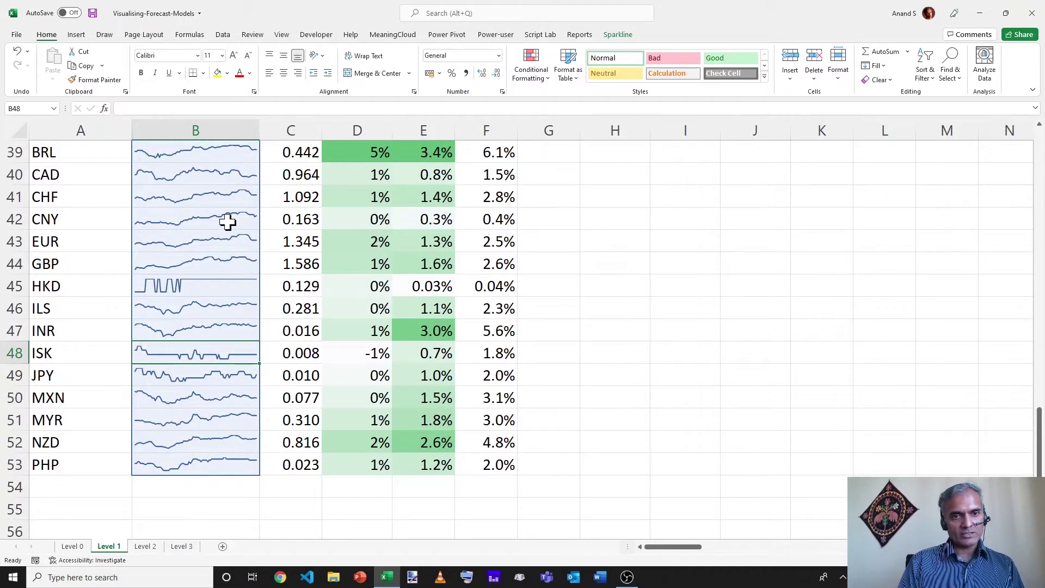
scroll(278, 186, "up", 4)
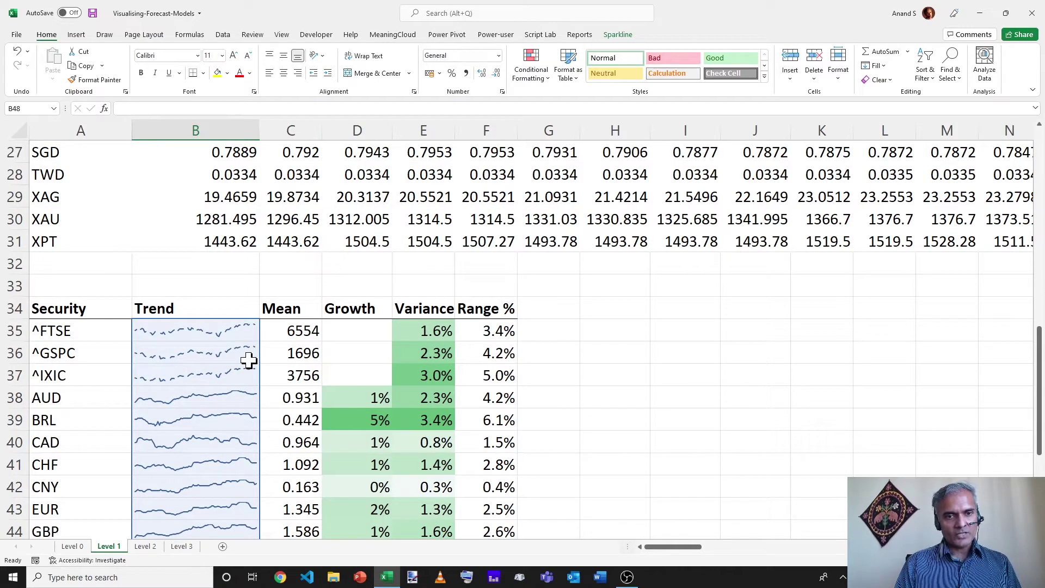
- Inspect the Mean column, starting at ^FTSE and highlighting the values from BRL through GBP
left_click(306, 331)
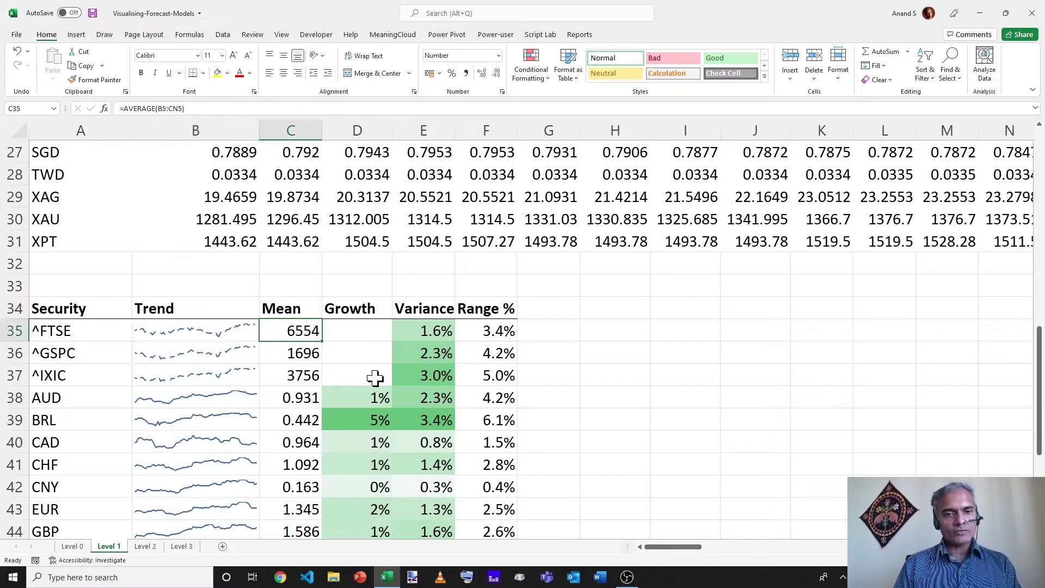
key("Down")
key("Down")
key("Down")
key("Down")
key("shift+Down")
key("shift+Down")
key("shift+Down")
key("shift+Down")
key("shift+Down")
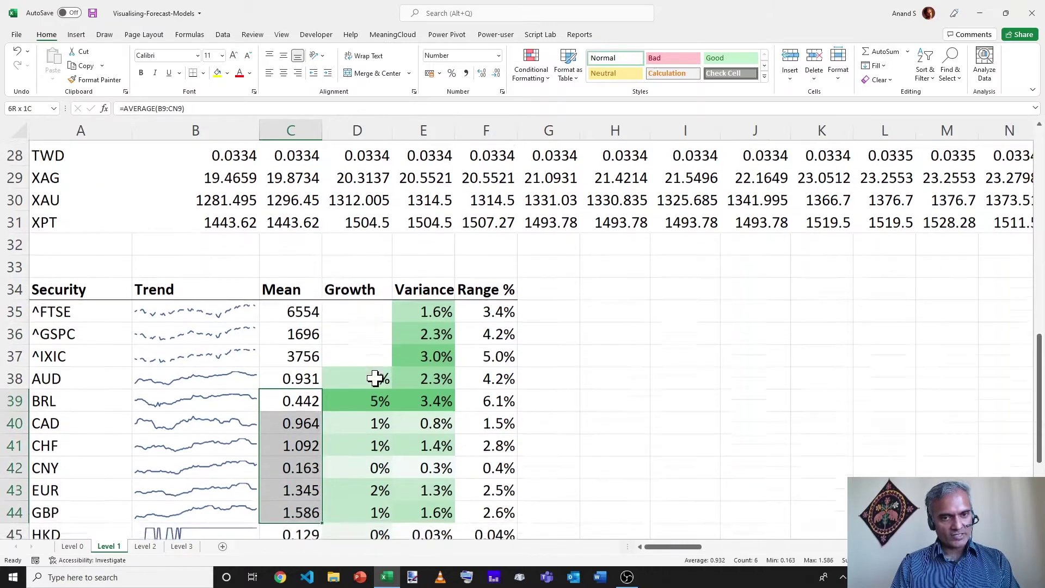
- Inspect the growth formula for AUD and highlight the Growth values from AUD through EUR
scroll(375, 378, "down", 2)
left_click(364, 245)
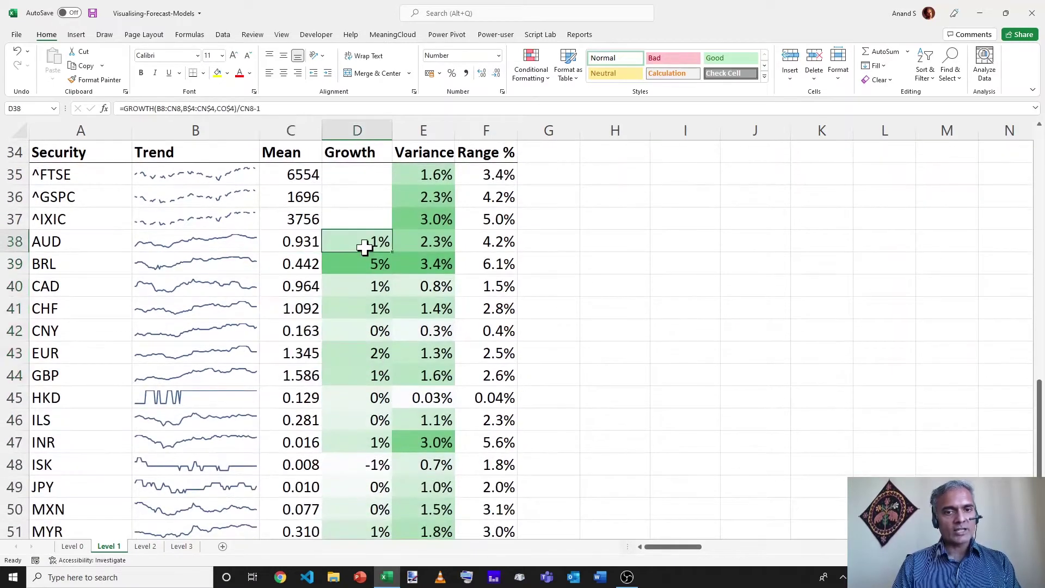
key("shift+Down")
key("shift+Down")
key("shift+Down")
key("shift+Down")
key("shift+Down")
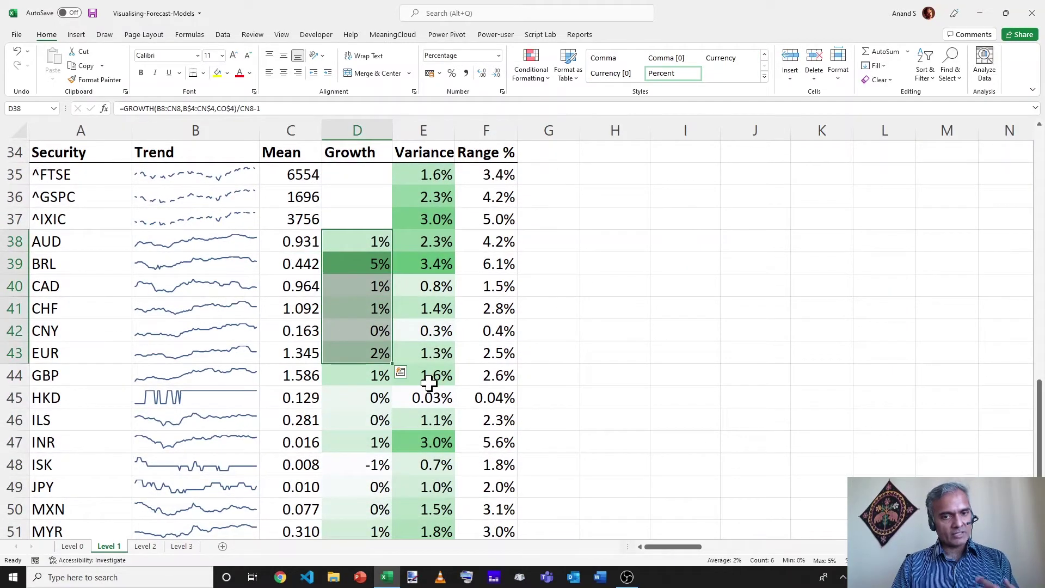
- Inspect the Growth and Variance formulas of BRL and INR in the summary table
key("Down")
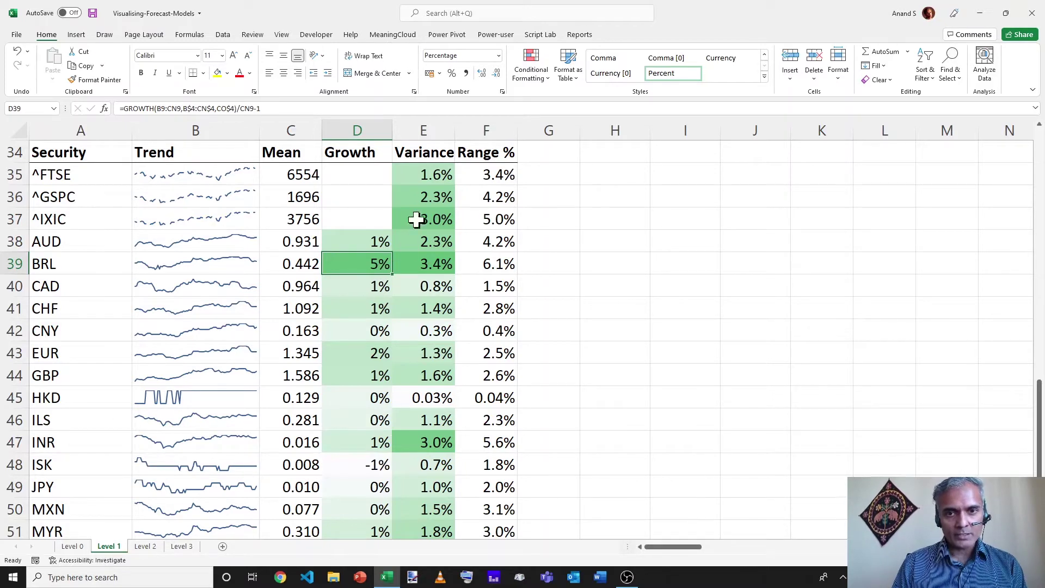
left_click(439, 264)
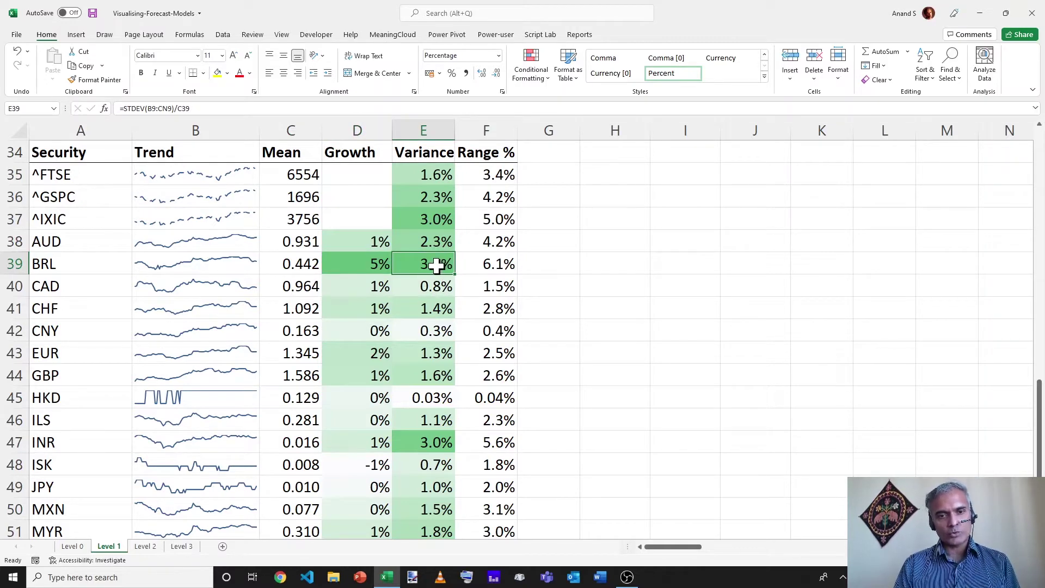
left_click(431, 442)
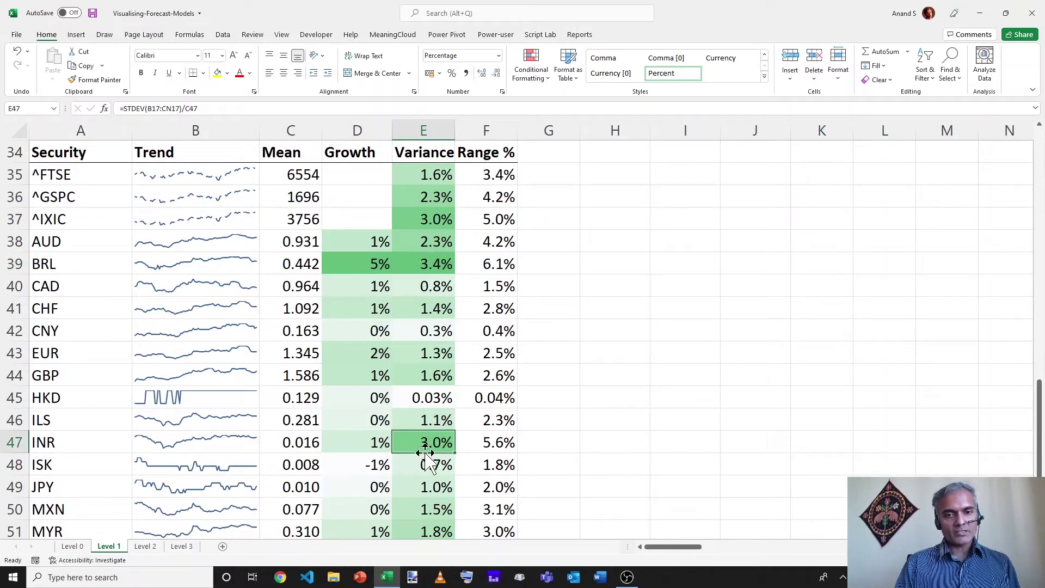
left_click(375, 443)
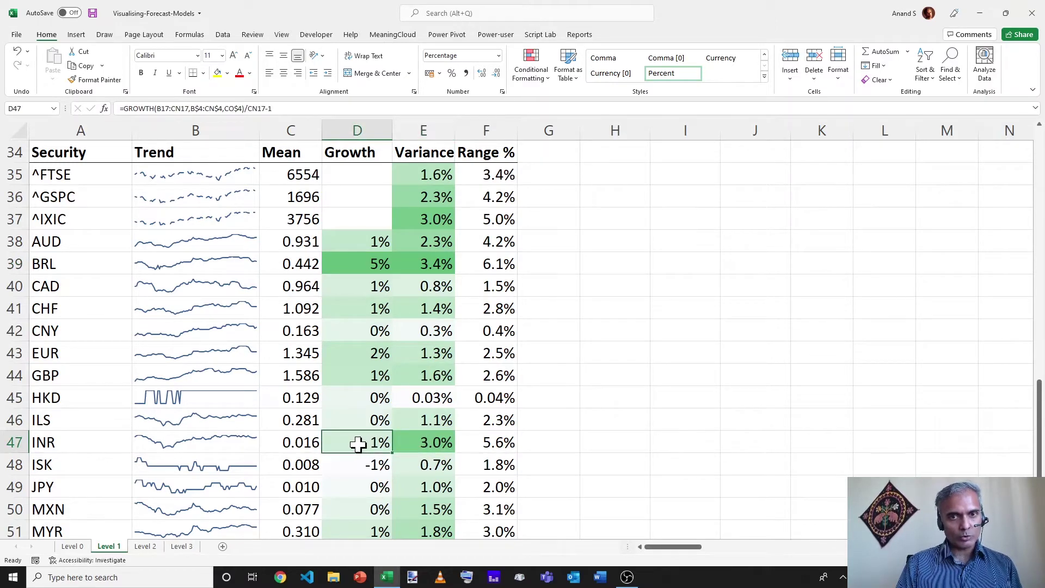
- Inspect the Range % column, checking the formulas for BRL, ^IXIC and HKD and highlighting the HKD row
left_click(483, 159)
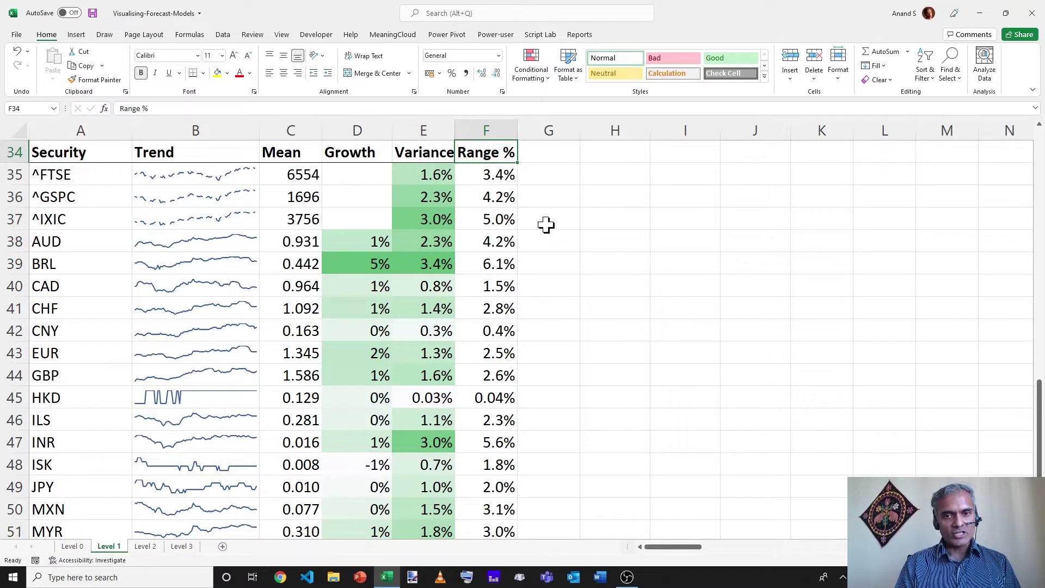
left_click(483, 263)
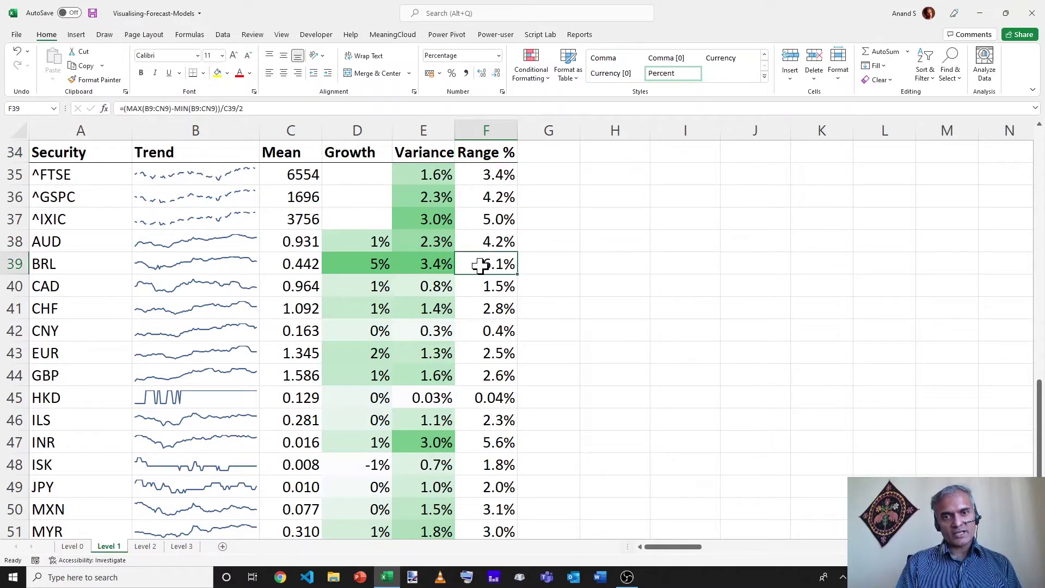
left_click(496, 220)
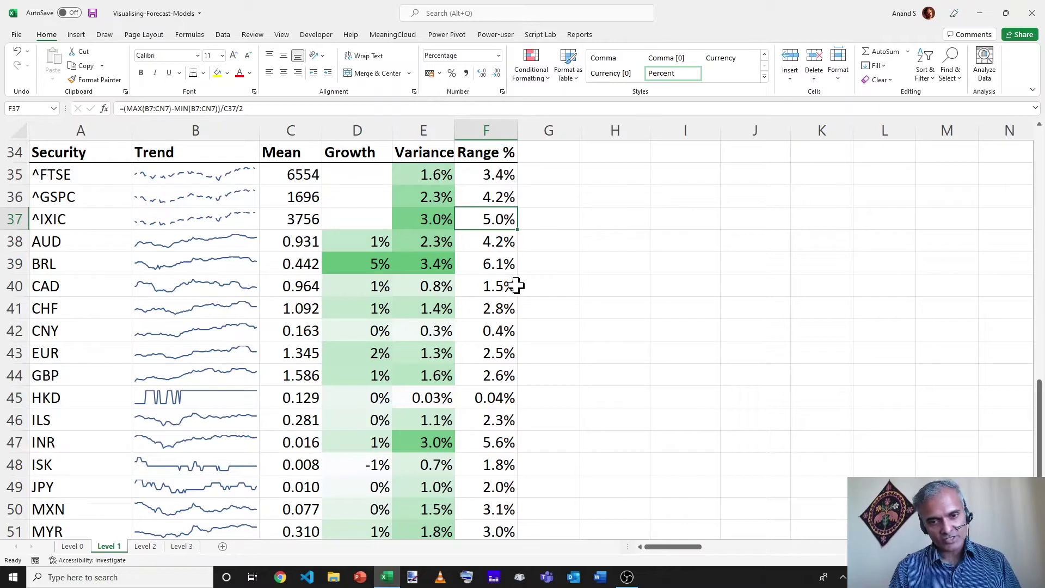
left_click_drag(491, 397, 243, 401)
left_click(506, 398)
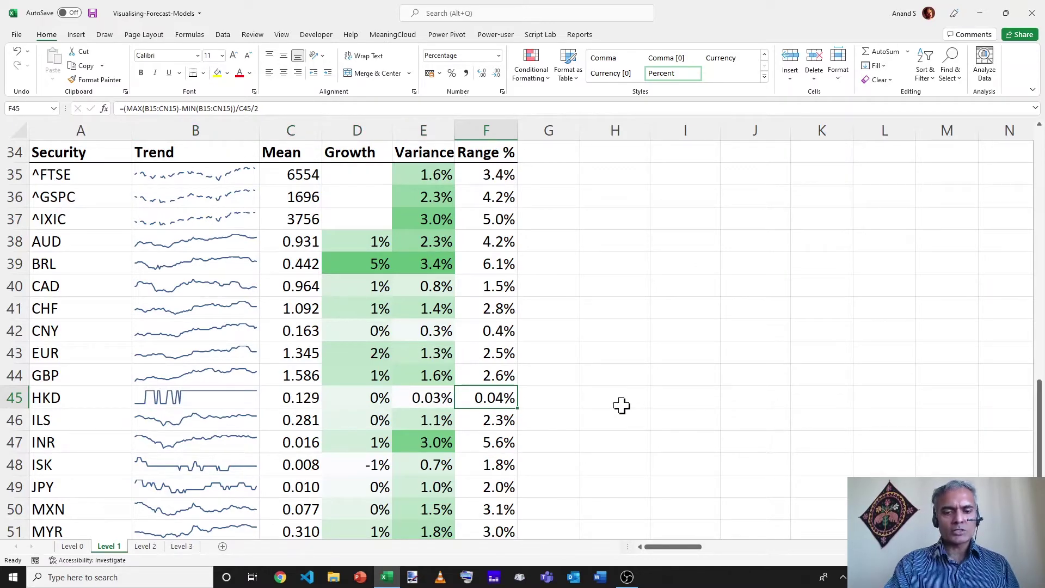
- Insert a PivotTable on a new worksheet from the Level 0 data range A1:C2374
key("ctrl+Page_Up")
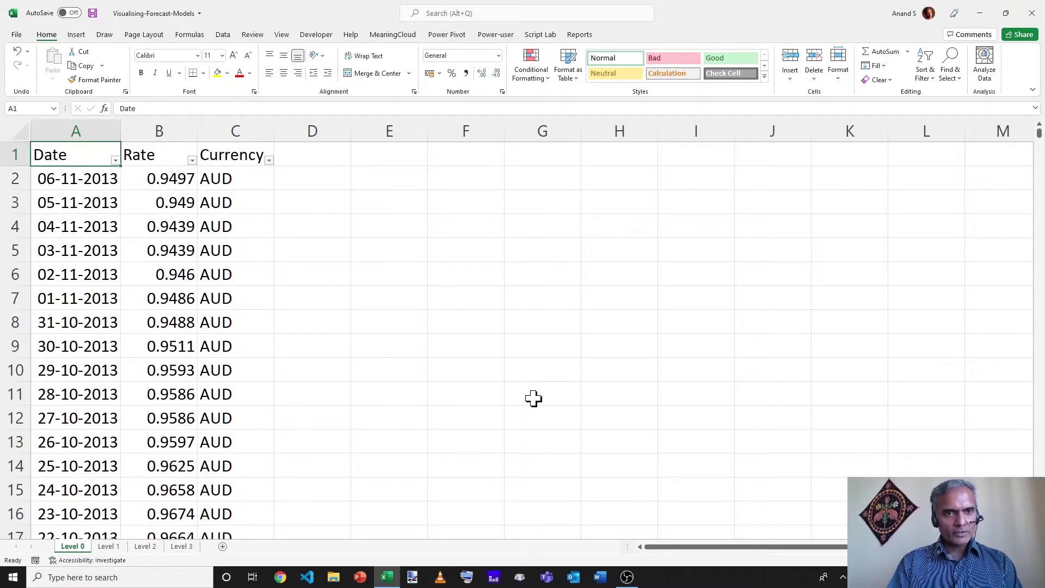
key("ctrl+shift+Right")
key("ctrl+shift+Down")
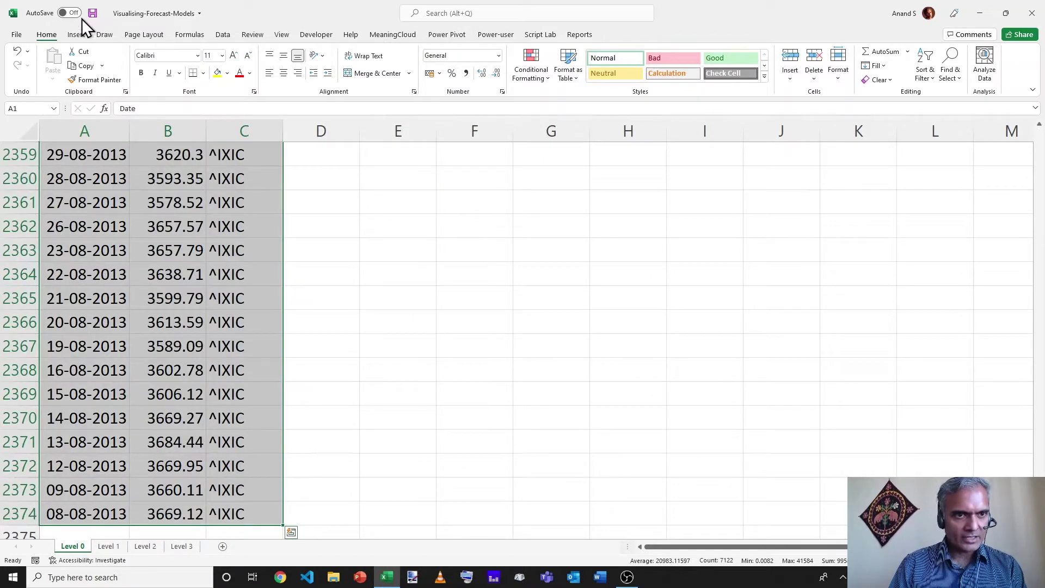
left_click(79, 38)
left_click(31, 67)
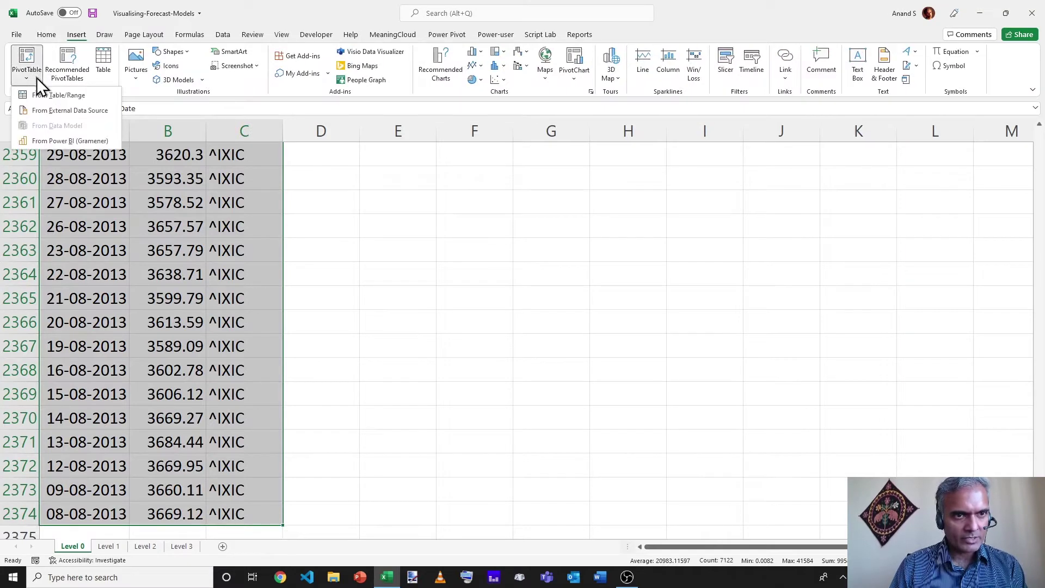
left_click(45, 94)
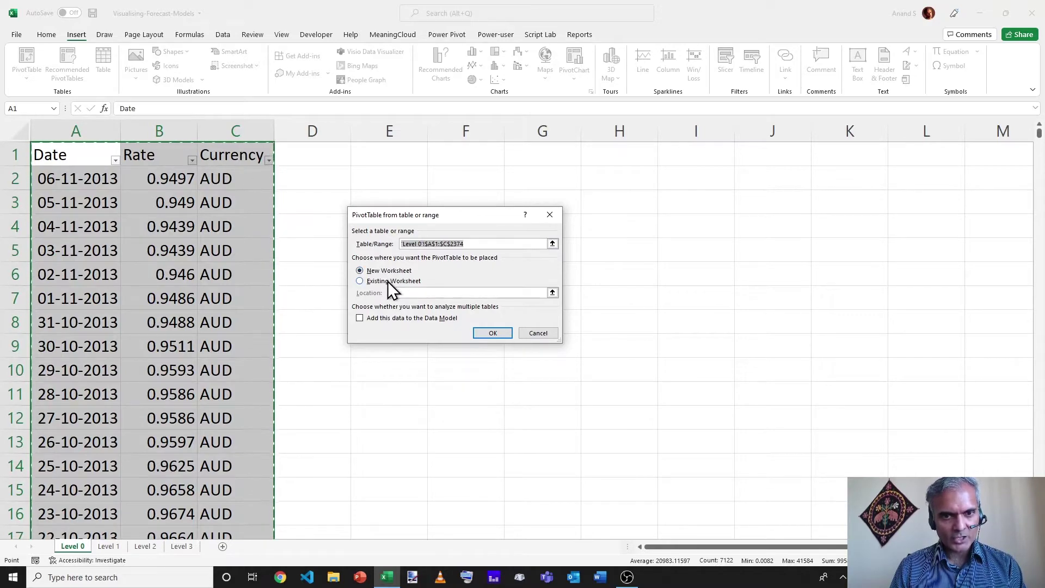
left_click(491, 332)
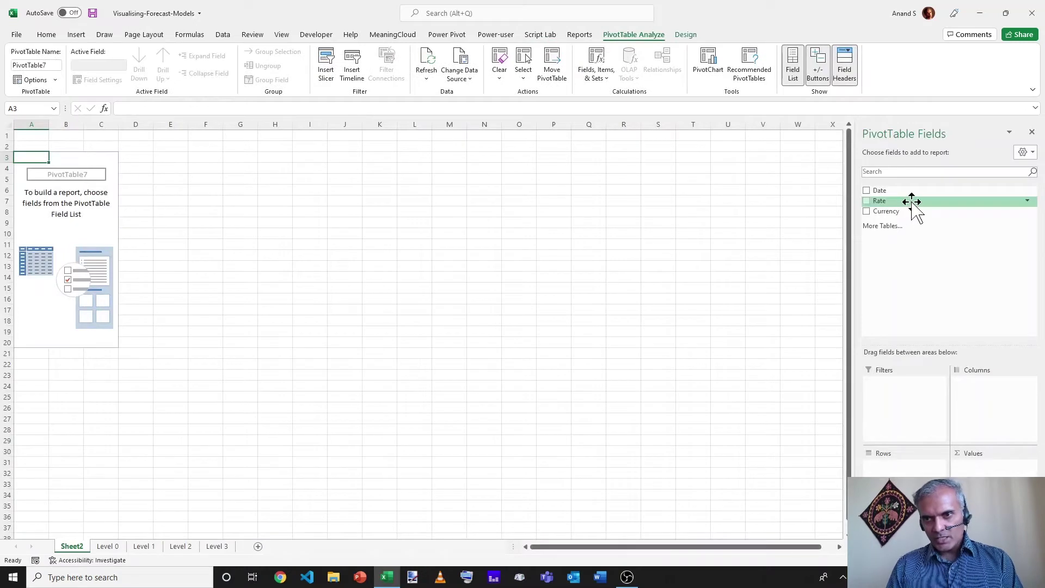
- Lay out the PivotTable with Currency as rows, daily Date without Months as columns, and the sum of Rate as values
left_click_drag(903, 211, 896, 463)
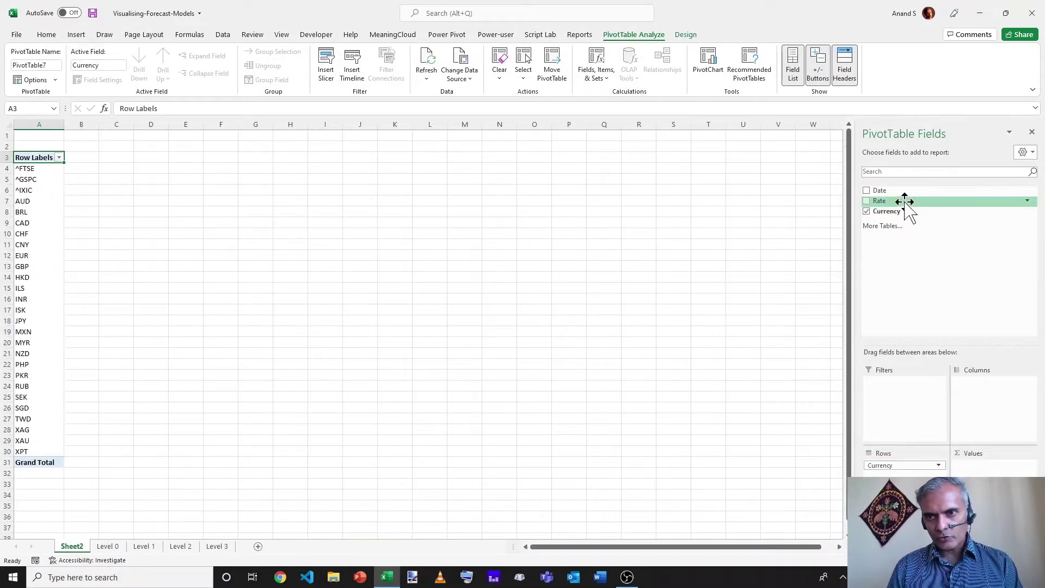
left_click_drag(892, 190, 983, 385)
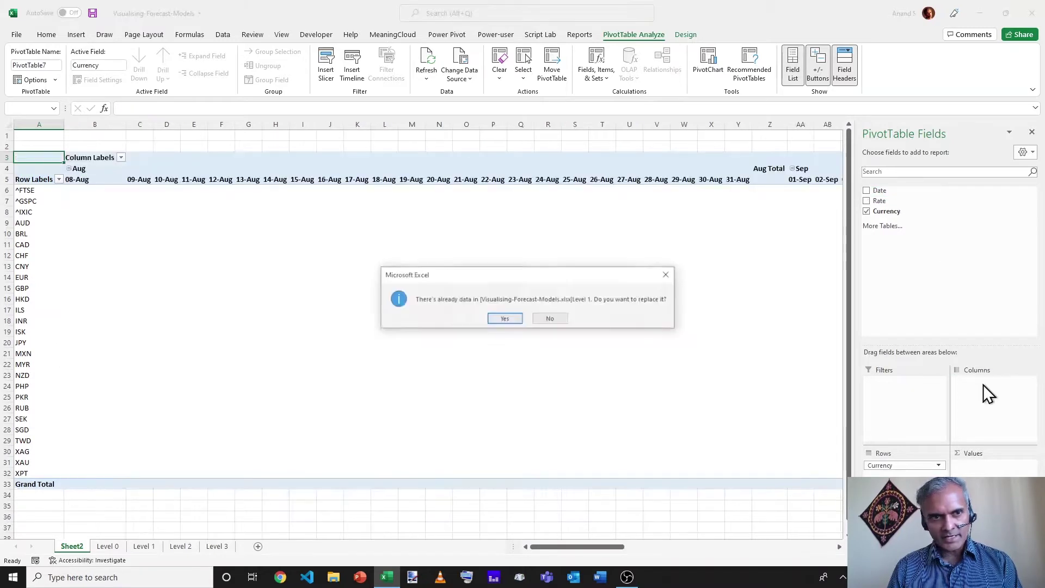
left_click(550, 319)
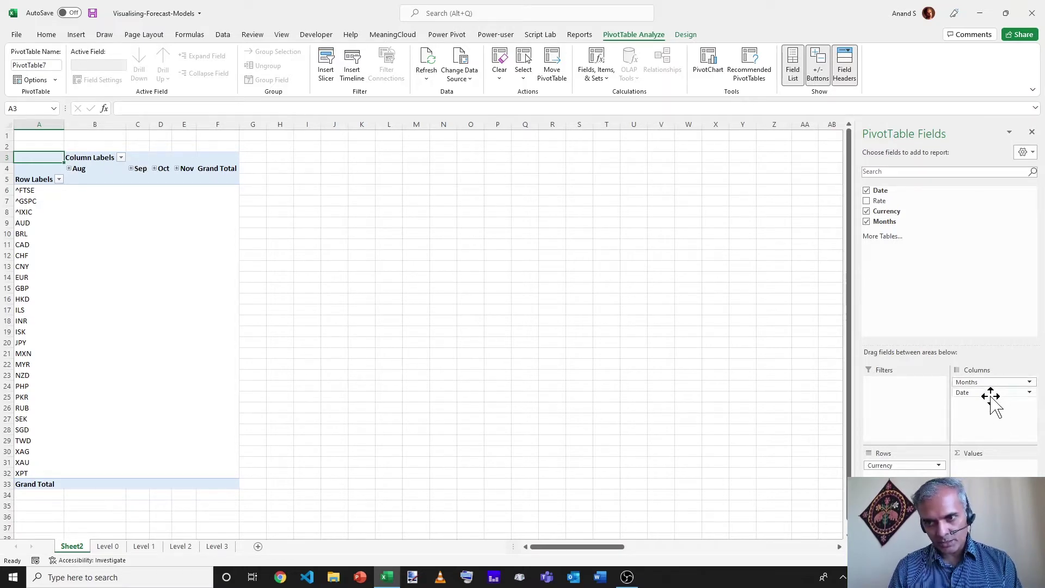
left_click_drag(982, 382, 952, 282)
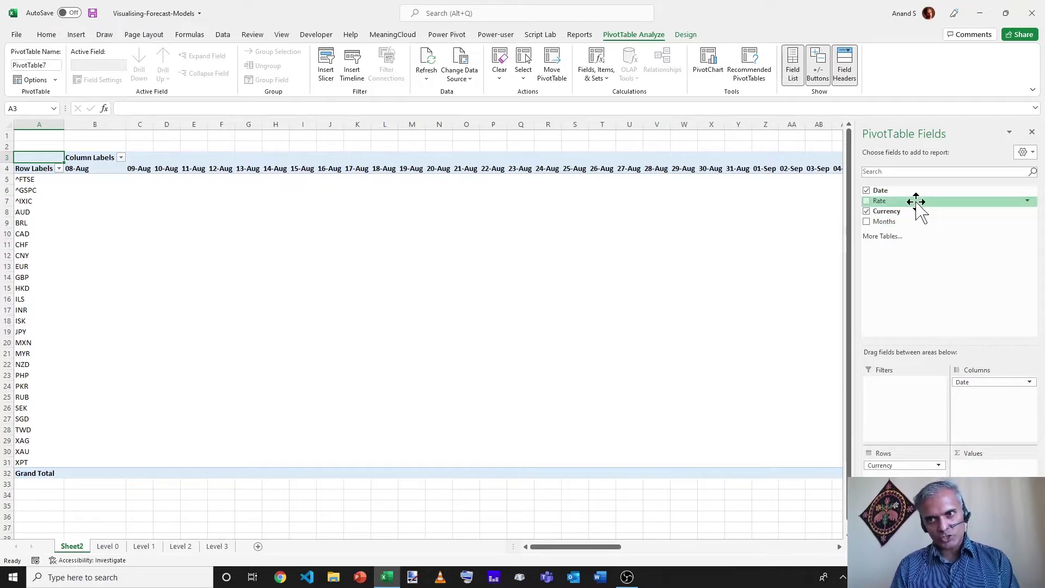
left_click_drag(911, 203, 973, 466)
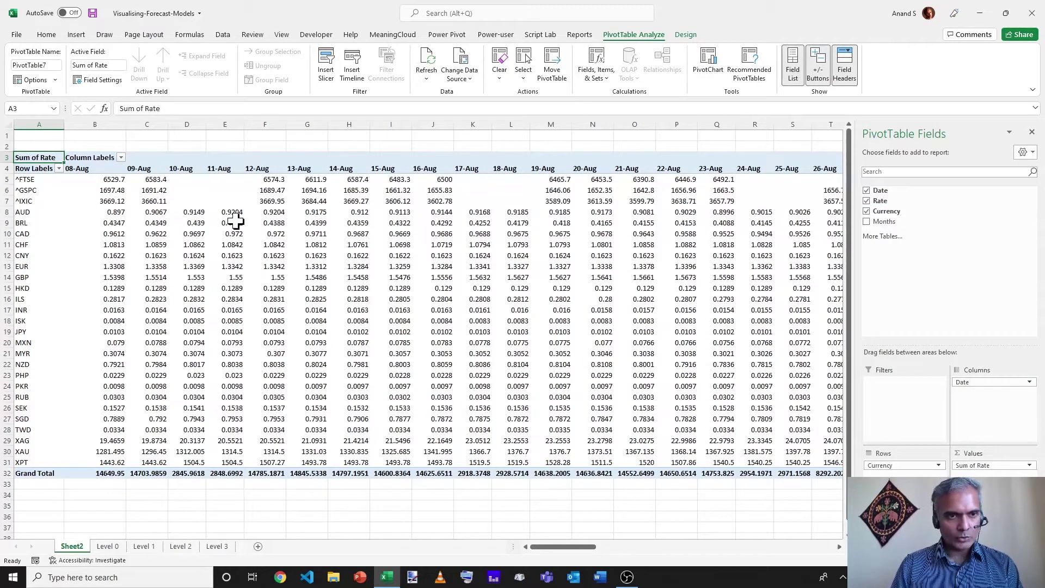
- Insert two empty columns before the PivotTable on Sheet2
scroll(98, 215, "up", 5)
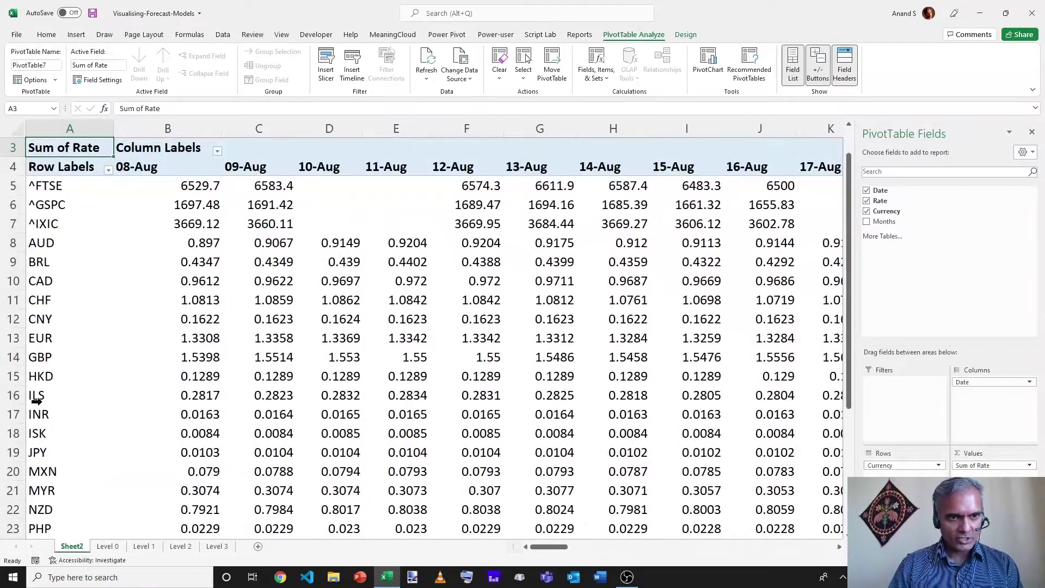
left_click(177, 242)
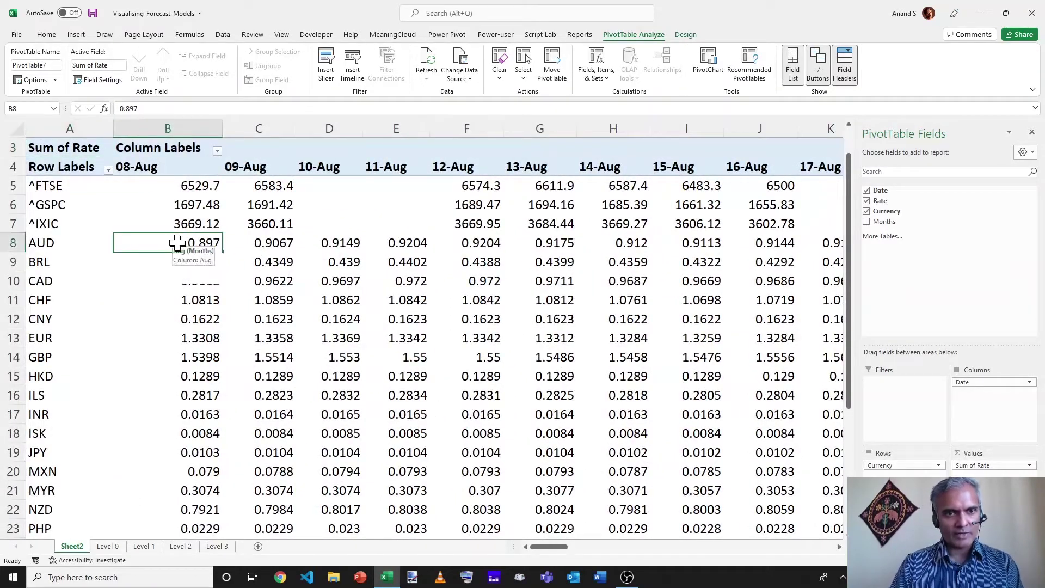
key("ctrl+shift+Home")
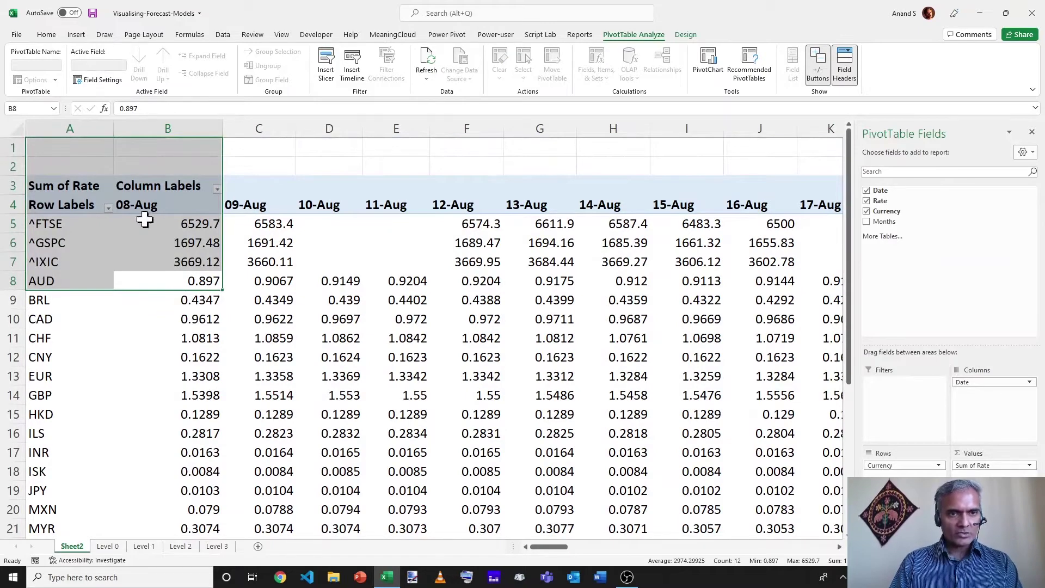
left_click(231, 158)
key("ctrl+shift+Home")
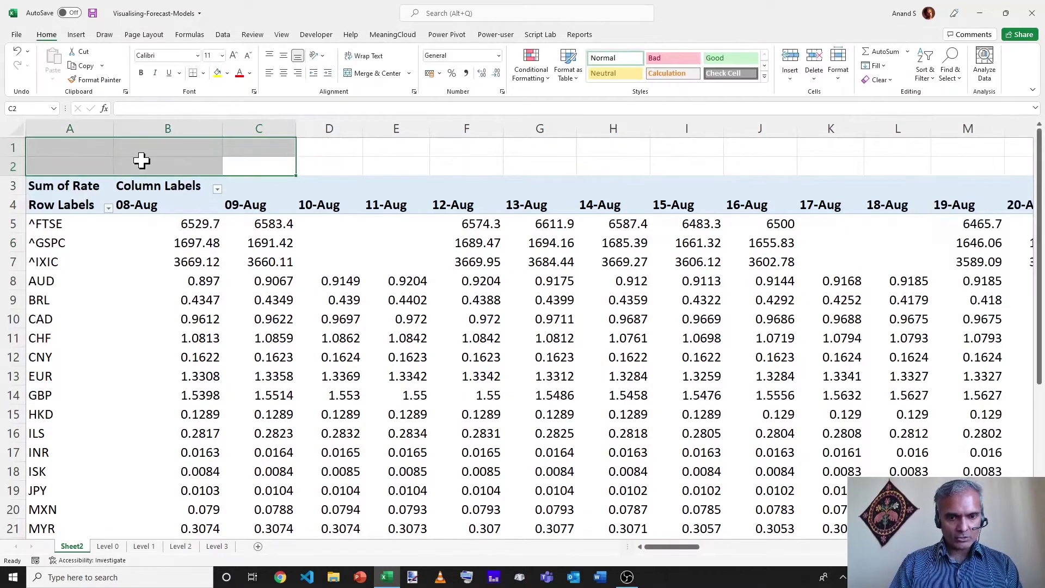
left_click(282, 148)
left_click(163, 162)
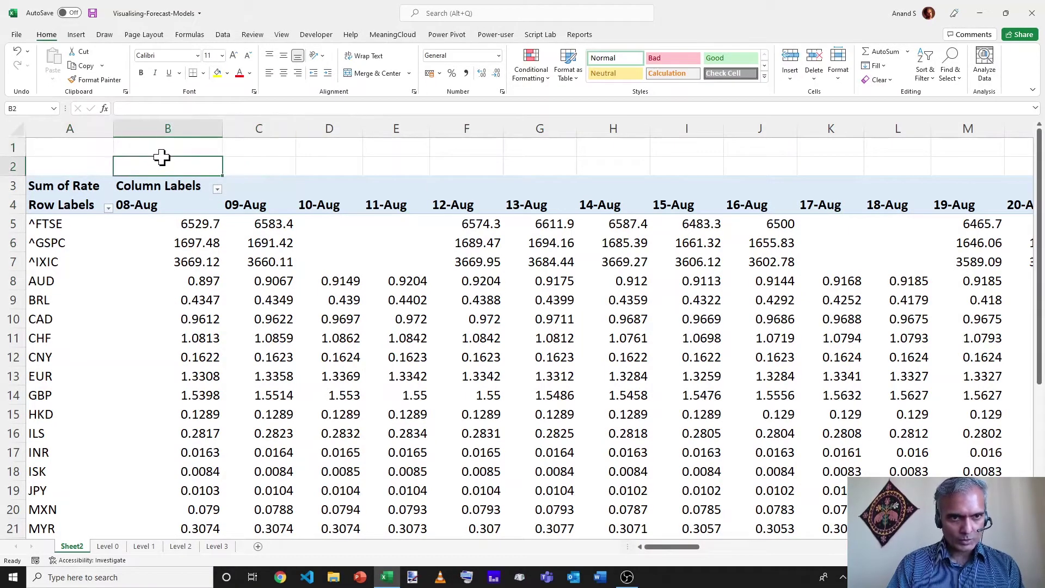
key("shift+Left")
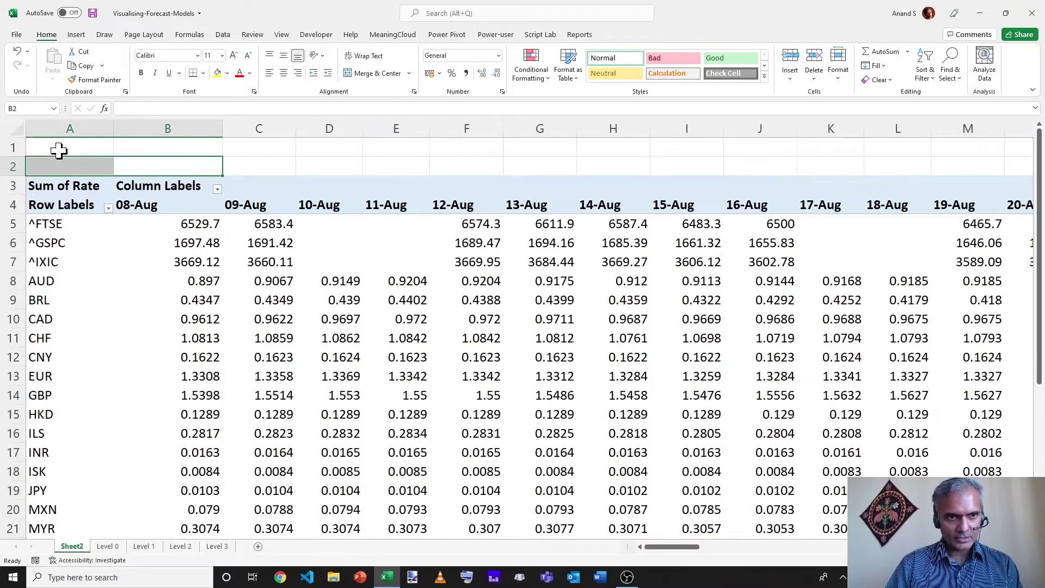
left_click(49, 148)
key("alt+i")
key("c")
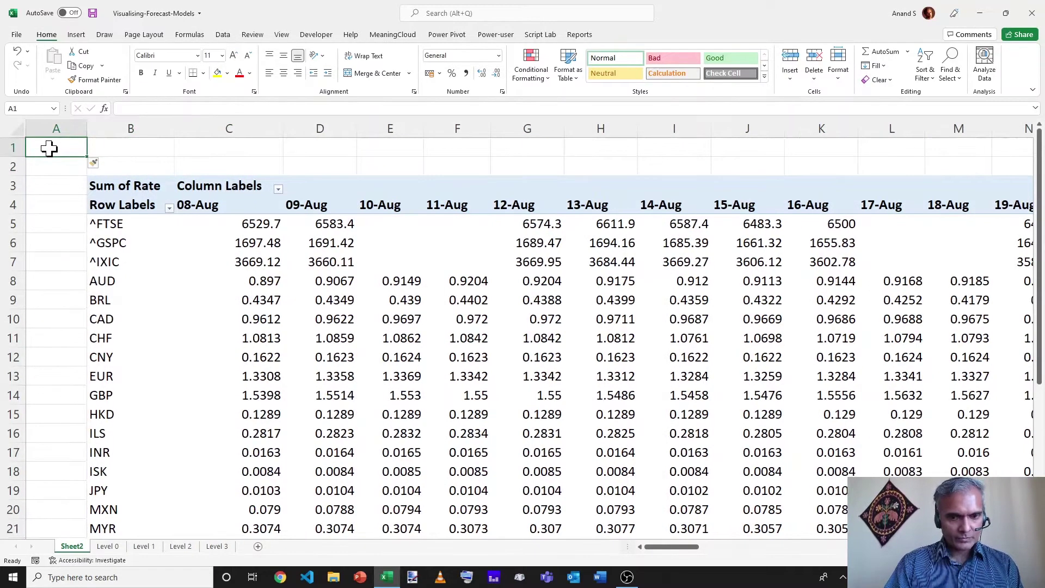
key("F4")
- Enter the bold heading Security in cell A4, level with the PivotTable's date headers
left_click(72, 205)
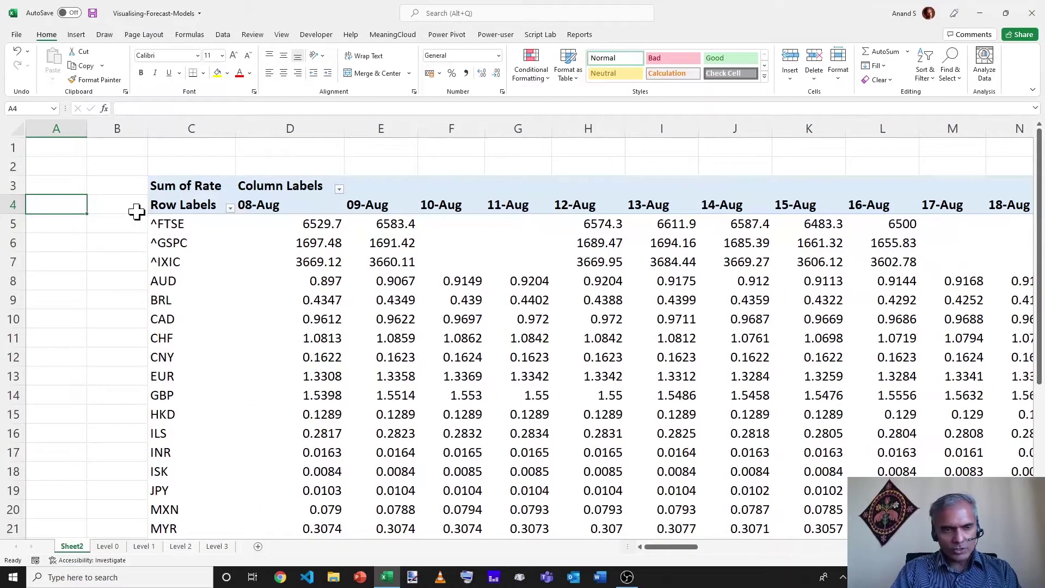
type("Security")
key("Return")
key("shift+Down")
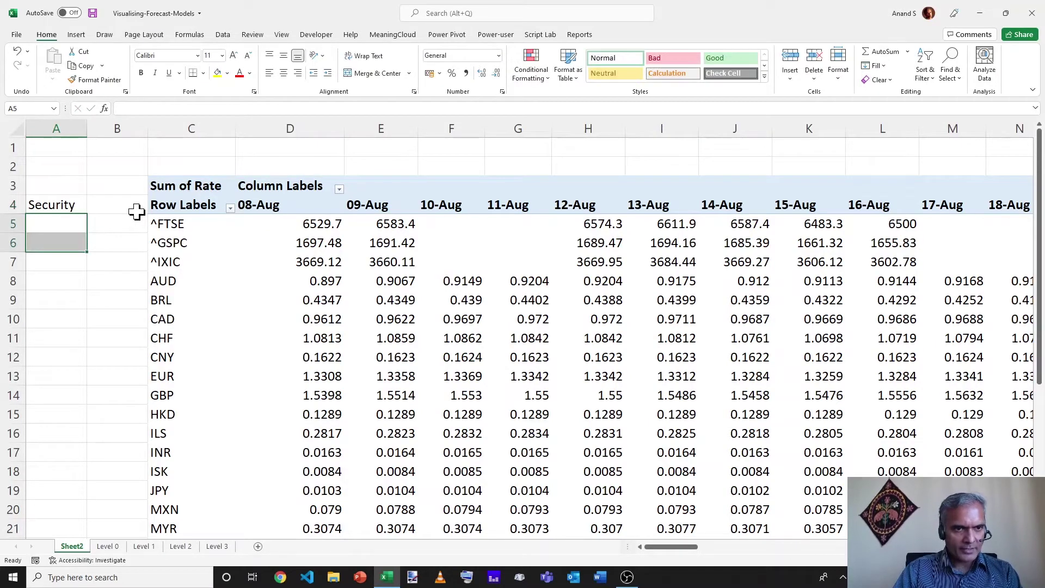
key("shift+Up")
left_click(73, 203)
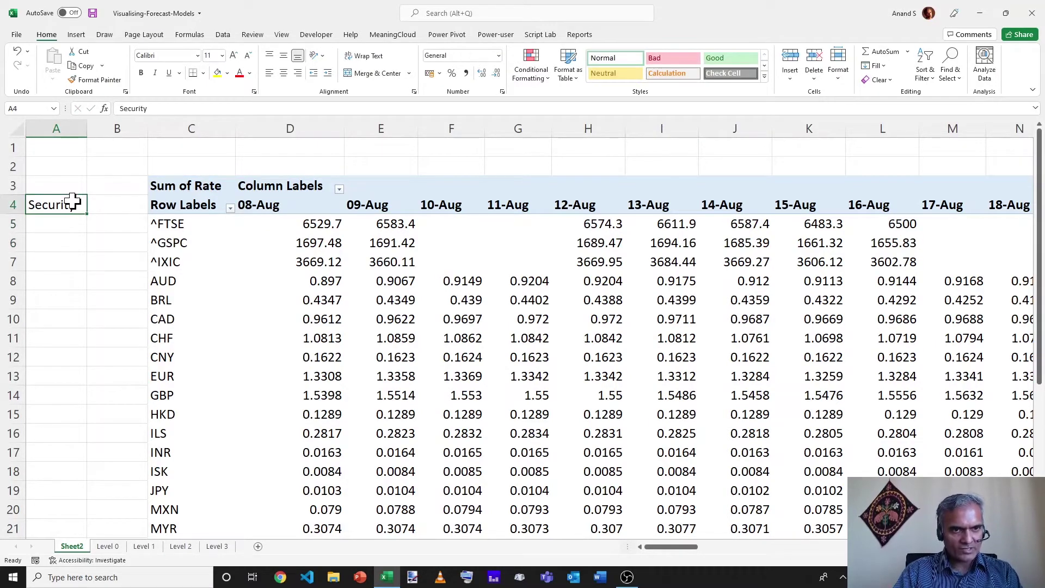
key("ctrl+b")
- Enter the formula =C5 in cell A5 to reference the first currency label of the PivotTable
left_click(66, 219)
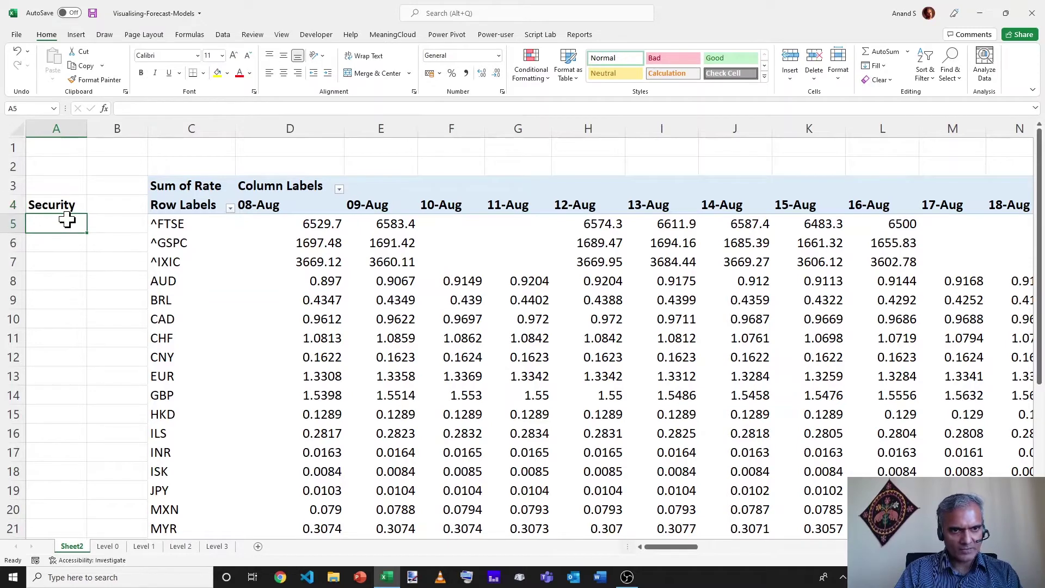
type("=")
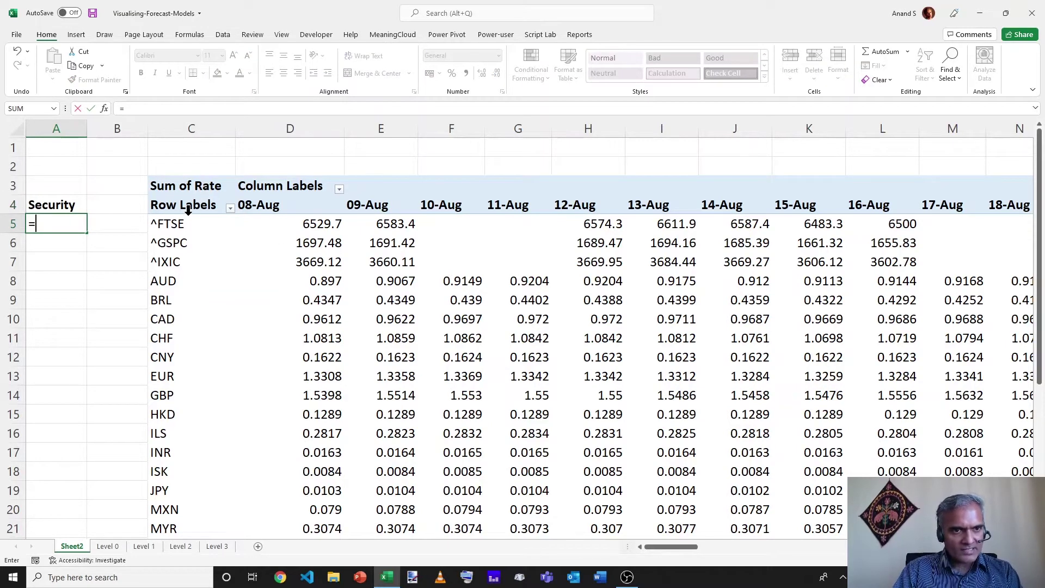
type("C5")
key("Return")
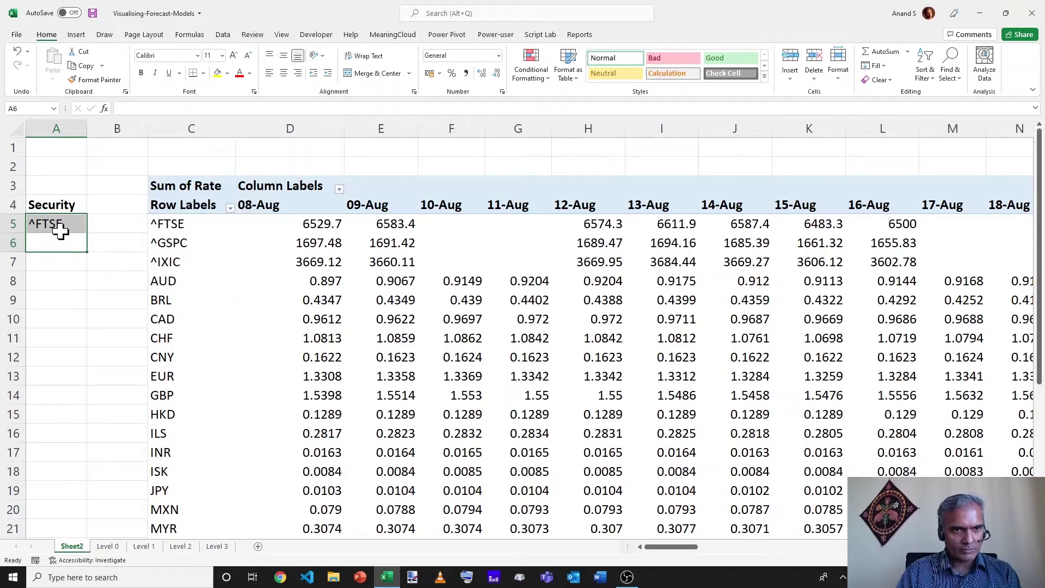
- Fill the label formula from A5 down to A31 so that every security through XPT is listed
left_click_drag(54, 227, 60, 231)
key("shift+Down")
key("shift+Down")
key("shift+Down")
key("shift+Down")
key("shift+Down")
key("shift+Down")
key("shift+Down")
key("shift+Down")
key("shift+Down")
key("shift+Down")
key("shift+Down")
key("shift+Down")
key("shift+Down")
key("shift+Down")
key("shift+Down")
key("shift+Down")
key("shift+Down")
key("shift+Down")
key("shift+Down")
key("shift+Down")
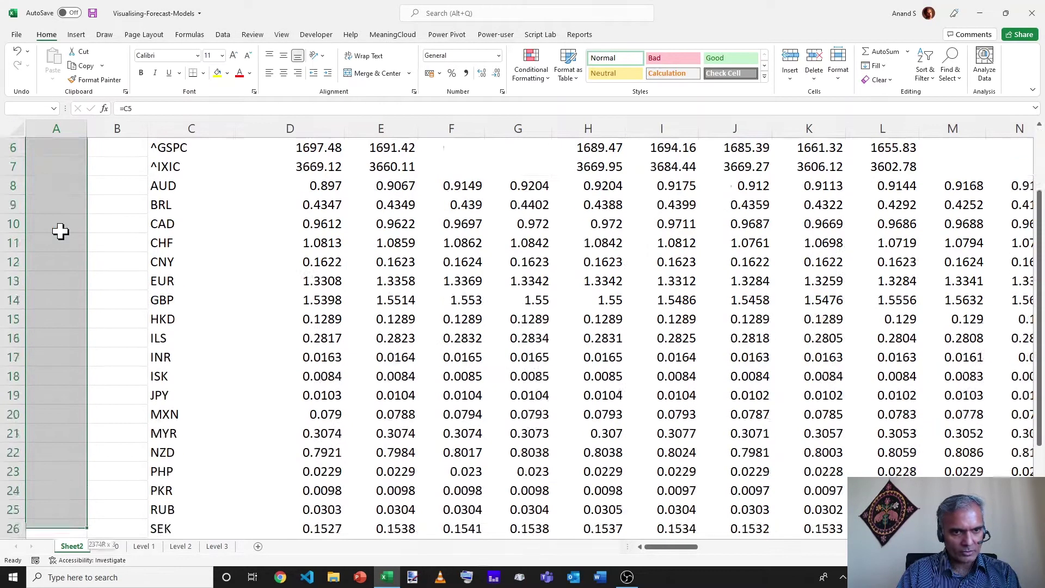
key("shift+Up")
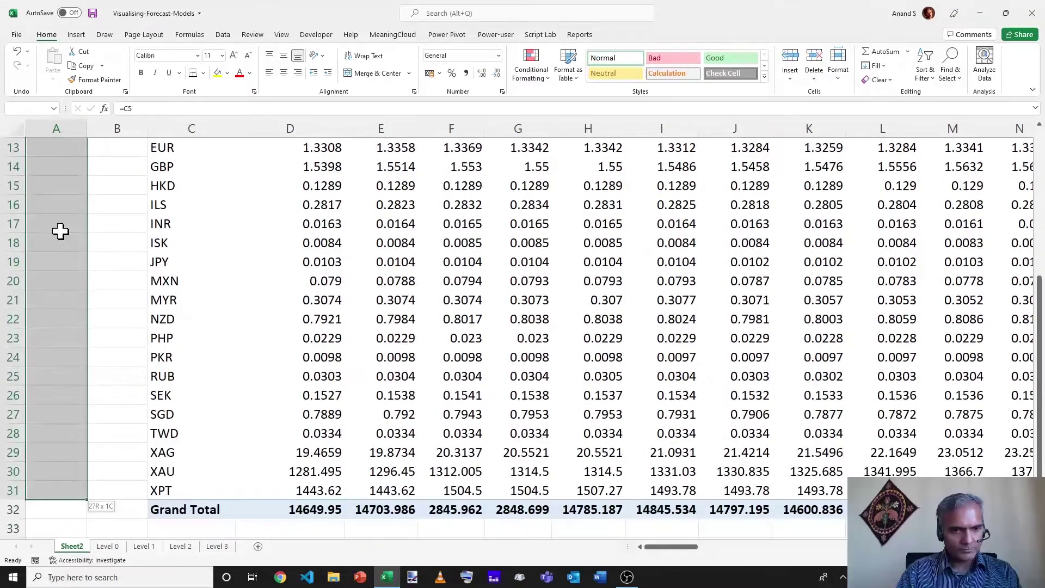
key("ctrl+d")
scroll(60, 231, "up", 4)
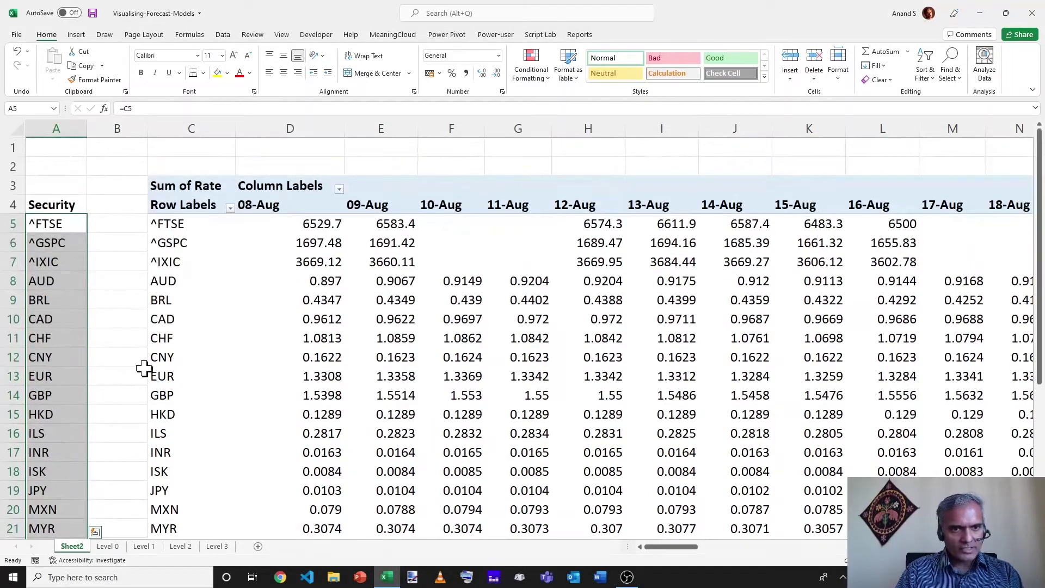
- Remove the Grand Total row from the foot of the PivotTable
scroll(144, 367, "down", 5)
right_click(181, 453)
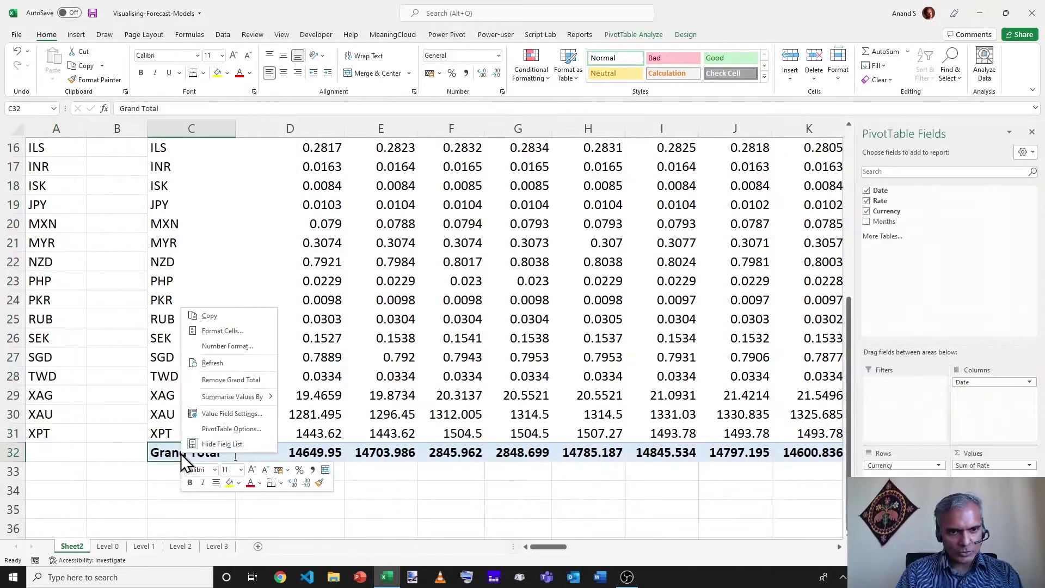
left_click(216, 385)
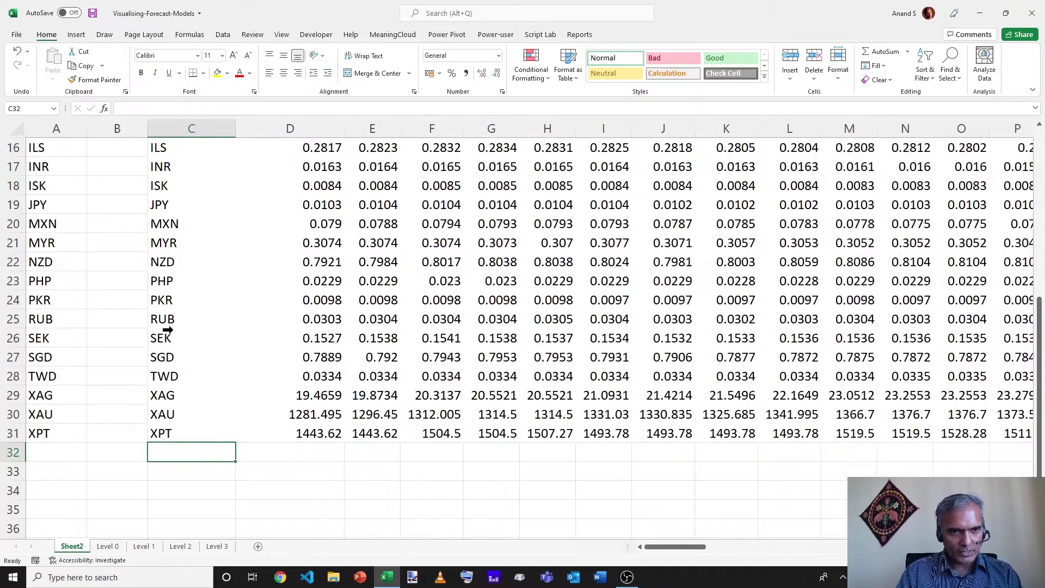
- Remove the Grand Total column that follows the last date in the PivotTable and return to the start of the sheet
left_click(173, 332)
key("ctrl+shift+Right")
key("ctrl+shift+Up")
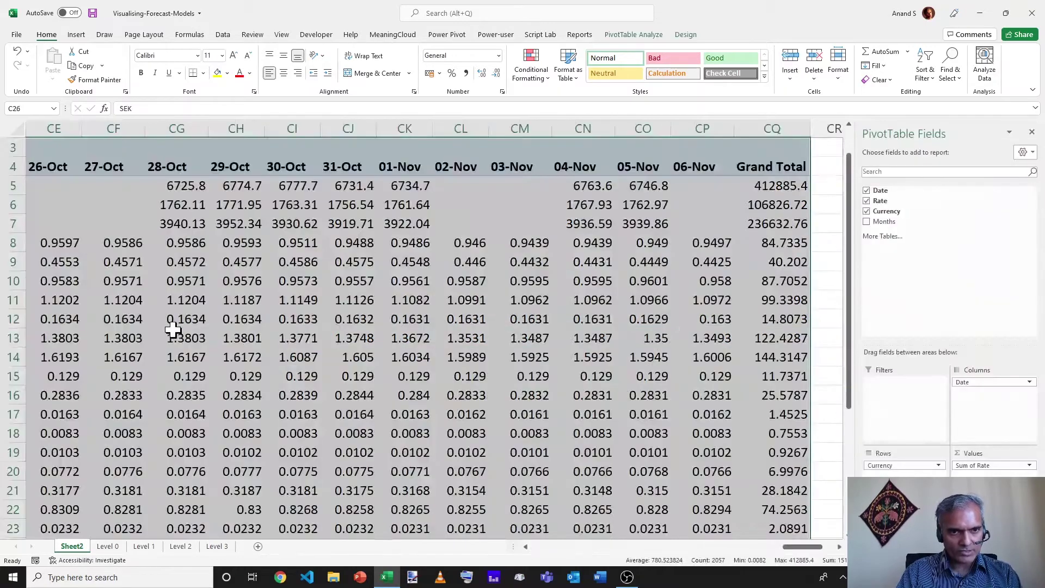
right_click(764, 185)
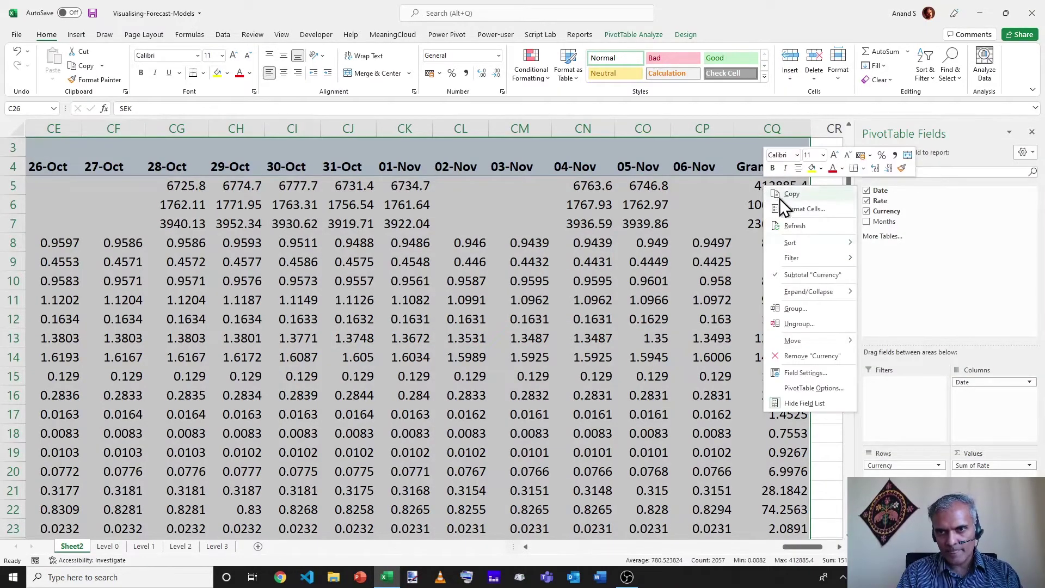
right_click(749, 168)
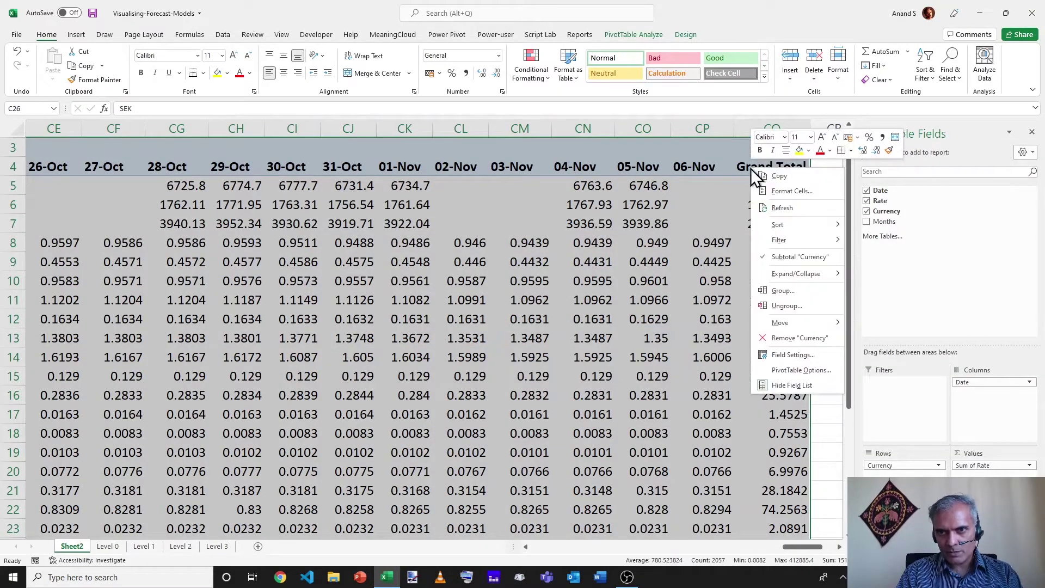
left_click(779, 259)
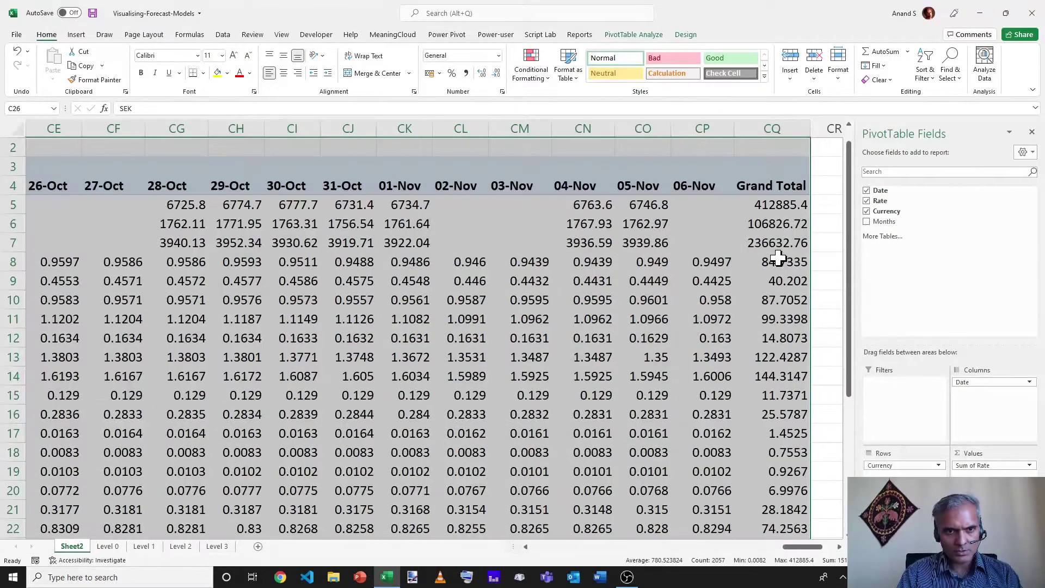
left_click(795, 189)
right_click(796, 191)
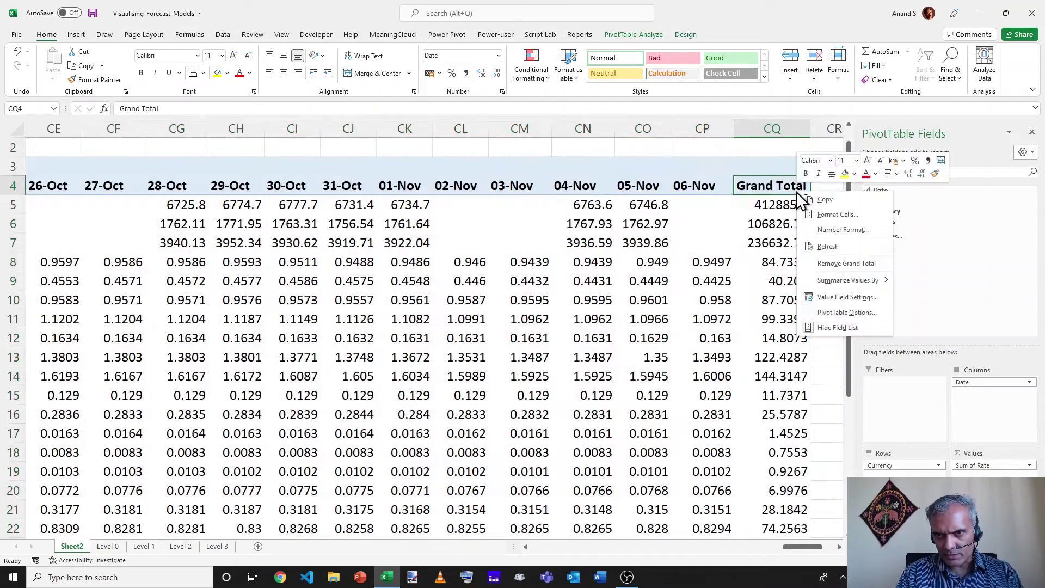
left_click(812, 265)
key("ctrl+Home")
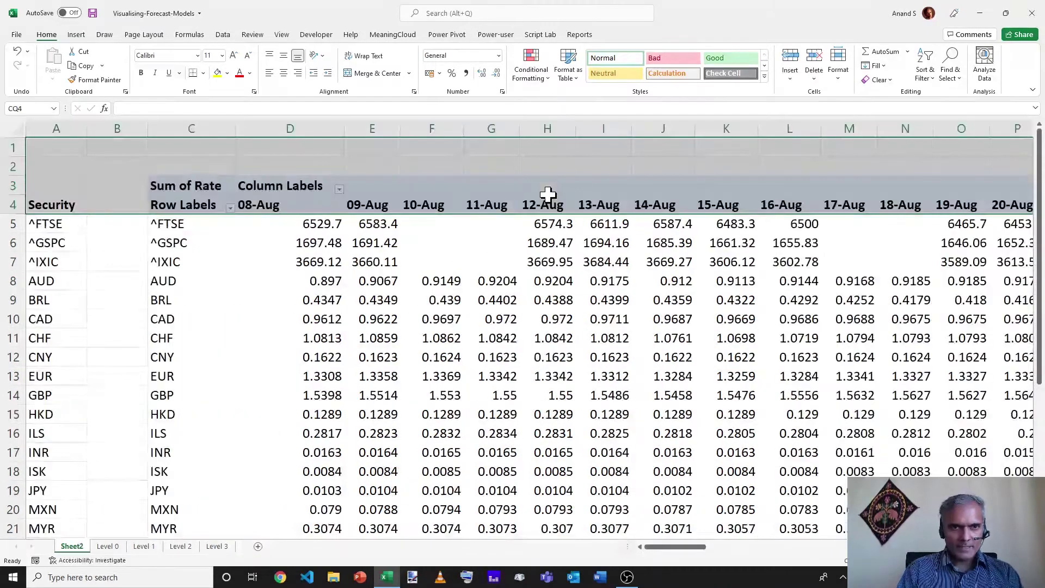
- Insert three more empty columns at column B, between the Security column and the PivotTable
left_click(49, 225)
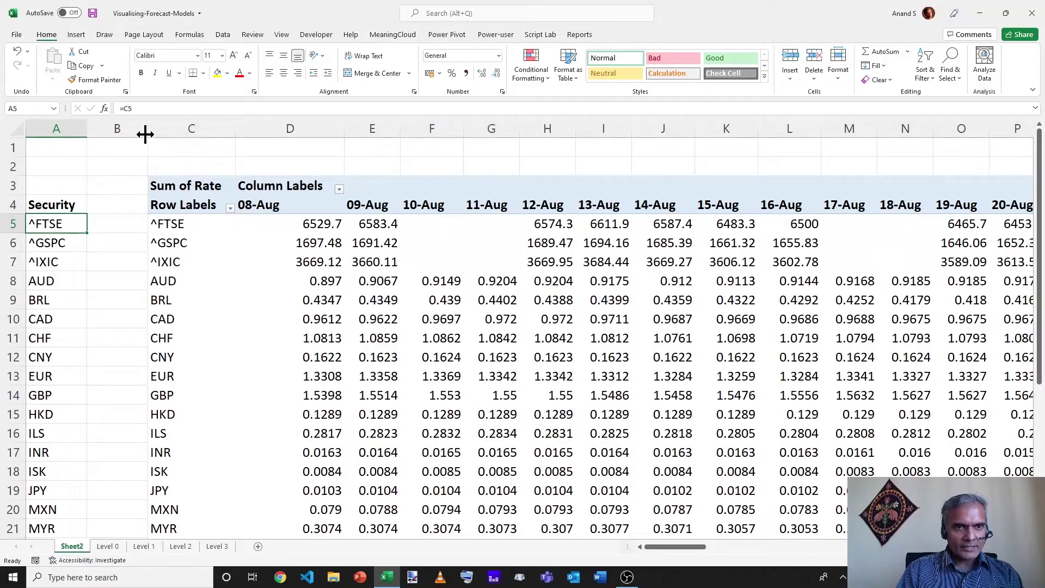
left_click(126, 131)
key("ctrl+plus")
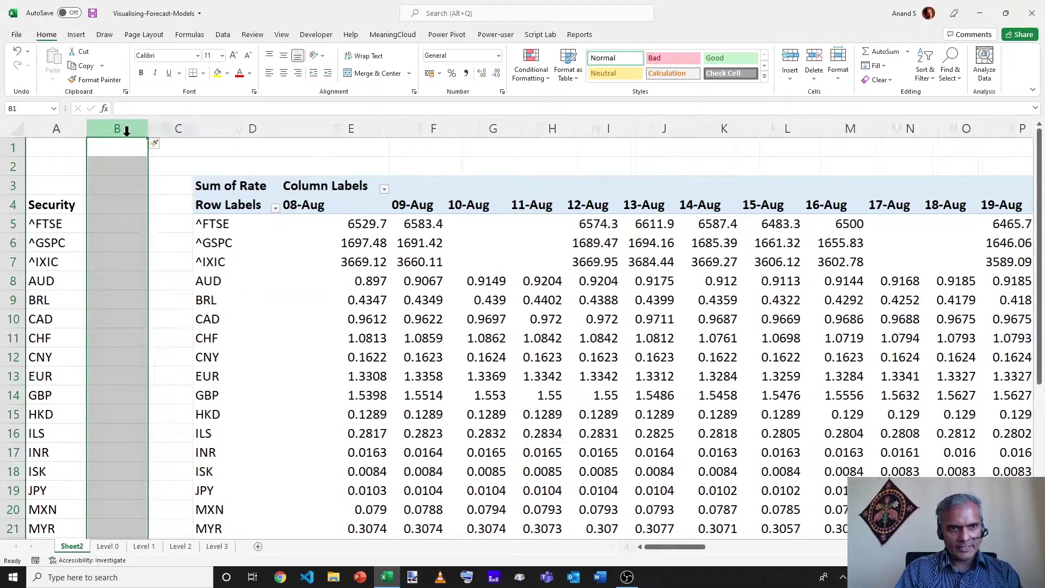
key("ctrl+plus")
key("ctrl+plus")
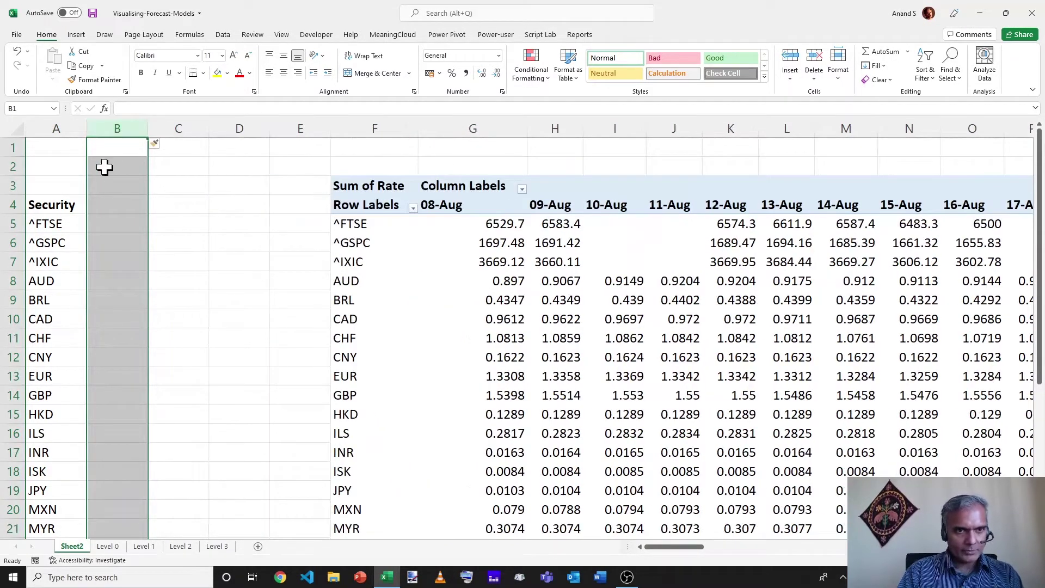
- Enter the heading Trend in cell B4, beside the Security heading
left_click(99, 206)
type("Trend")
key("Return")
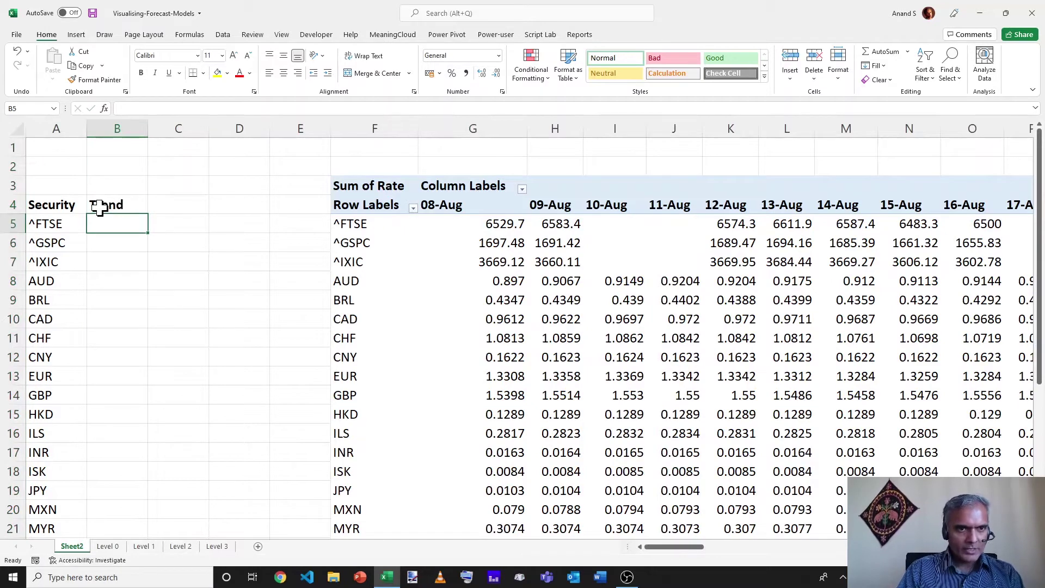
- Insert a line sparkline in cell B5 using the ^FTSE rates in G5:CS5 as its data range
left_click(78, 35)
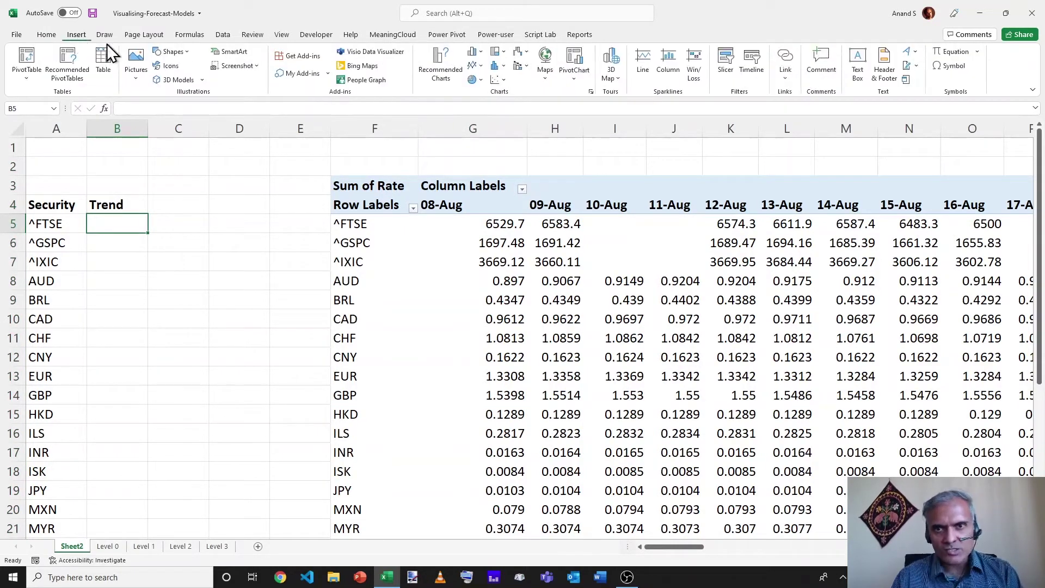
left_click(644, 61)
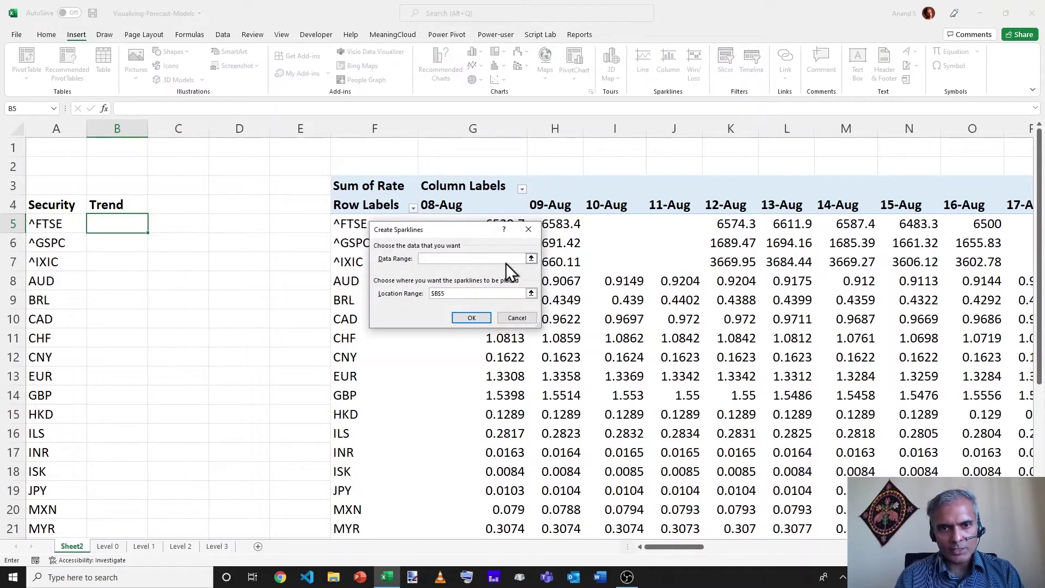
left_click(532, 260)
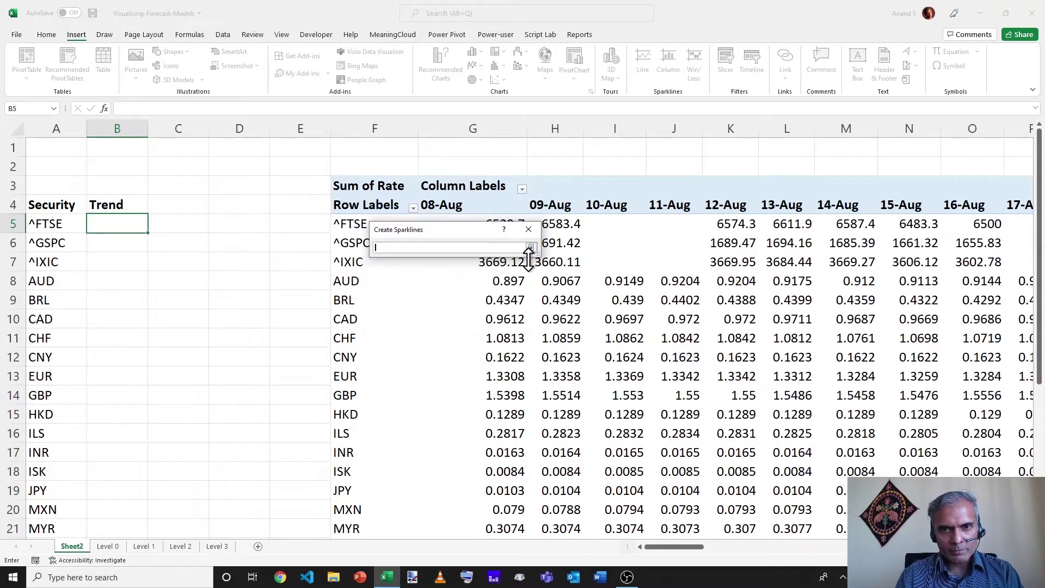
left_click_drag(461, 228, 468, 279)
left_click(484, 223)
key("ctrl+shift+Right")
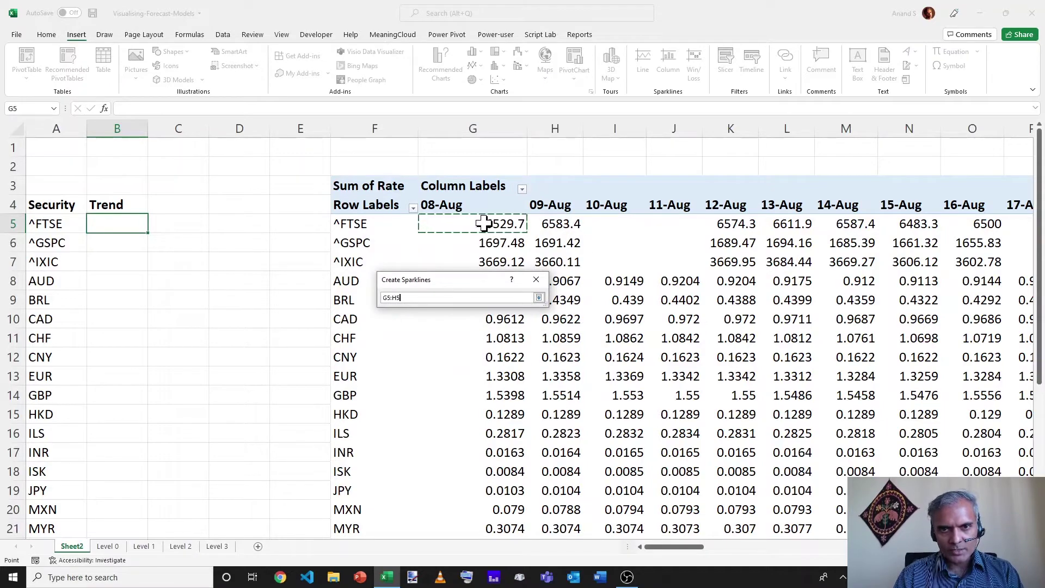
key("ctrl+shift+Right")
key("ctrl+shift+Right")
key("ctrl+shift+Right")
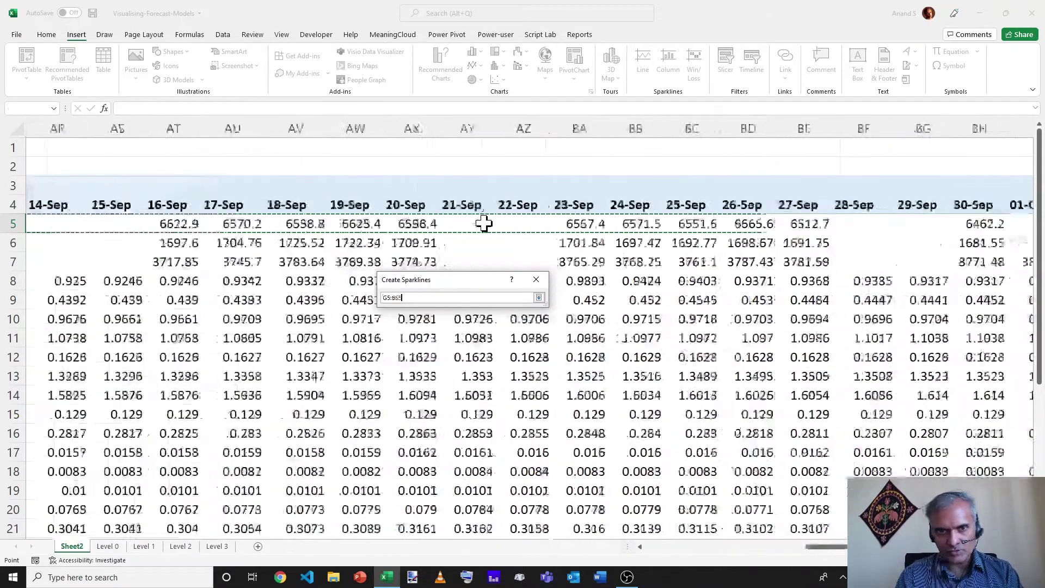
key("ctrl+shift+Left")
key("shift+Right")
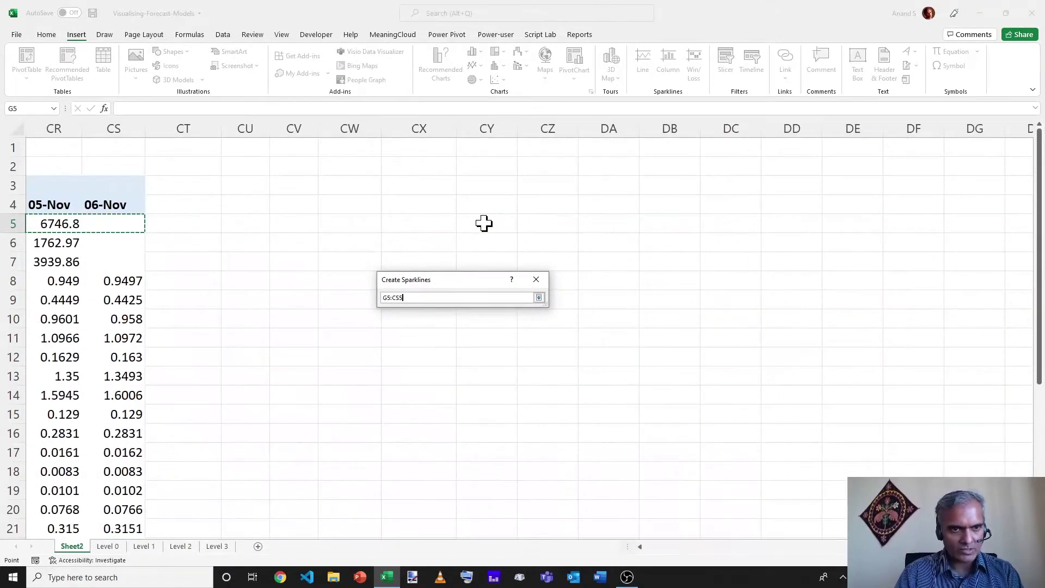
key("Return")
key("Return")
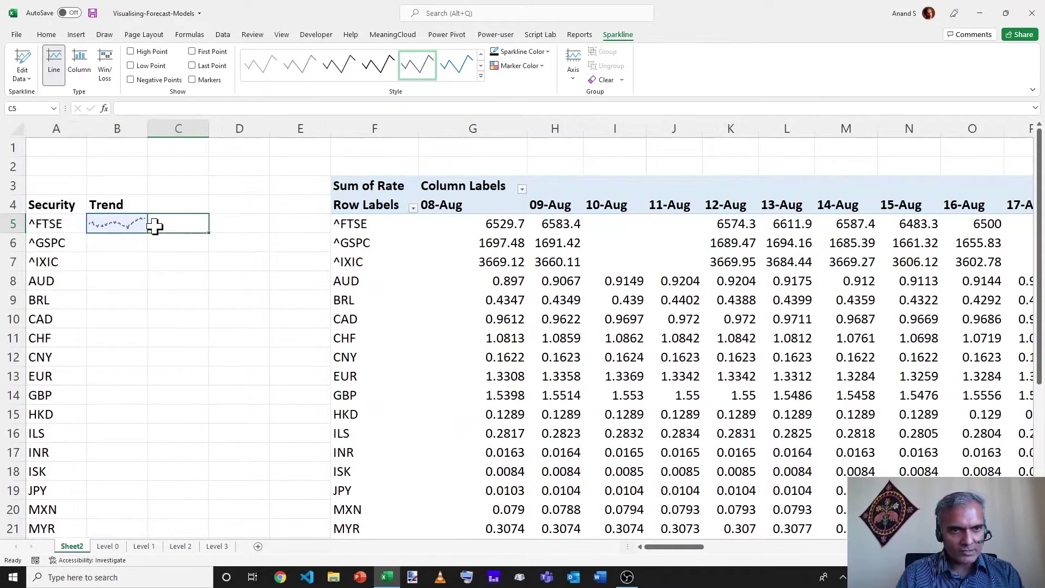
- Widen the Trend column to about twice its width so the sparkline is easier to read
left_click(152, 226)
left_click(111, 227)
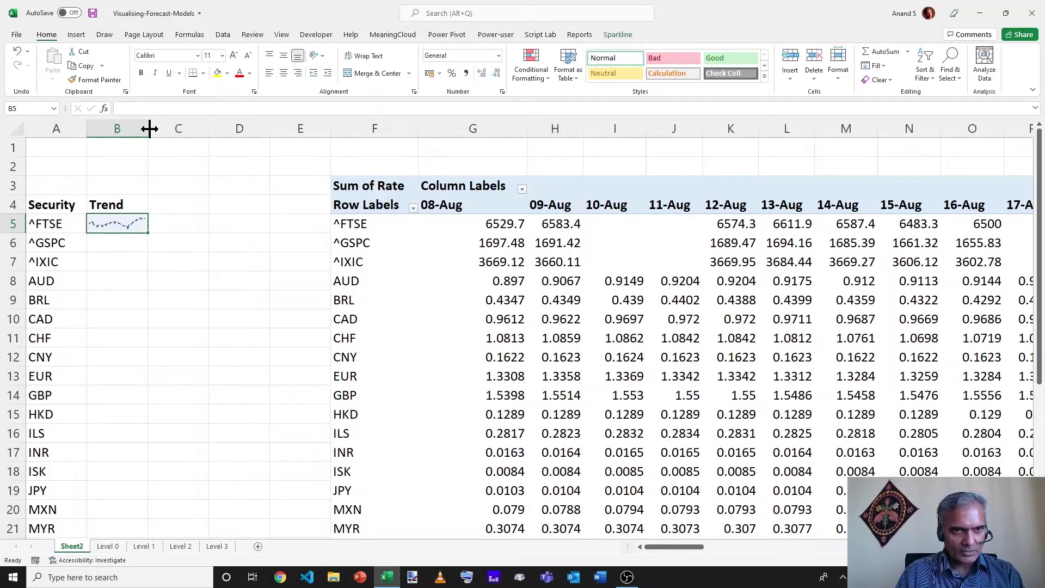
left_click_drag(147, 128, 218, 128)
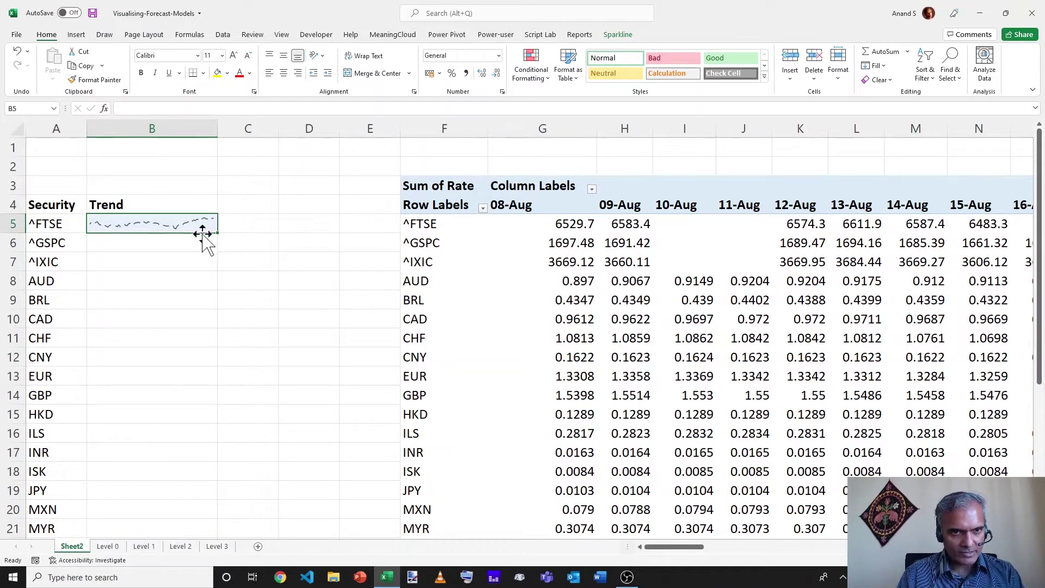
- Fill the sparkline from B5 down to B31 so every security has its own trend line
scroll(82, 296, "down", 1)
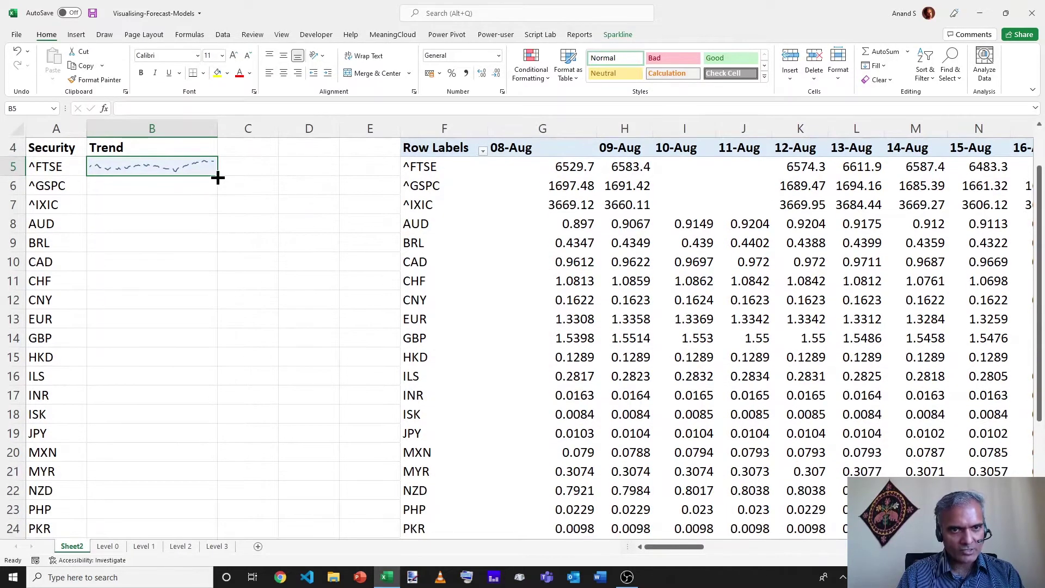
left_click_drag(218, 177, 211, 483)
scroll(186, 303, "up", 5)
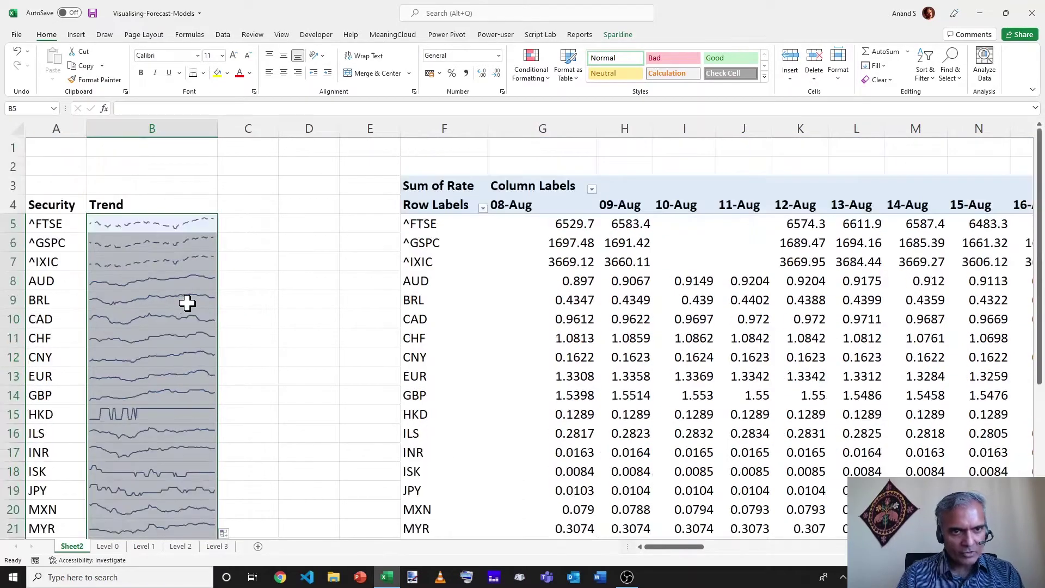
left_click(233, 243)
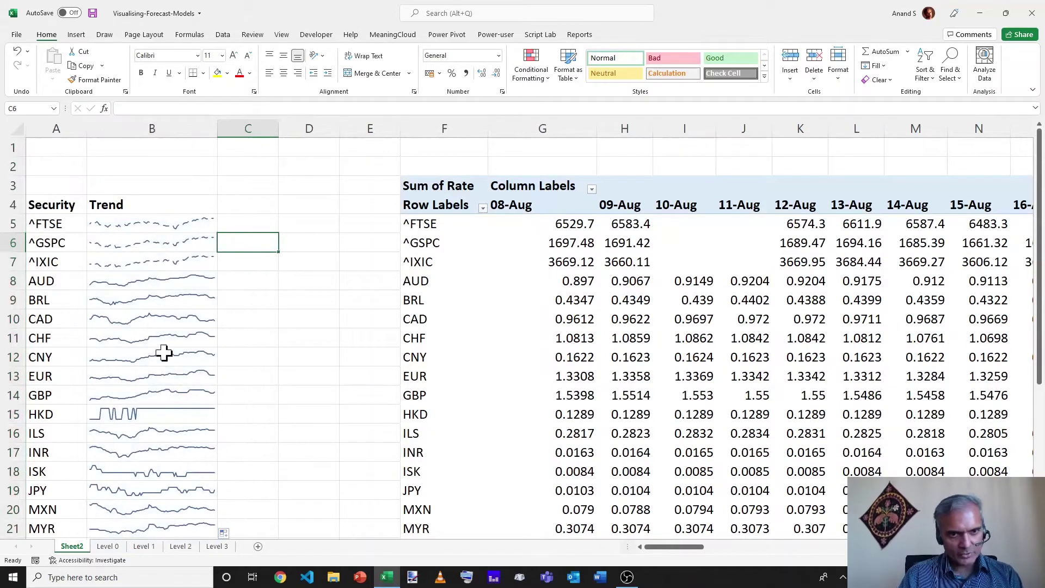
- Enter the heading Average in cell C4 and start an AVERAGE formula in C5
scroll(149, 334, "down", 6)
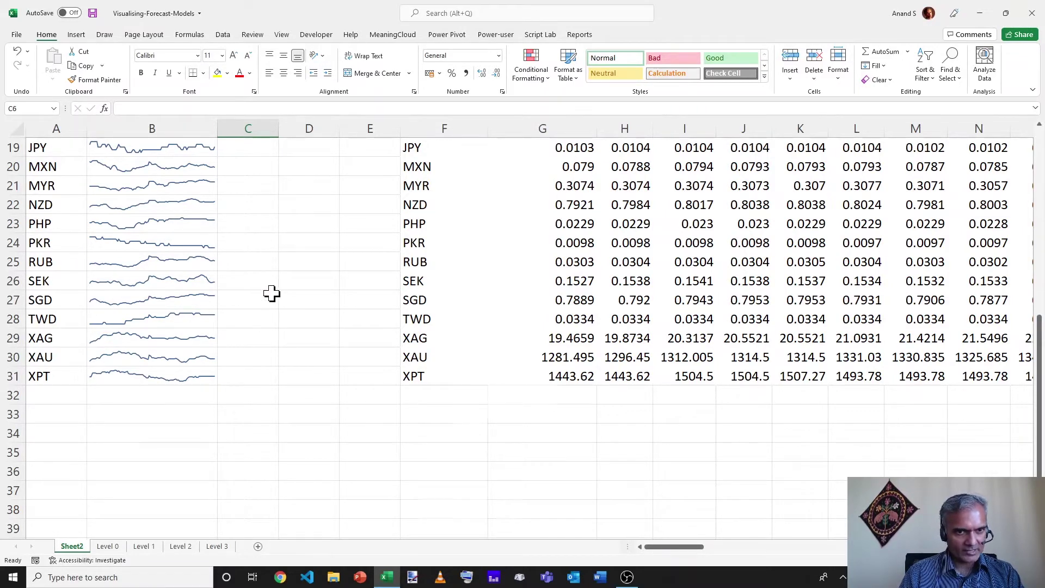
scroll(271, 294, "up", 6)
left_click(248, 209)
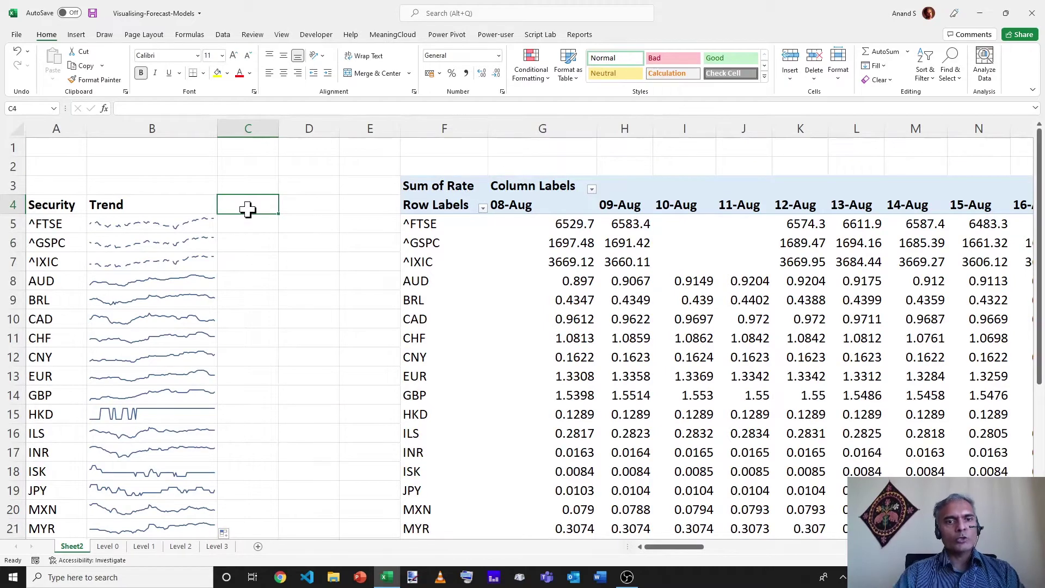
type("A")
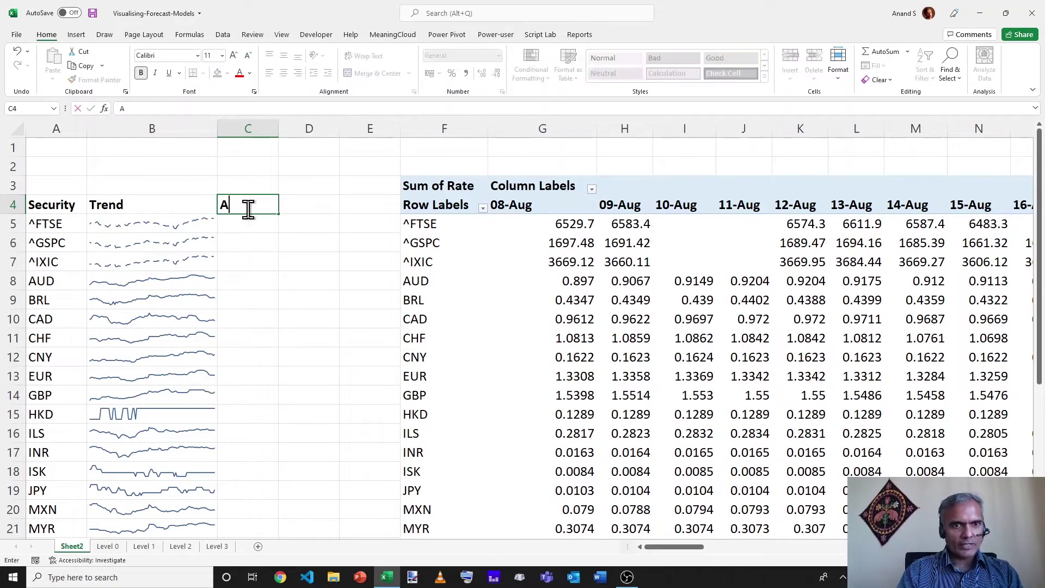
type("verage=")
key("BackSpace")
key("Return")
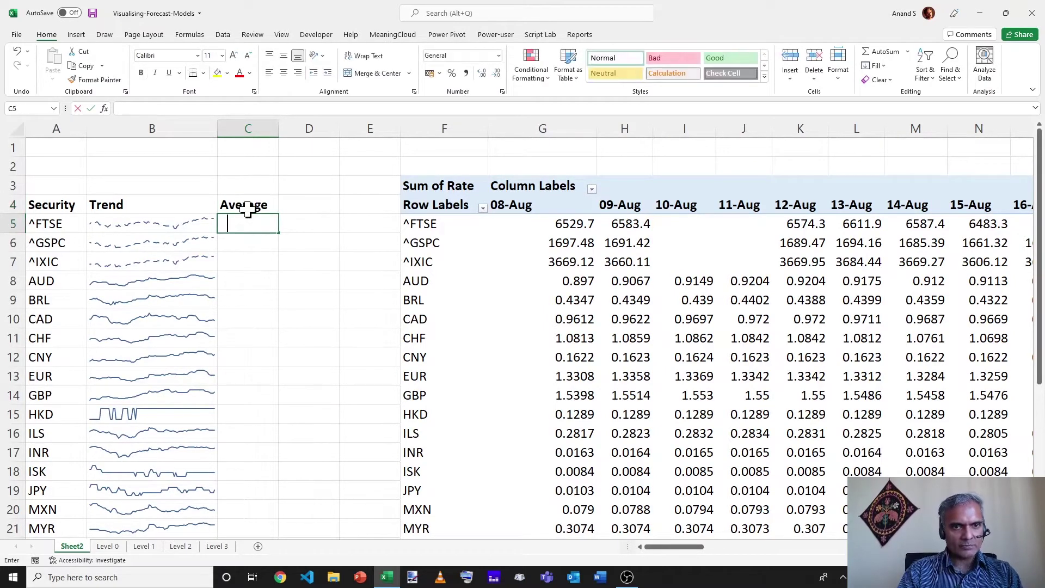
type("=average(")
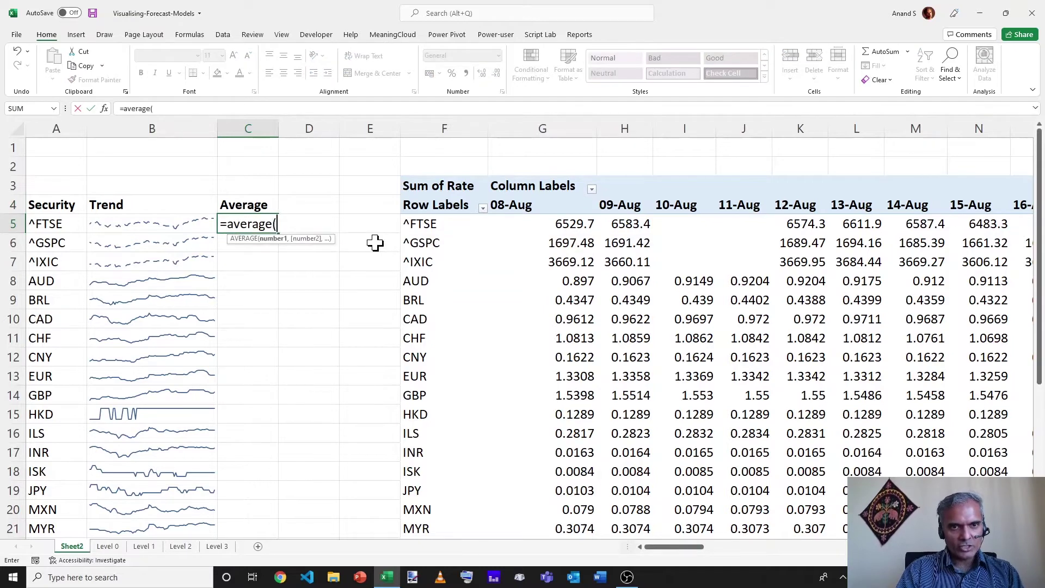
key("shift+Right")
key("shift+Right")
key("shift+Right")
key("shift+Right")
key("shift+Right")
key("shift+Right")
key("shift+Right")
key("shift+Right")
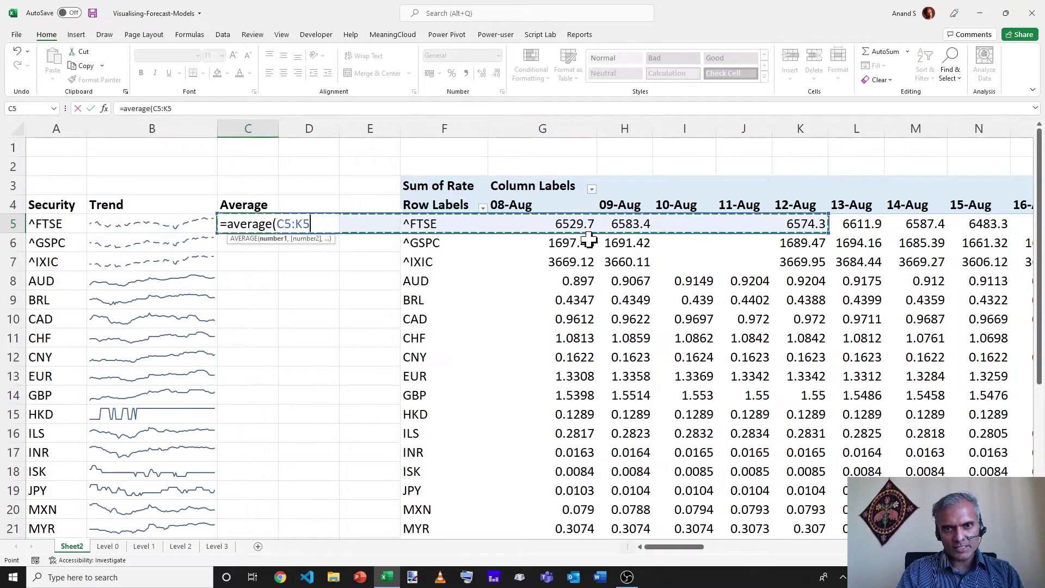
left_click(571, 256)
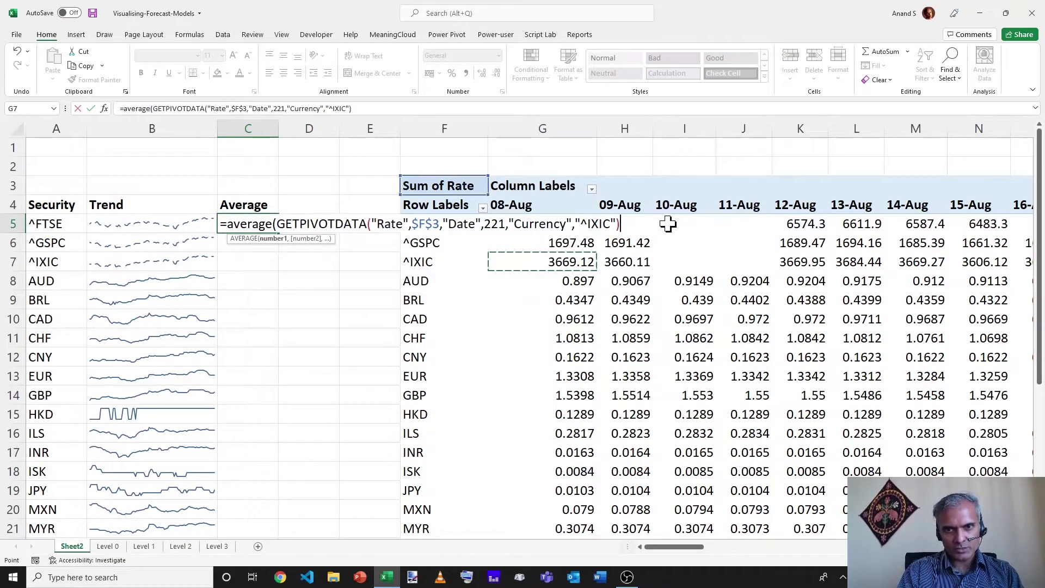
left_click_drag(667, 222, 548, 223)
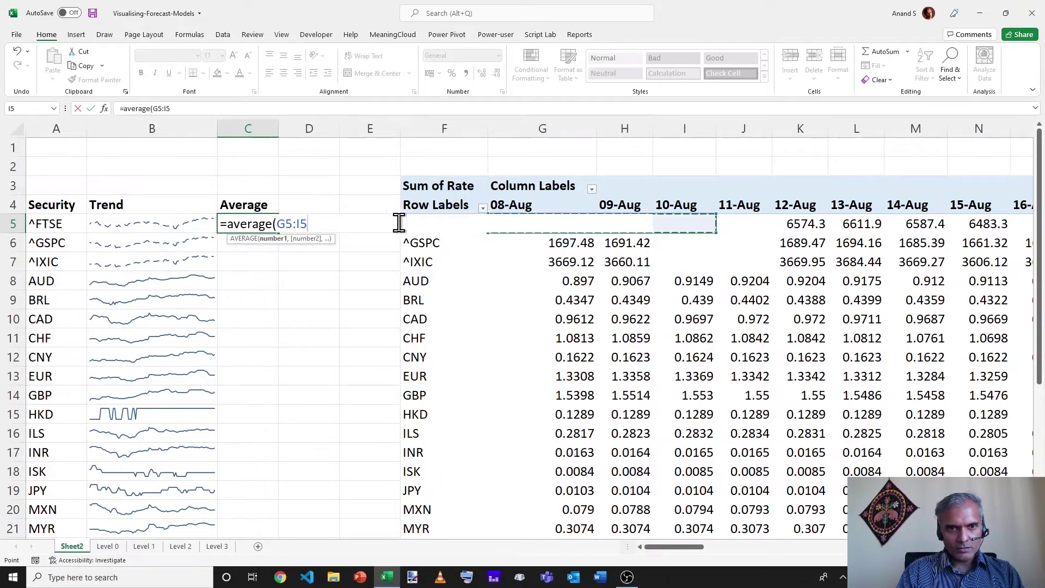
key("BackSpace")
key("BackSpace")
key("BackSpace")
key("BackSpace")
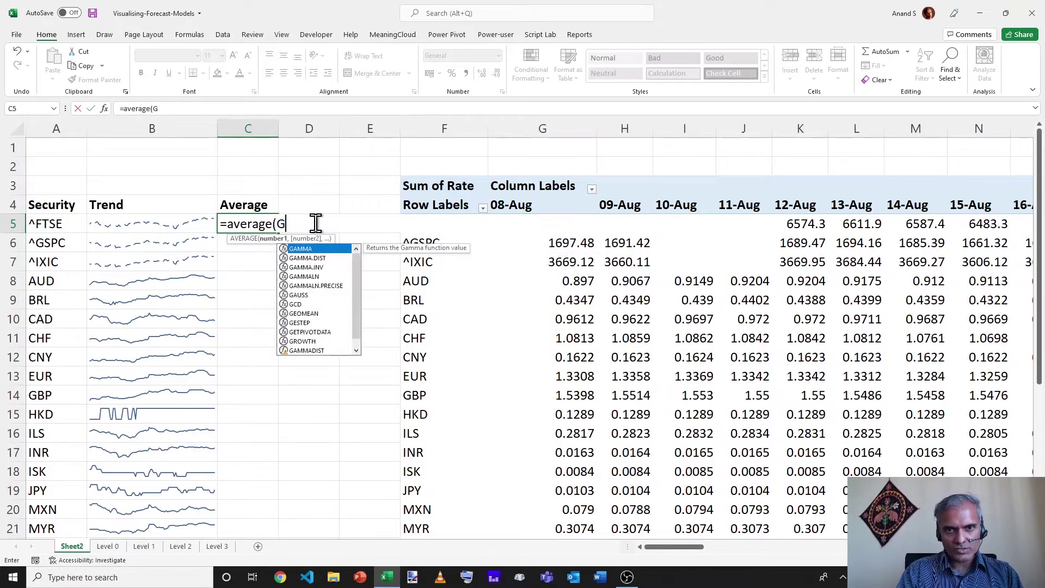
key("BackSpace")
- Extend the AVERAGE range in C5 from G5 across the ^FTSE rates to CS5
type("G4")
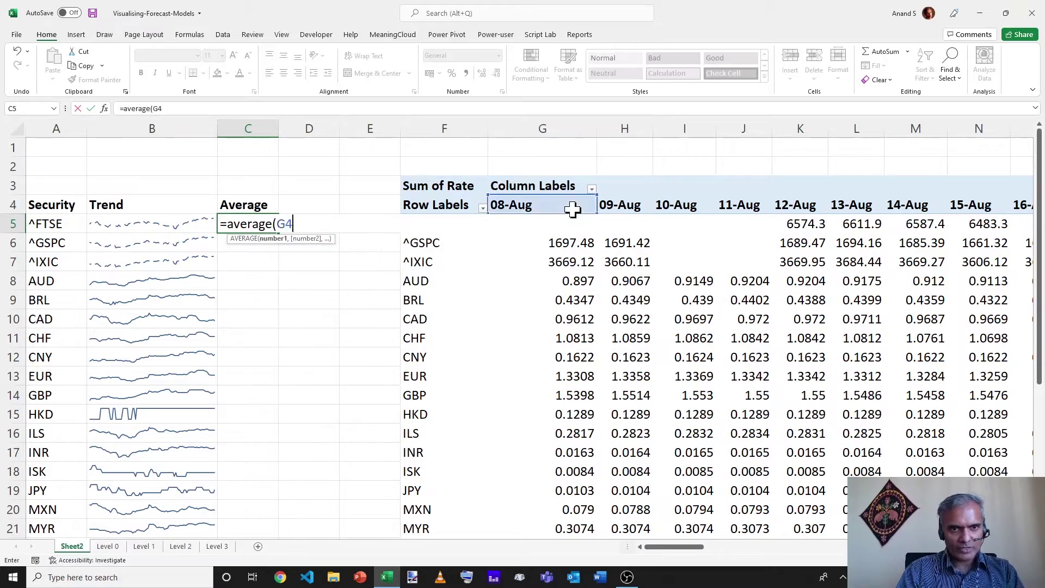
key("BackSpace")
type("5:")
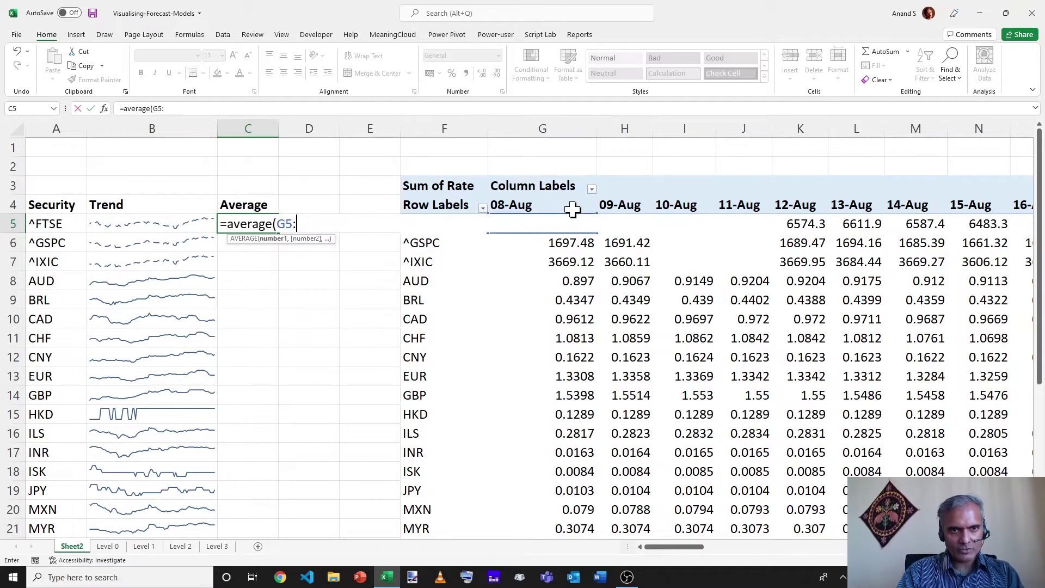
left_click(753, 227)
key("shift+Right")
key("shift+Right")
key("shift+Right")
key("shift+Right")
key("shift+Right")
key("shift+Right")
key("shift+Right")
key("shift+Right")
key("shift+Right")
key("shift+Right")
key("shift+Right")
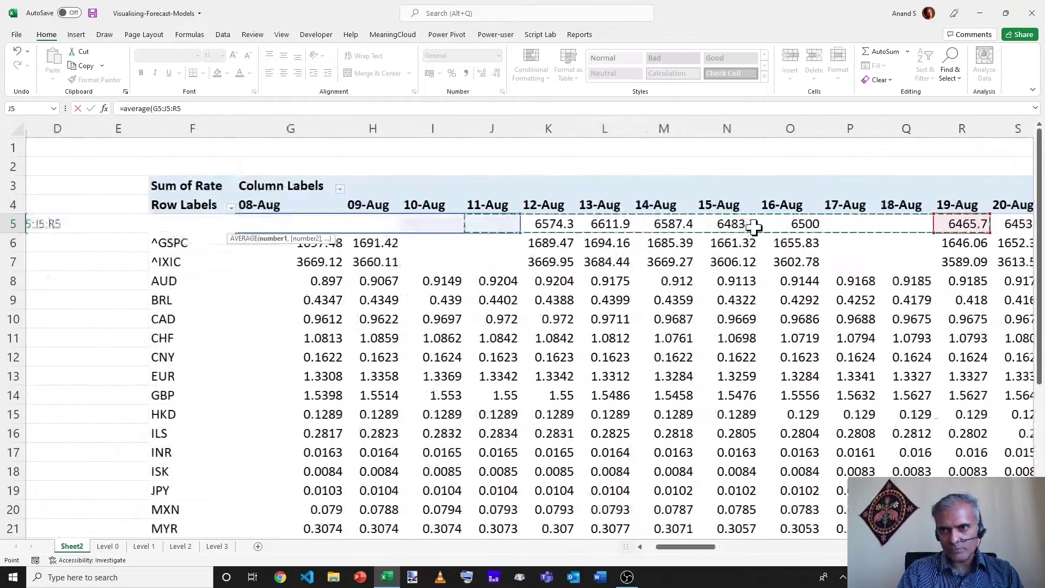
key("ctrl+shift+Right")
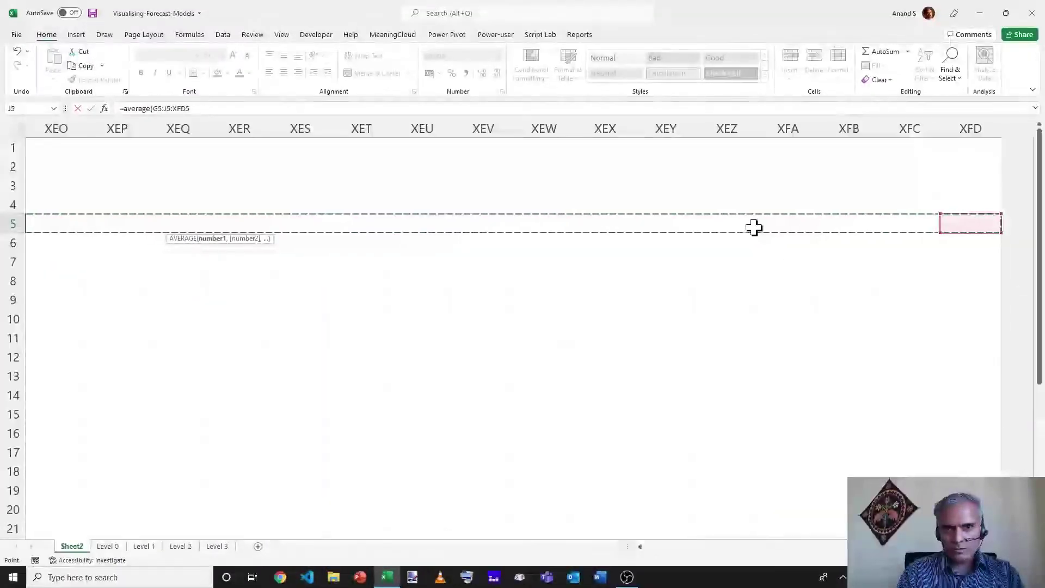
key("ctrl+shift+Left")
key("shift+Right")
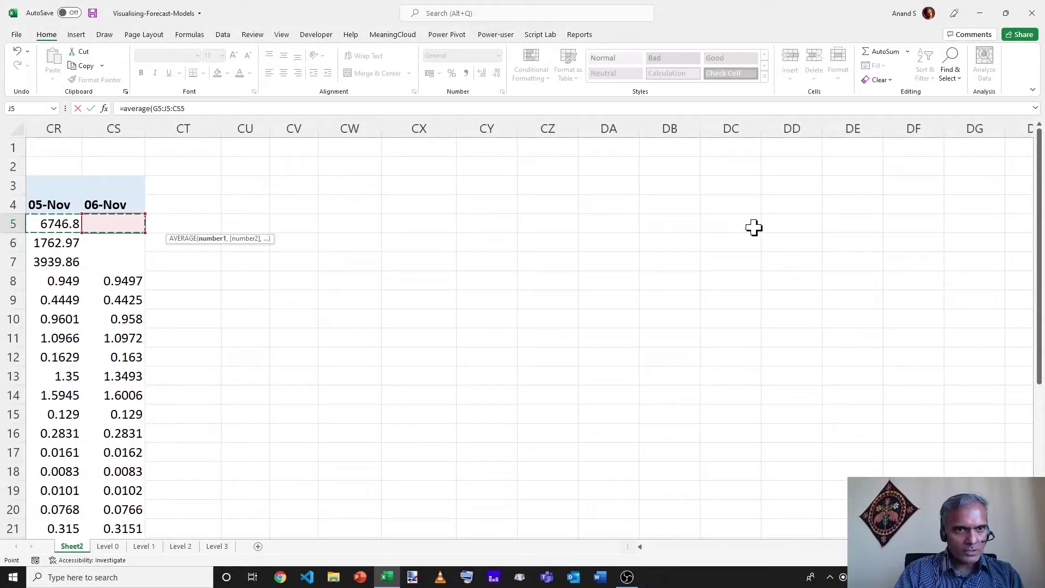
- Close the formula, remove the stray J5 reference and enter it as =AVERAGE(G5:CS5)
left_click(191, 109)
type(")")
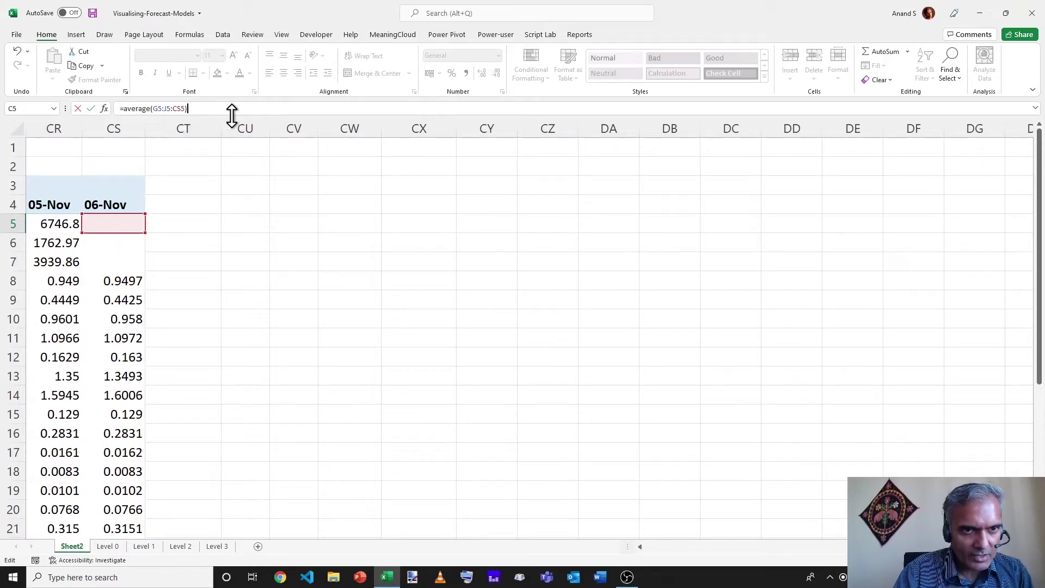
left_click(166, 108)
key("BackSpace")
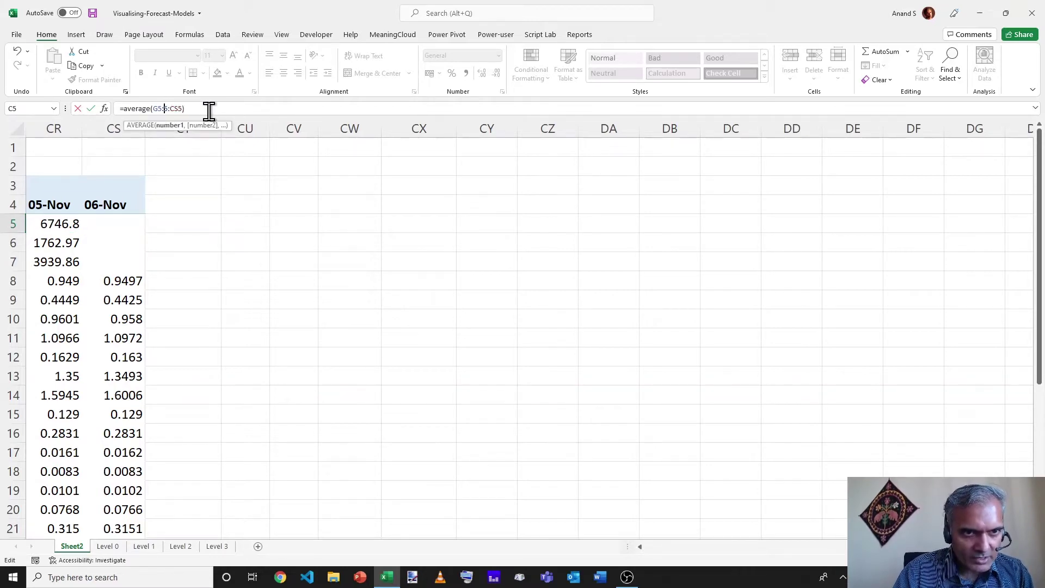
key("Return")
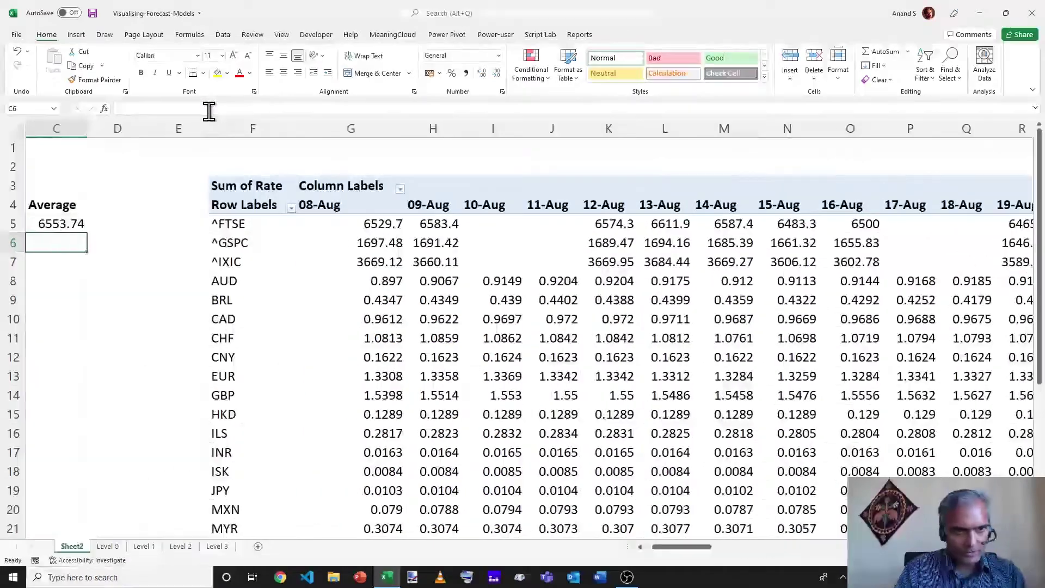
- Fill the AVERAGE formula from C5 down to C31 for all securities
key("shift+Left")
left_click(197, 247)
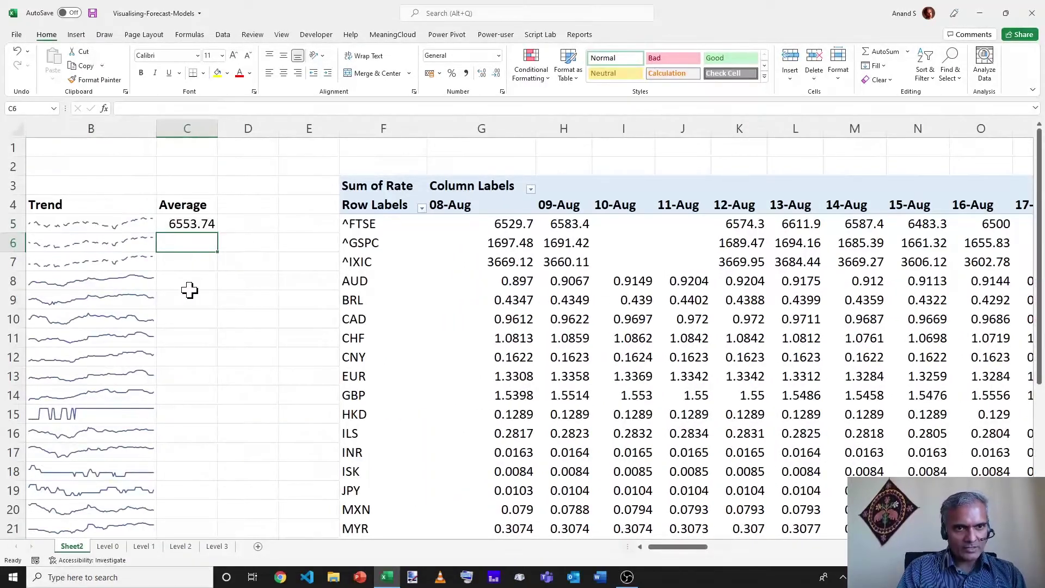
left_click(197, 220)
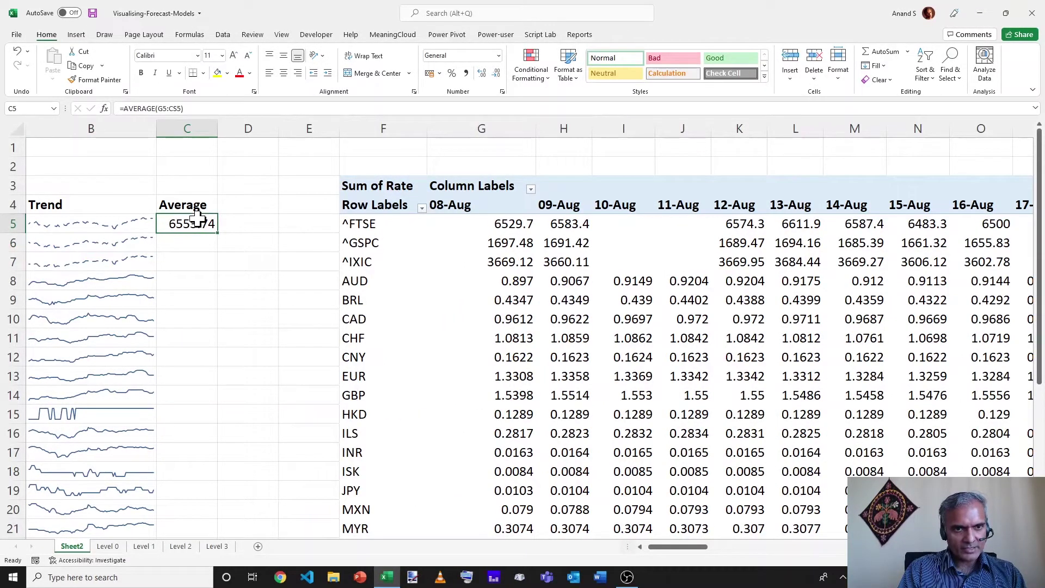
key("shift+Down")
key("shift+Down")
key("shift+Down")
key("shift+Down")
key("shift+Down")
key("shift+Down")
key("shift+Down")
key("shift+Down")
key("shift+Down")
key("shift+Down")
key("shift+Down")
key("shift+Down")
key("shift+Down")
key("shift+Down")
key("shift+Down")
key("shift+Down")
key("shift+Down")
key("shift+Down")
key("shift+Down")
key("shift+Down")
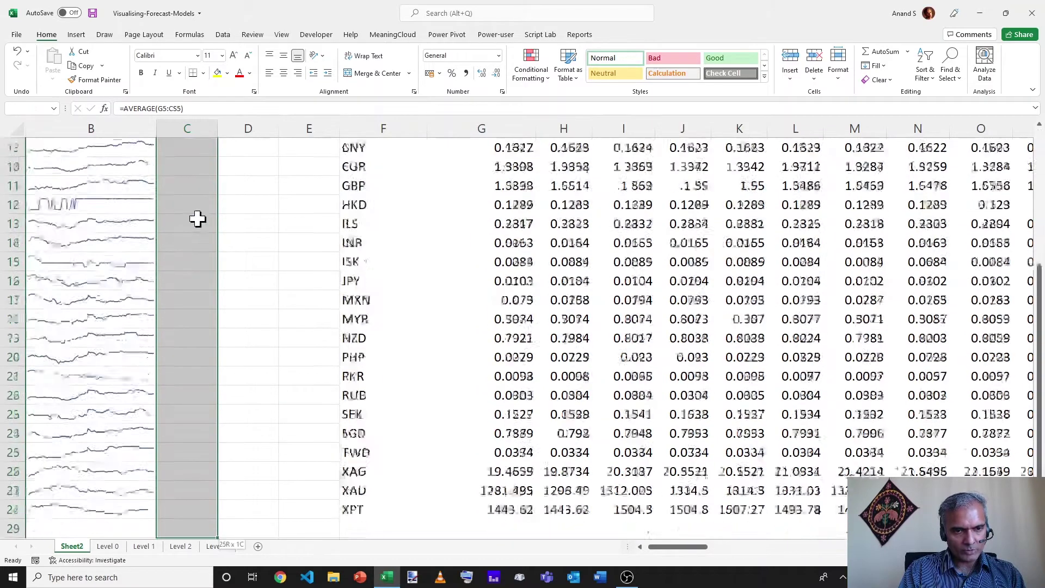
key("shift+Up")
key("ctrl+d")
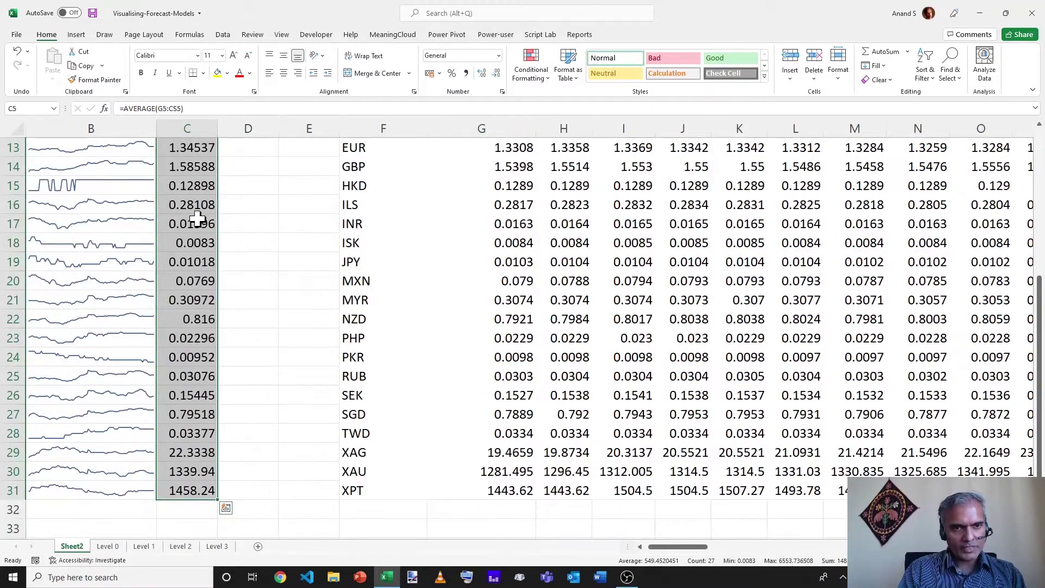
- Show the averages with one decimal place, and those of the currencies in C8:C28 with three
scroll(197, 219, "up", 4)
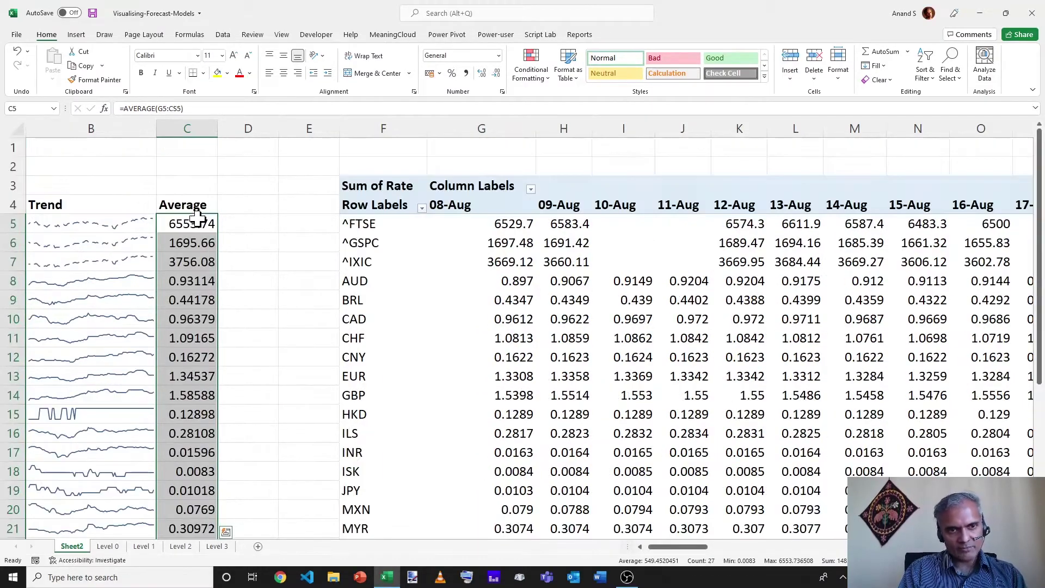
left_click(494, 74)
left_click(185, 282)
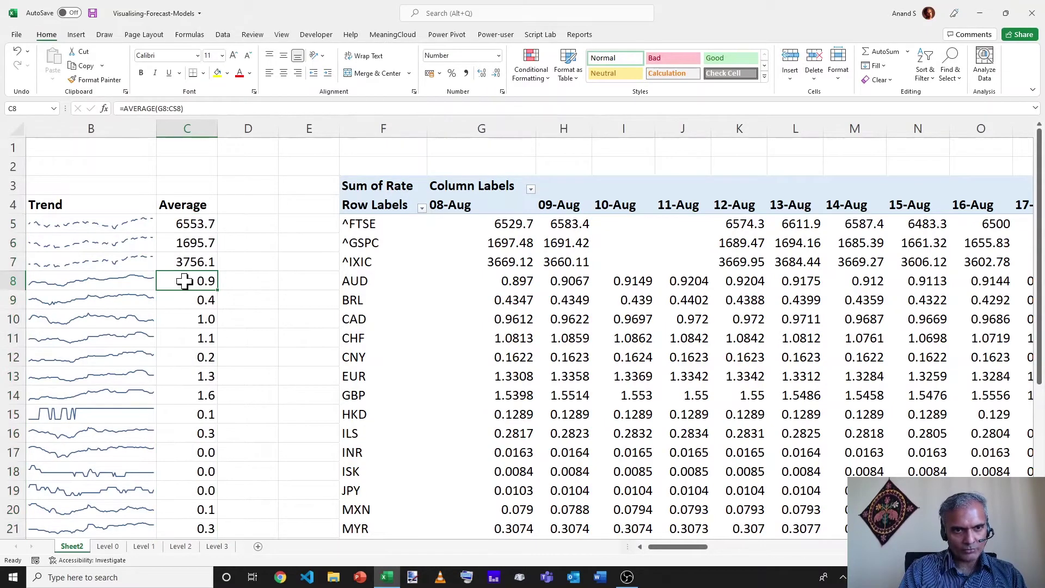
key("ctrl+shift+Down")
key("shift+Up")
key("shift+Up")
key("shift+Up")
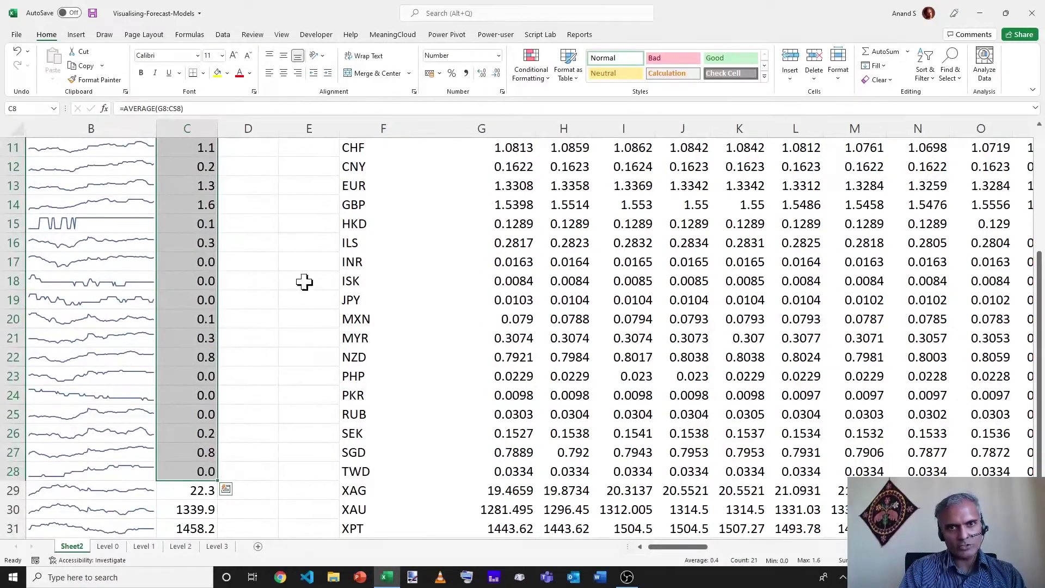
left_click(484, 77)
left_click(484, 77)
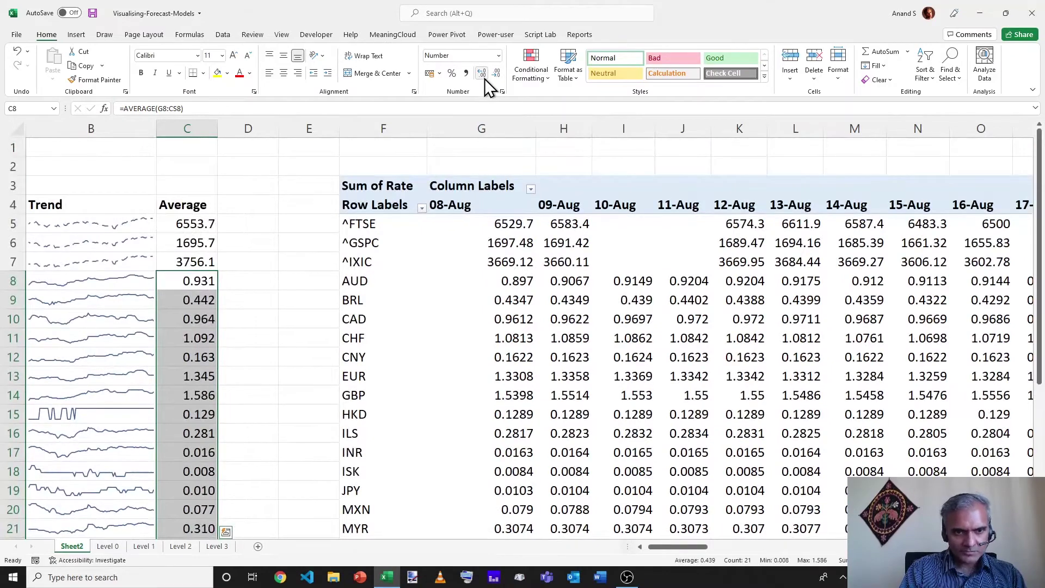
- Enter the heading Forecast in cell D4 beside the Average column
left_click(140, 326)
scroll(142, 326, "left", 1)
left_click(303, 205)
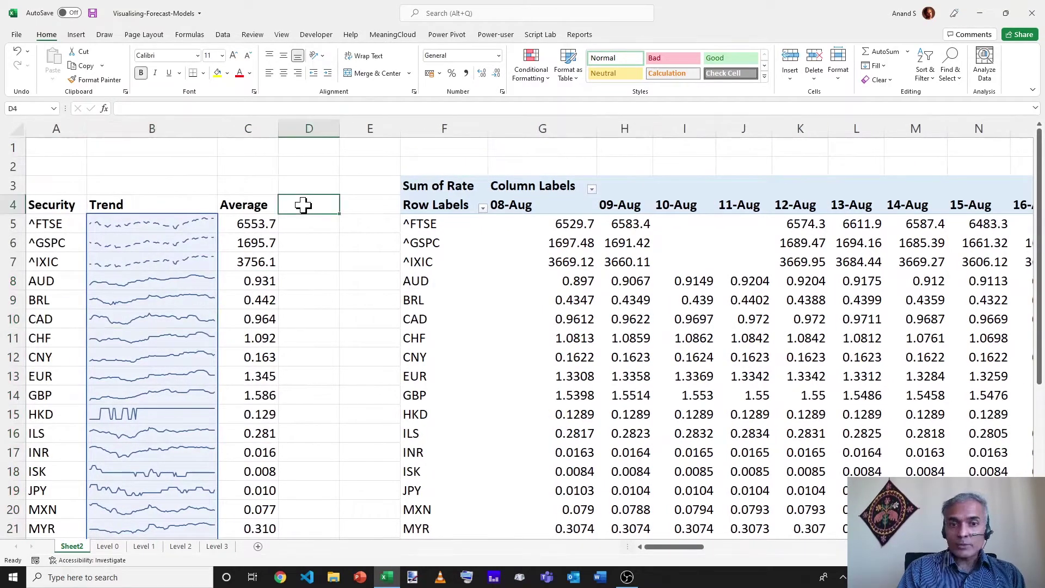
type("Forecast")
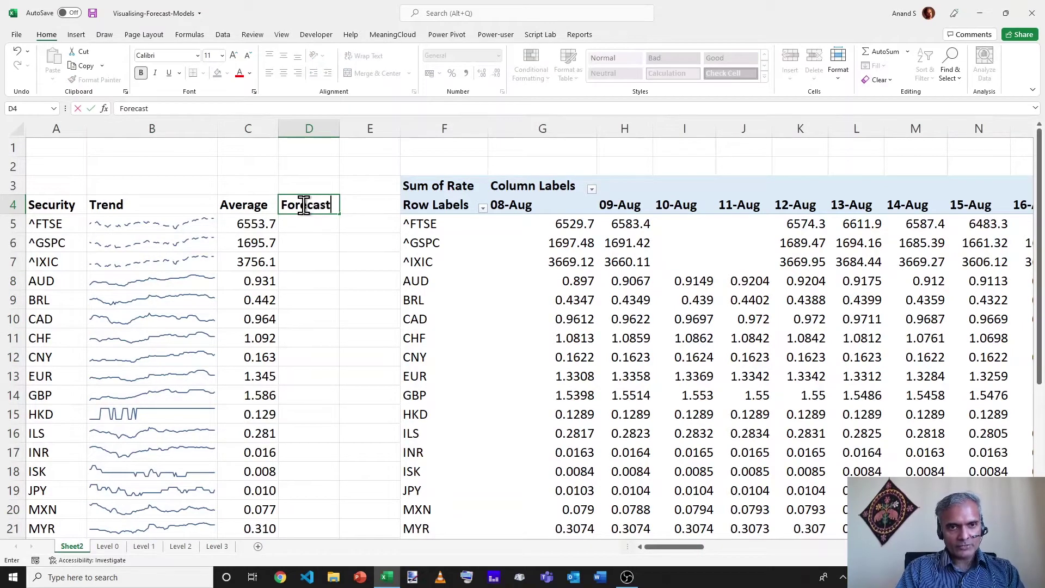
key("Return")
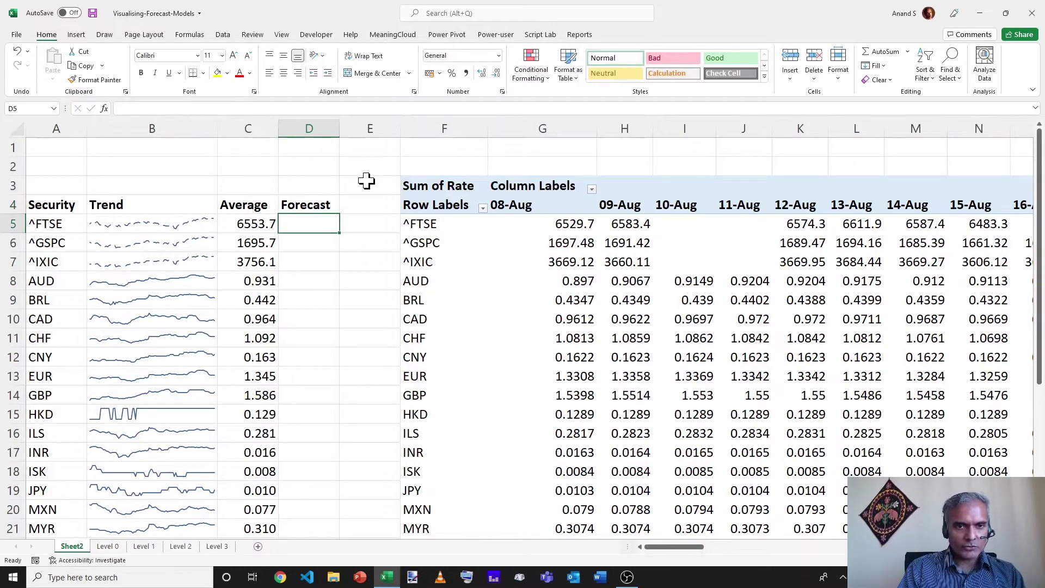
left_click(319, 287)
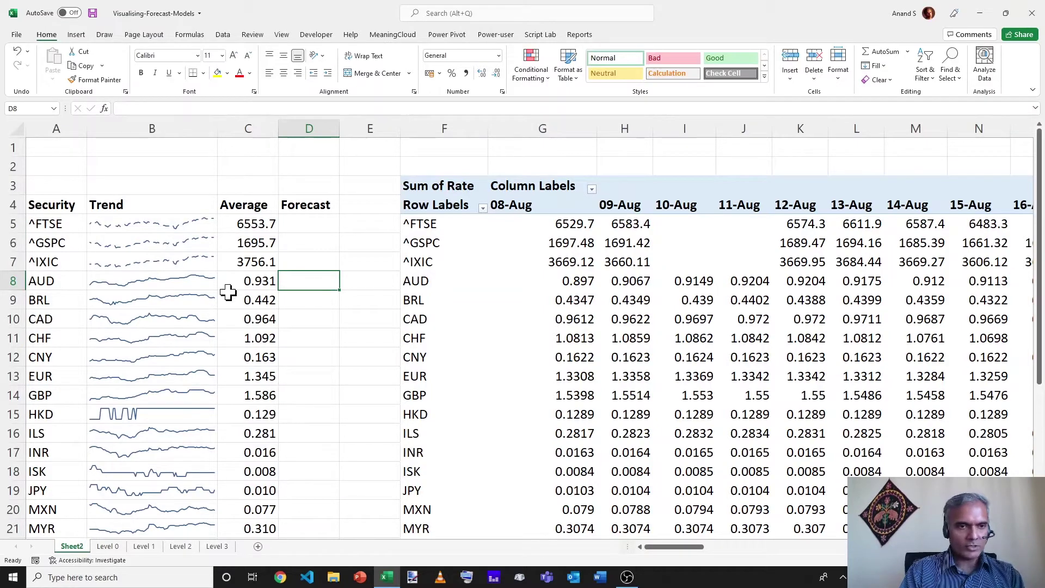
type("=growth(")
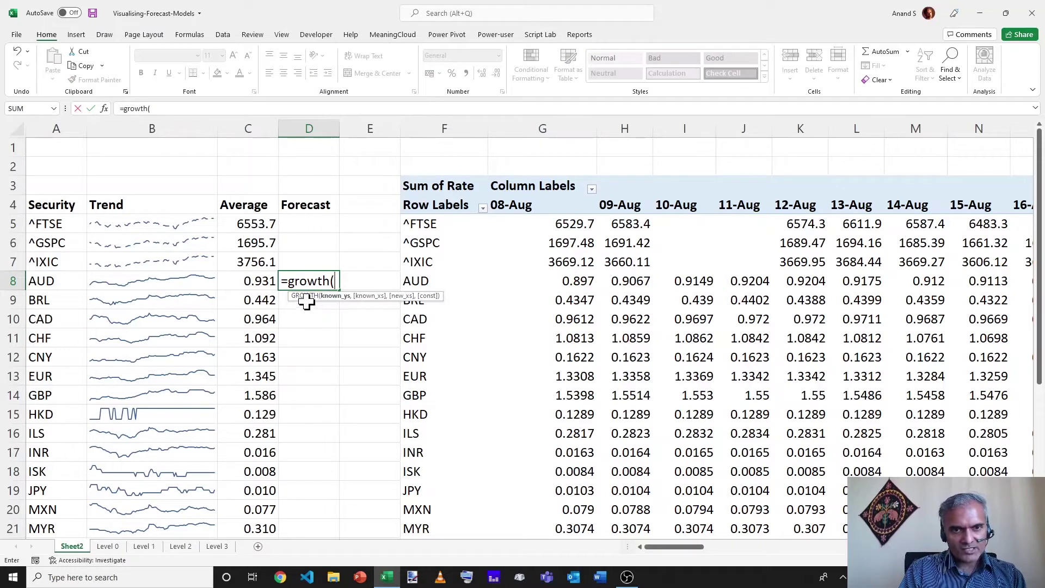
left_click(104, 109)
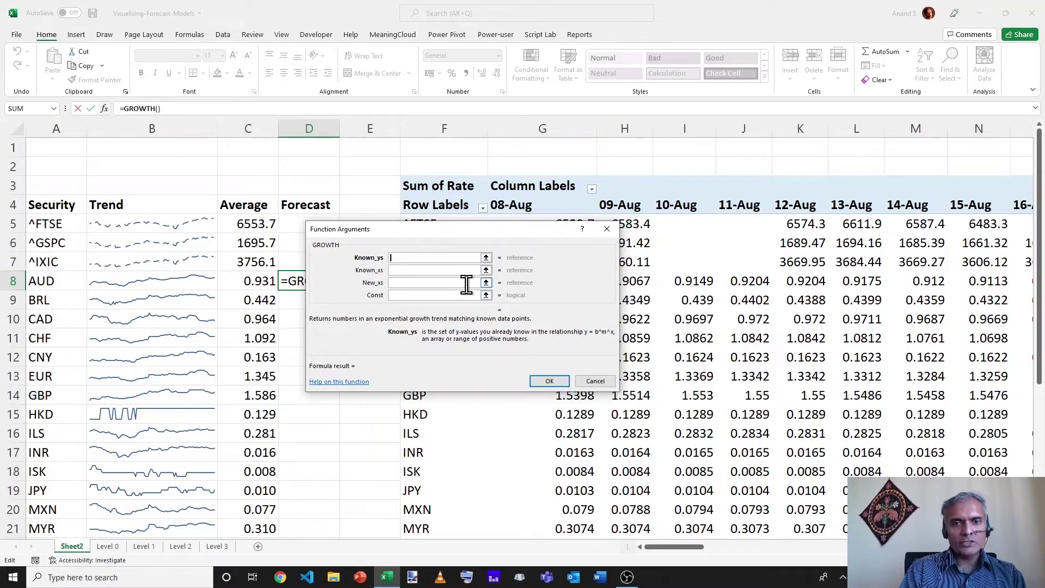
left_click(595, 380)
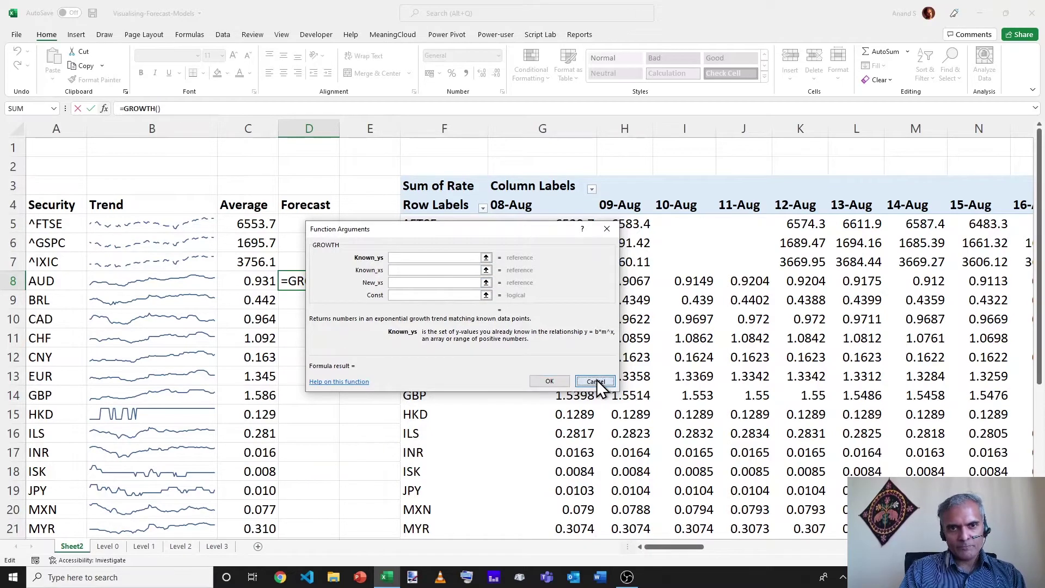
- Enter =INT(G4) in cell G2 to convert the first PivotTable date to a whole number
left_click(563, 162)
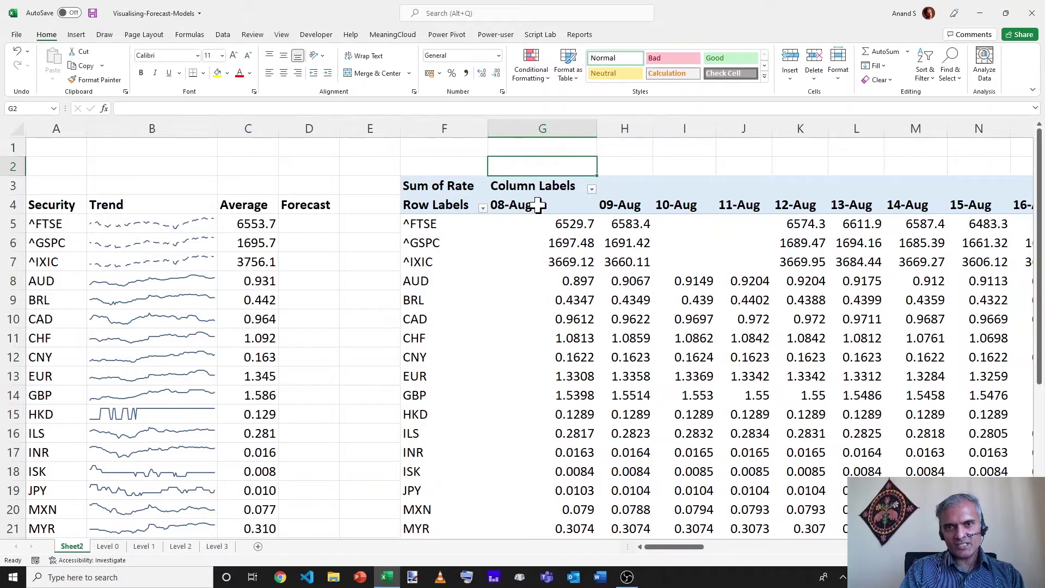
type("=int(")
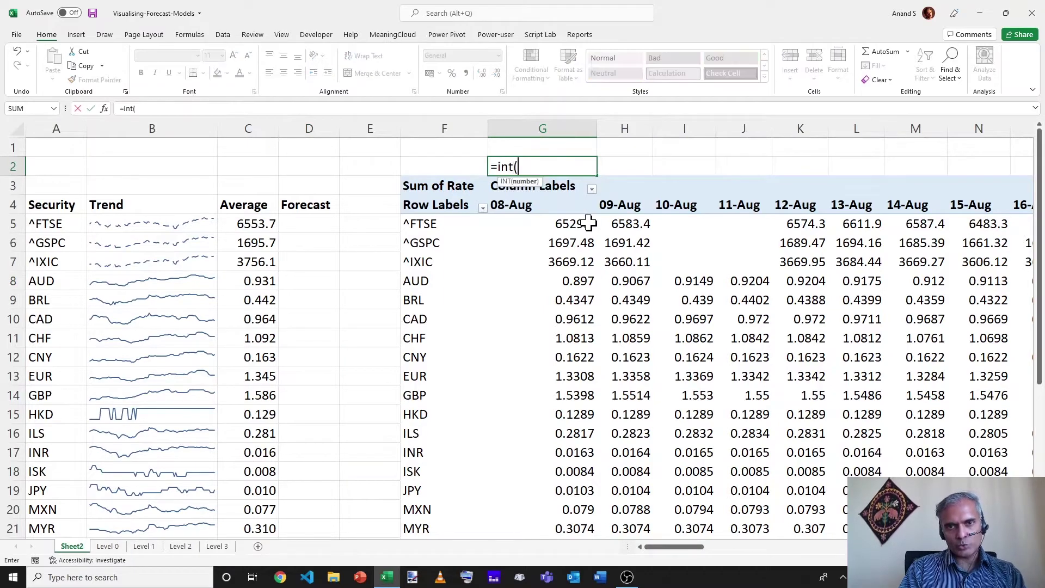
left_click(539, 207)
type(")")
key("Return")
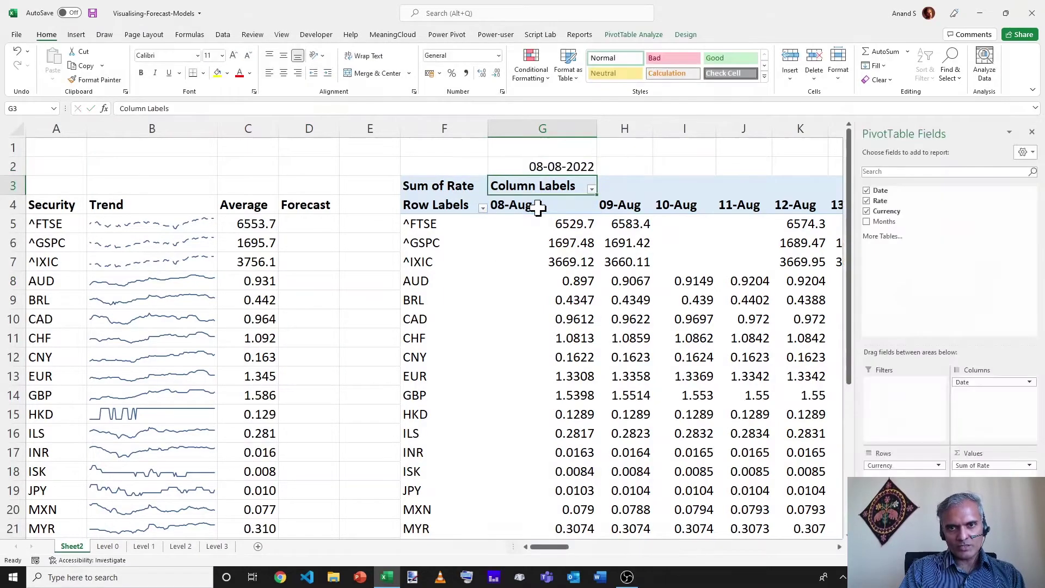
- Format G2 as a comma-style number with no decimal places
left_click_drag(543, 184, 543, 148)
left_click(542, 166)
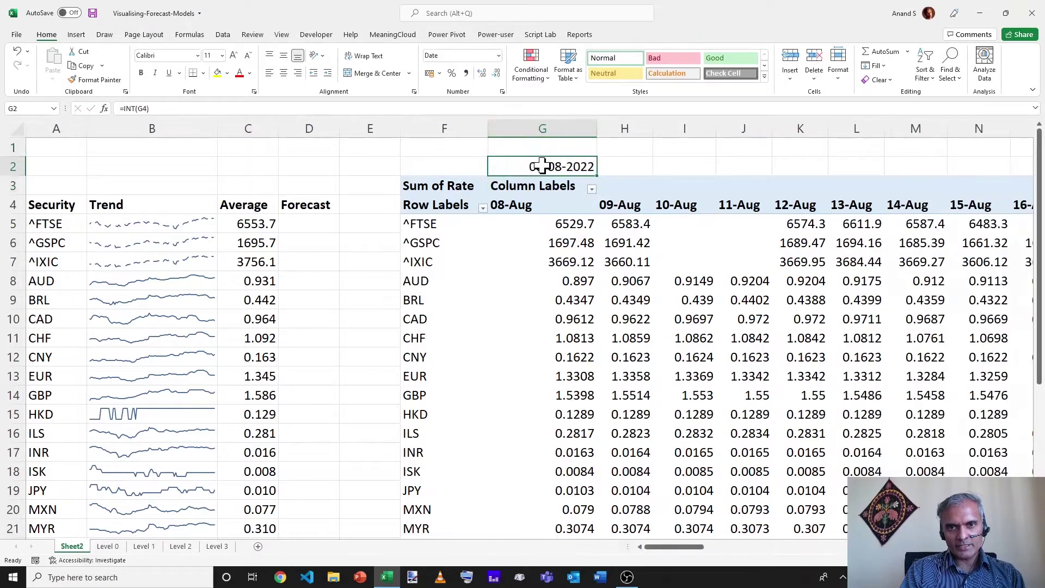
left_click(467, 73)
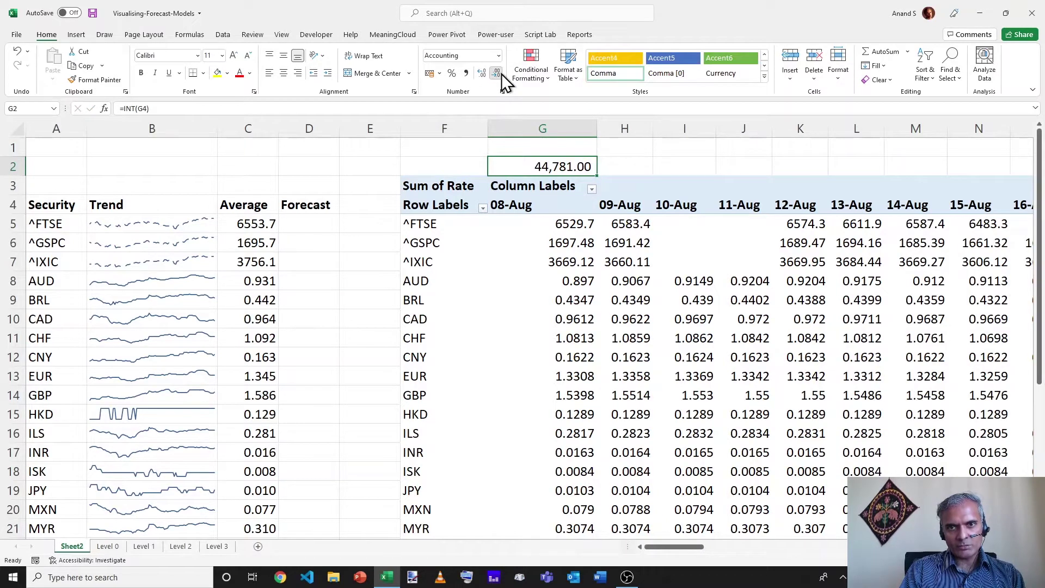
left_click(496, 73)
left_click(497, 74)
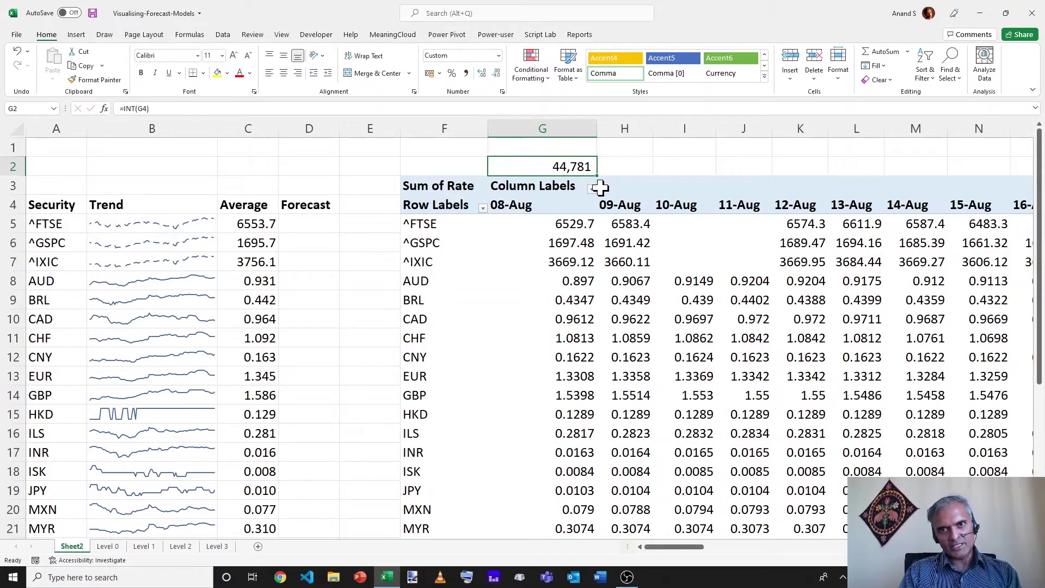
- Fill the INT formula from G2 across to J2
key("shift+Right")
key("shift+Right")
key("shift+Right")
key("ctrl+r")
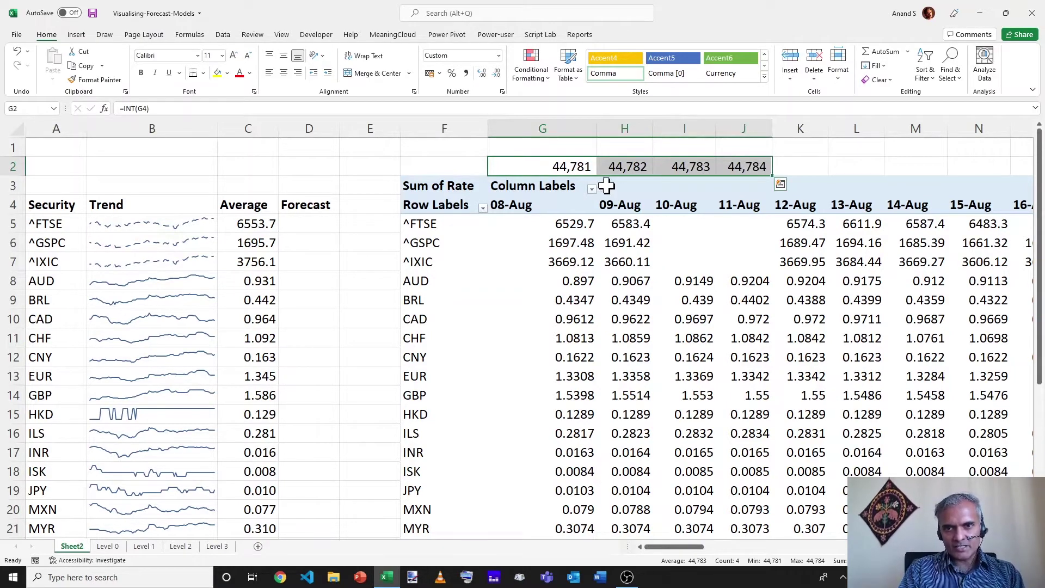
- Fill the INT formula from J2 across row 2 to CS2, above the last PivotTable date
scroll(777, 168, "right", 5)
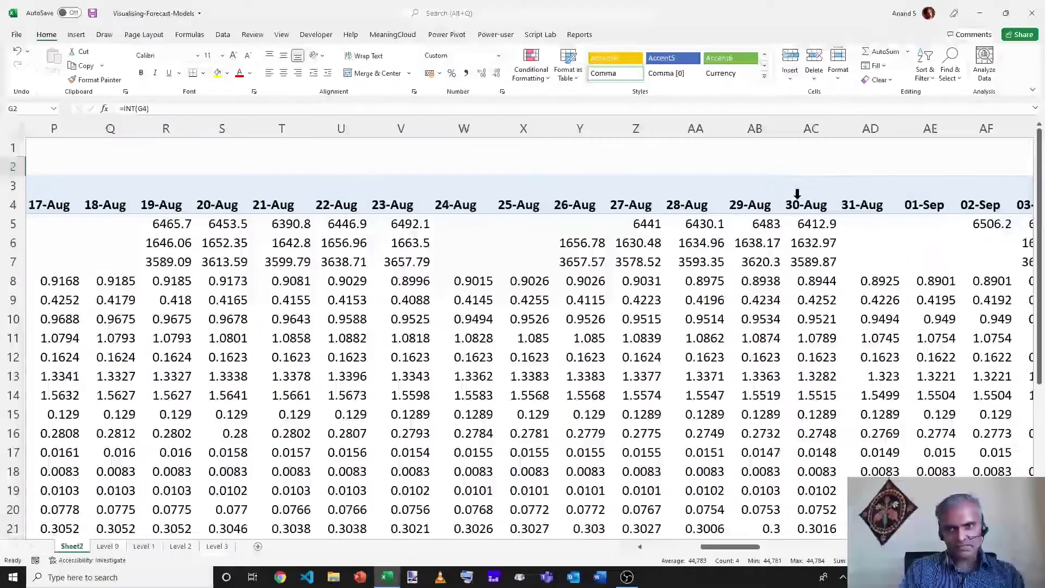
left_click(797, 195)
left_click_drag(805, 205, 790, 172)
left_click(782, 165)
key("ctrl+shift+Left")
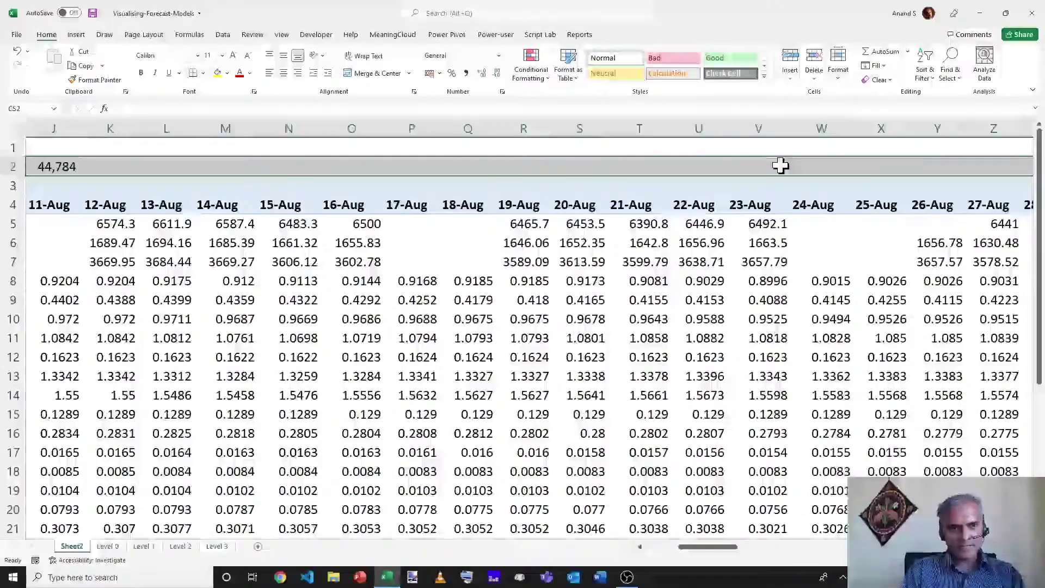
key("ctrl+r")
scroll(781, 166, "right", 20)
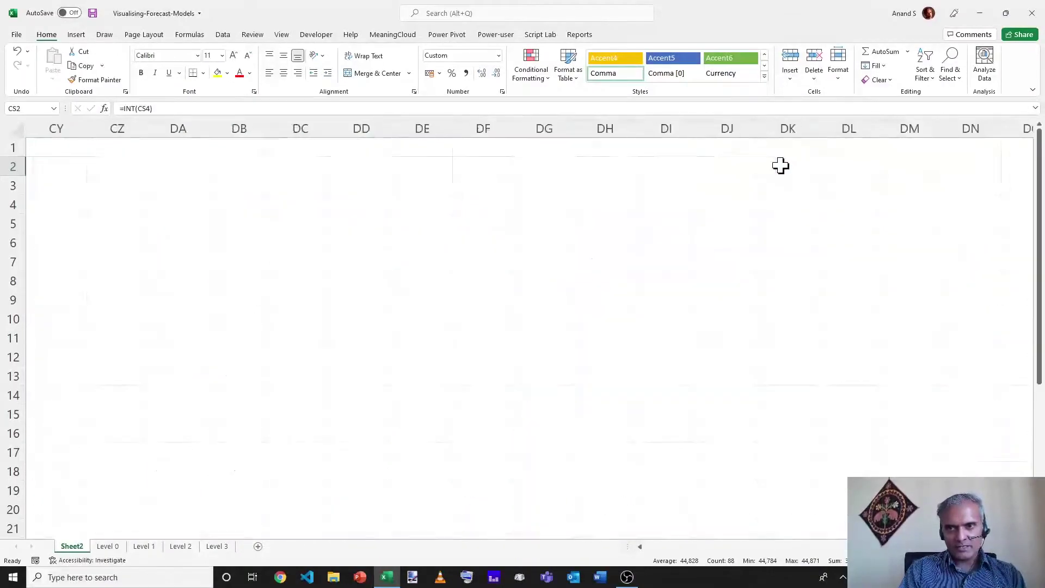
scroll(780, 166, "left", 7)
scroll(777, 164, "right", 2)
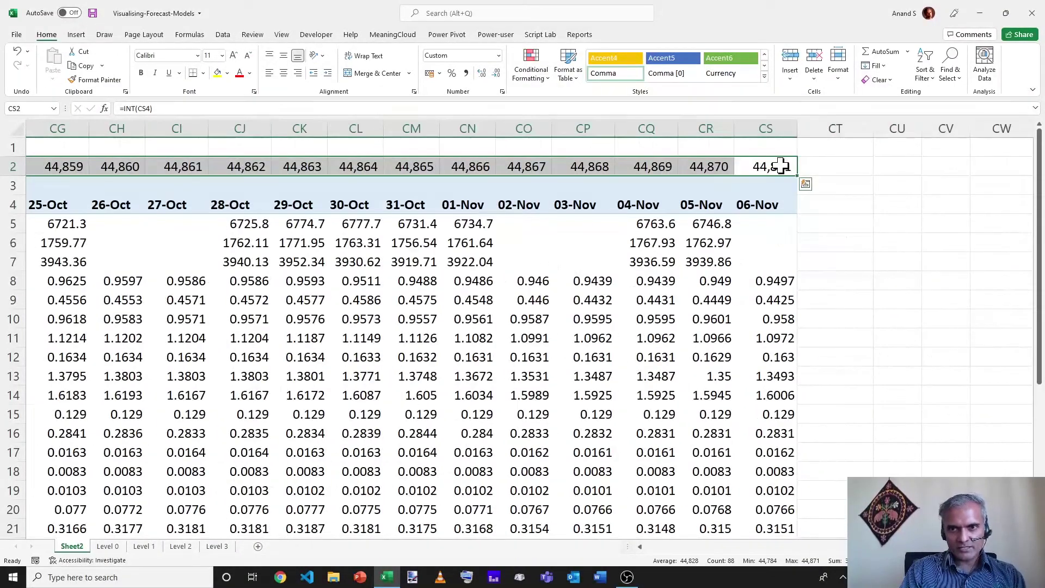
- Enter =CS2+1 in CT2 to add the next day's number after the last date in row 2
left_click(765, 167)
key("shift+Right")
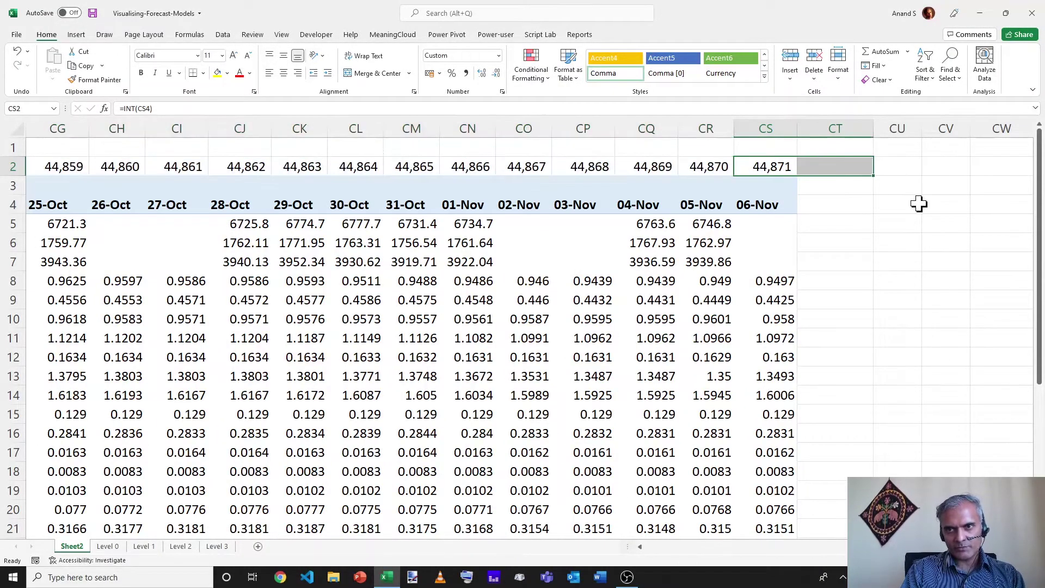
left_click(859, 168)
type("=")
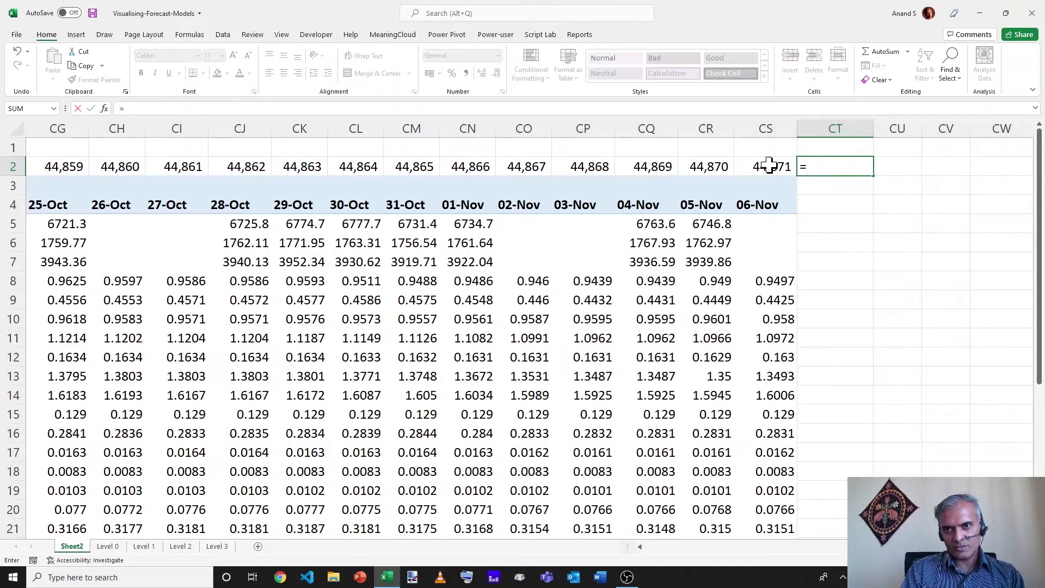
left_click(769, 165)
type("+1")
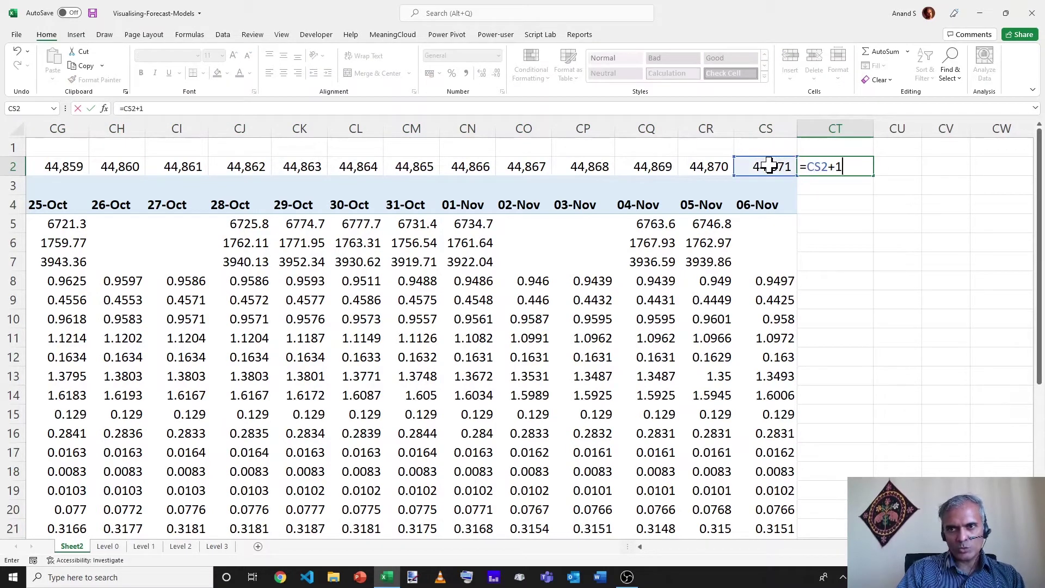
key("Return")
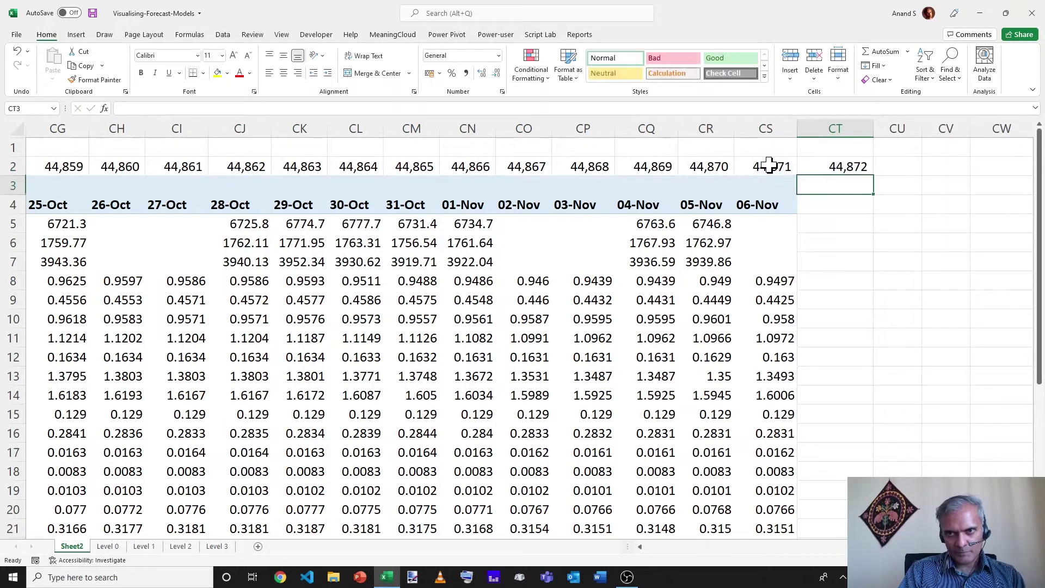
- Start a GROWTH formula in AUD's Forecast cell D8 with G8:CS8 as the known y values
left_click(853, 172)
key("ctrl+shift+Left")
key("ctrl+shift+Left")
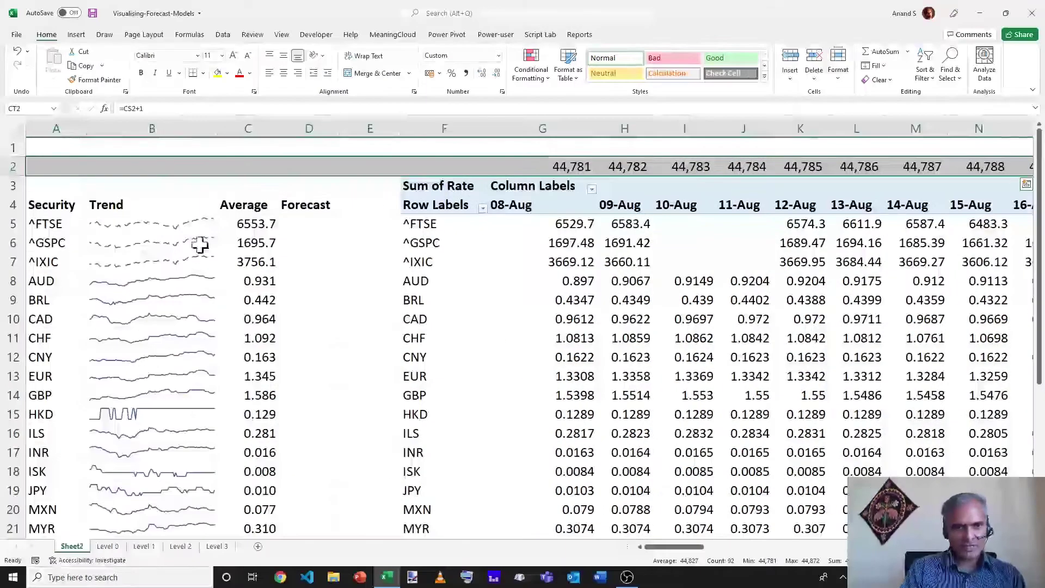
left_click_drag(301, 230, 296, 275)
left_click(296, 274)
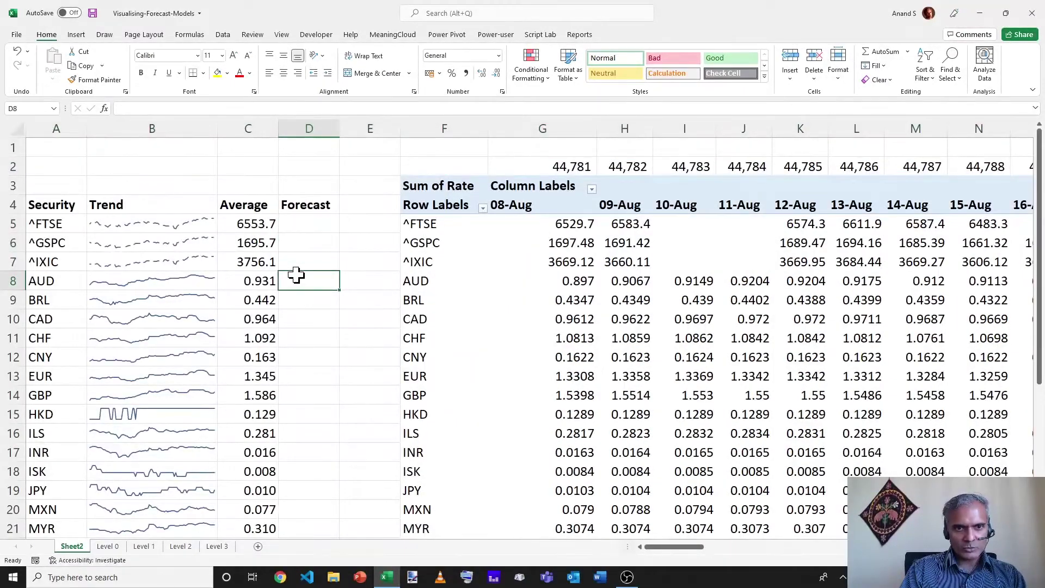
type("=growth(")
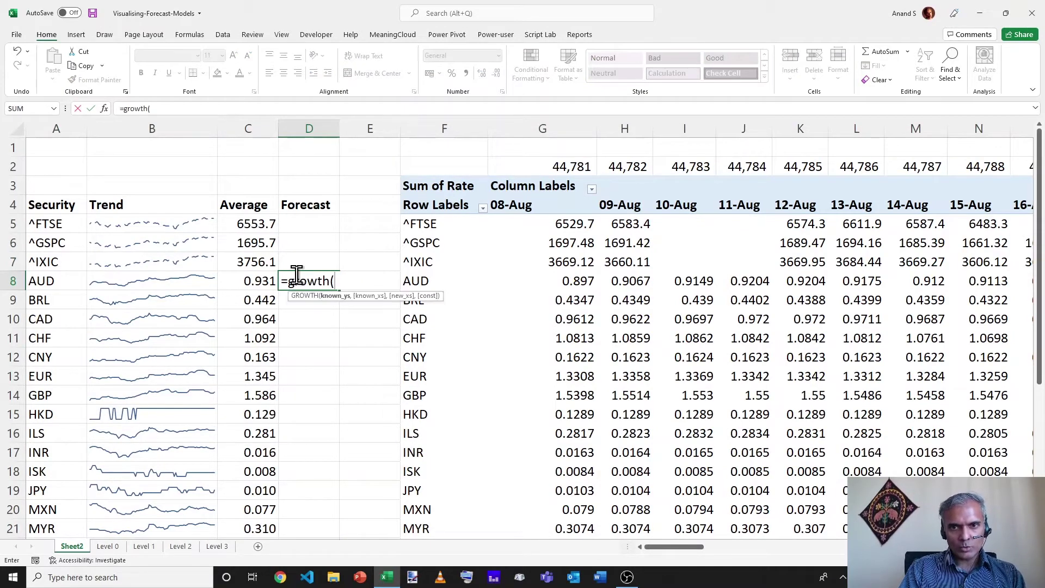
left_click(551, 281)
key("ctrl+shift+Right")
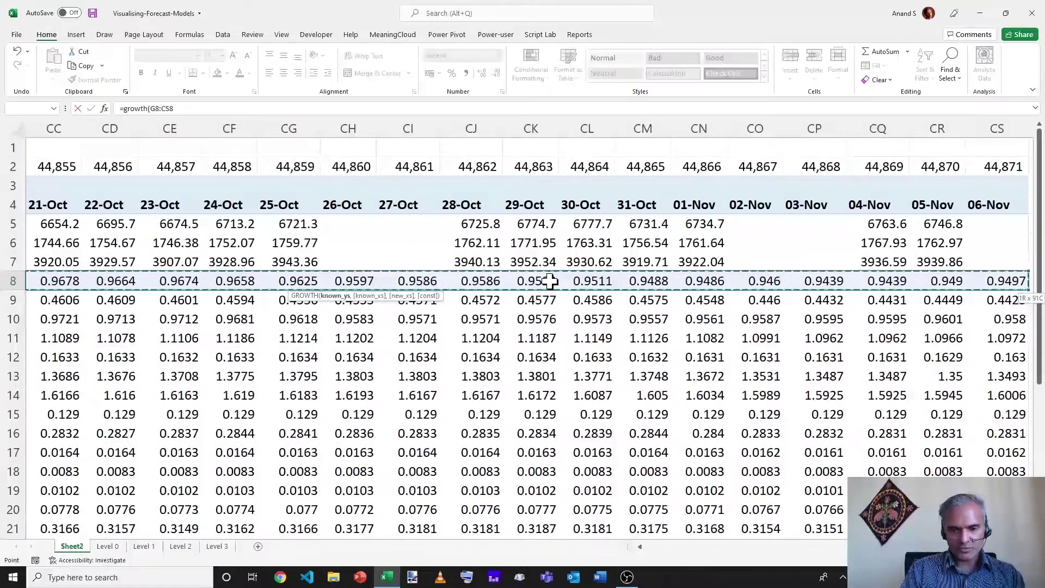
- Complete D8's GROWTH formula with G$2:CS$2 as the known x values and G2:CT2 as the new x values
type(",")
left_click(291, 169)
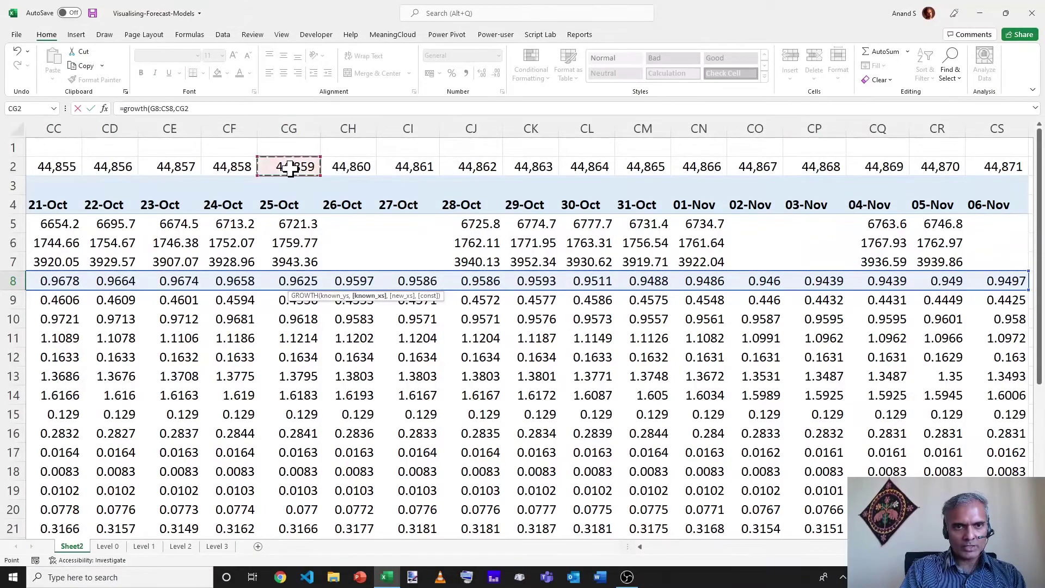
key("ctrl+shift+Left")
key("ctrl+shift+Left")
left_click(531, 170)
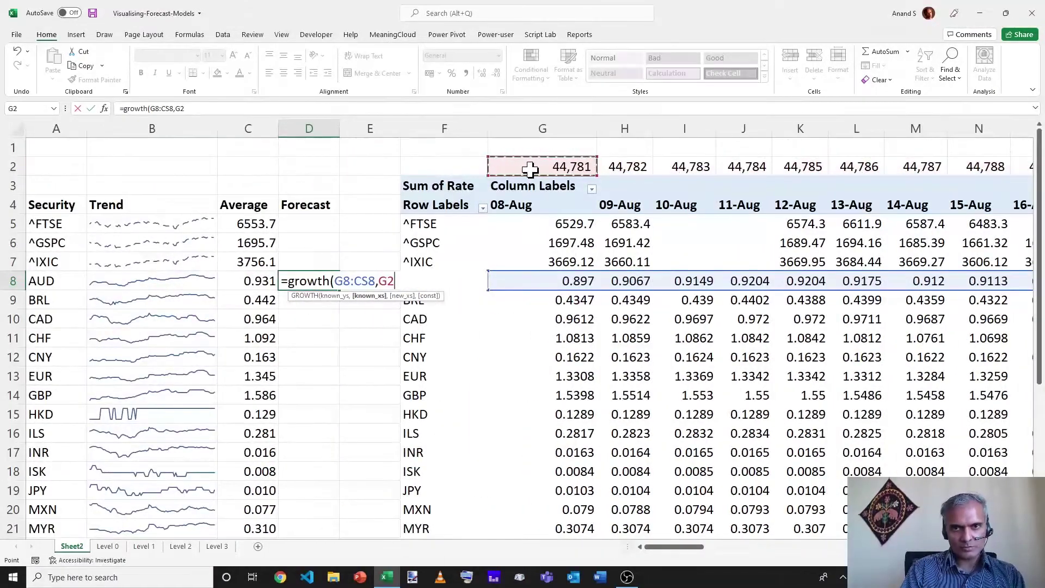
key("ctrl+shift+Right")
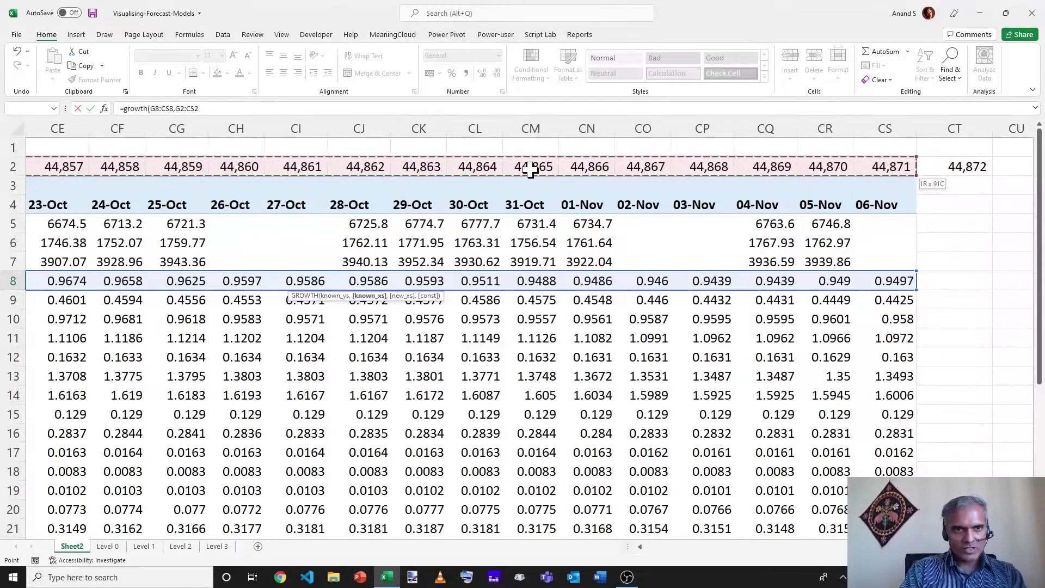
key("F4")
key("F4")
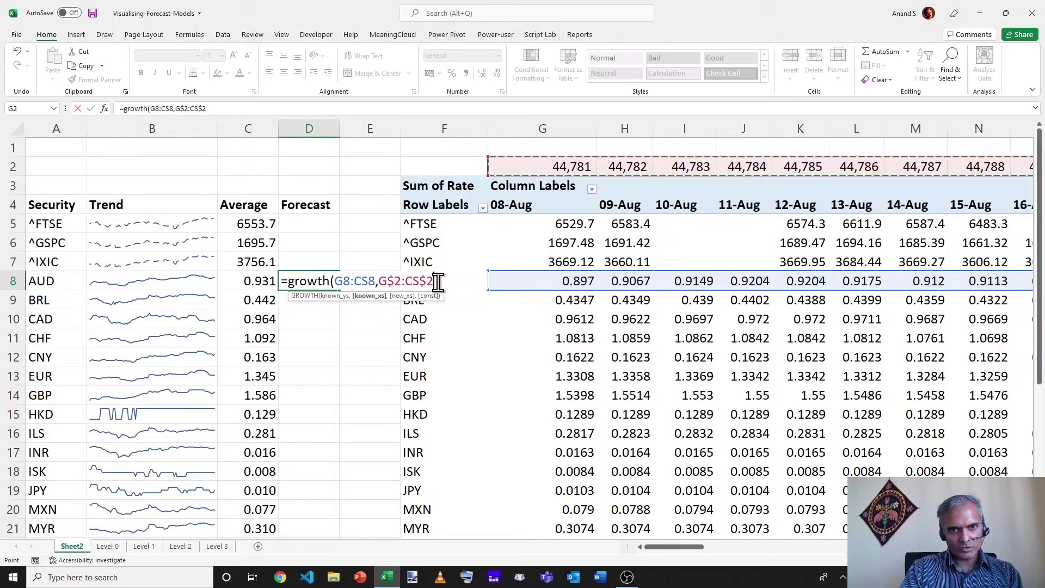
type(",")
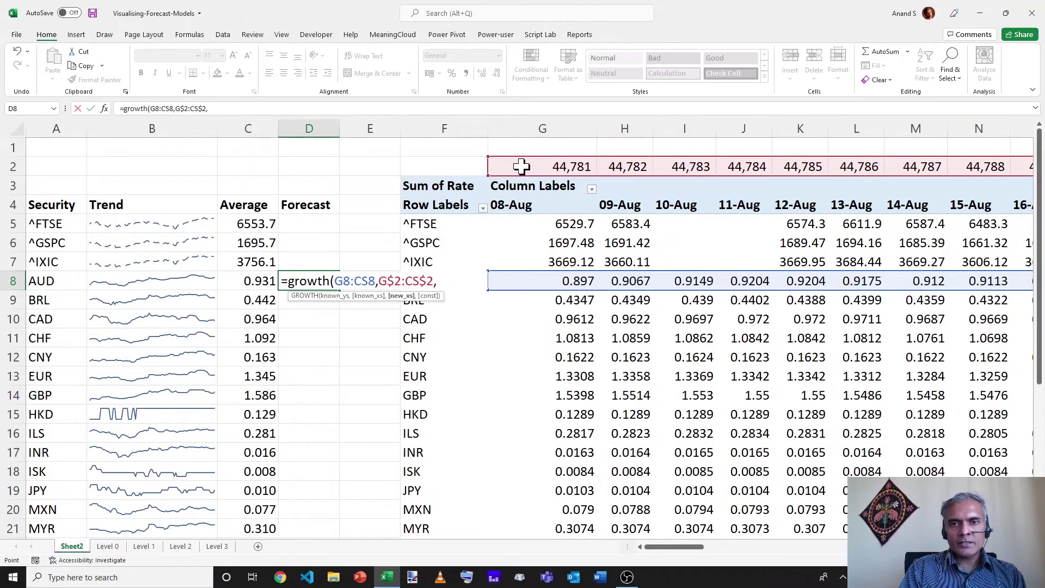
left_click_drag(521, 167, 951, 180)
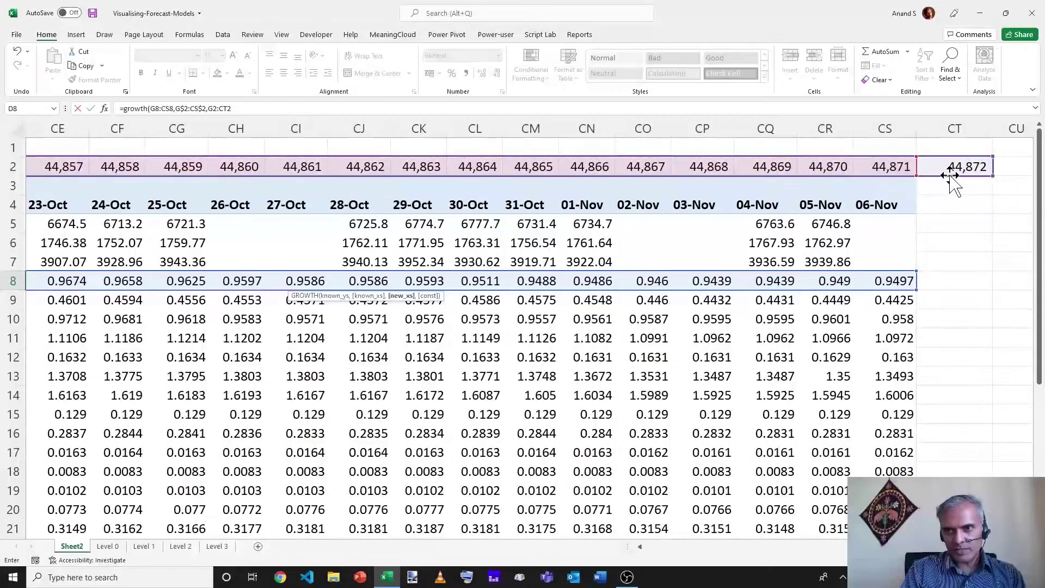
left_click(952, 167)
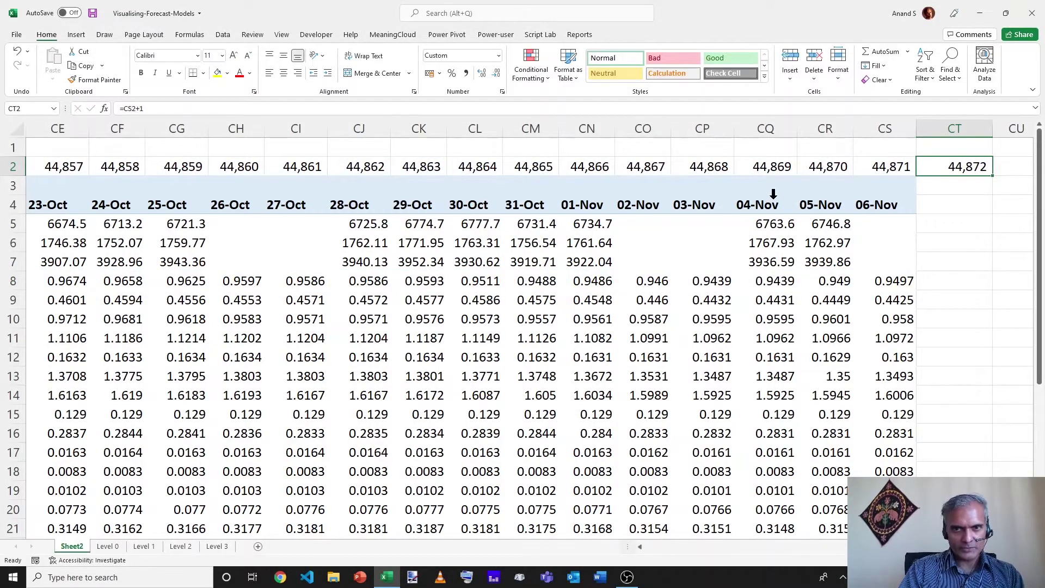
- Change the new x values in D8's GROWTH formula to the single cell CT$2
scroll(469, 211, "left", 20)
double_click(320, 282)
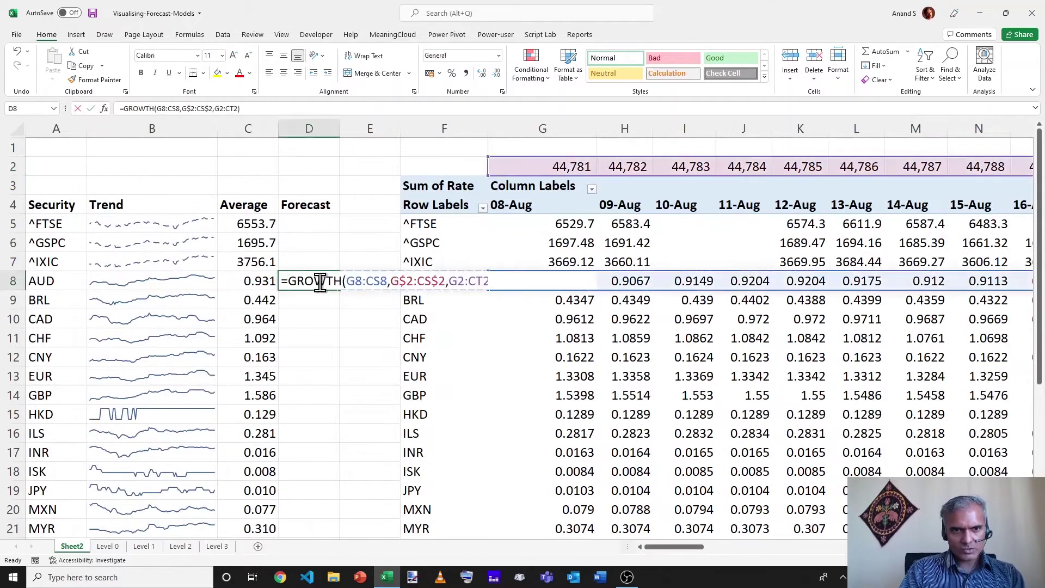
key("Left")
key("BackSpace")
key("BackSpace")
key("BackSpace")
key("BackSpace")
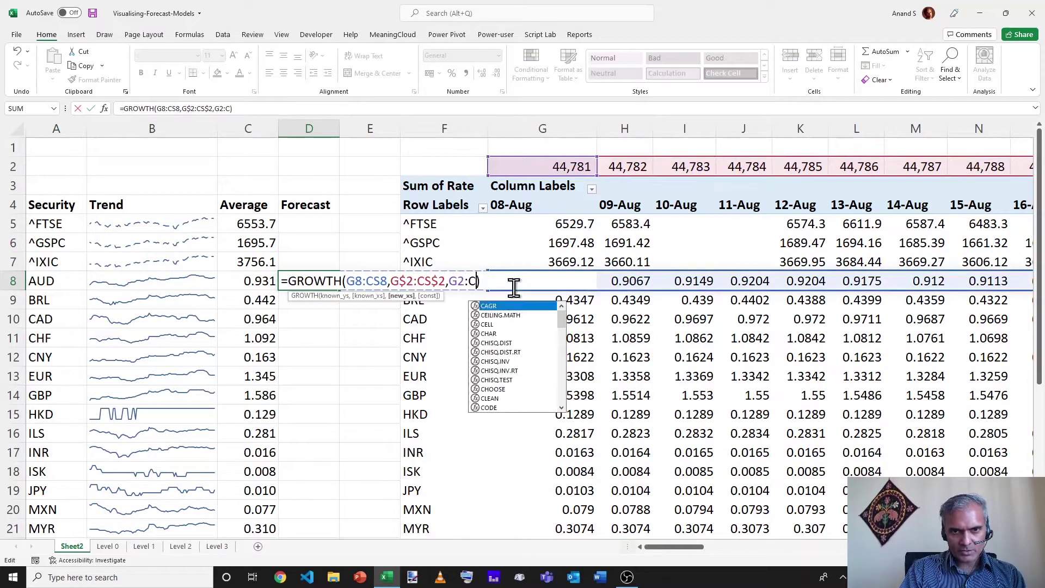
key("BackSpace")
key("BackSpace")
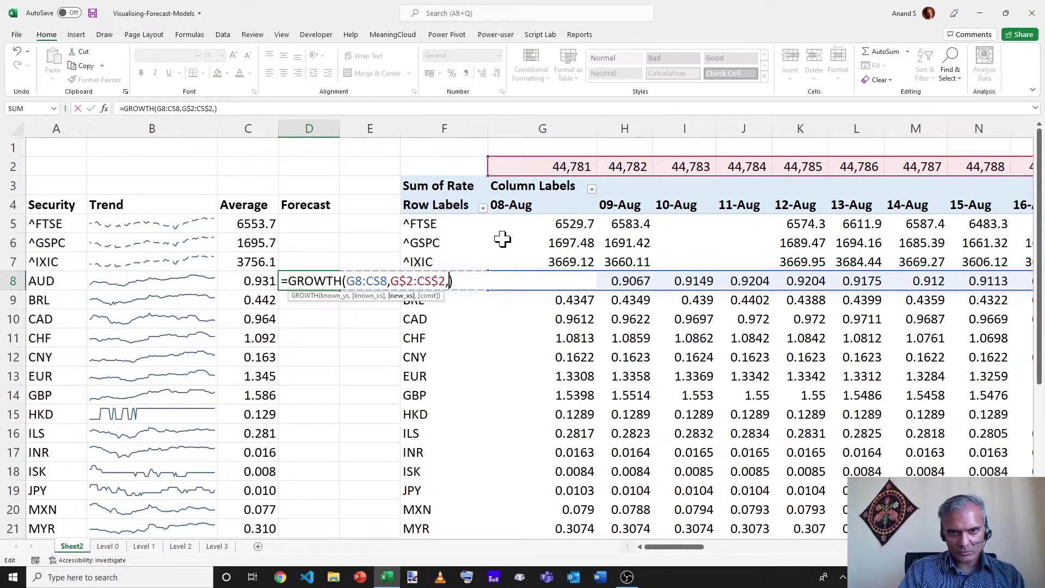
type("CT")
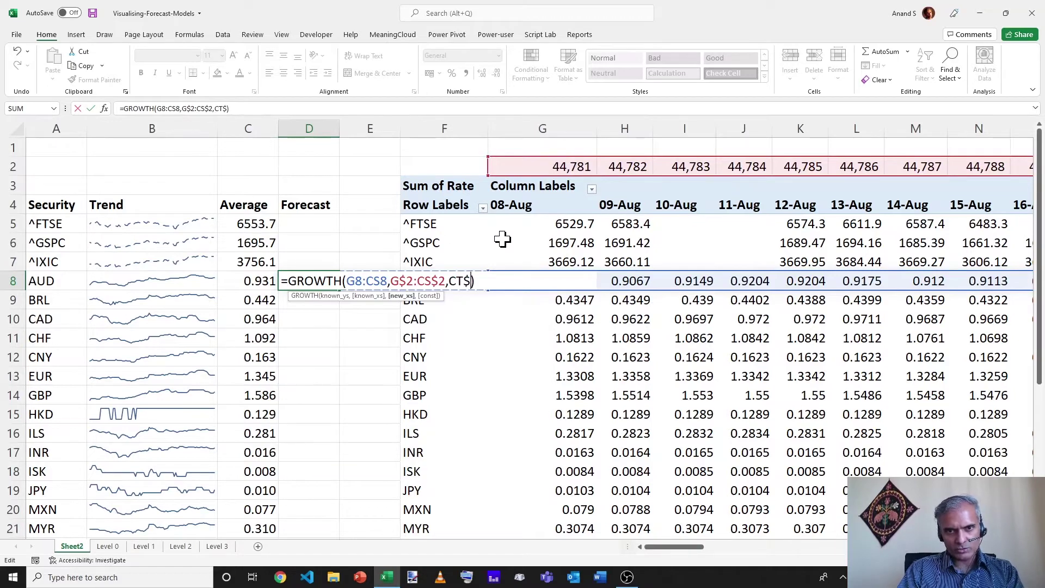
type("$2")
key("Return")
key("shift+Up")
key("shift+Up")
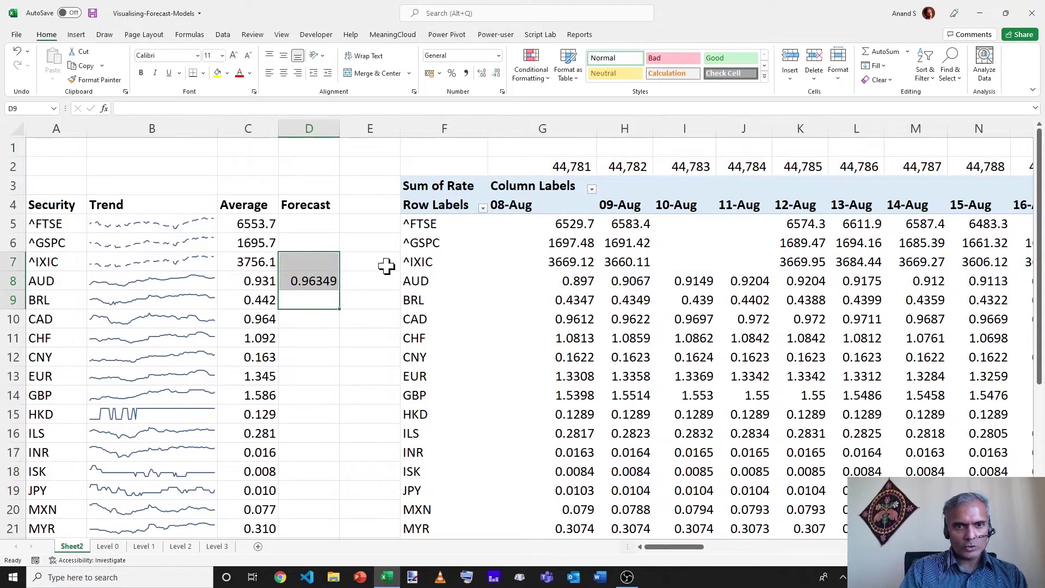
- Extend D8's GROWTH formula with /CS8-1 and format the result as a percentage with one decimal place
left_click(321, 280)
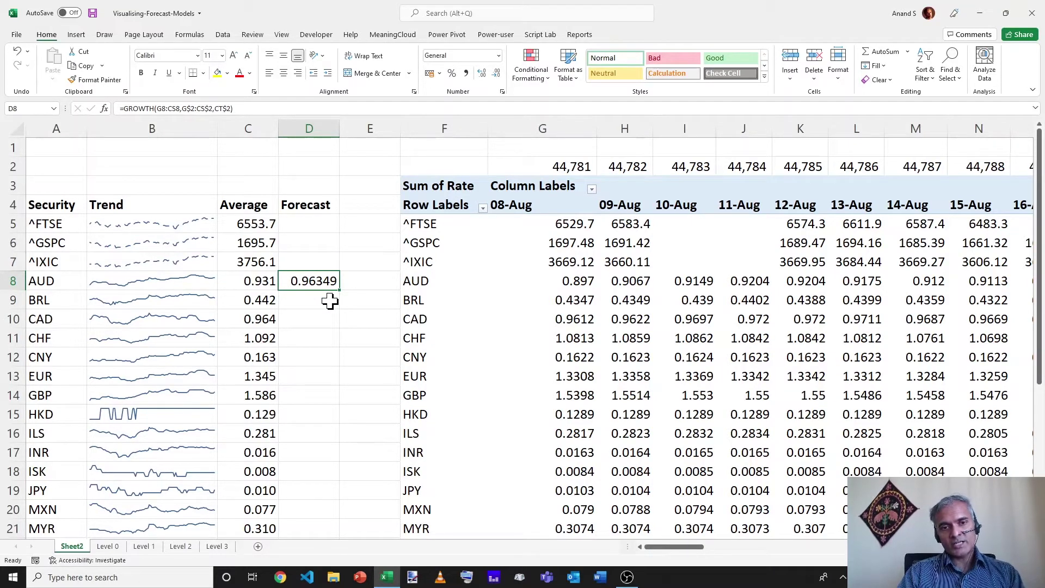
key("F2")
type("/")
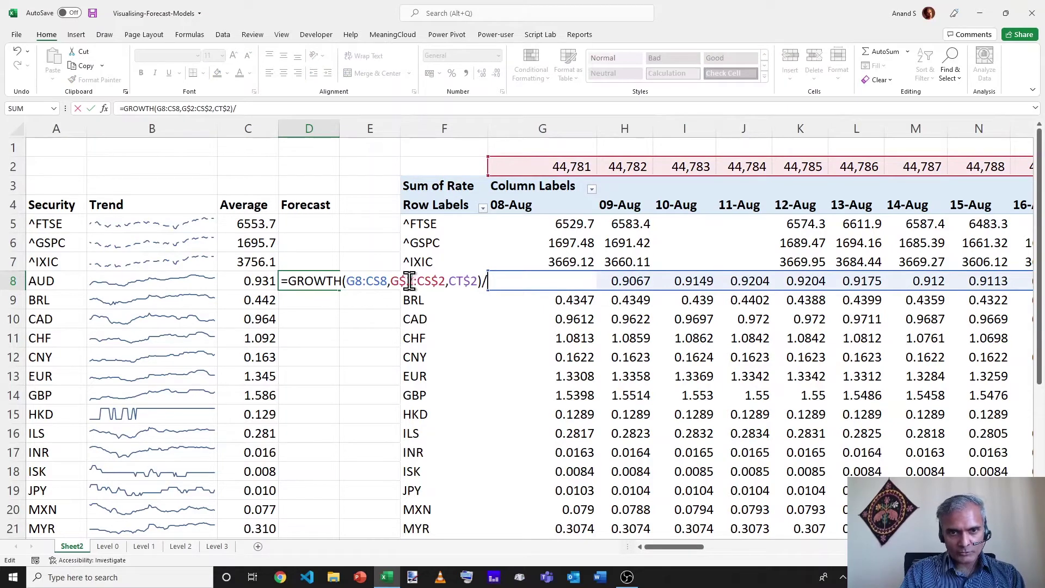
type("CS8")
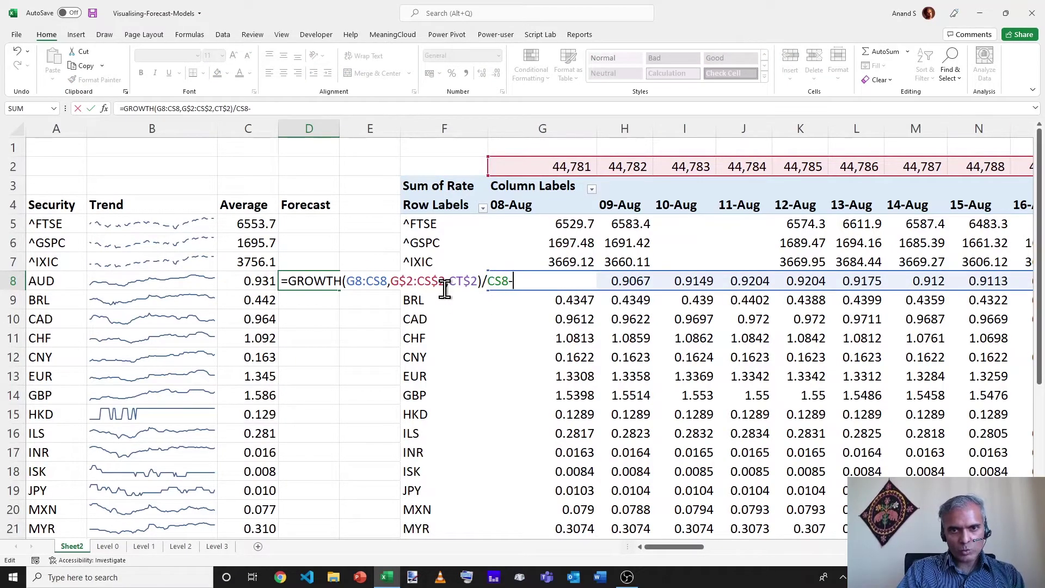
type("-1")
key("Return")
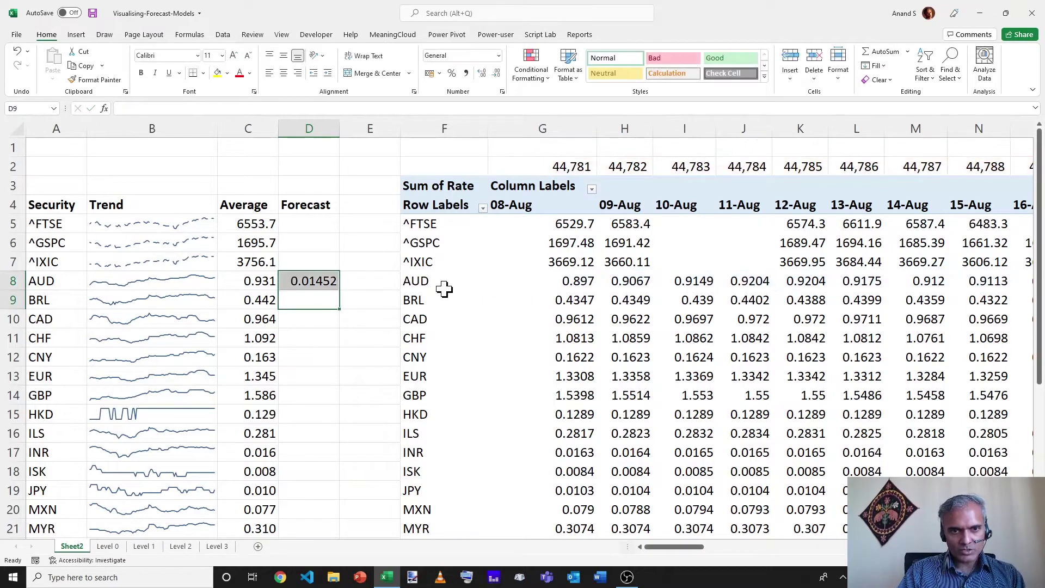
left_click(450, 75)
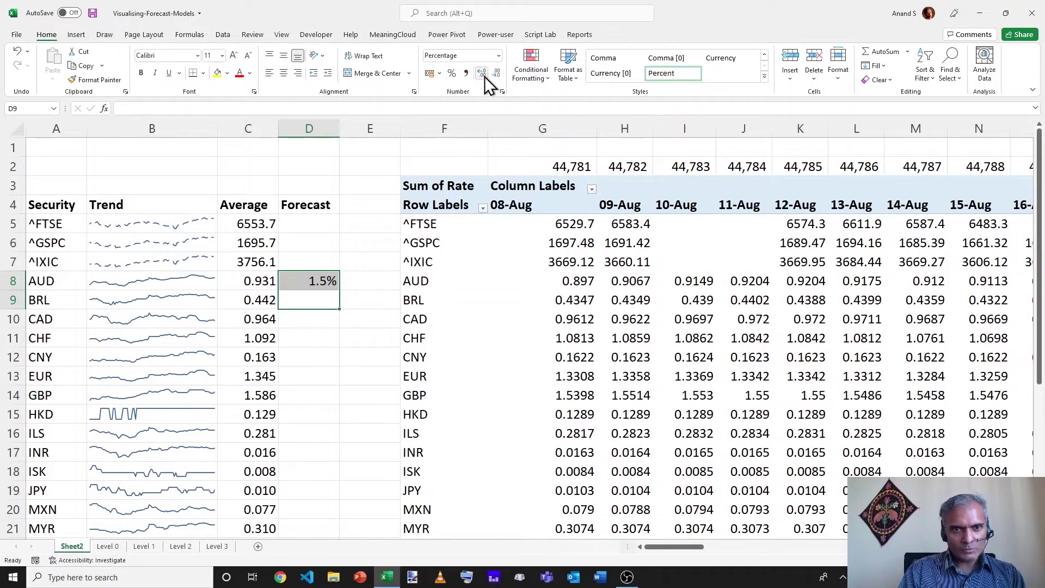
key("shift+Down")
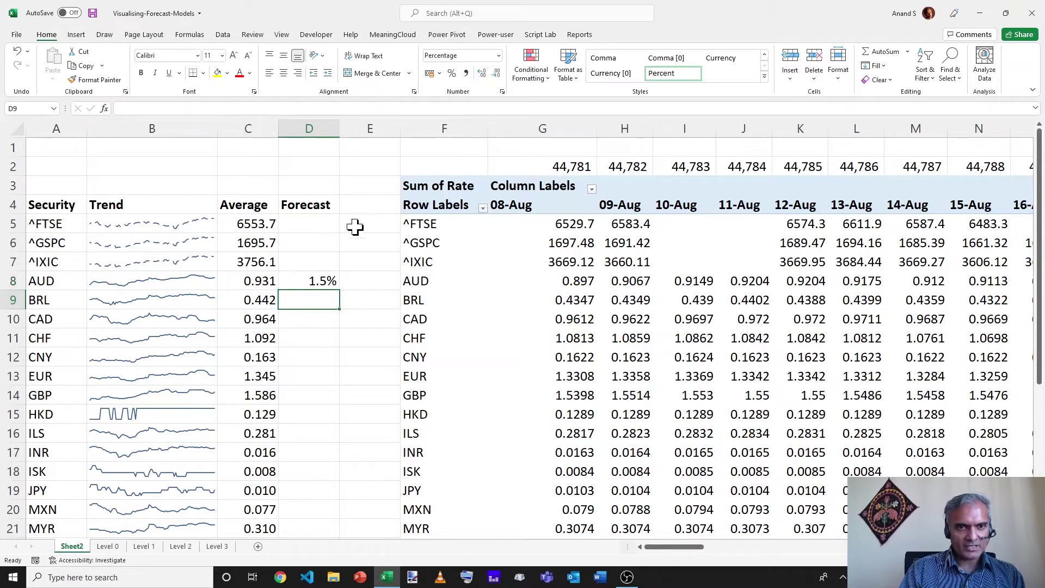
- Fill the forecast formula from D8 down to D31, the XPT row
left_click_drag(288, 281, 292, 280)
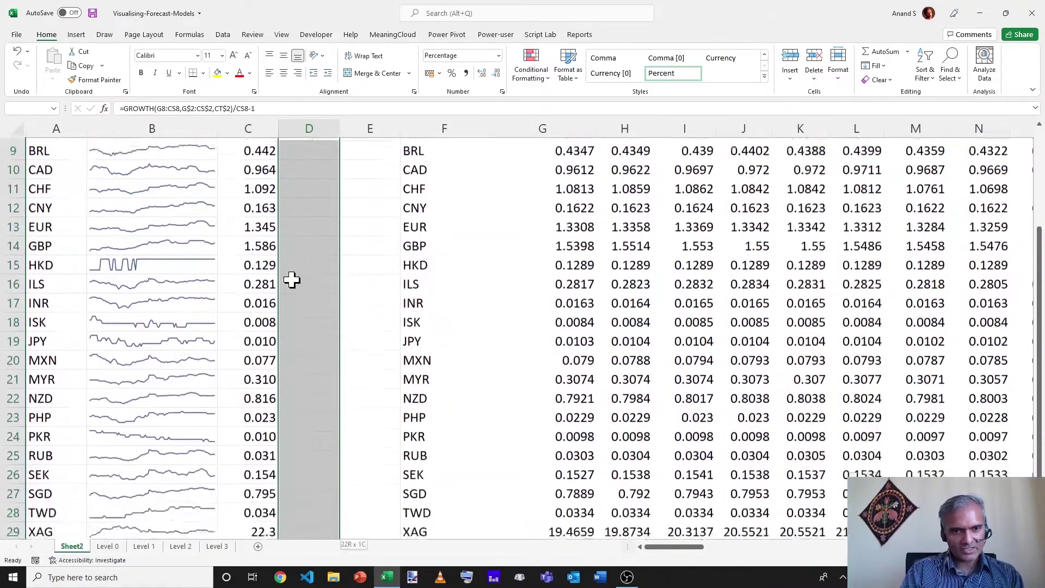
key("shift+Down")
key("shift+Down")
key("shift+Down")
key("shift+Down")
key("shift+Down")
key("shift+Up")
key("shift+Up")
key("shift+Up")
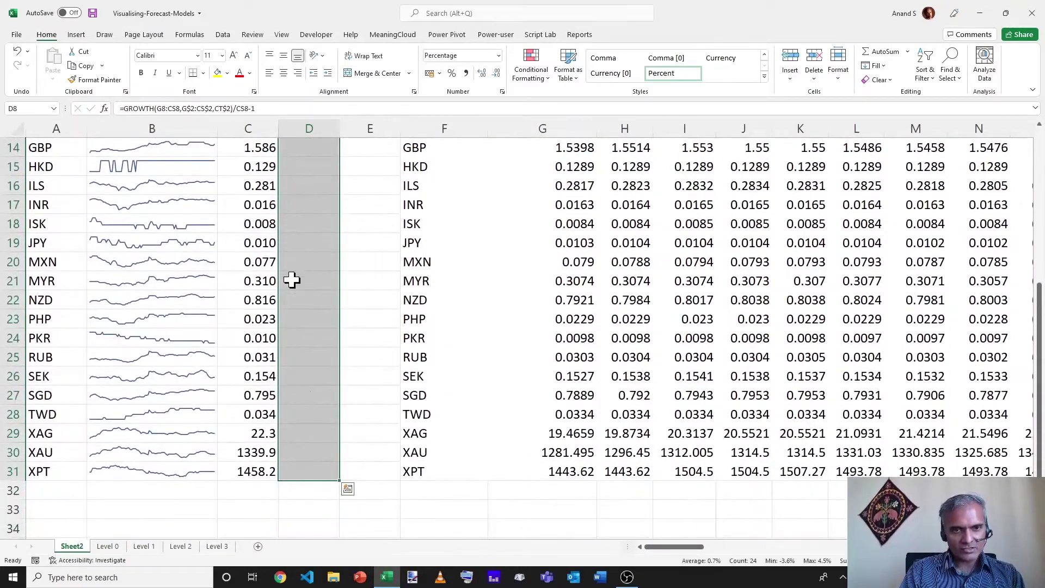
scroll(292, 280, "up", 5)
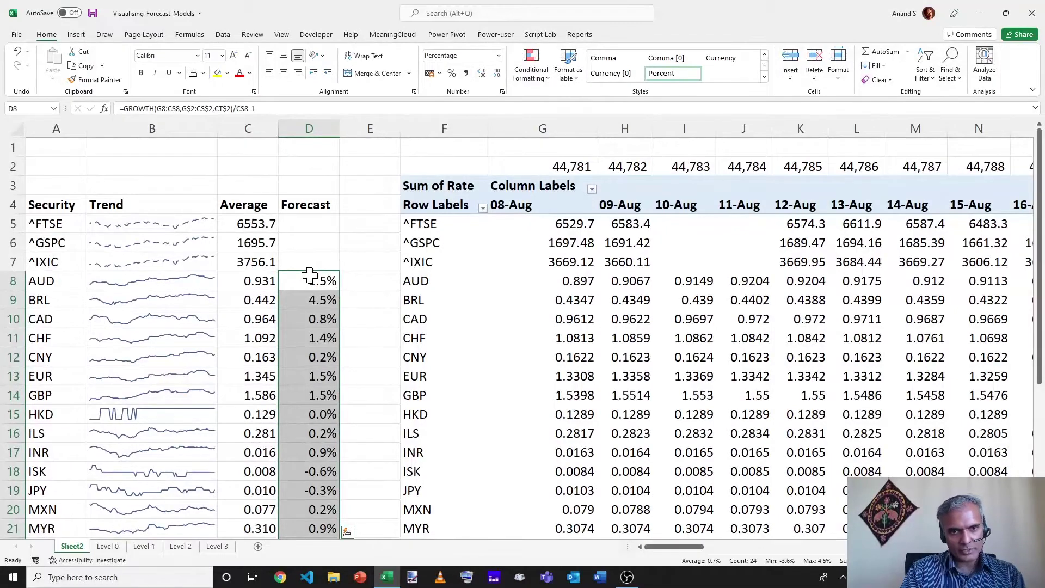
- Try copying the forecast formula from D8 into D5, D6 and D7 for ^FTSE, ^GSPC and ^IXIC
left_click(309, 275)
key("ctrl+c")
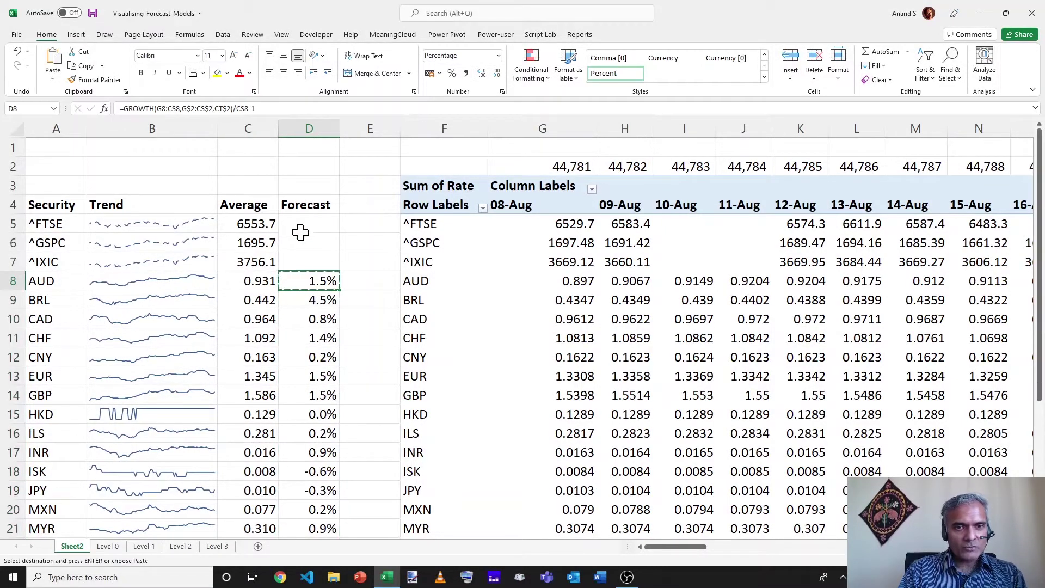
left_click(301, 227)
key("ctrl+v")
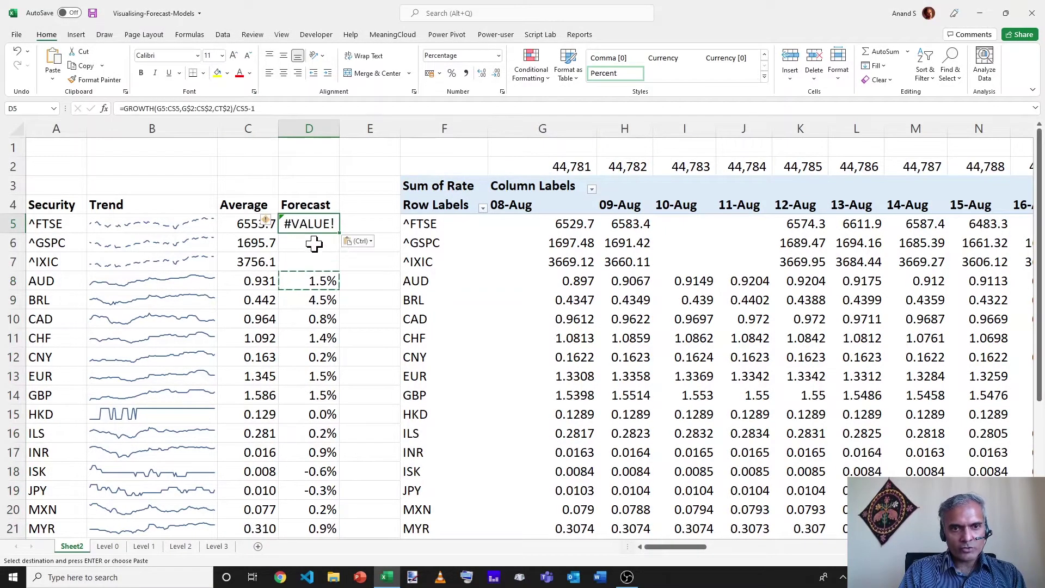
left_click(309, 243)
key("ctrl+v")
left_click(303, 261)
key("ctrl+v")
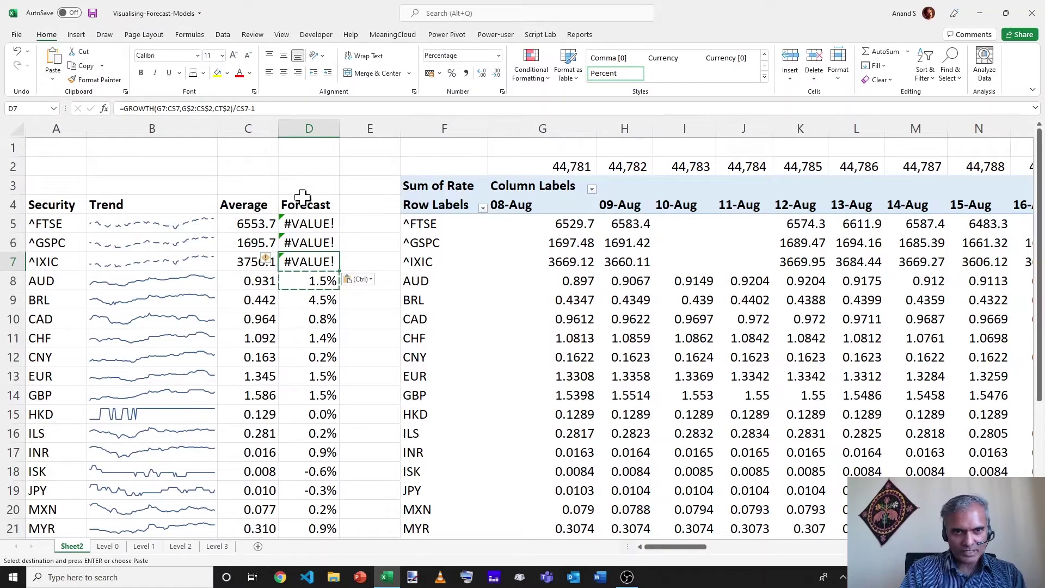
- Clear the forecast formulas from D5:D7
left_click(316, 228)
left_click(314, 257, "shift")
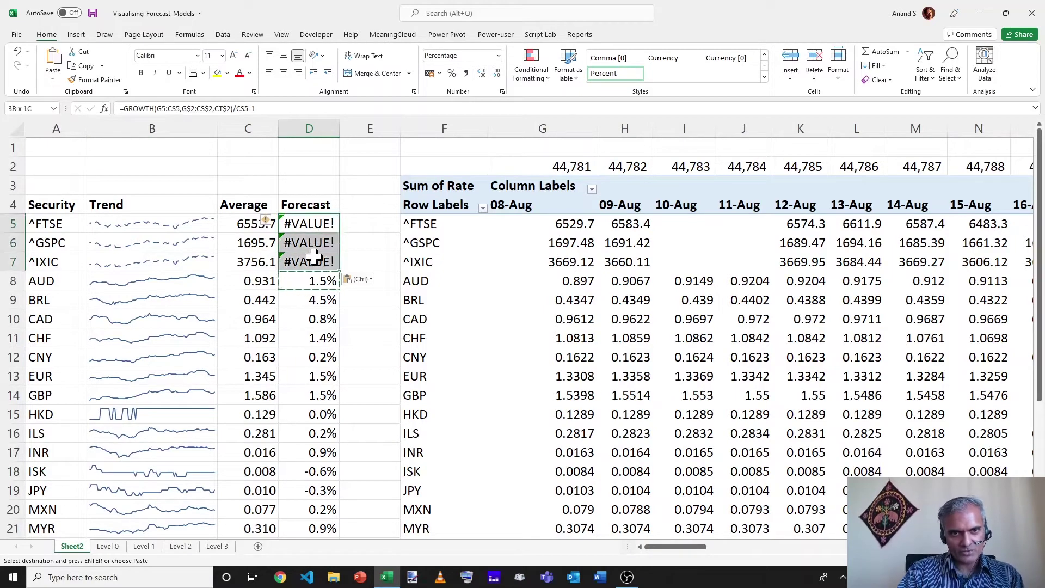
key("Delete")
- Apply the Green-White color scale to the Forecast percentages in D8:D31
left_click(314, 279)
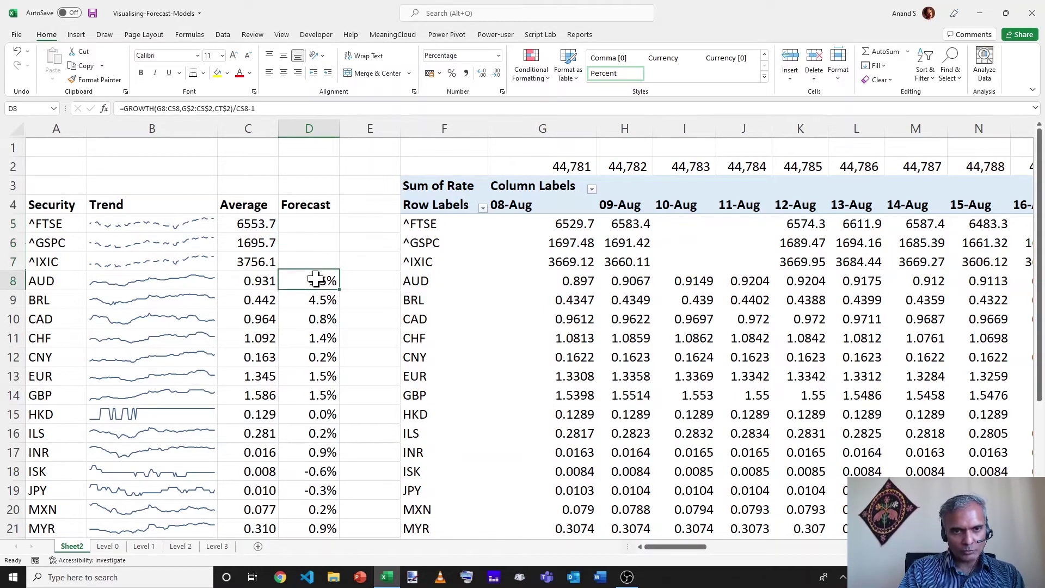
key("ctrl+shift+Down")
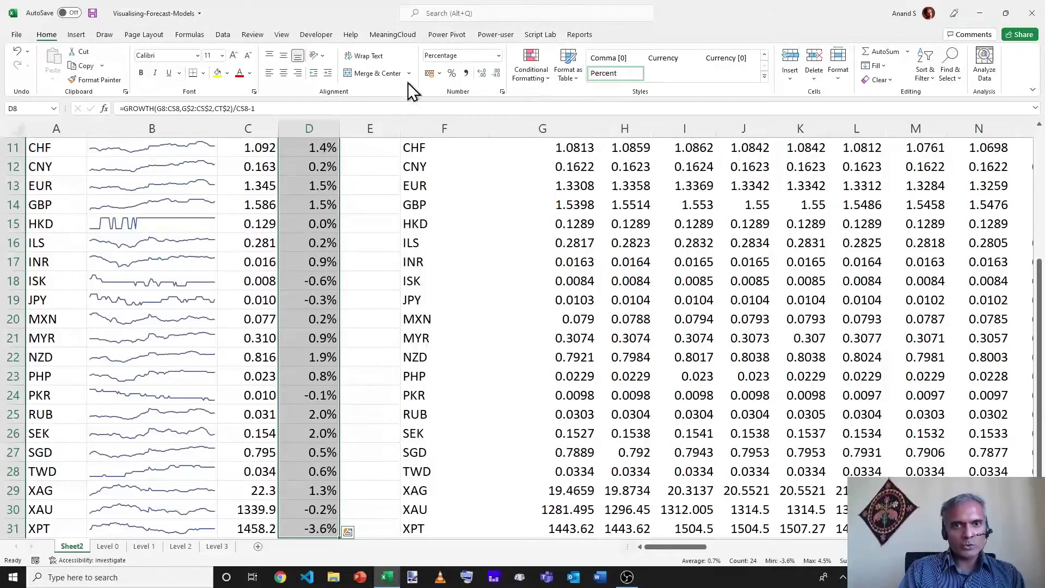
left_click(527, 70)
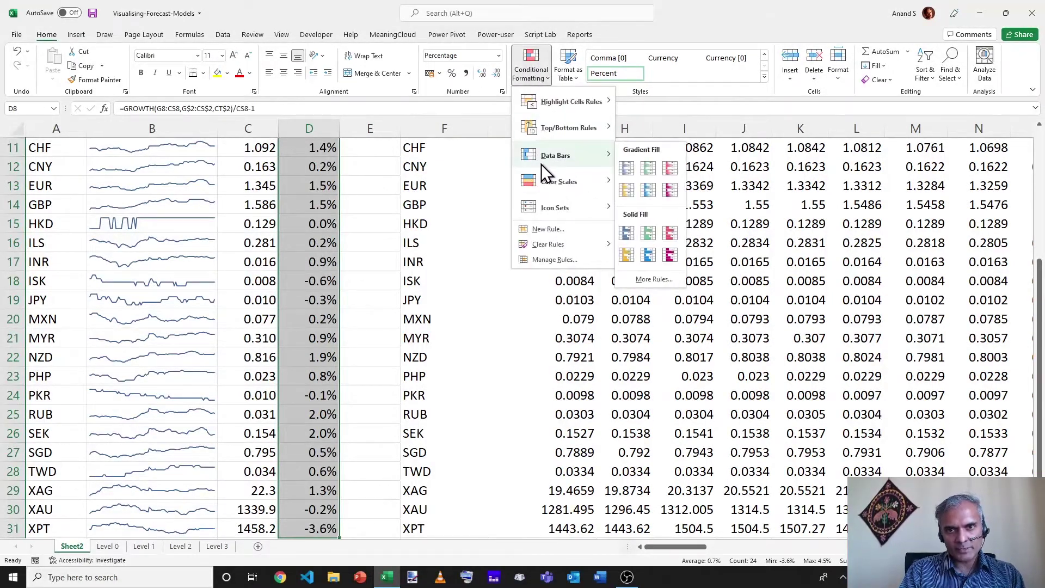
mouse_move(541, 175)
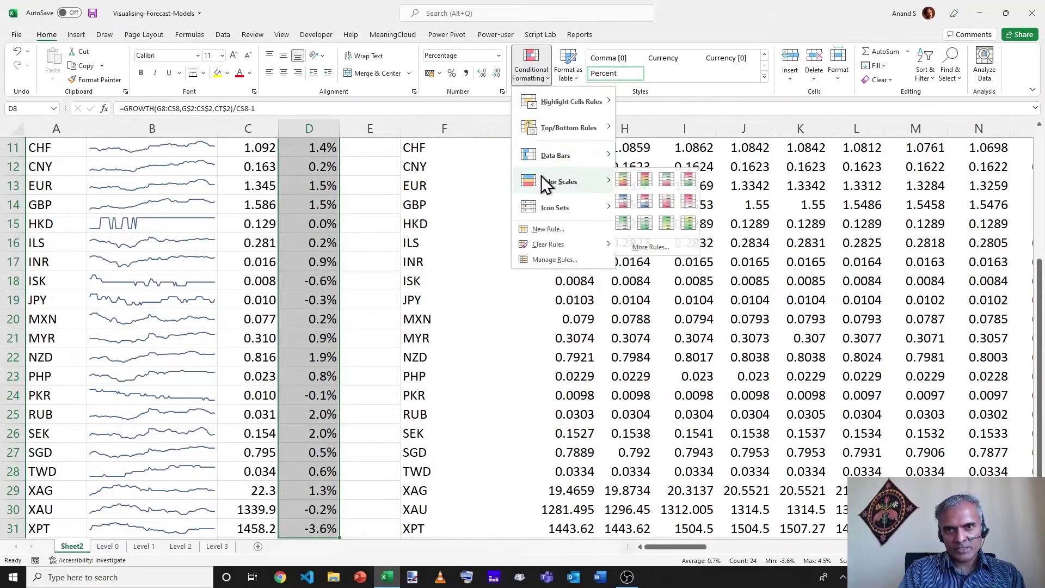
left_click(626, 224)
scroll(334, 212, "up", 4)
left_click(361, 299)
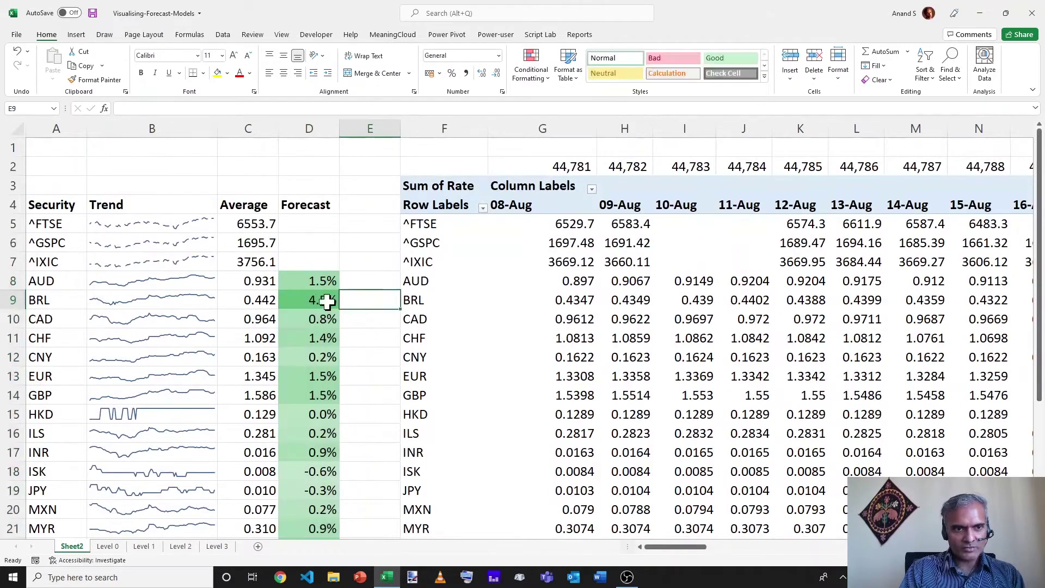
left_click(297, 303)
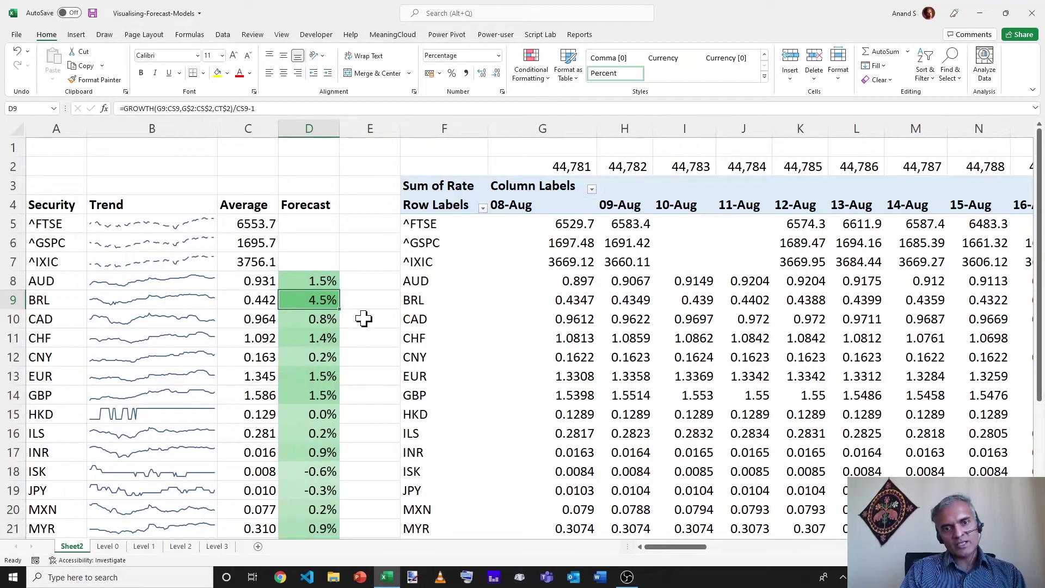
- Insert a blank column before the PivotTable and enter the header Variation in E4
left_click(354, 257)
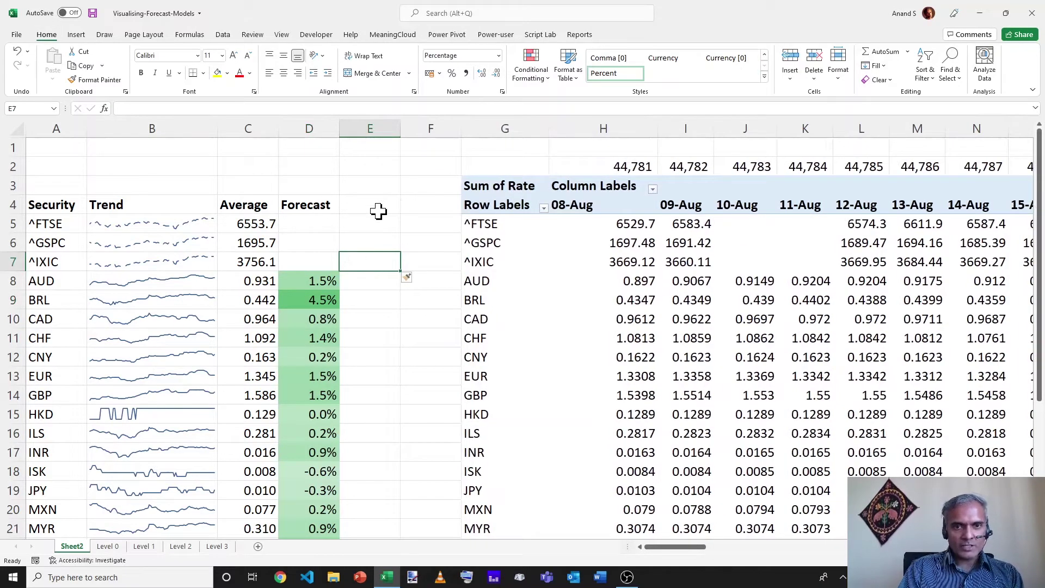
left_click(379, 211)
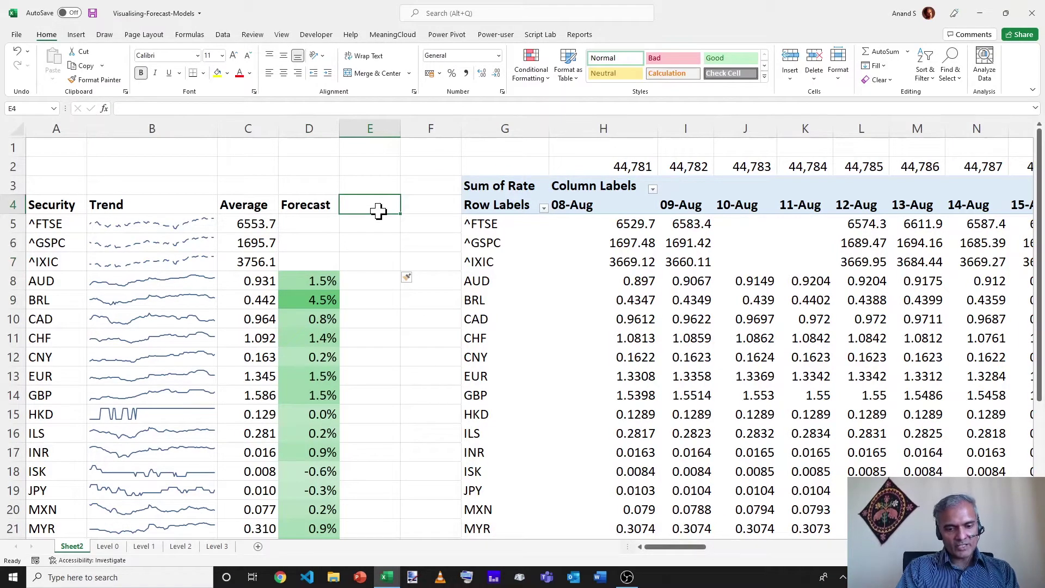
type("Varia")
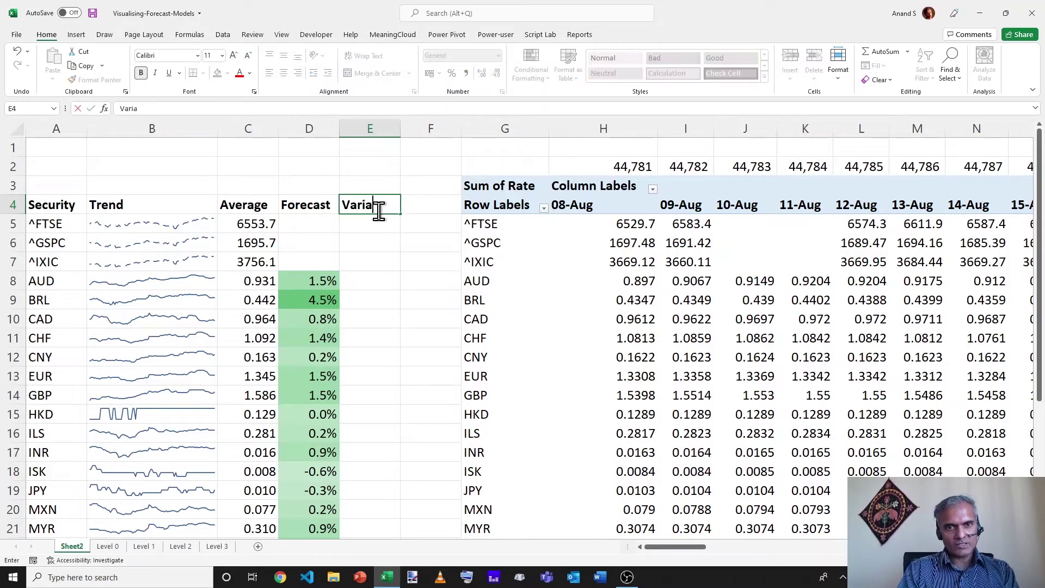
type("tion")
key("Return")
- Enter =STDEV(H5:CT5) in E5 to calculate the standard deviation of the ^FTSE rates
type("=std")
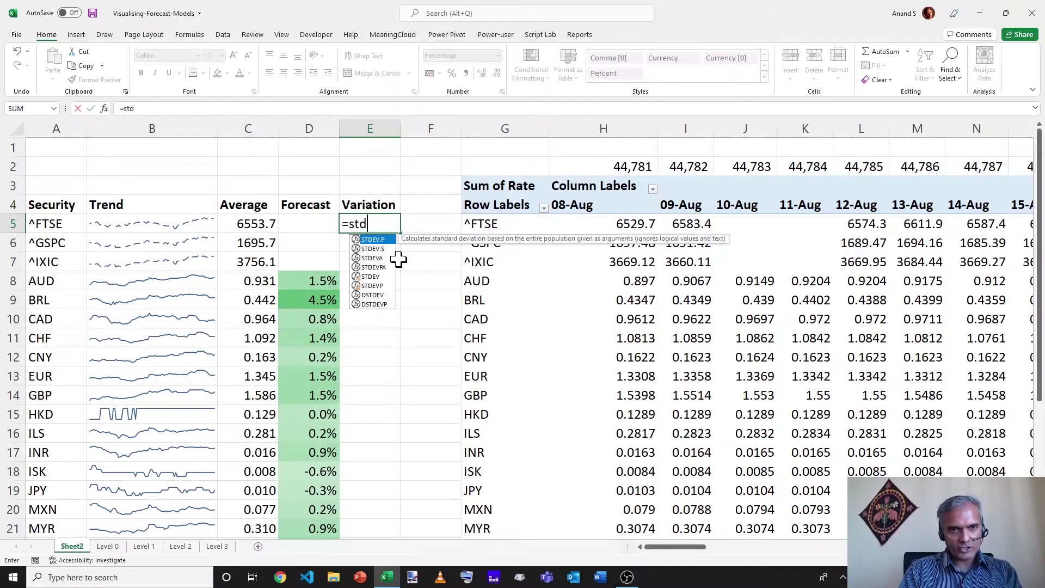
type("ev(")
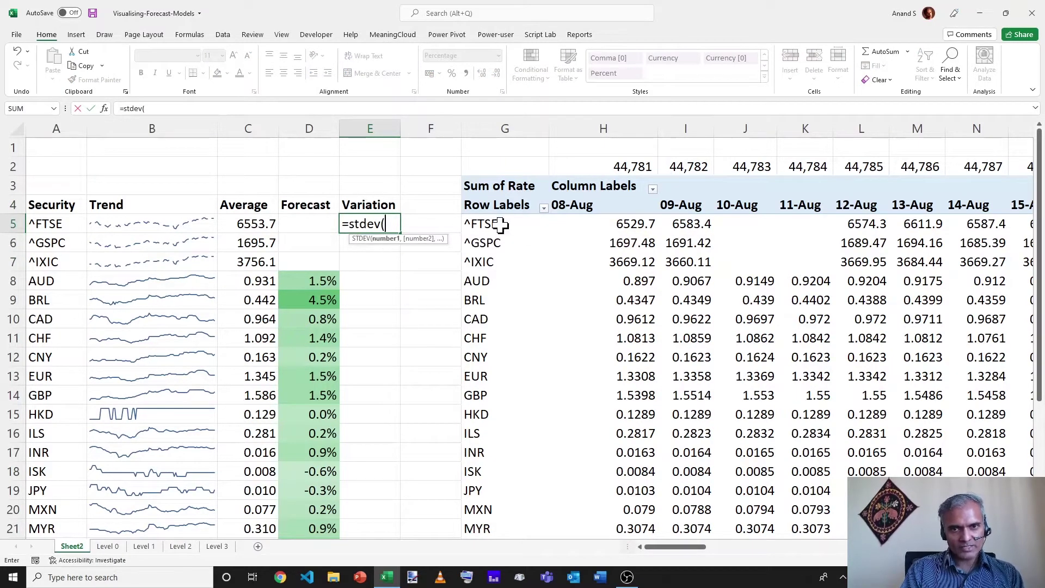
left_click(628, 225)
key("ctrl+shift+Right")
key("ctrl+shift+Right")
key("ctrl+shift+Right")
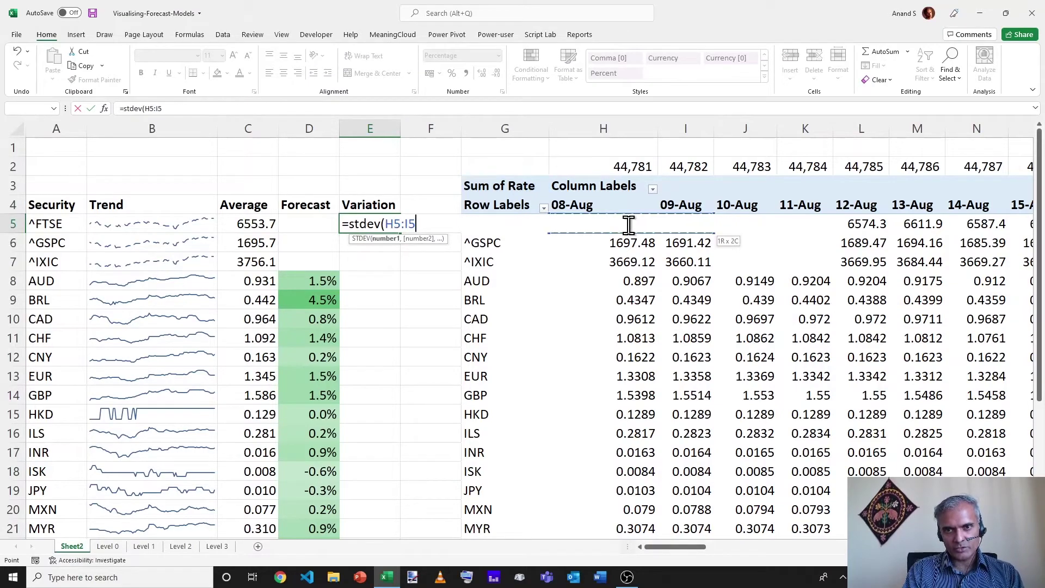
key("ctrl+shift+Right")
key("ctrl+shift+Right")
key("ctrl+shift+Right")
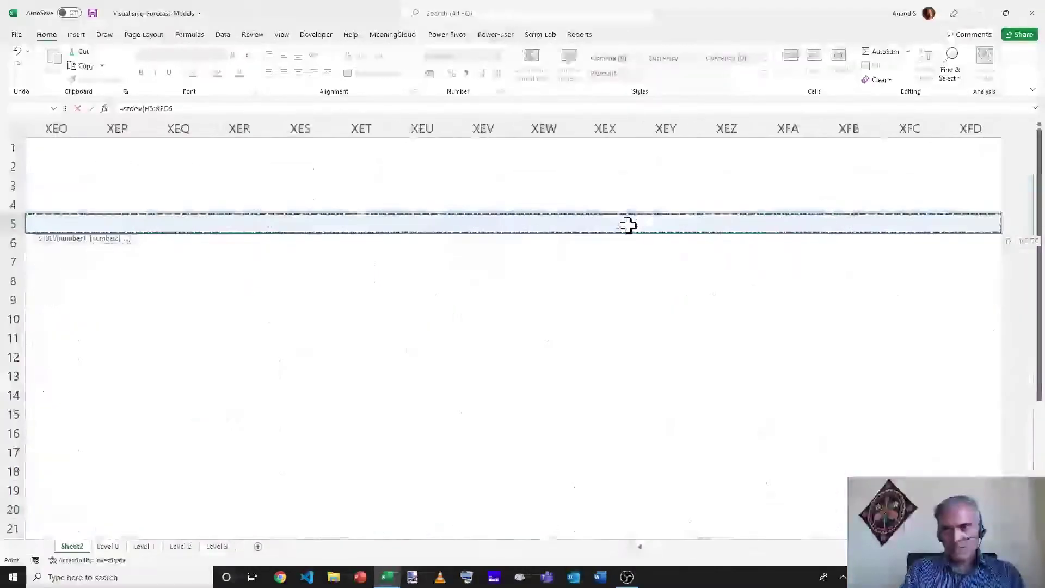
key("ctrl+shift+Left")
key("Return")
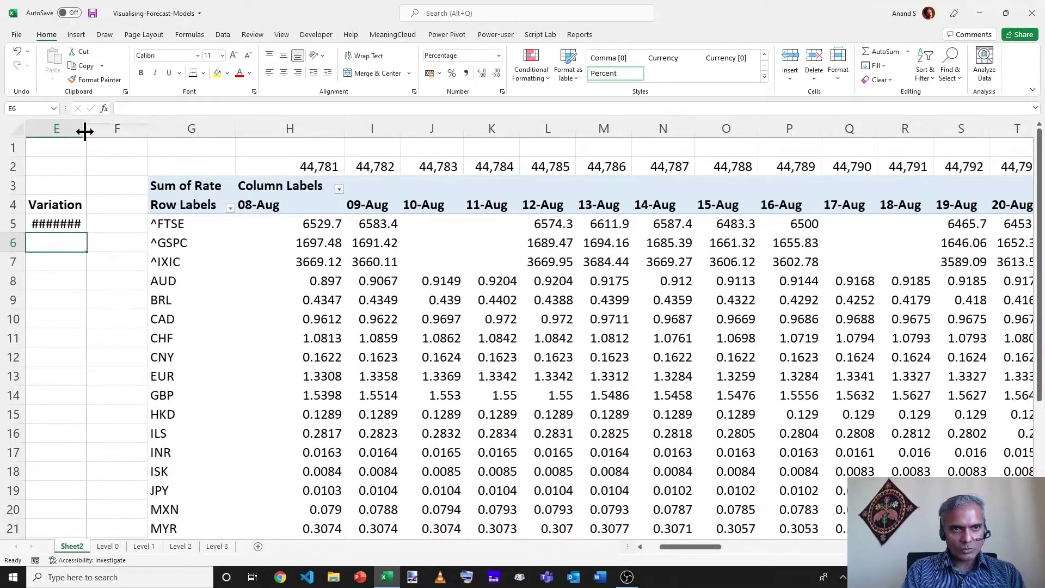
- Auto-fit the Variation column's width and apply the comma number style to E5
double_click(88, 128)
scroll(71, 221, "left", 3)
left_click(372, 225)
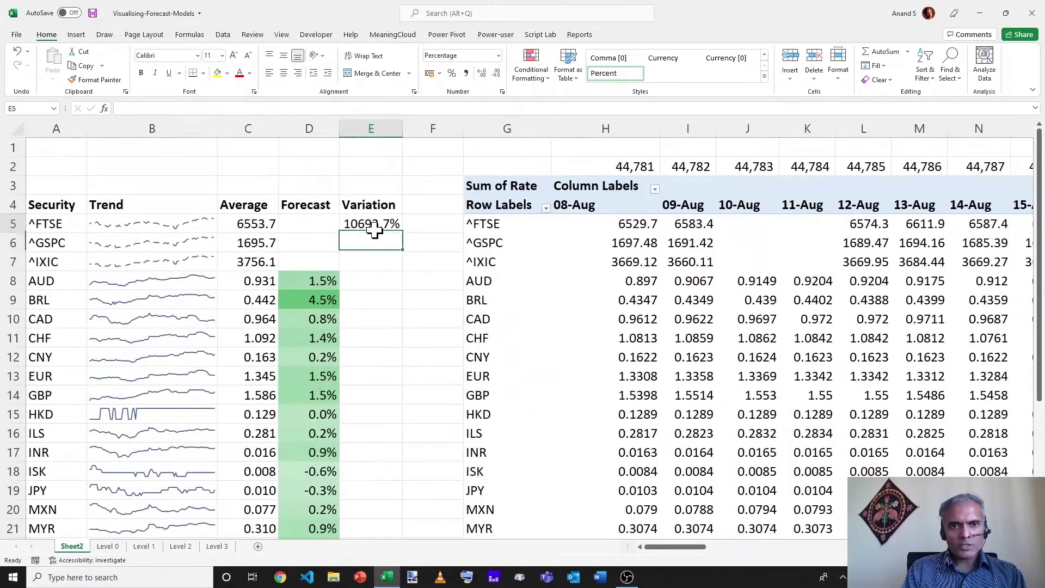
left_click(466, 79)
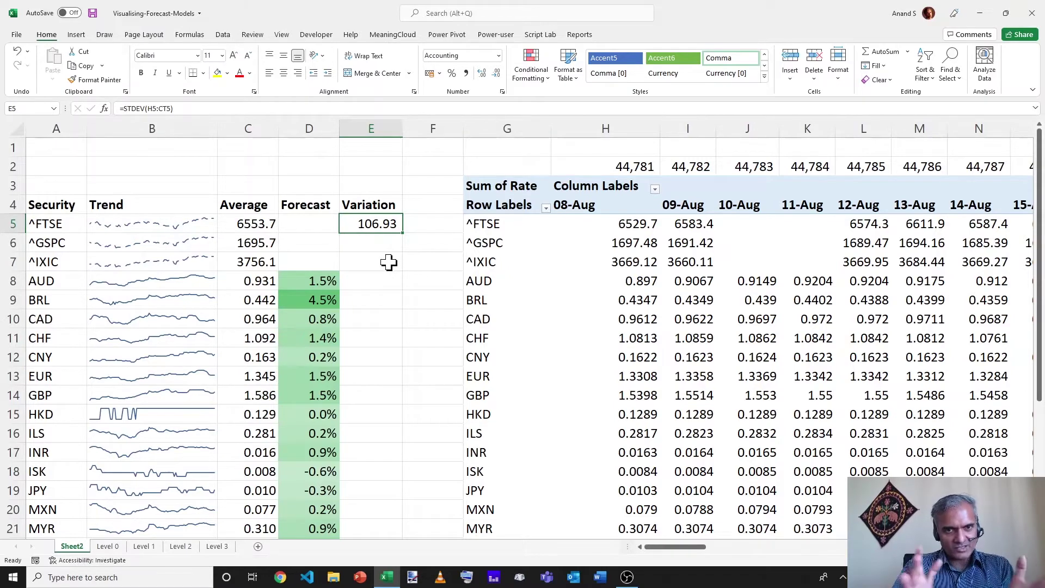
- Divide E5's STDEV formula by the average in C5 and format the result as a percentage with one decimal place
key("F2")
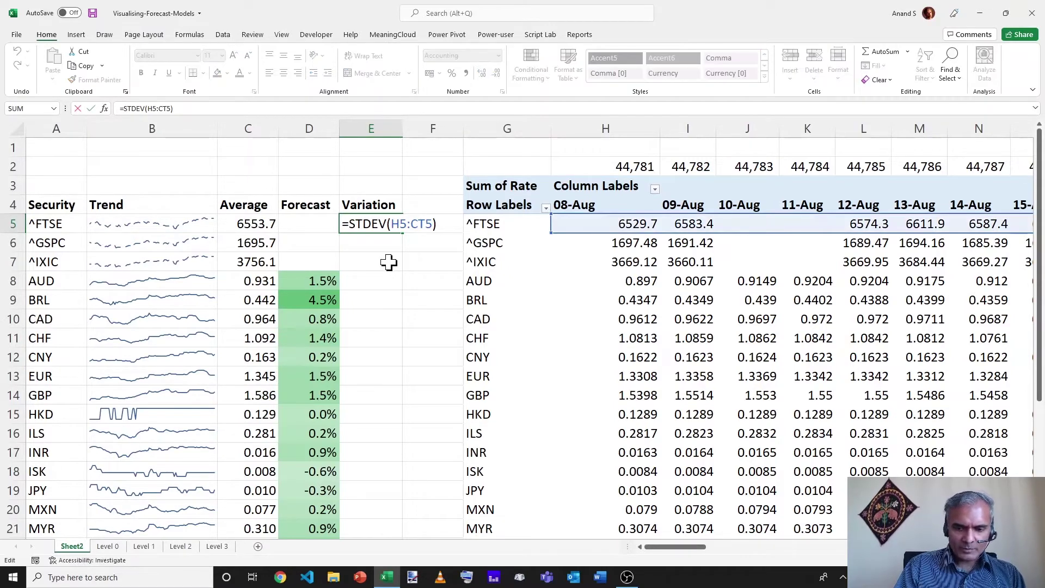
type("/")
left_click(263, 224)
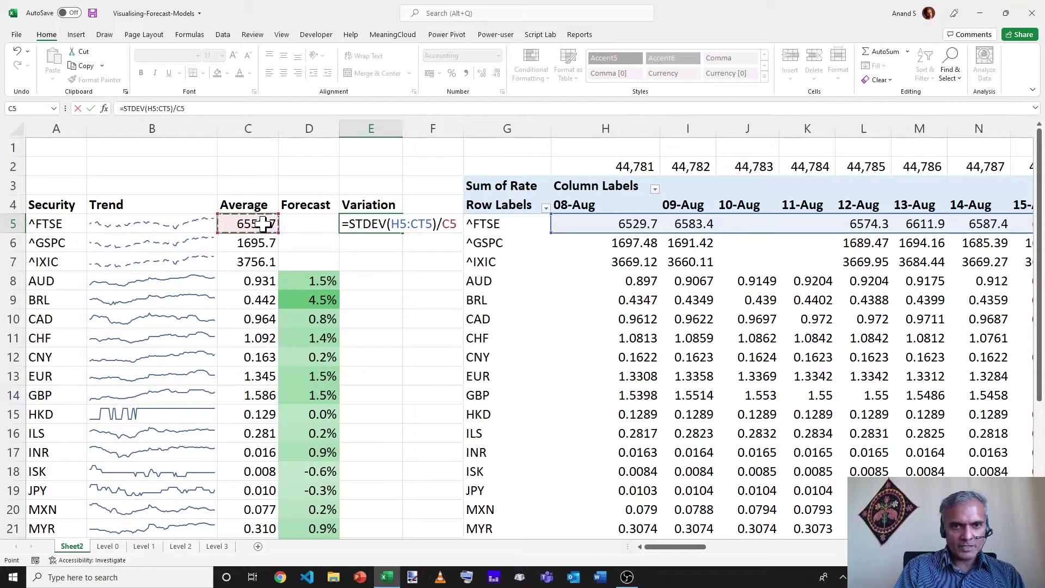
key("Return")
key("Up")
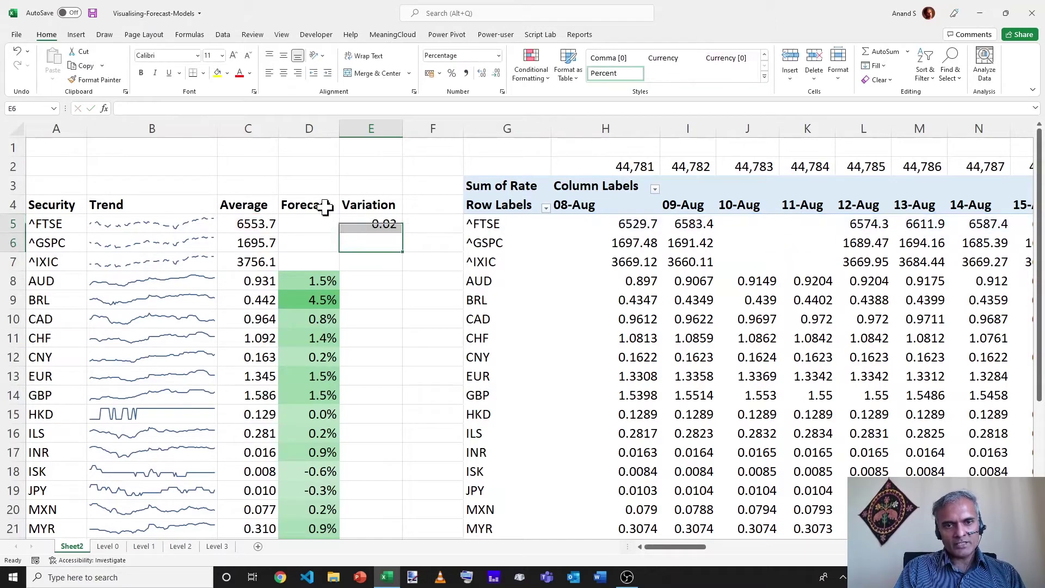
left_click(452, 73)
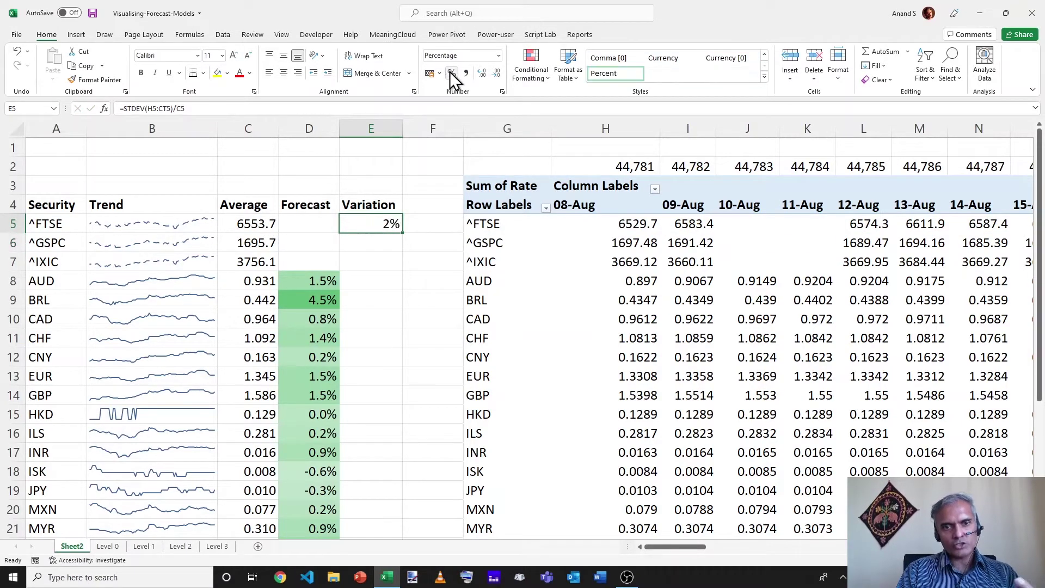
left_click(482, 71)
- Fill the Variation formula from E5 down to E31, the XPT row
key("ctrl+shift+Down")
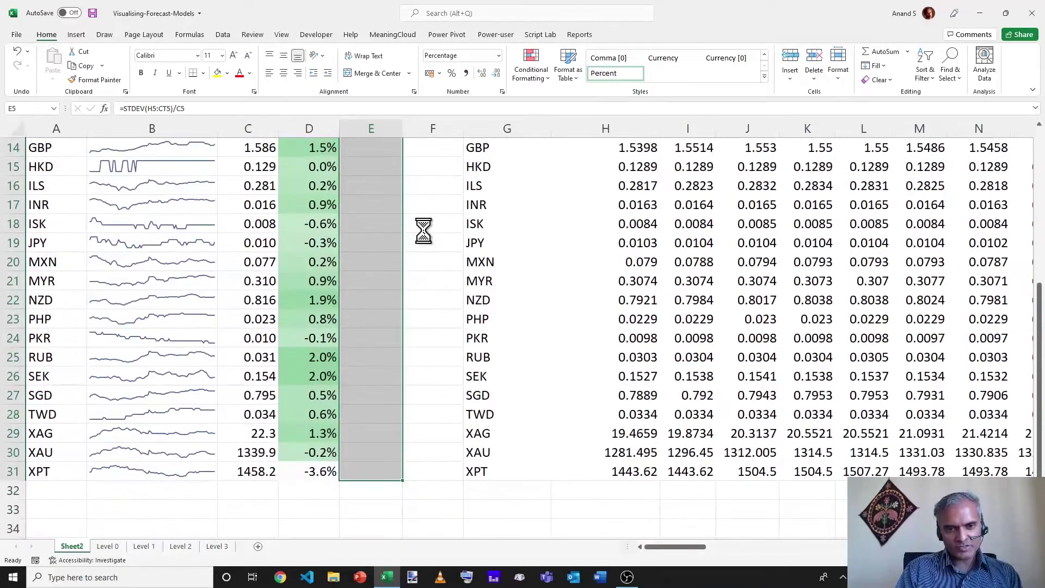
key("ctrl+d")
key("ctrl+BackSpace")
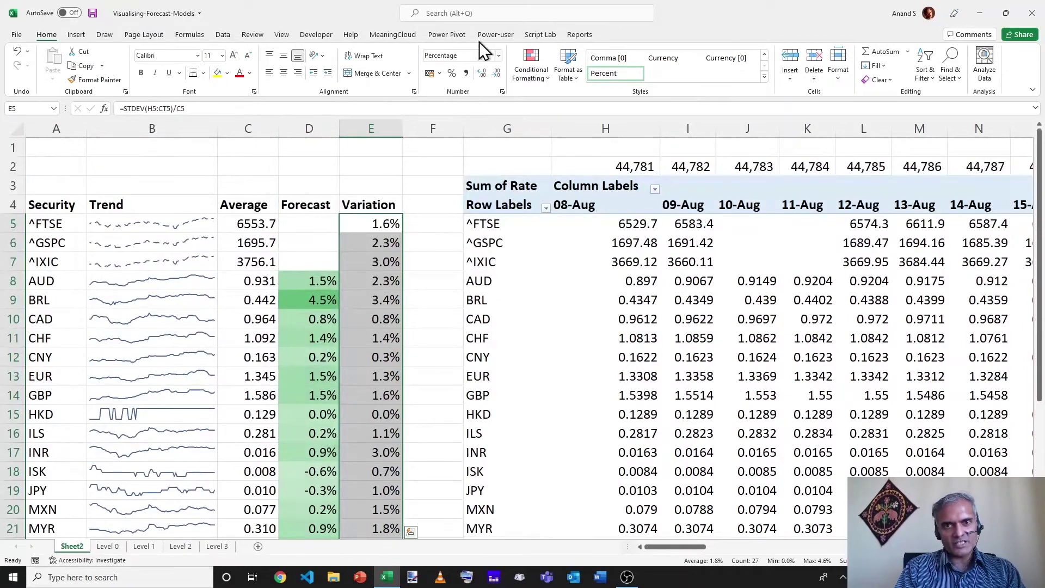
- Apply the Green-White color scale to the Variation percentages in E5:E31
left_click(528, 66)
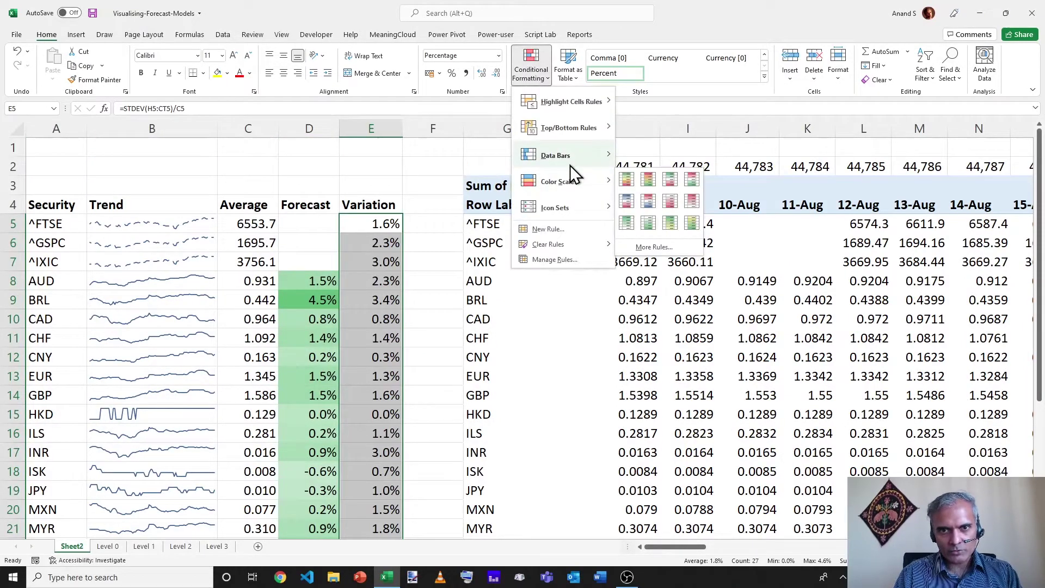
mouse_move(573, 173)
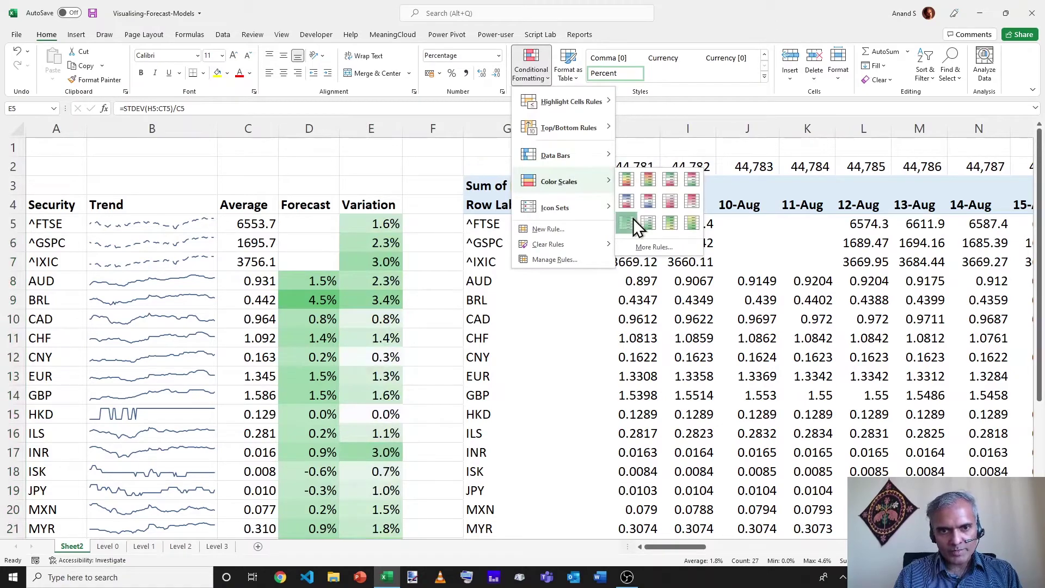
left_click(631, 226)
left_click(420, 312)
scroll(420, 313, "down", 3)
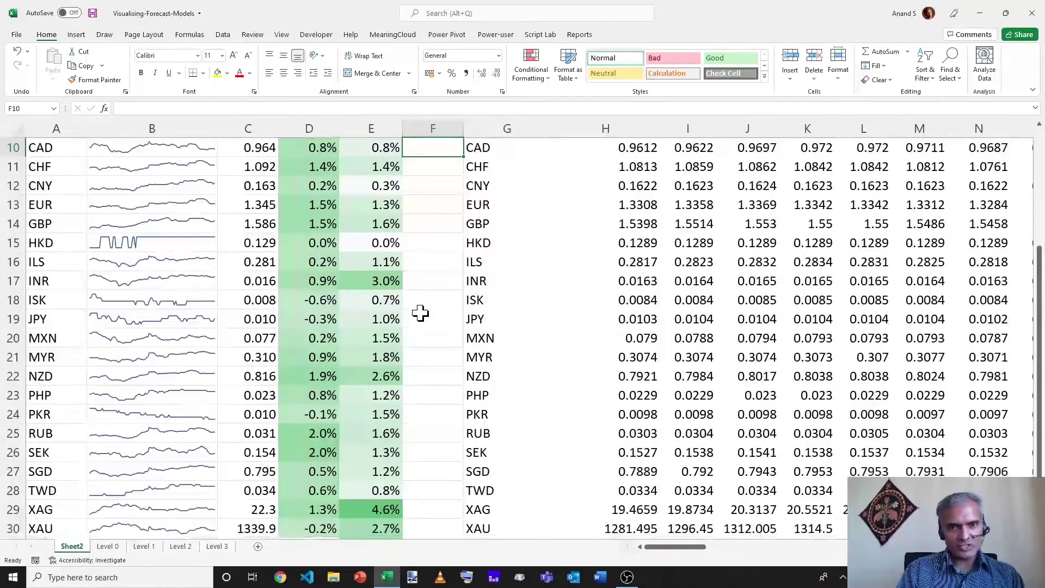
scroll(420, 313, "up", 3)
left_click(373, 210)
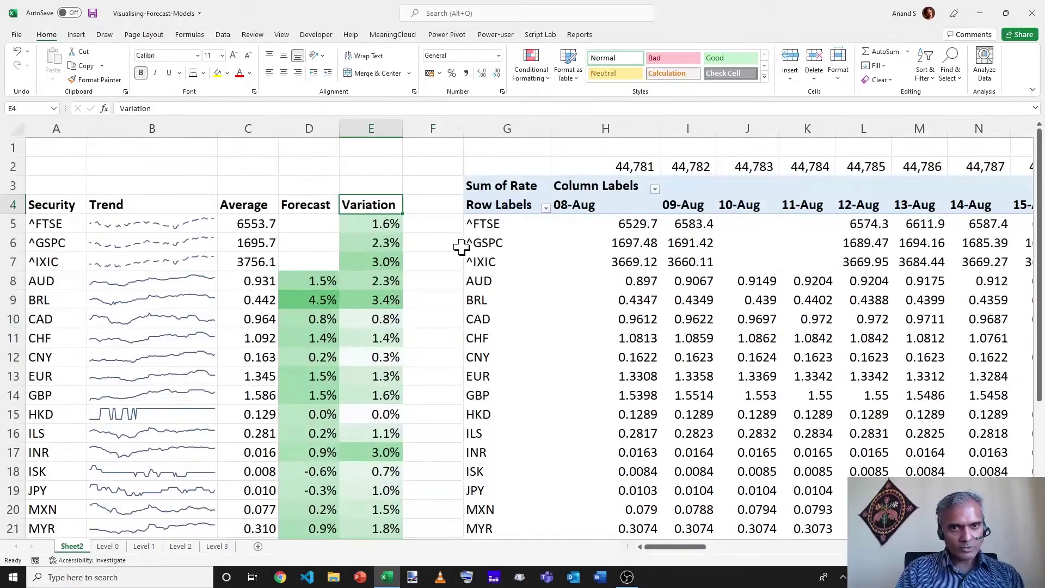
key("shift+Right")
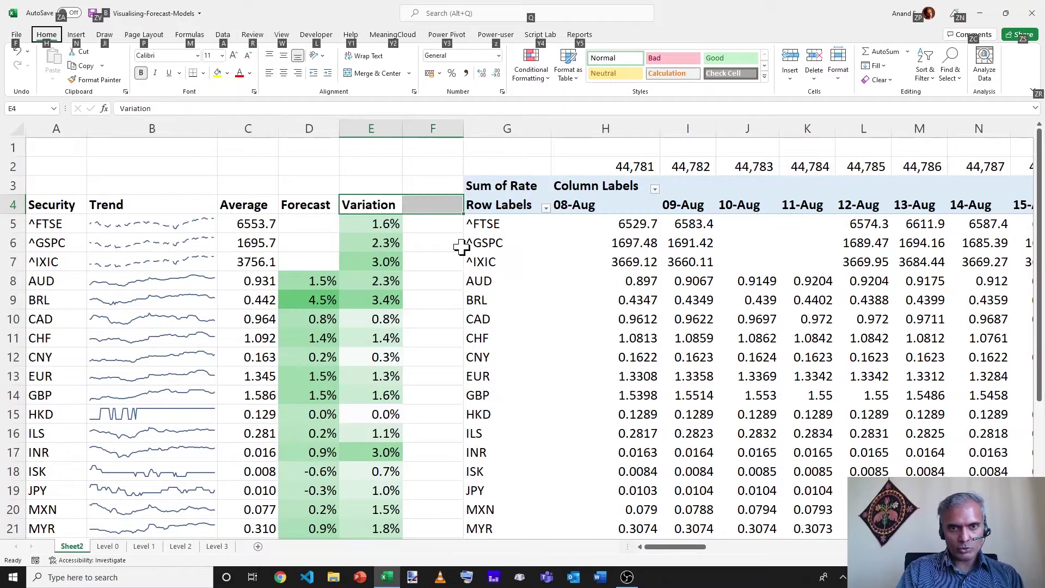
left_click_drag(406, 210, 412, 223)
key("Escape")
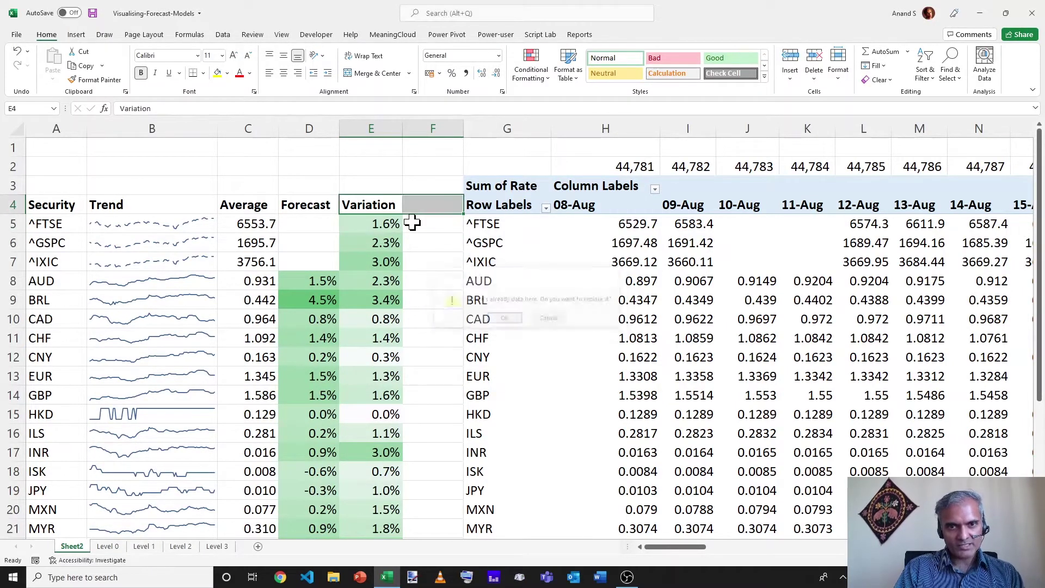
left_click(375, 206)
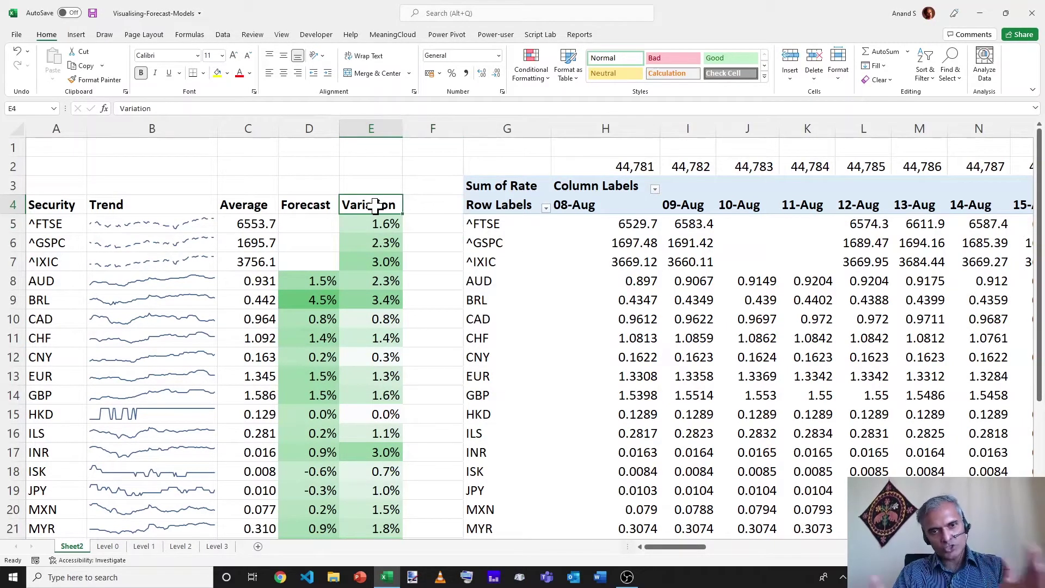
- Examine the Trend sparklines alongside the Forecast and Variation values, including the AUD and BRL rows
scroll(375, 206, "down", 3)
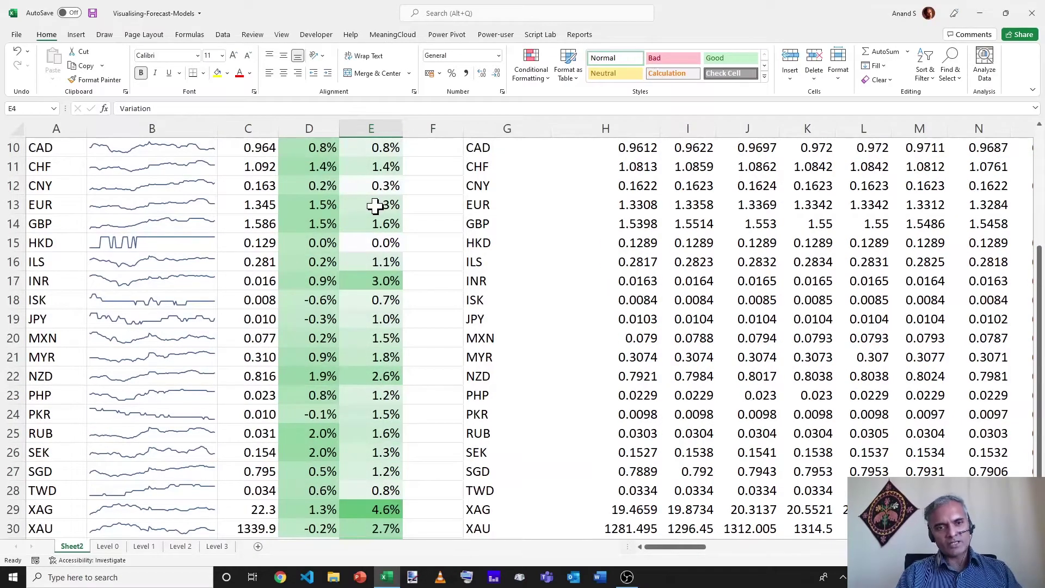
scroll(375, 206, "up", 3)
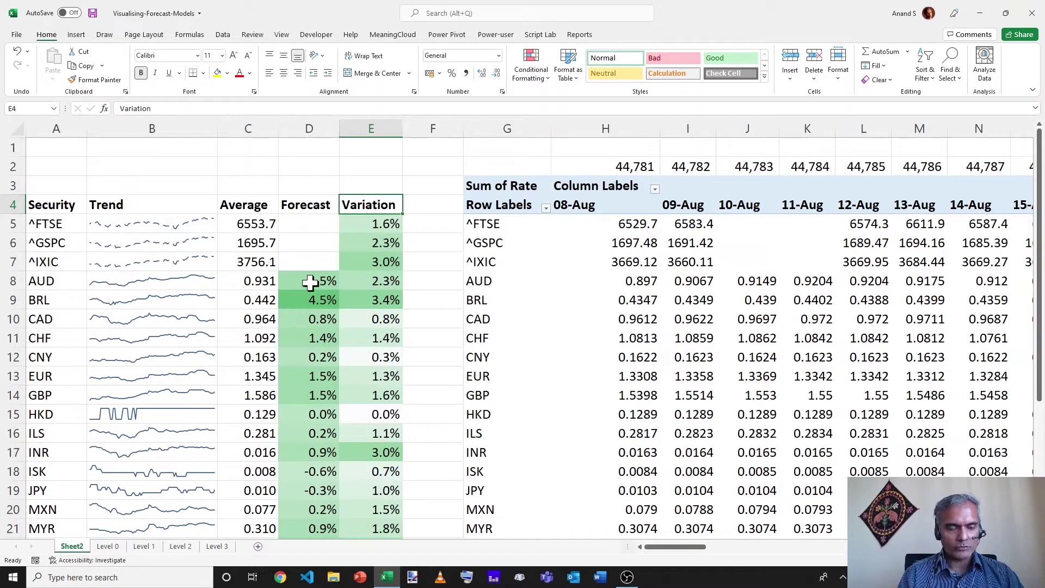
scroll(308, 295, "down", 1)
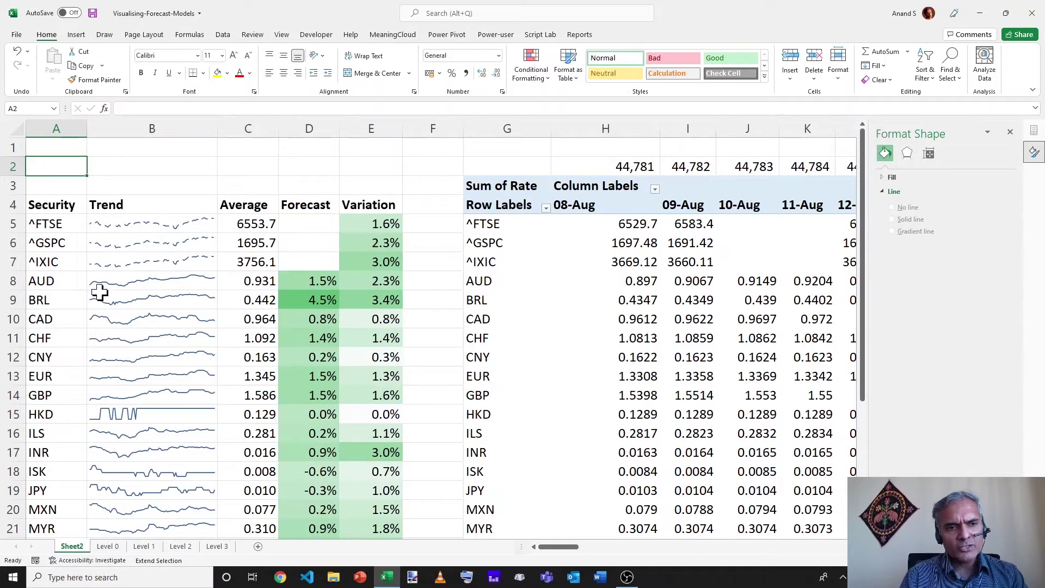
left_click_drag(74, 291, 119, 280)
key("F8")
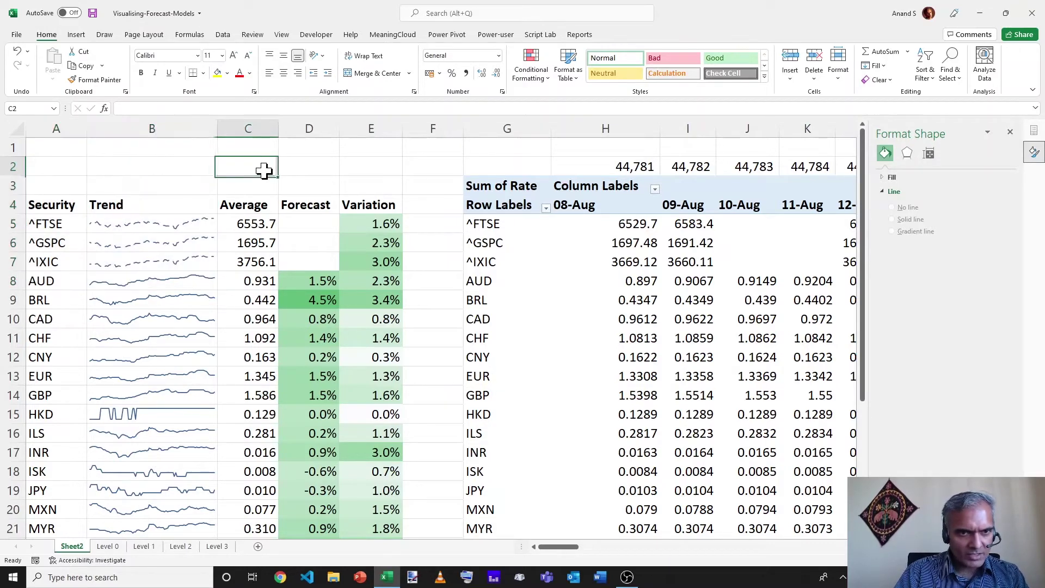
left_click(263, 170)
left_click(151, 282)
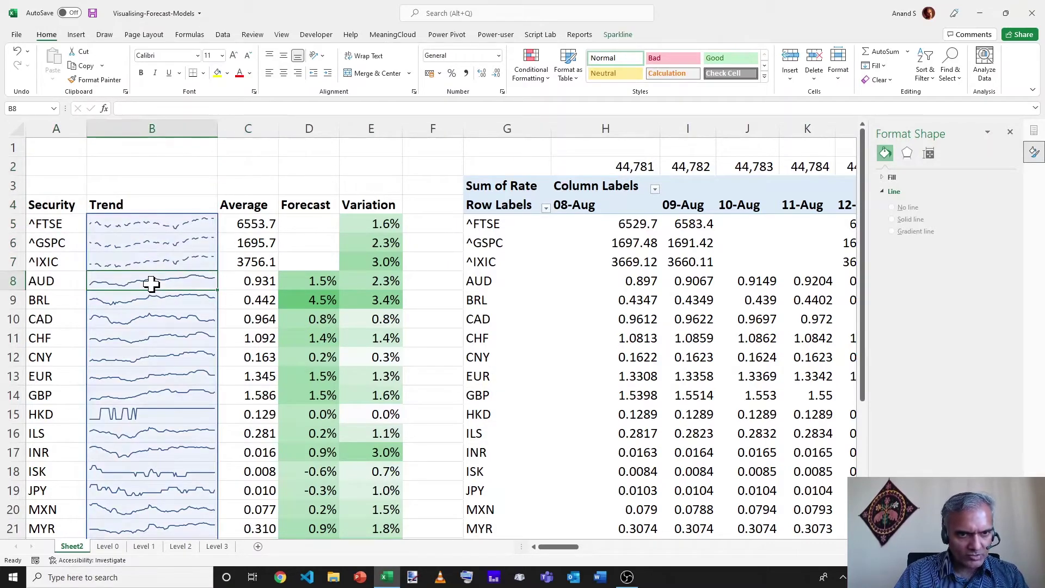
left_click(155, 305)
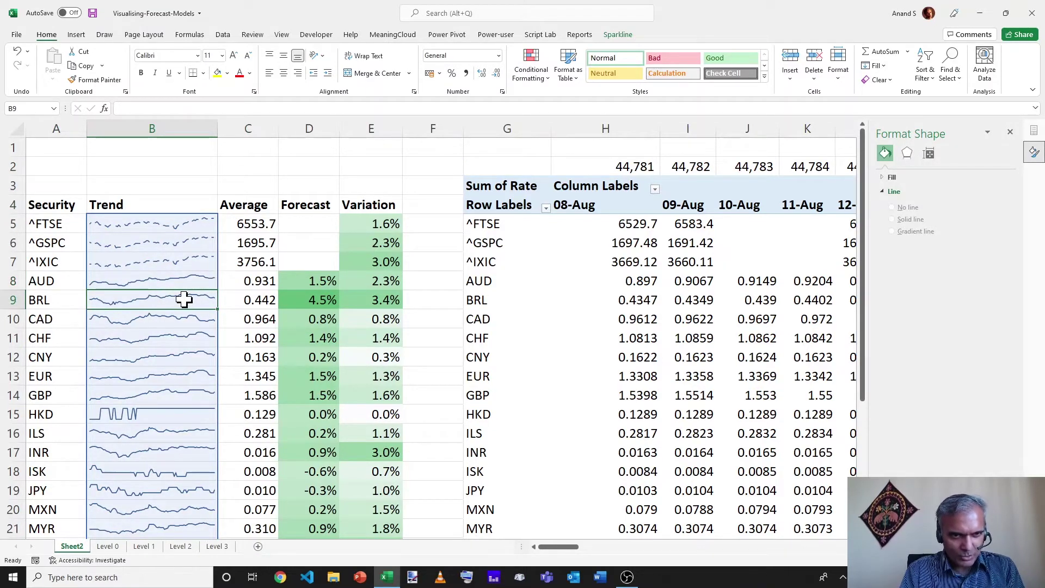
- Open the Level 2 sheet and select its scatter chart of BRL against AUD
left_click(121, 325)
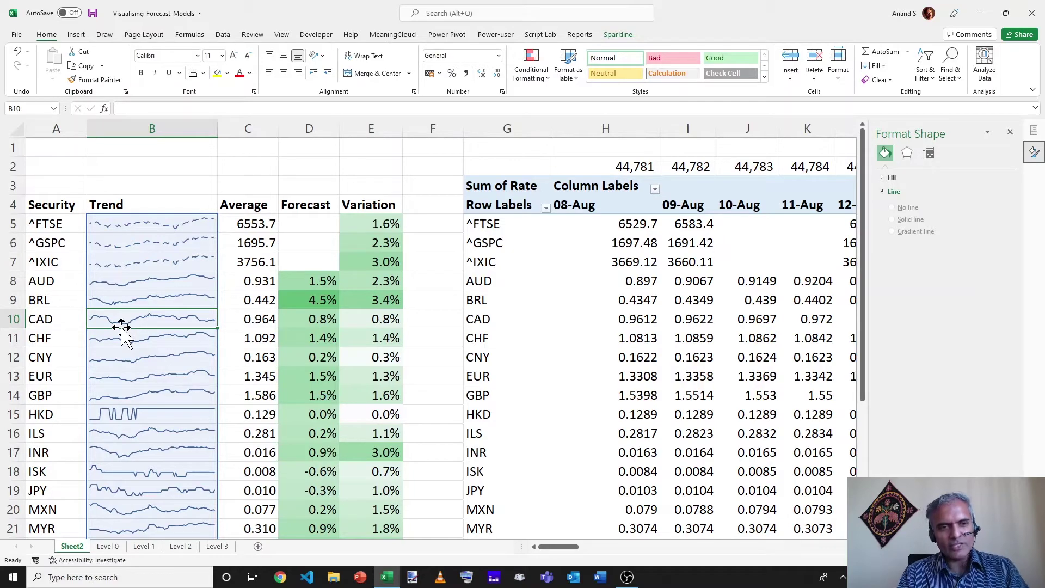
left_click(167, 547)
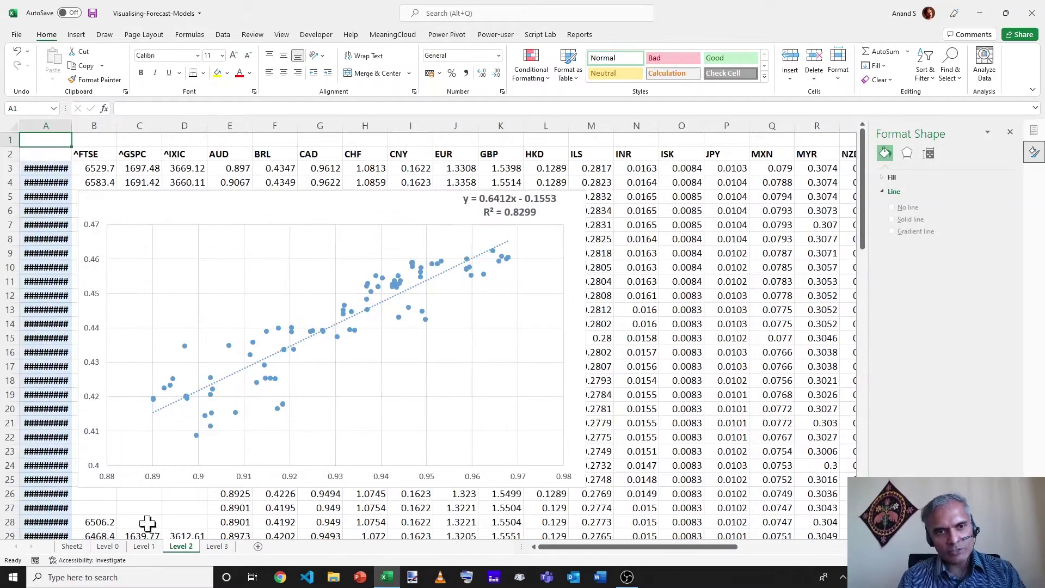
left_click(363, 209)
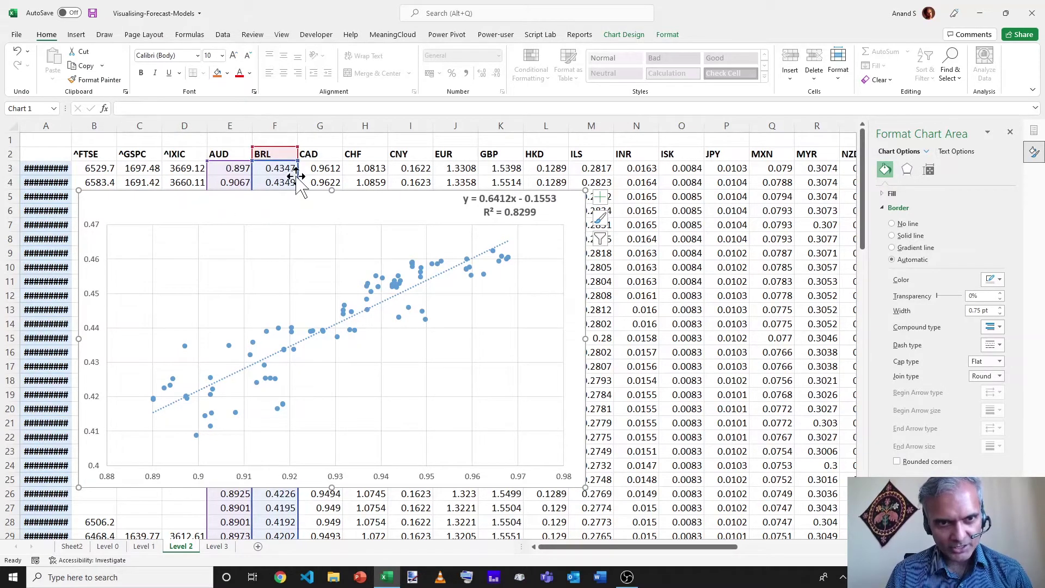
- Shift the scatter chart's Y series to CAD, CHF and CNY in turn to compare each currency with AUD
left_click_drag(297, 176, 301, 177)
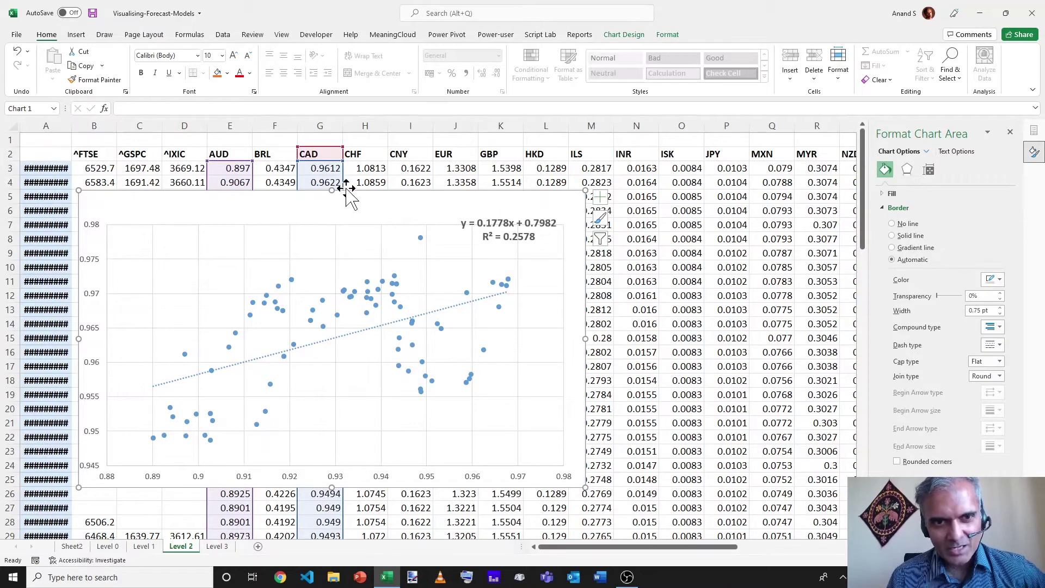
left_click_drag(344, 179, 354, 180)
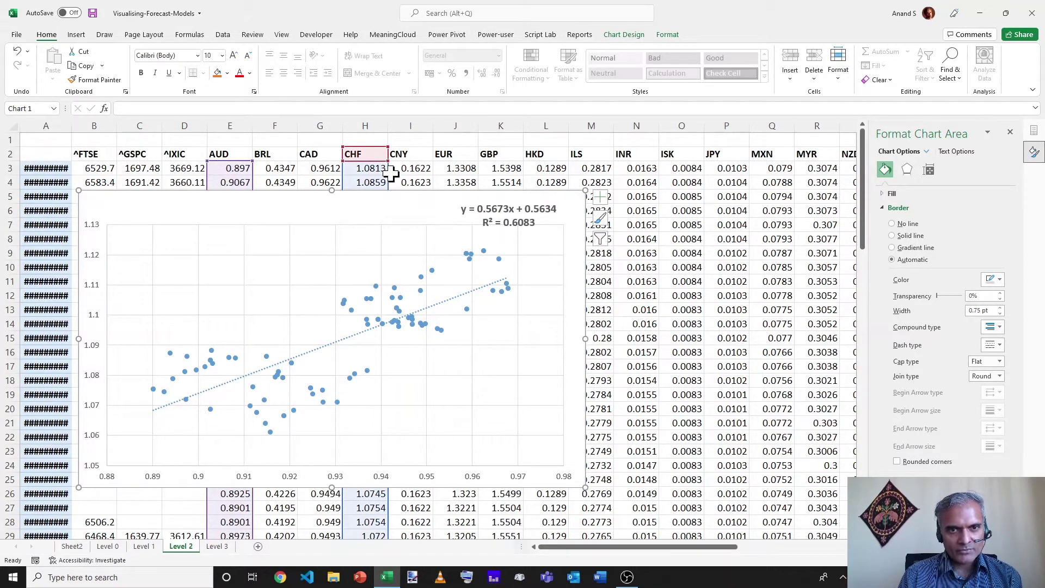
left_click_drag(389, 173, 406, 174)
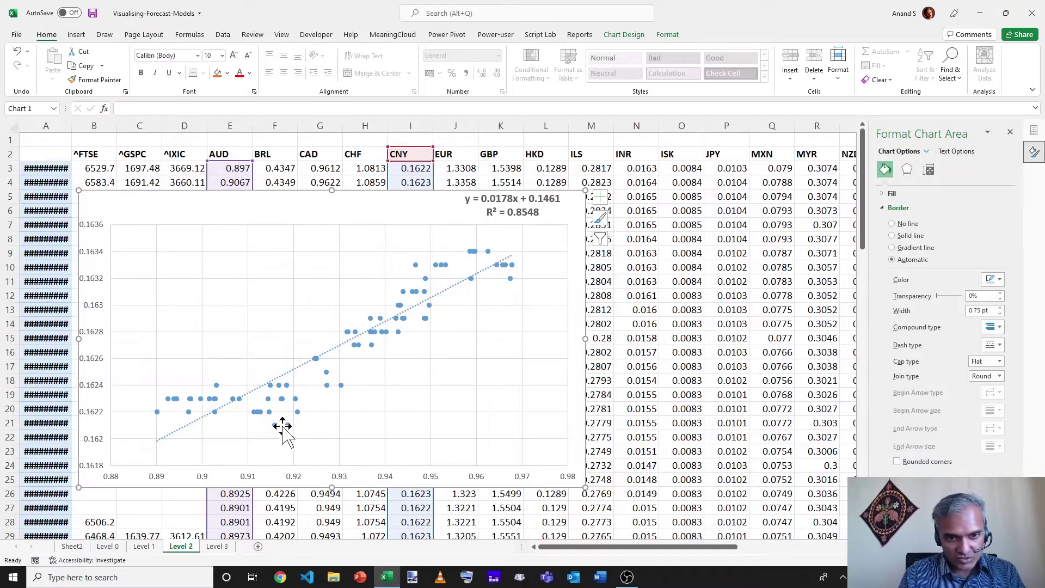
mouse_move(288, 429)
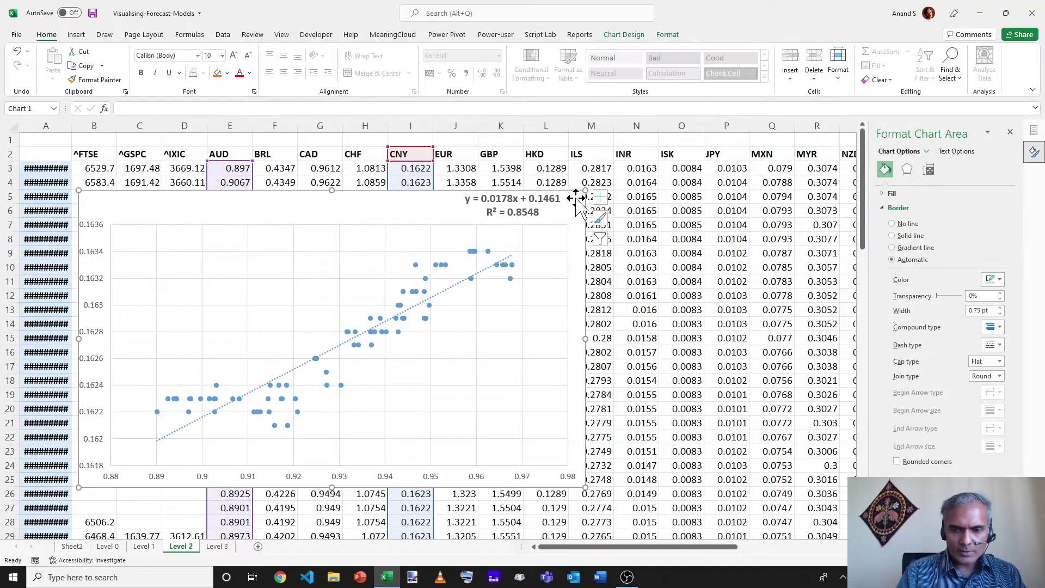
- Delete the existing chart and insert a markers-only scatter chart from the full AUD and CHF columns, including their headers
key("Delete")
left_click(228, 154)
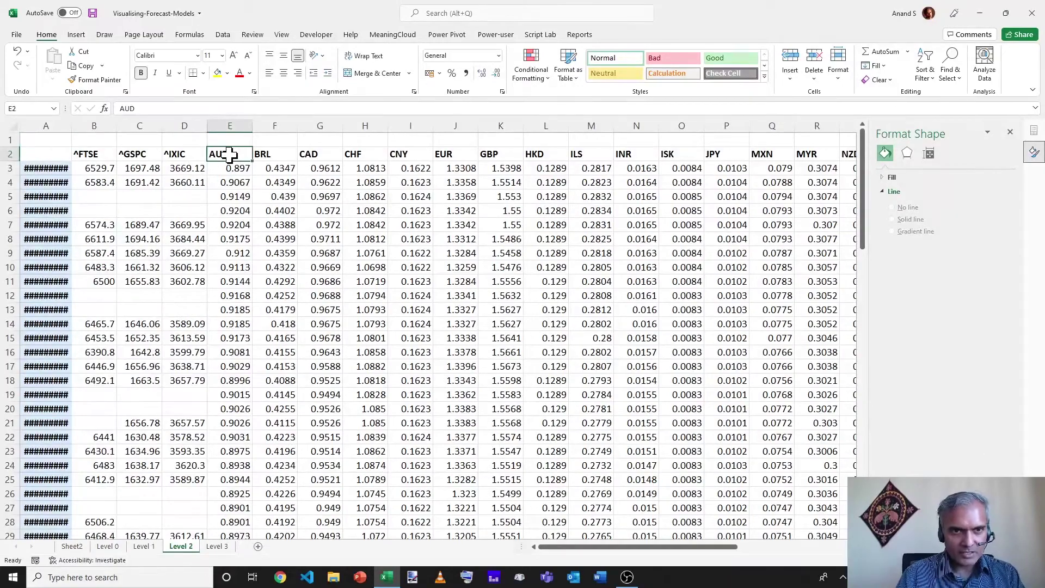
key("ctrl+shift+Down")
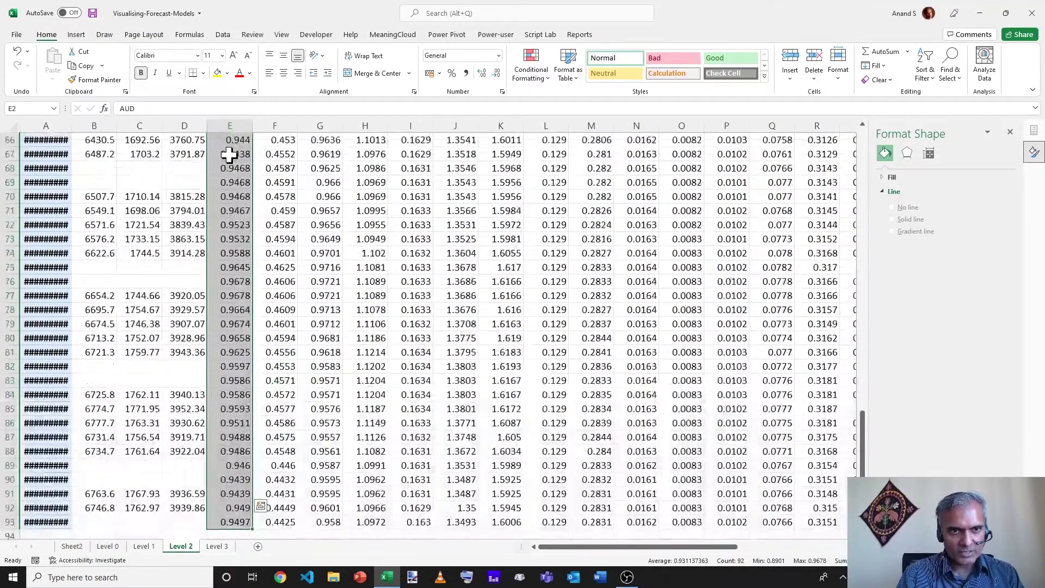
key("ctrl+BackSpace")
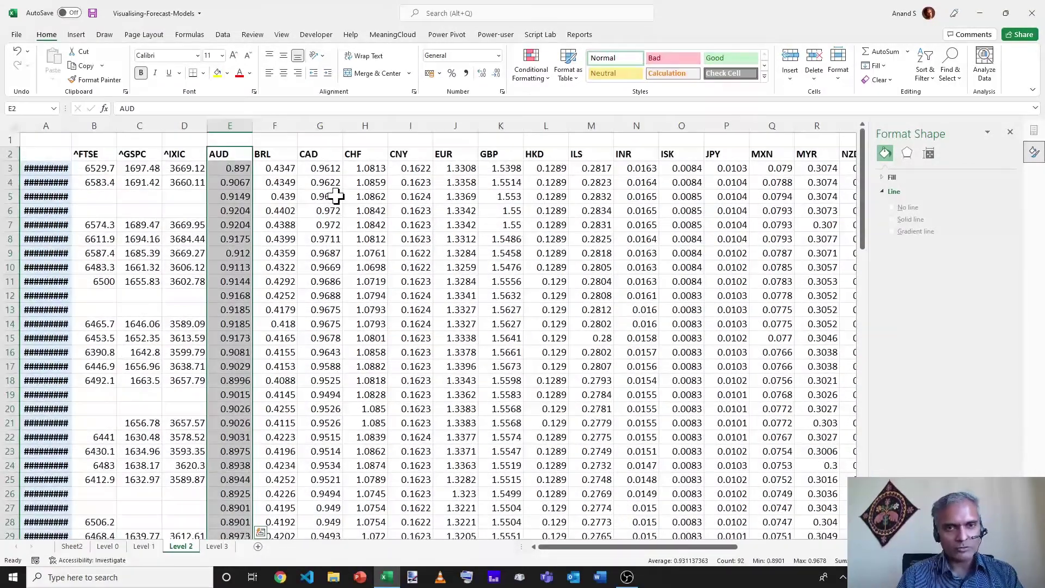
left_click(358, 154, "ctrl")
key("ctrl+shift+Down")
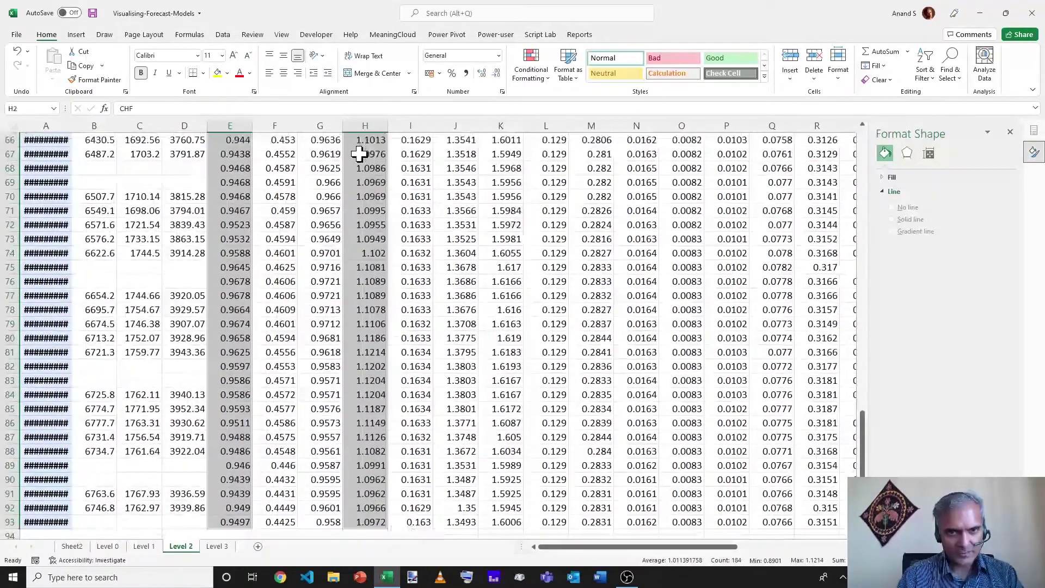
key("ctrl+BackSpace")
left_click(78, 36)
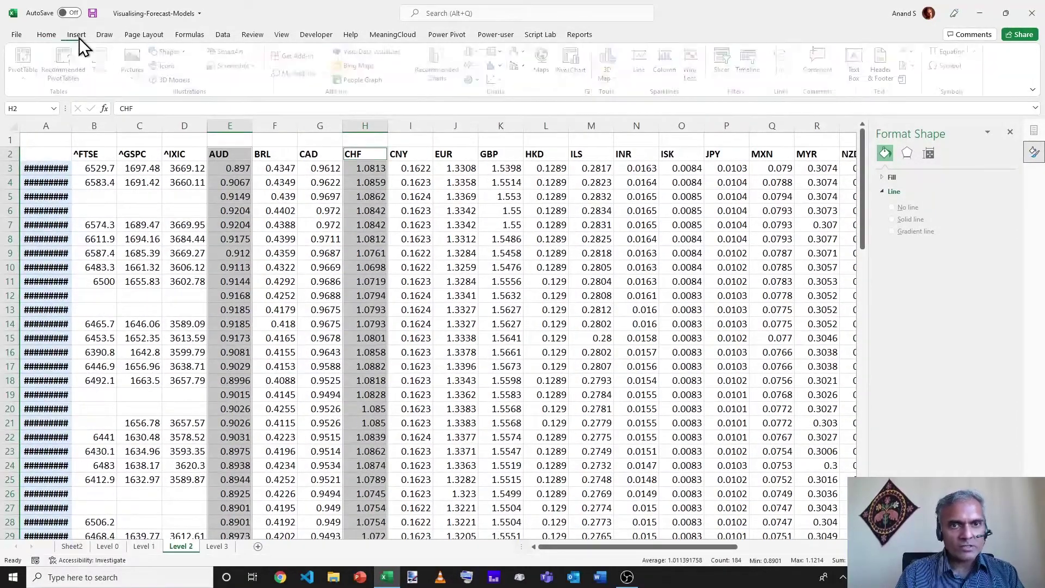
left_click(498, 76)
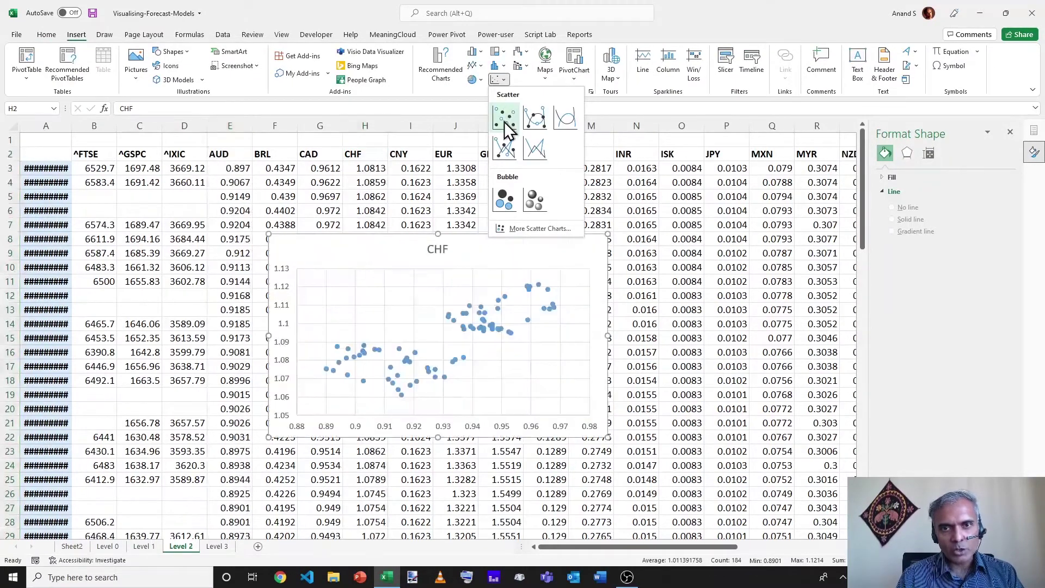
left_click(504, 115)
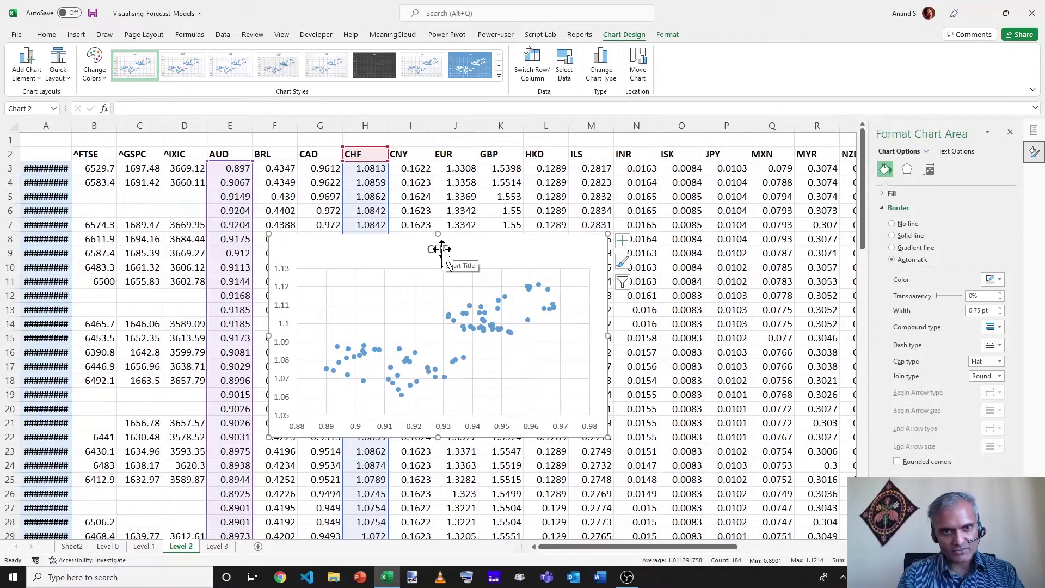
- Remove the new chart's title and add a linear trendline that displays its equation and R-squared value
left_click(442, 249)
key("Delete")
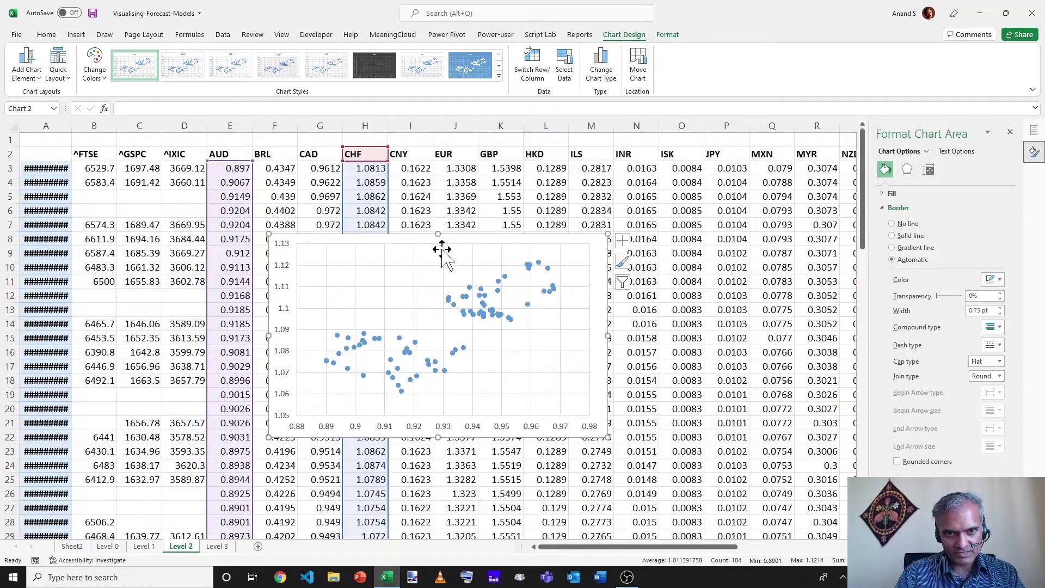
right_click(498, 289)
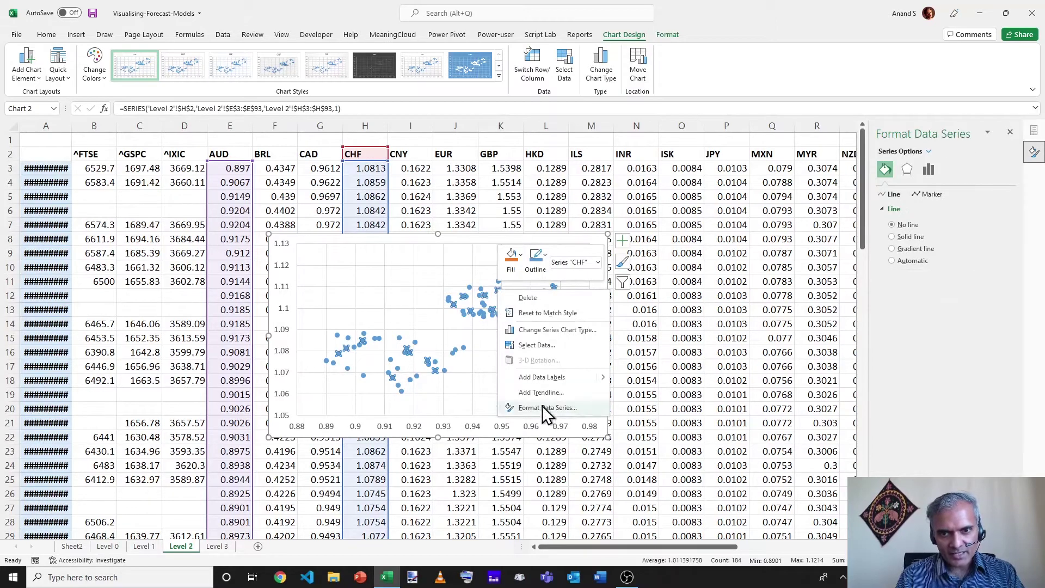
left_click(546, 393)
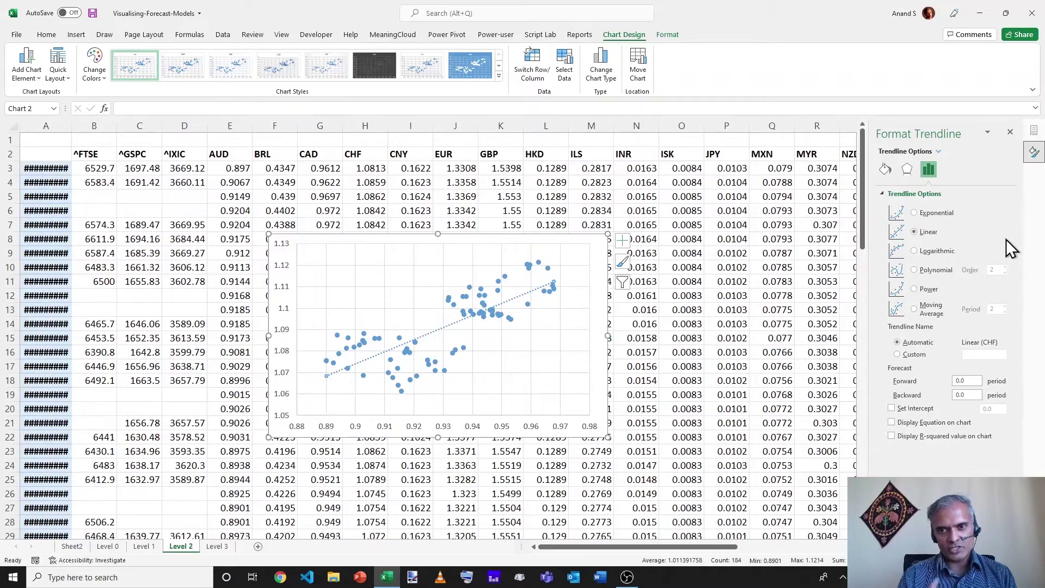
left_click(929, 423)
left_click(941, 436)
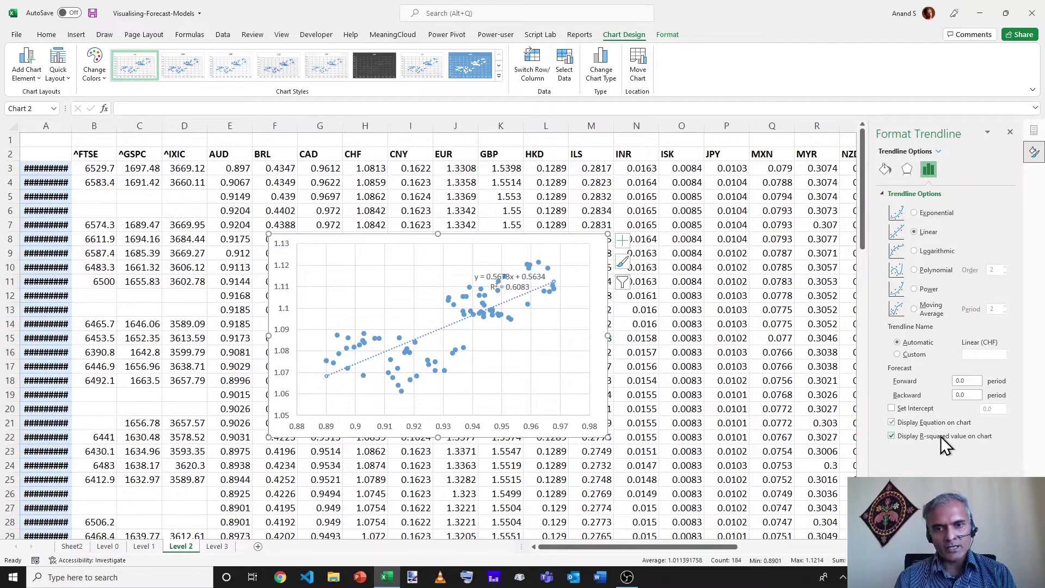
- Move the trendline equation label to the chart's upper-right corner and make its text bold
left_click(480, 277)
left_click_drag(480, 276, 561, 252)
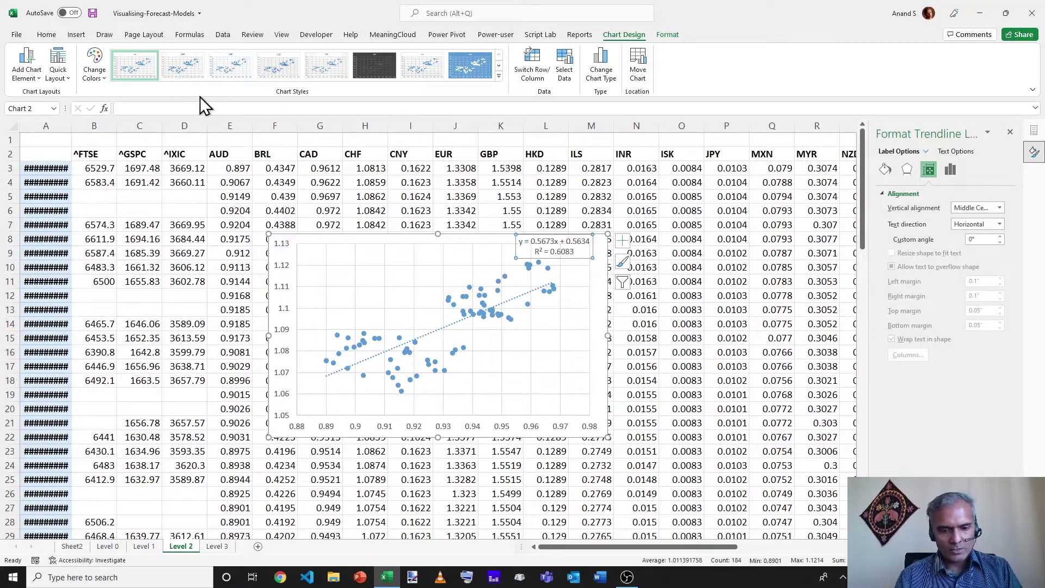
key("ctrl+b")
key("ctrl+shift+=")
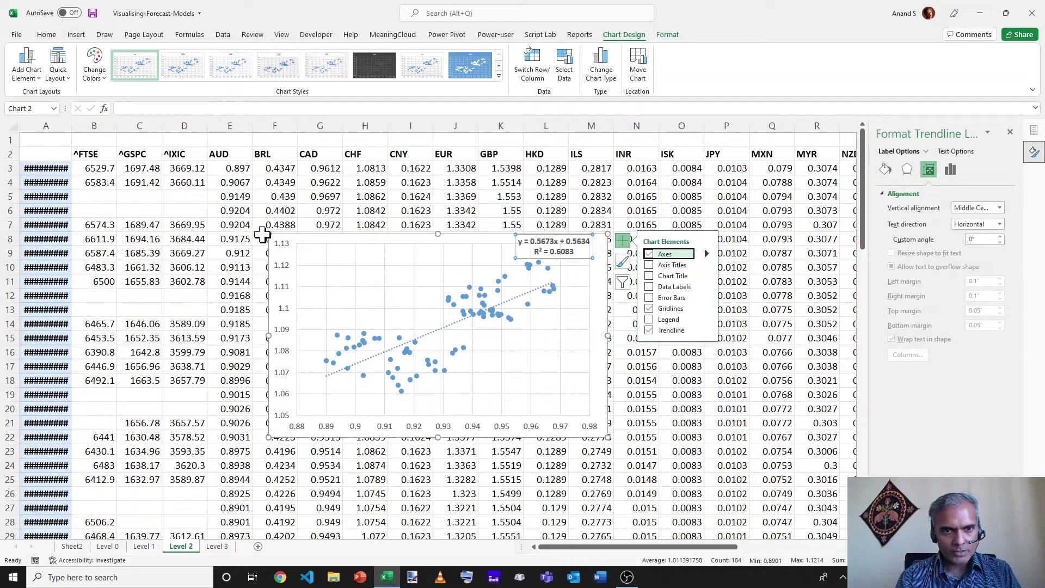
- Enlarge the chart up and to the left, and lower the plot area's upper edge to fit the equation label above it
left_click_drag(270, 235, 99, 179)
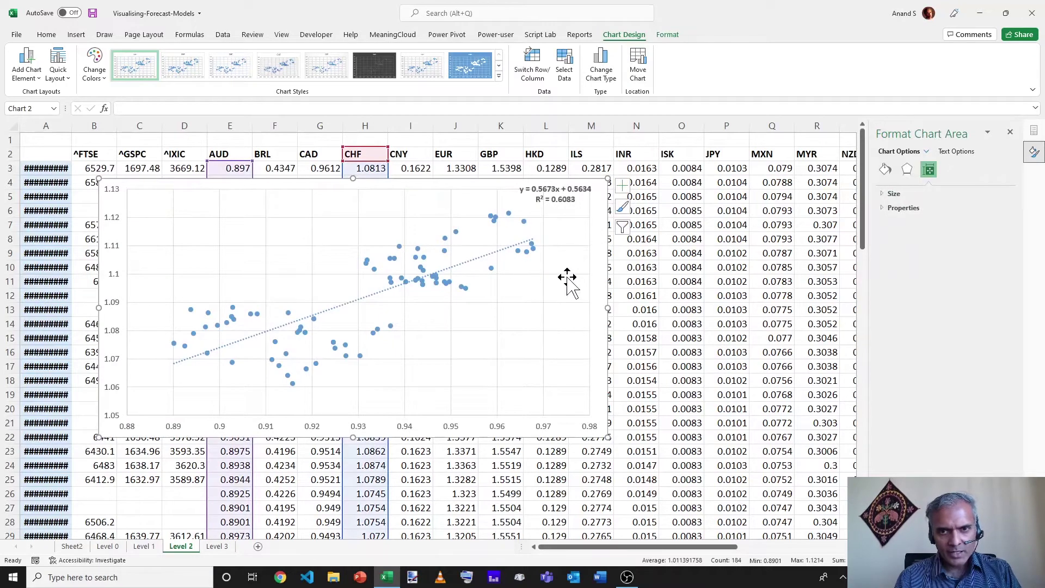
left_click(520, 259)
left_click_drag(359, 188, 361, 209)
left_click(558, 217)
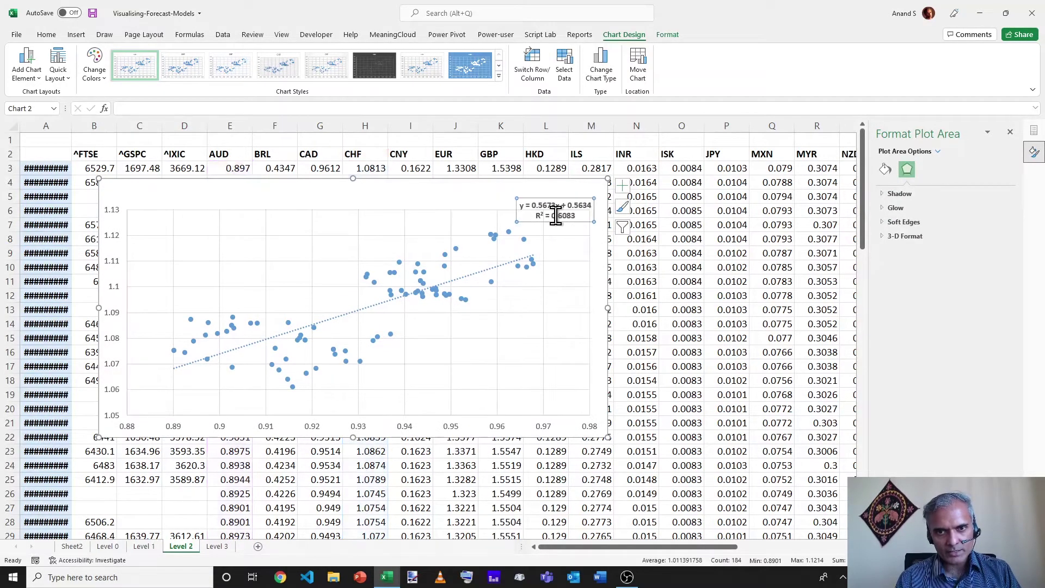
left_click_drag(567, 221, 564, 207)
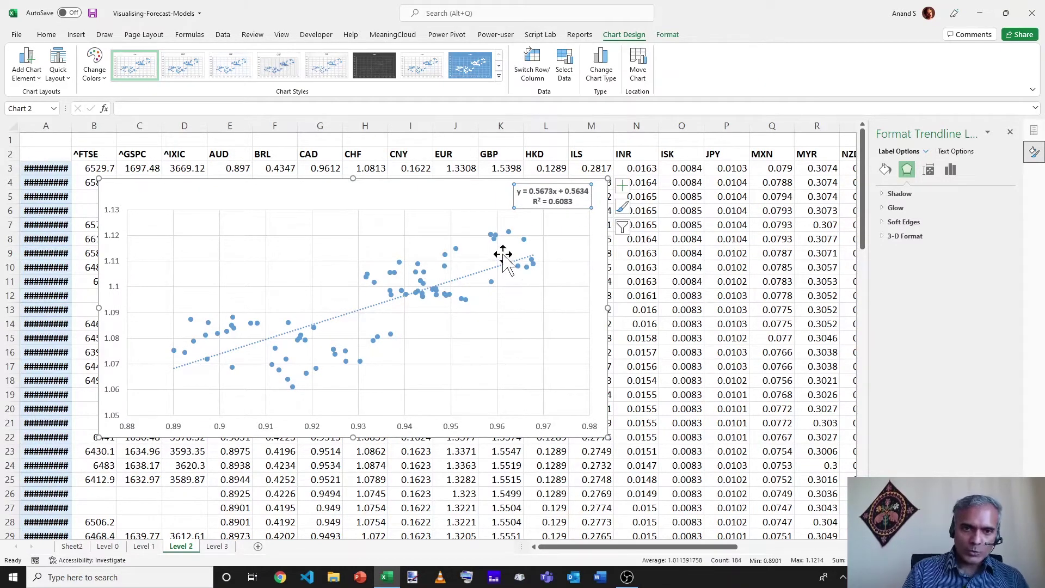
- Shift the chart's Y series from CHF to EUR and finally to GBP, keeping AUD as the X values
left_click(427, 184)
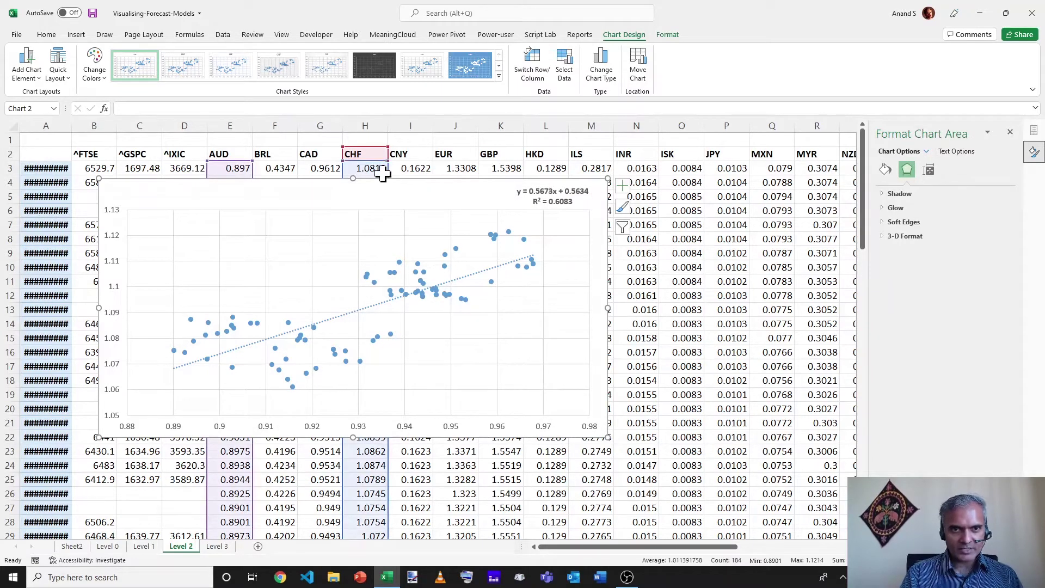
left_click_drag(383, 173, 452, 172)
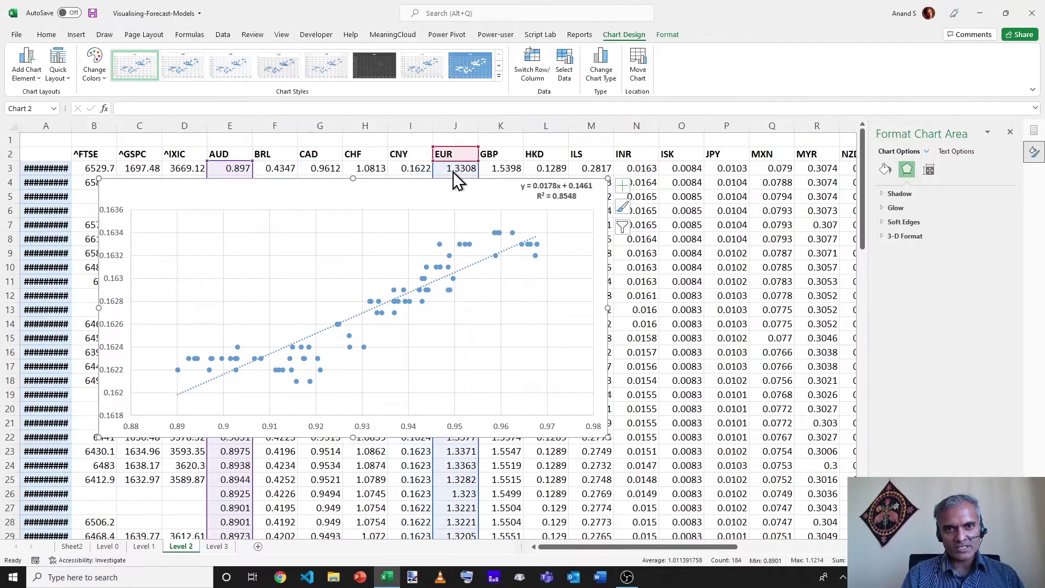
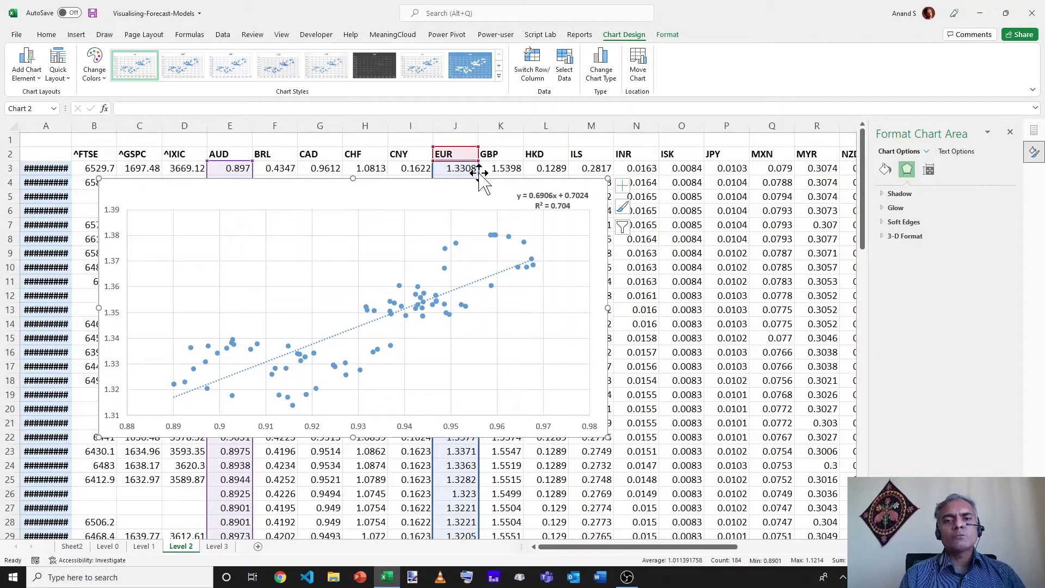
left_click_drag(478, 174, 496, 172)
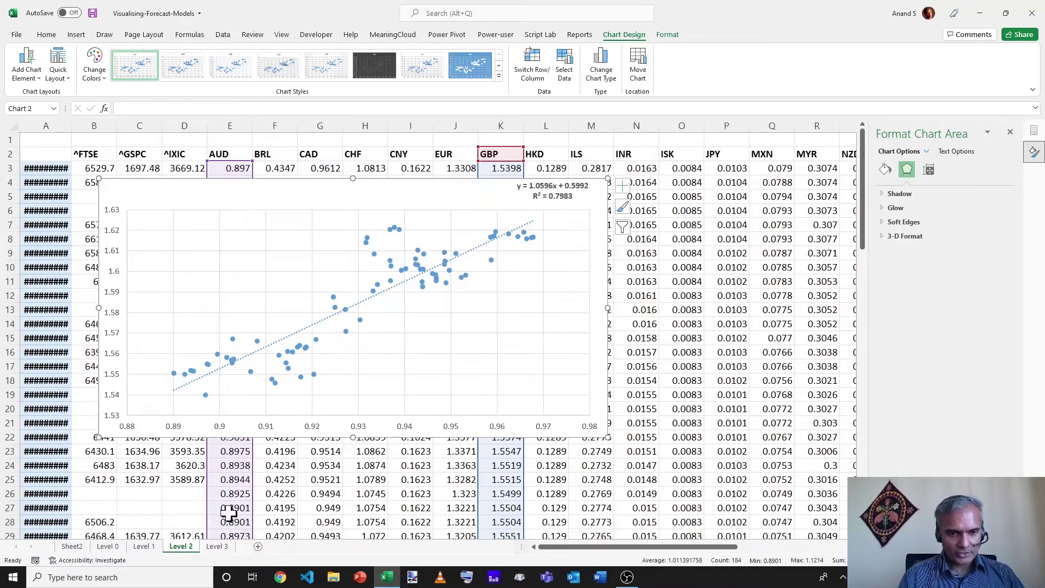
- Insert a blank row at the top of the sheet, above the currency headers
left_click(243, 143)
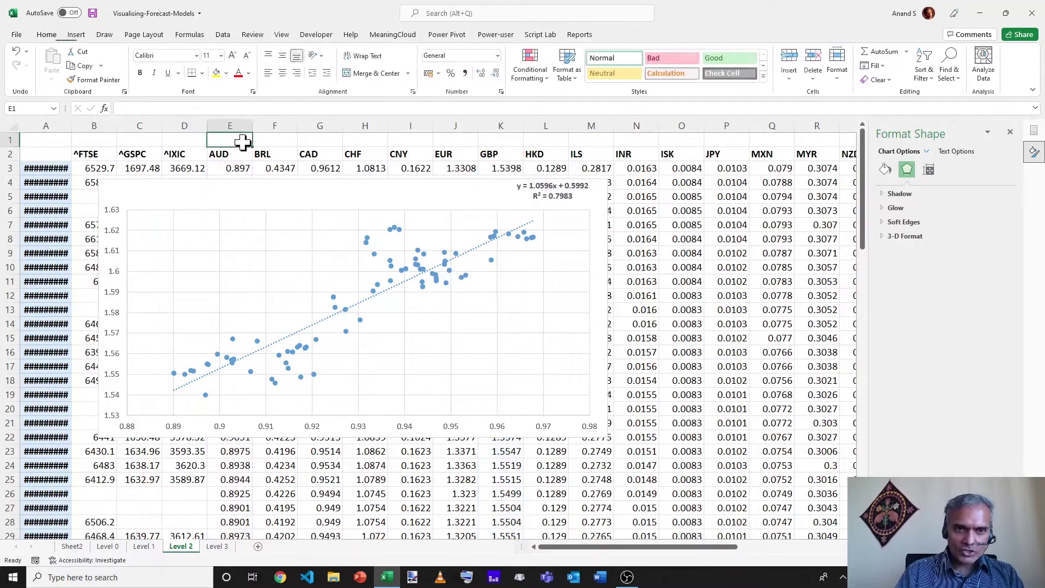
key("Right")
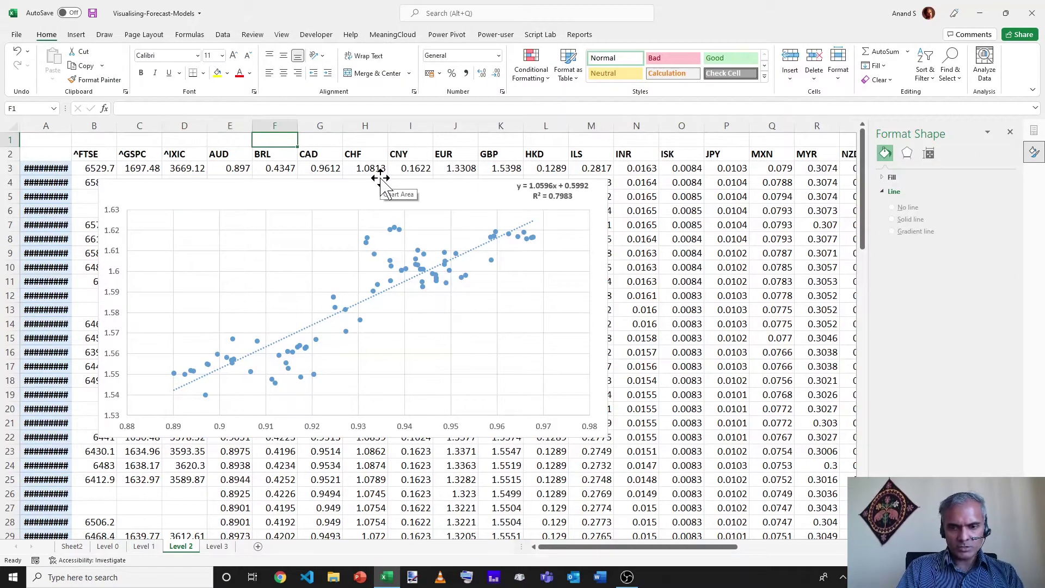
left_click(603, 185)
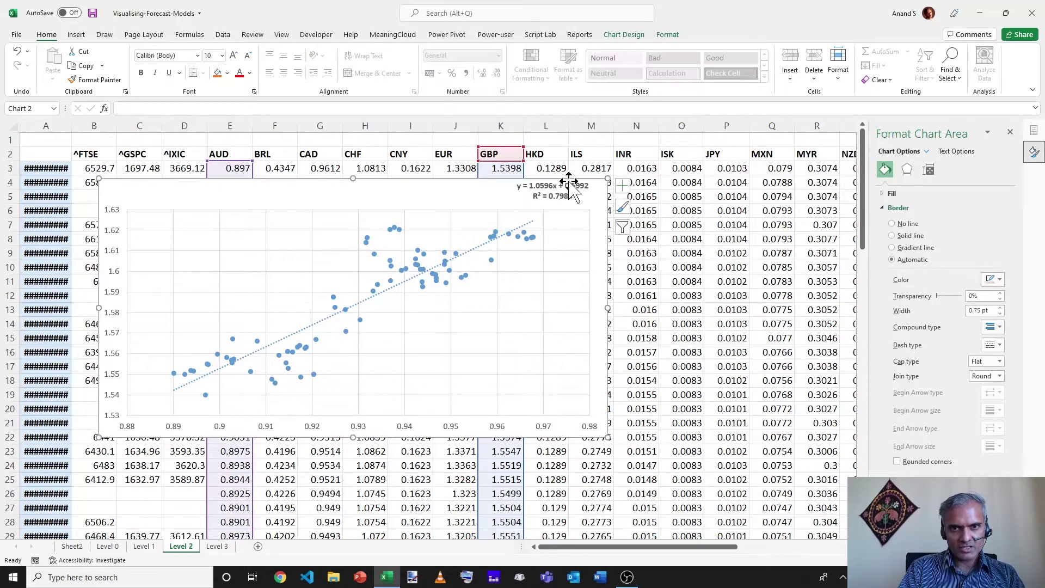
left_click(464, 136)
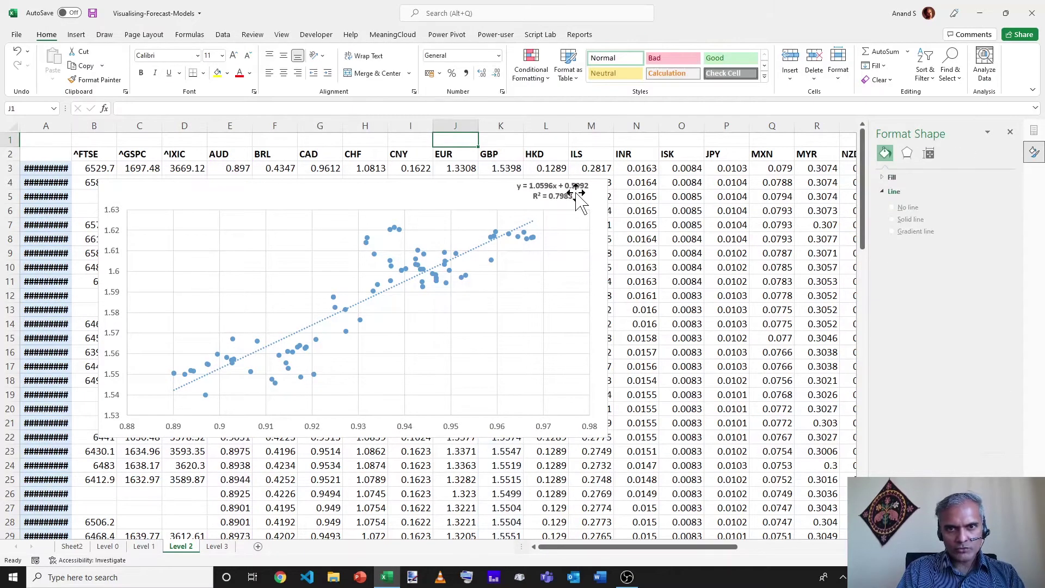
key("alt+i")
key("r")
- Enter =CORREL(F4:F94,E4:E94) in F1 to correlate BRL with AUD, and format the result as a percentage
scroll(575, 193, "up", 3)
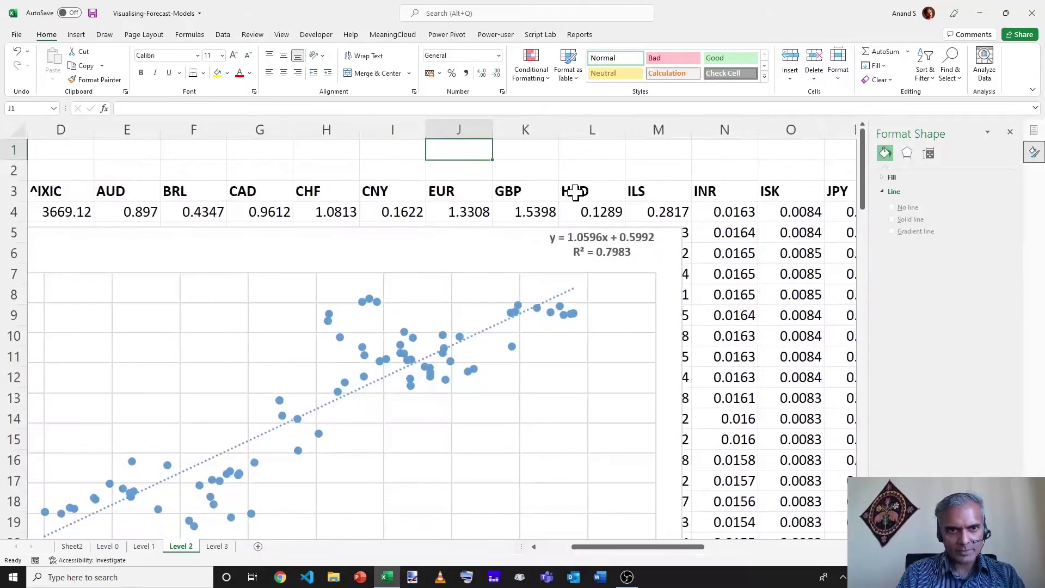
key("ctrl+Home")
left_click(394, 143)
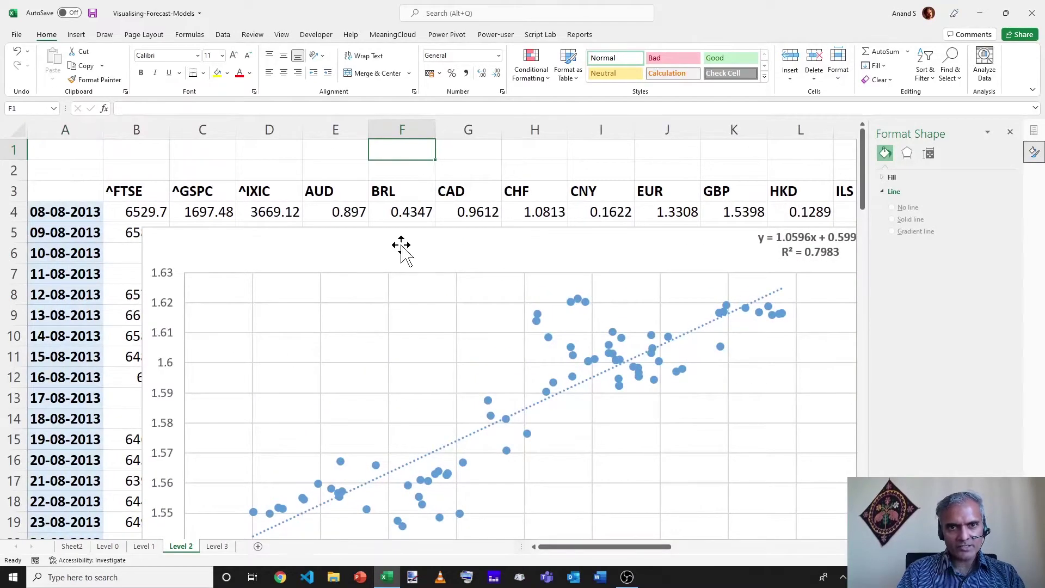
type("=CORREL(")
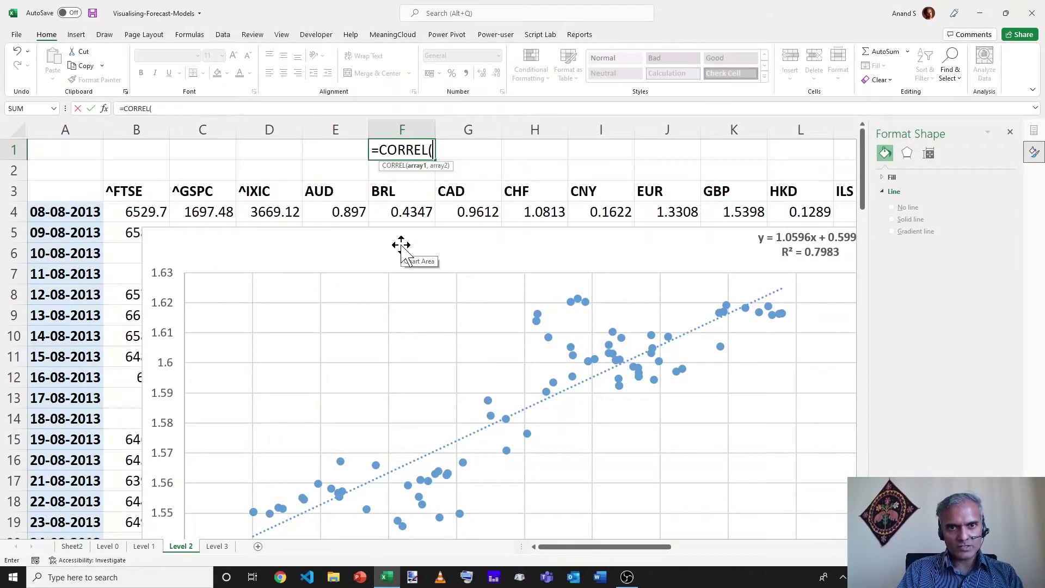
left_click(405, 212)
key("ctrl+shift+Down")
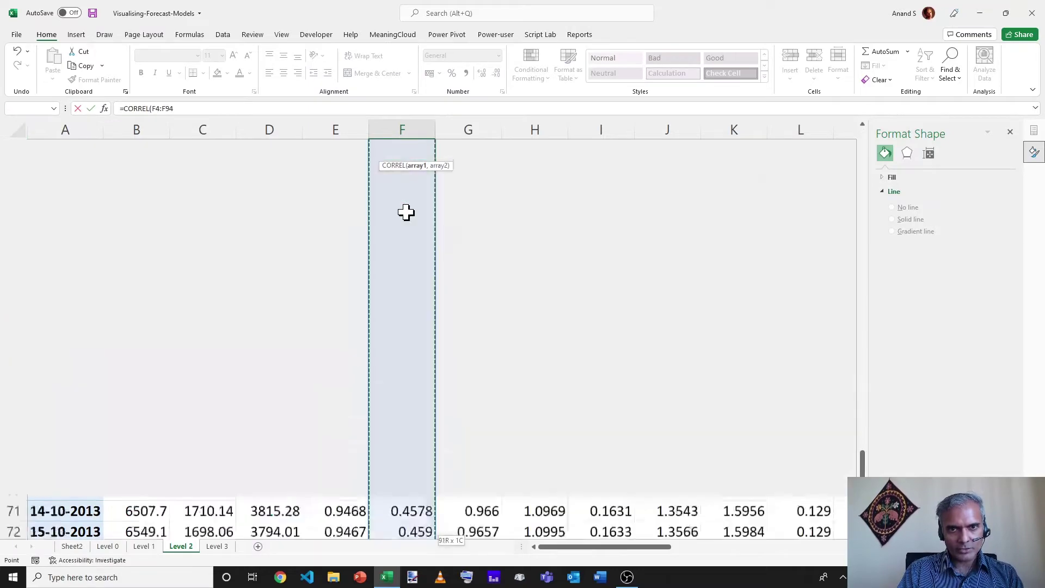
type(",")
key("Left")
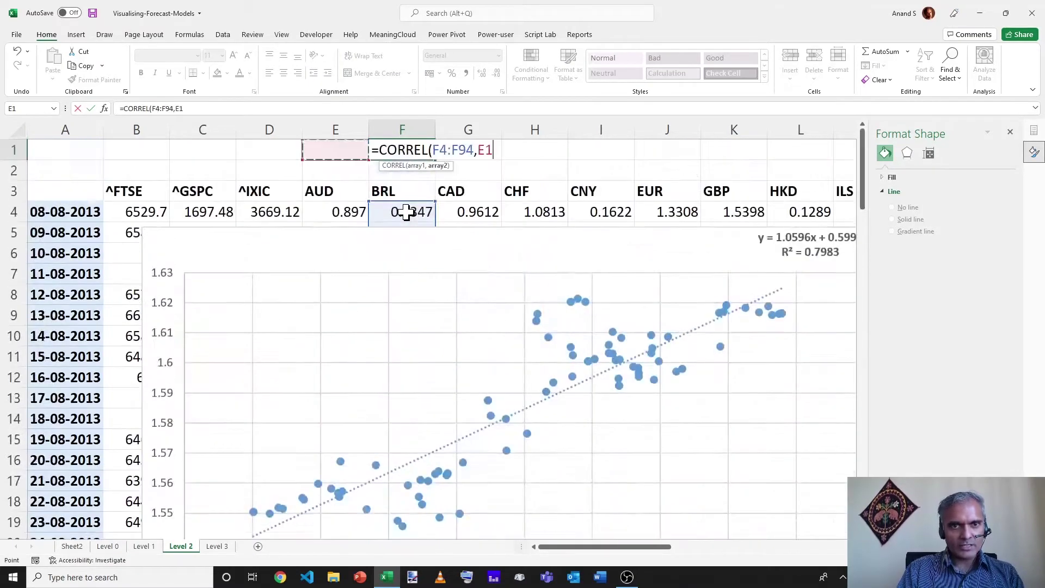
key("Down")
key("Down")
key("Down")
key("ctrl+shift+Down")
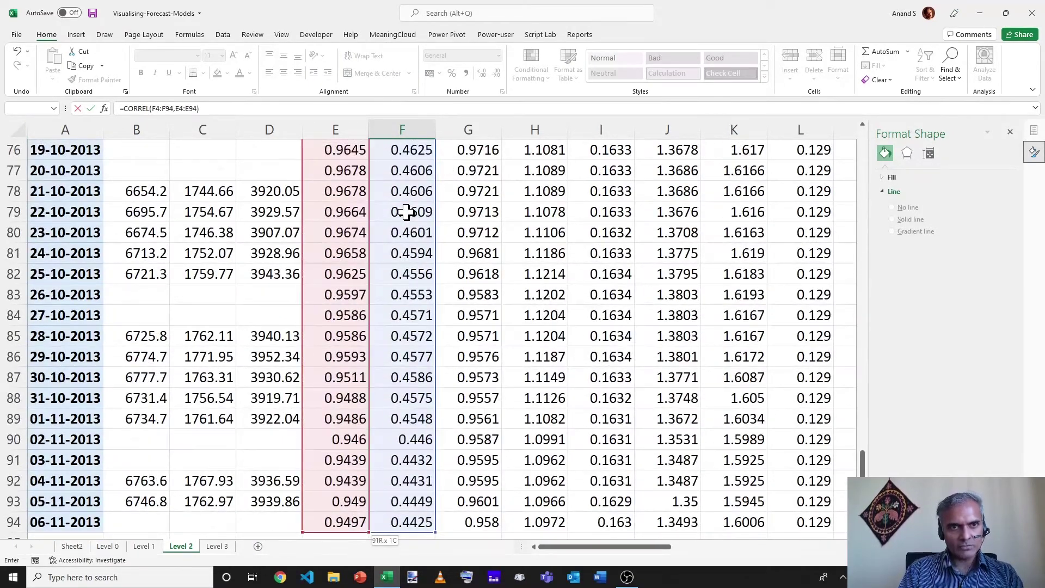
key("ctrl+Return")
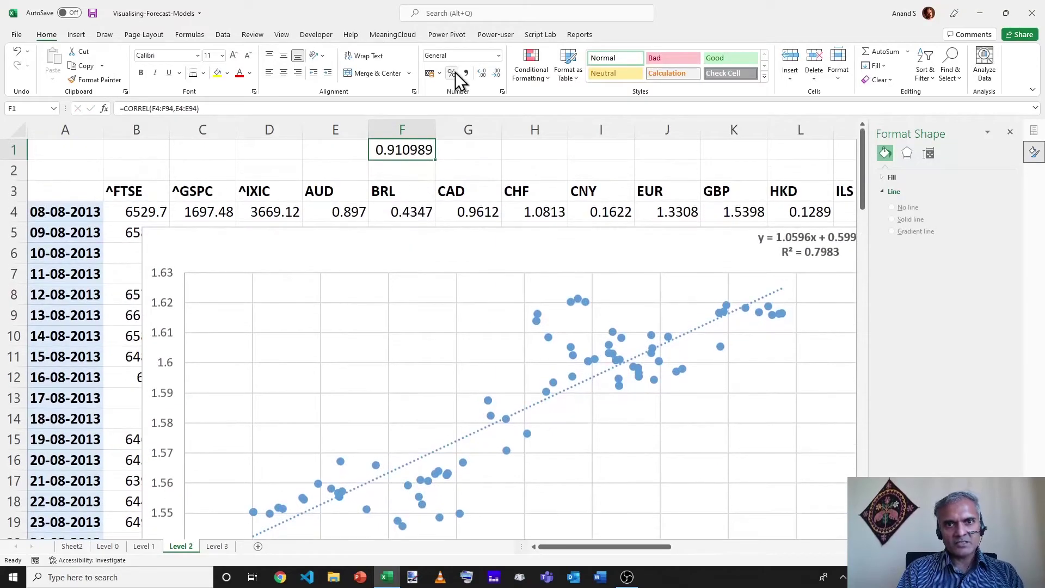
left_click(455, 71)
- Edit the CORREL formula in F1 so its second range reads E$4:E$94
key("F2")
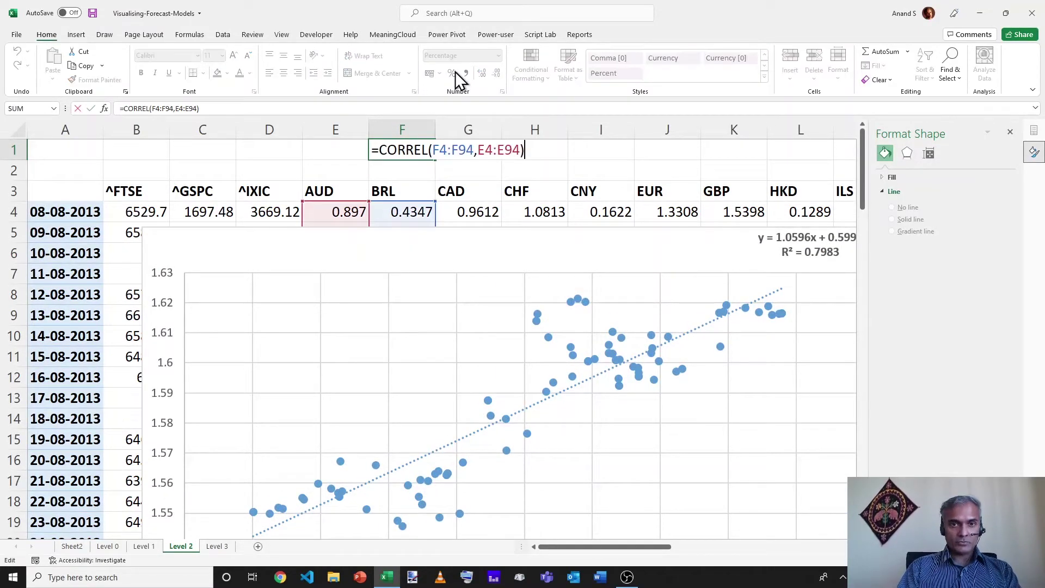
key("Left")
key("Left")
key("Left")
key("Left")
key("Left")
key("Left")
type("$")
key("Right")
key("Right")
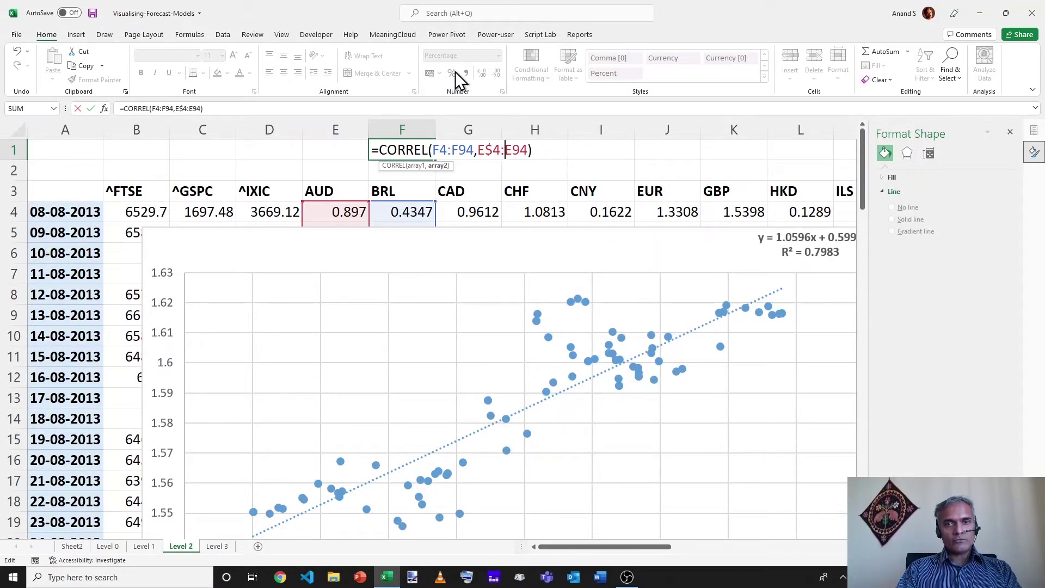
type("$")
key("ctrl+Return")
- Copy the BRL correlation formula across to the CAD and CHF columns, cells G1 and H1
key("ctrl+c")
key("Right")
key("ctrl+v")
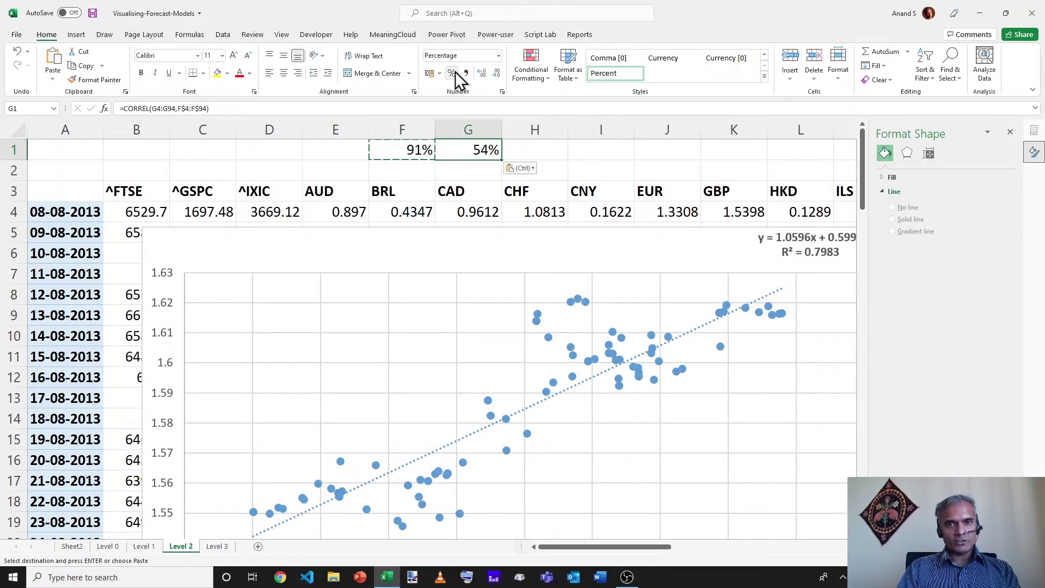
key("ctrl+c")
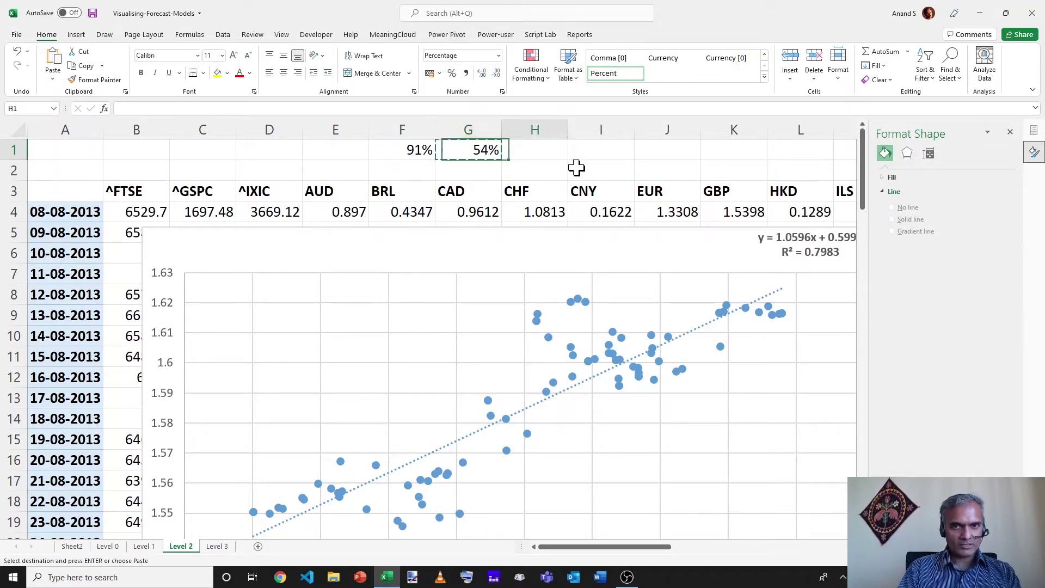
key("Right")
key("ctrl+v")
- Check which ranges the correlation formulas in H1 and F1 refer to
key("F2")
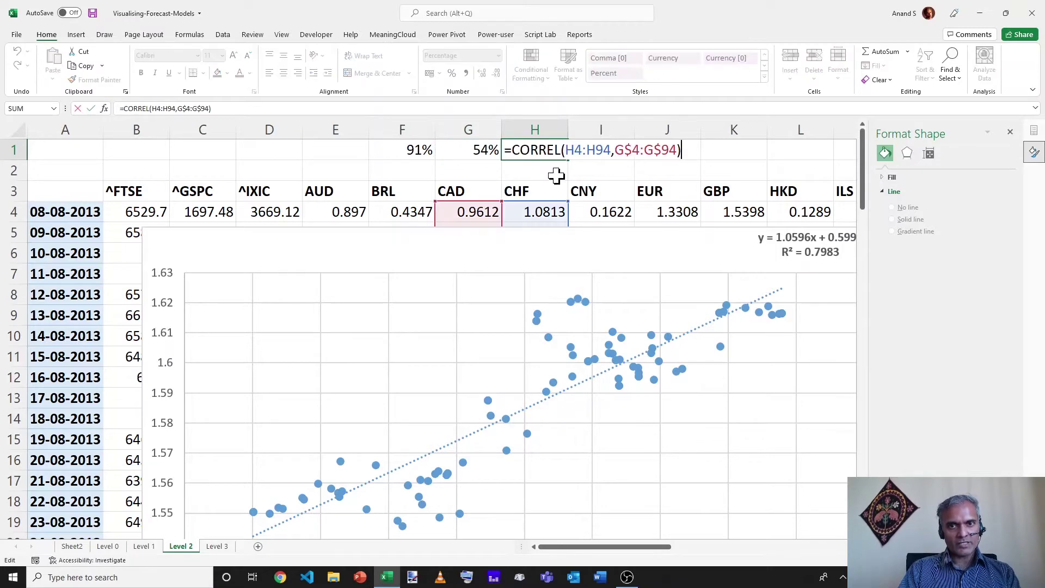
key("Escape")
key("Left")
key("Left")
key("F2")
key("Escape")
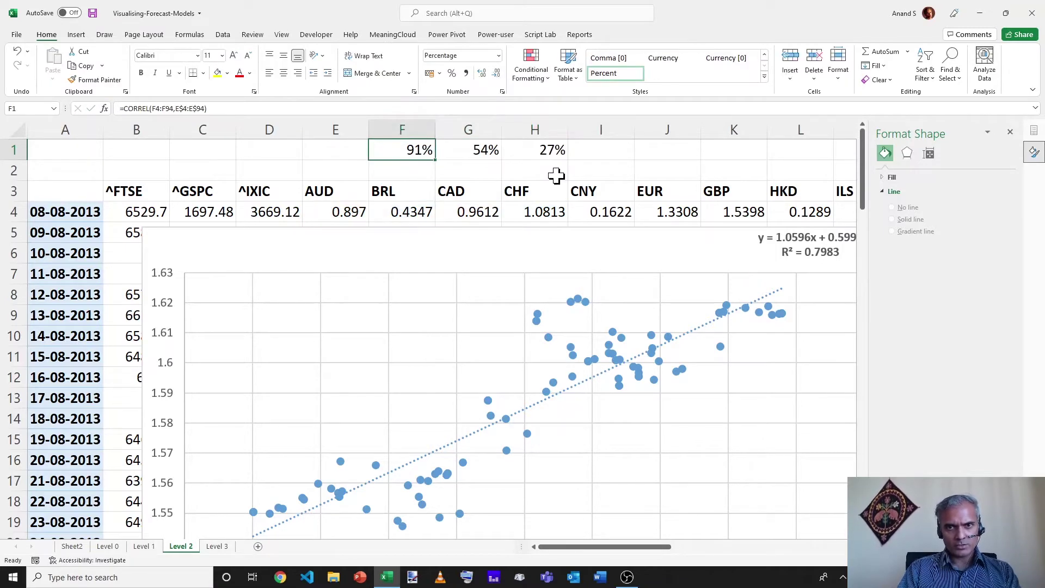
key("F2")
key("Escape")
key("Right")
key("F2")
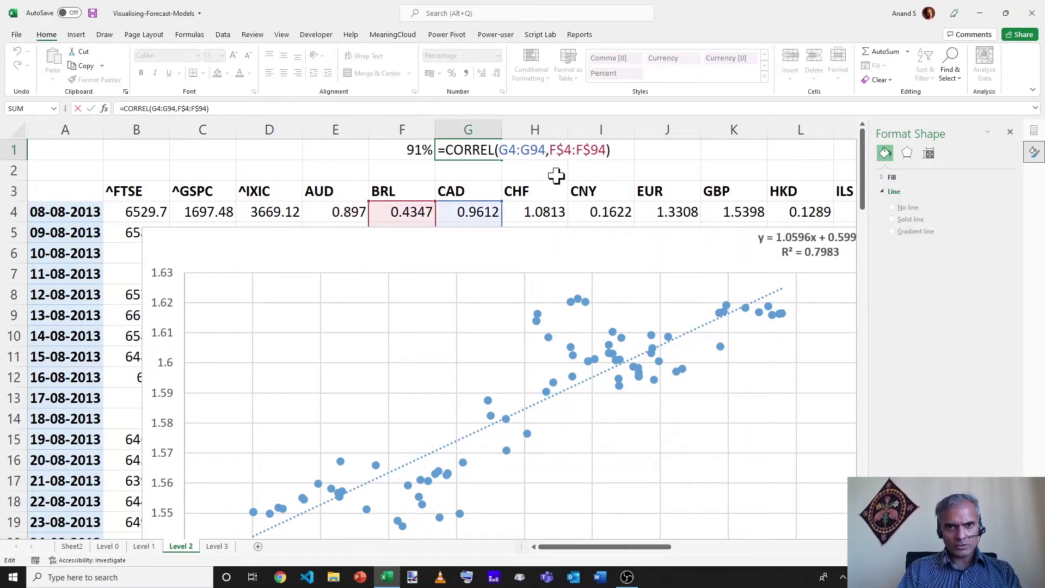
key("Left")
key("Left")
key("Left")
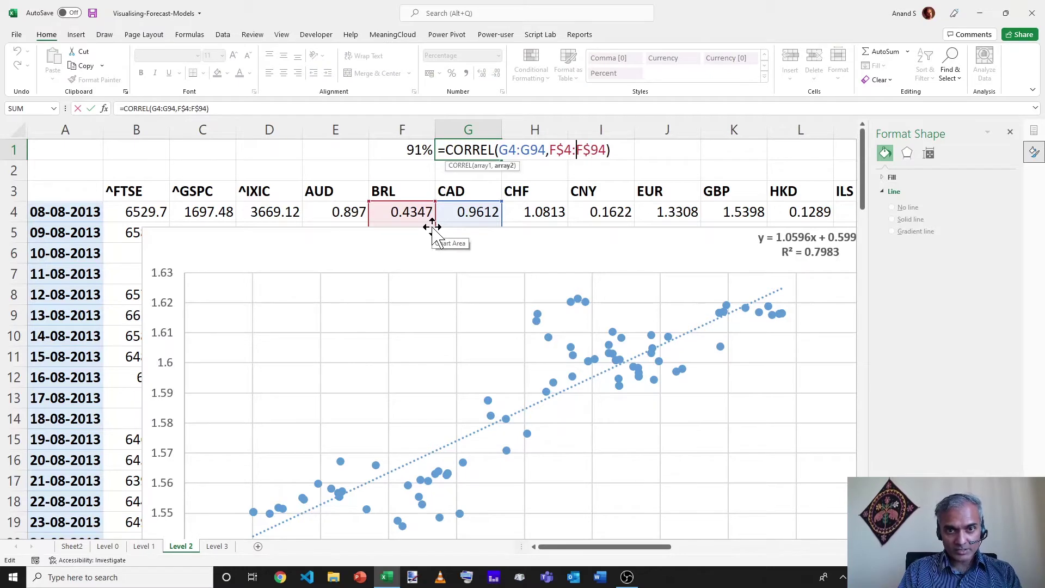
key("BackSpace")
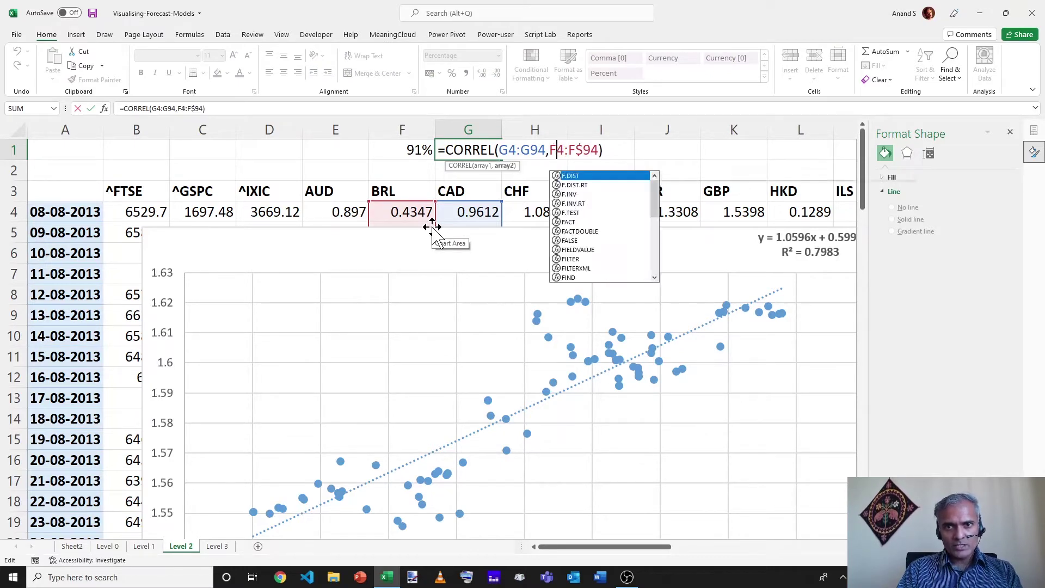
key("Left")
key("Left")
type("$")
key("BackSpace")
key("Escape")
key("Left")
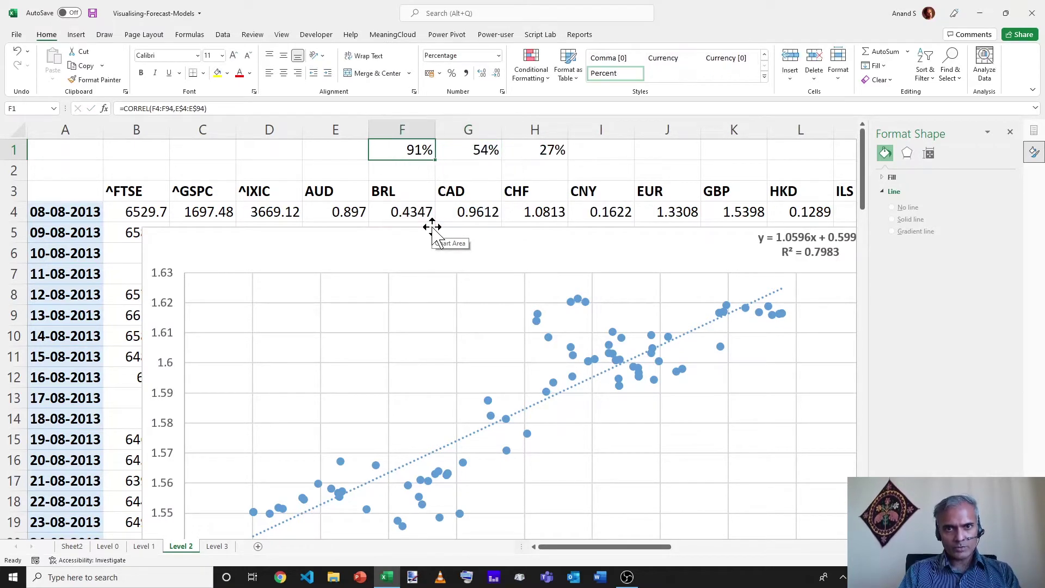
key("F2")
key("Escape")
- Change the second range of the CORREL formula in F1 to $E4:$E94, locking it to the AUD column
key("Home")
key("Right")
key("Right")
key("Right")
key("Right")
key("Right")
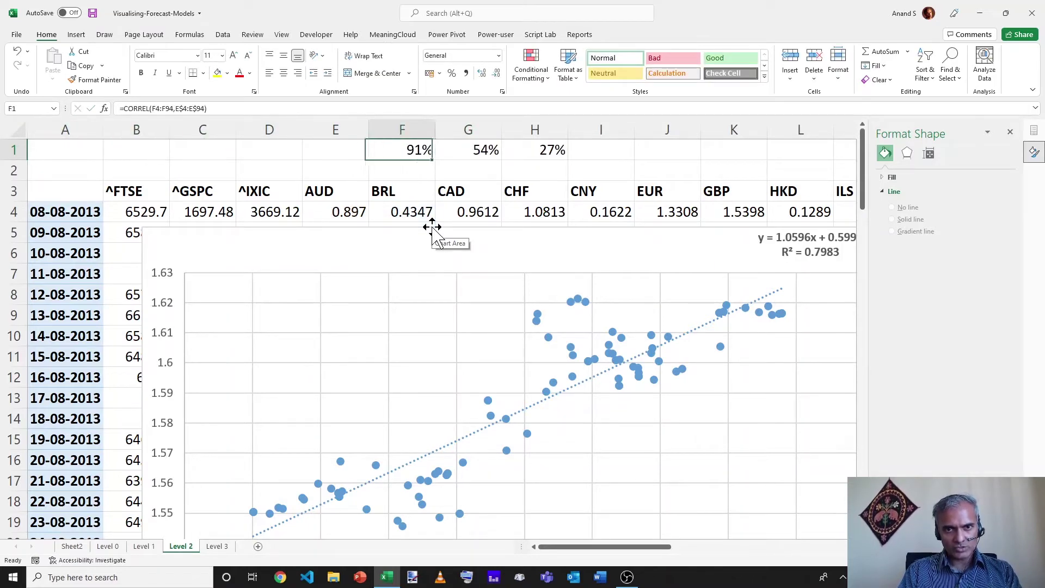
key("F2")
key("BackSpace")
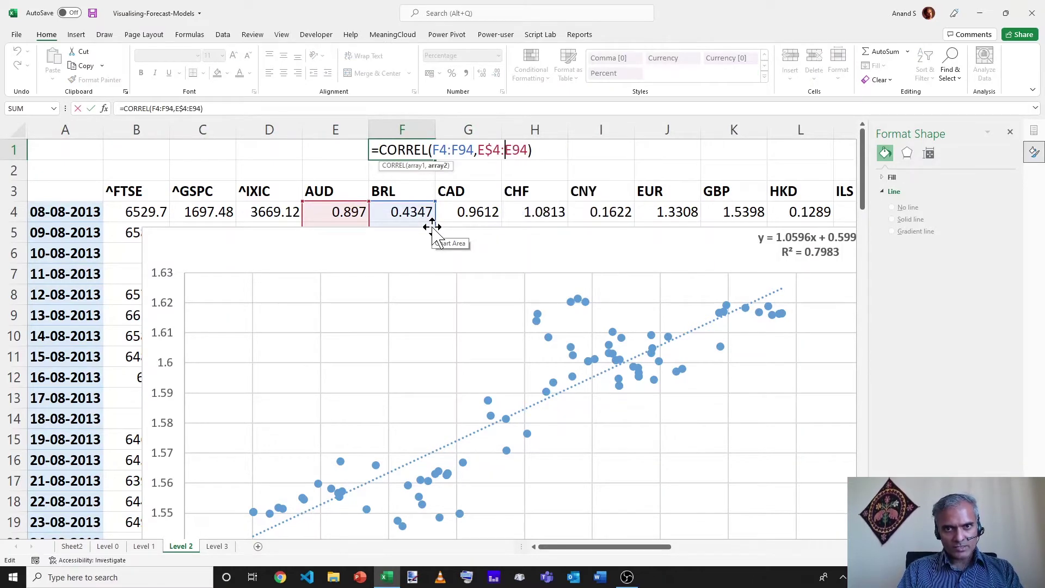
key("Left")
type("$")
key("BackSpace")
key("Left")
type("$")
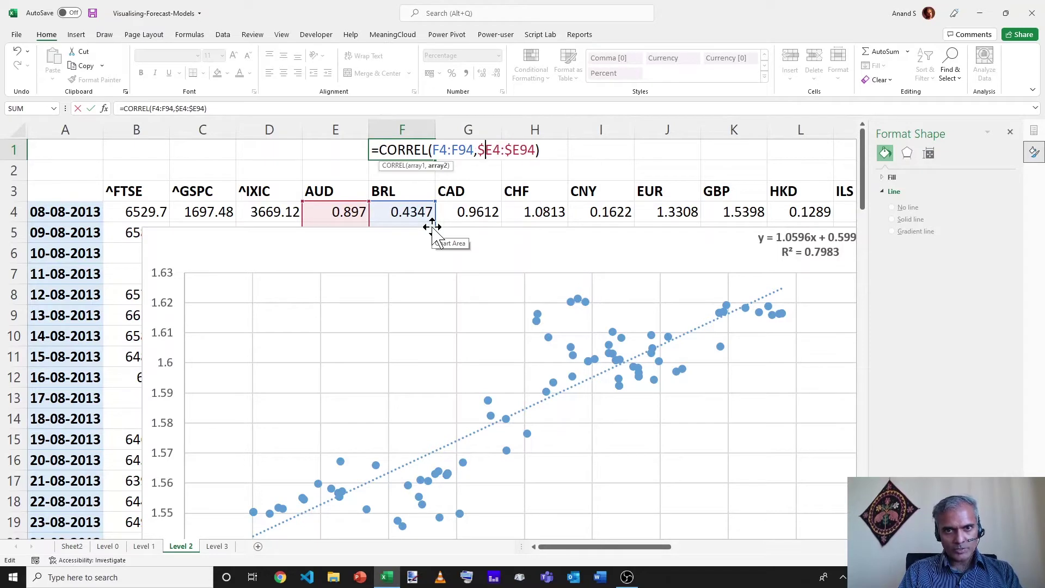
key("ctrl+Return")
- Copy the corrected F1 formula to G1 and H1, checking that each still references the AUD column
key("ctrl+c")
key("Right")
key("ctrl+v")
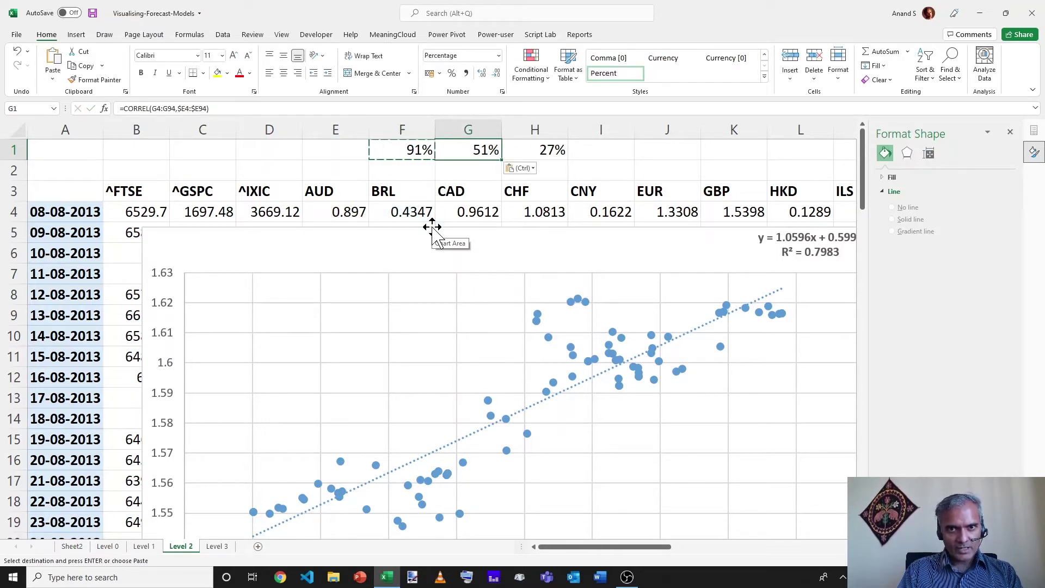
key("F2")
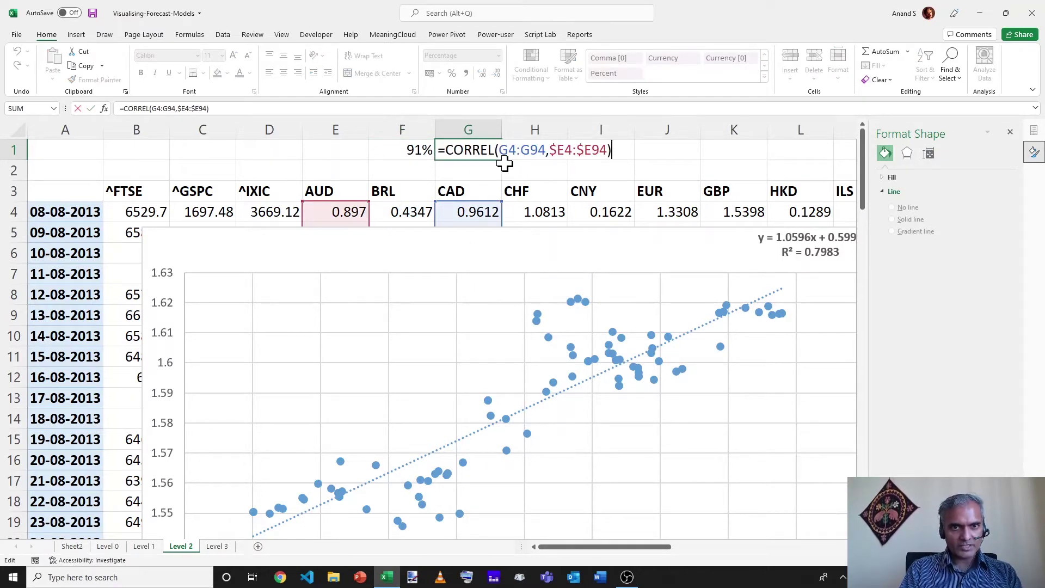
key("Escape")
key("ctrl+c")
key("Right")
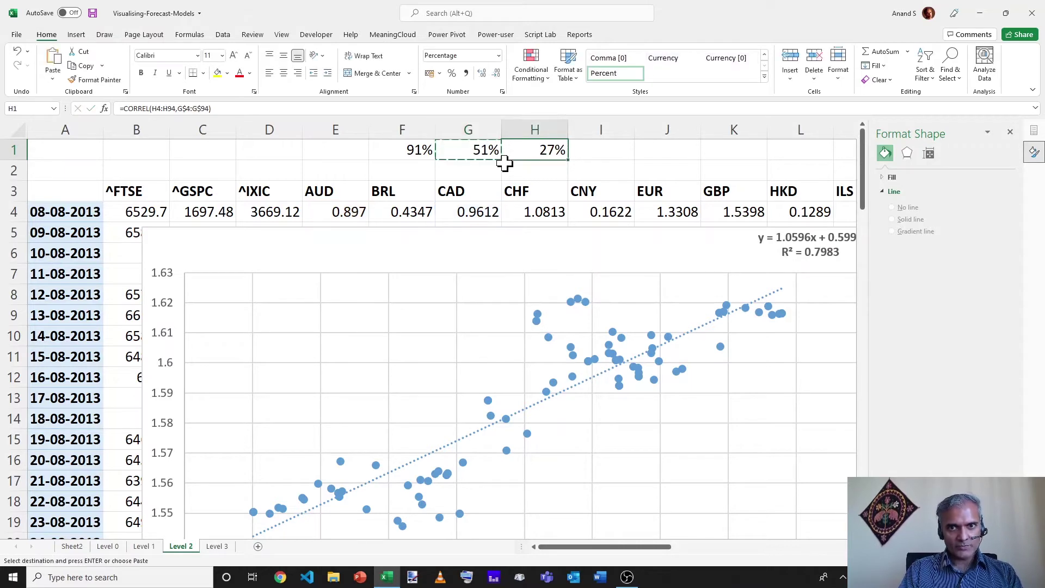
key("Return")
key("F2")
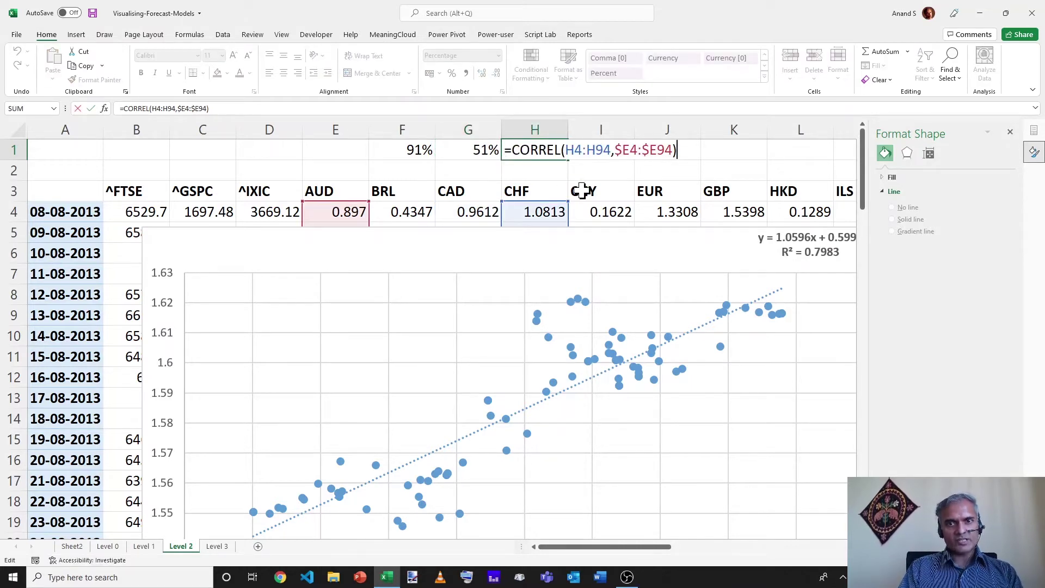
key("Escape")
- Copy the H1 correlation formula across I1:L1 for CNY, EUR, GBP and HKD
key("ctrl+c")
key("Right")
key("ctrl+v")
key("Right")
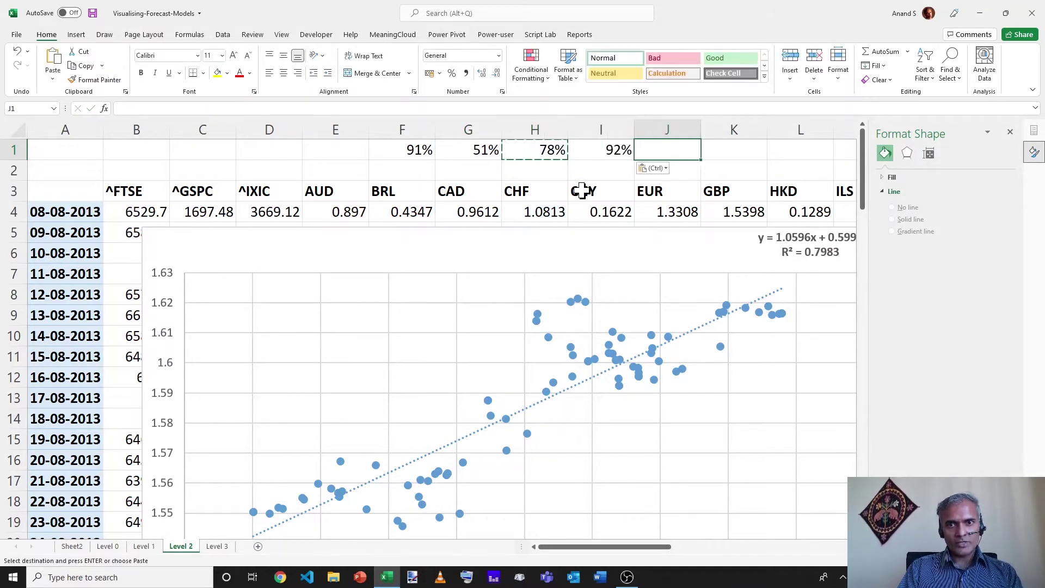
key("ctrl+v")
key("Right")
key("ctrl+v")
key("Right")
key("ctrl+v")
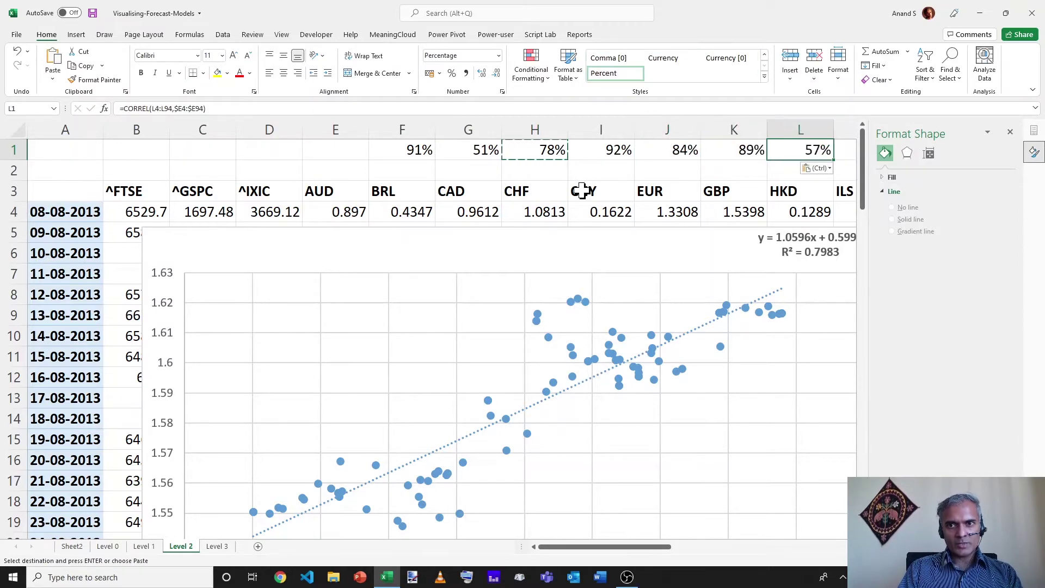
- Apply a green-white color scale to the correlation percentages in F1:L1
key("Right")
key("ctrl+Left")
key("ctrl+Left")
key("ctrl+shift+Right")
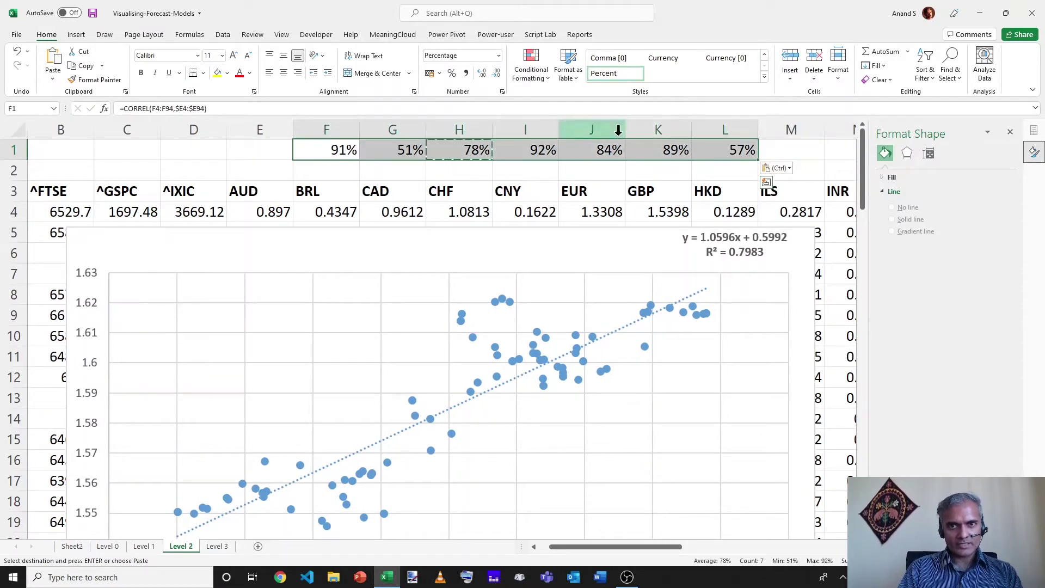
left_click(534, 68)
mouse_move(559, 183)
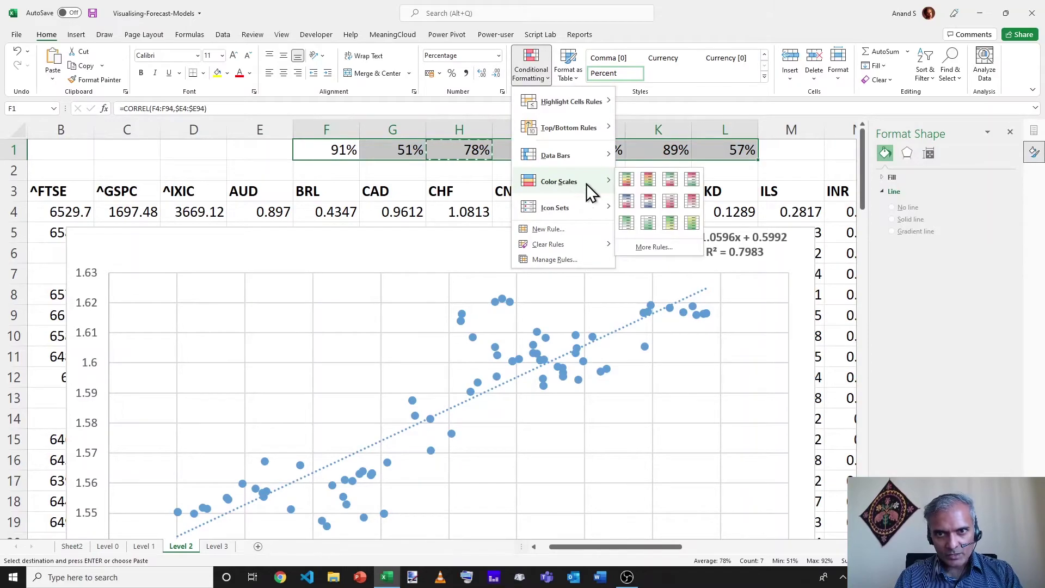
left_click(627, 223)
left_click(700, 155)
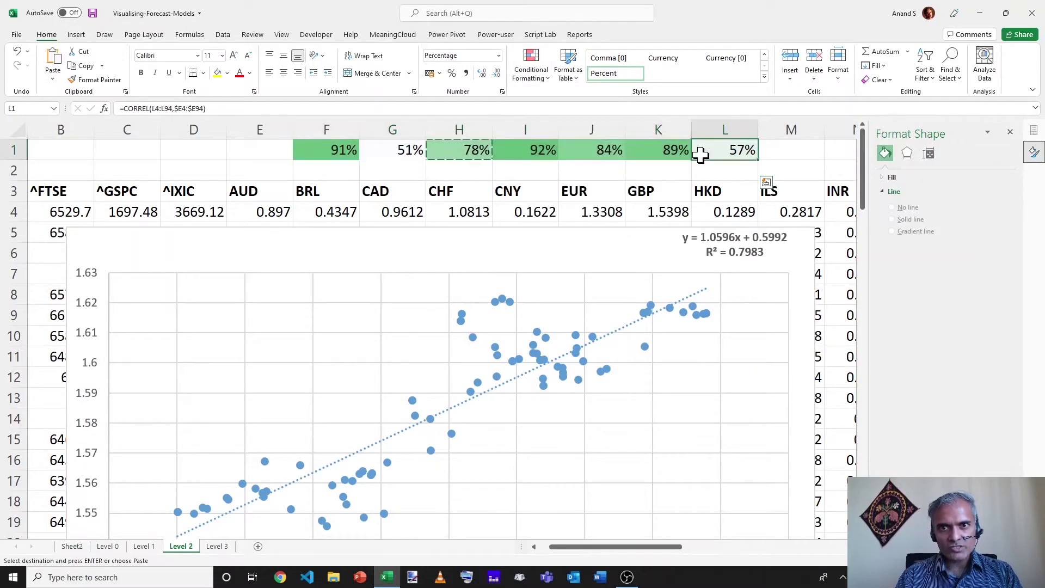
- Fill the L1 correlation formula and its color scale across to Y1, covering ILS through TWD
scroll(700, 155, "down", 7)
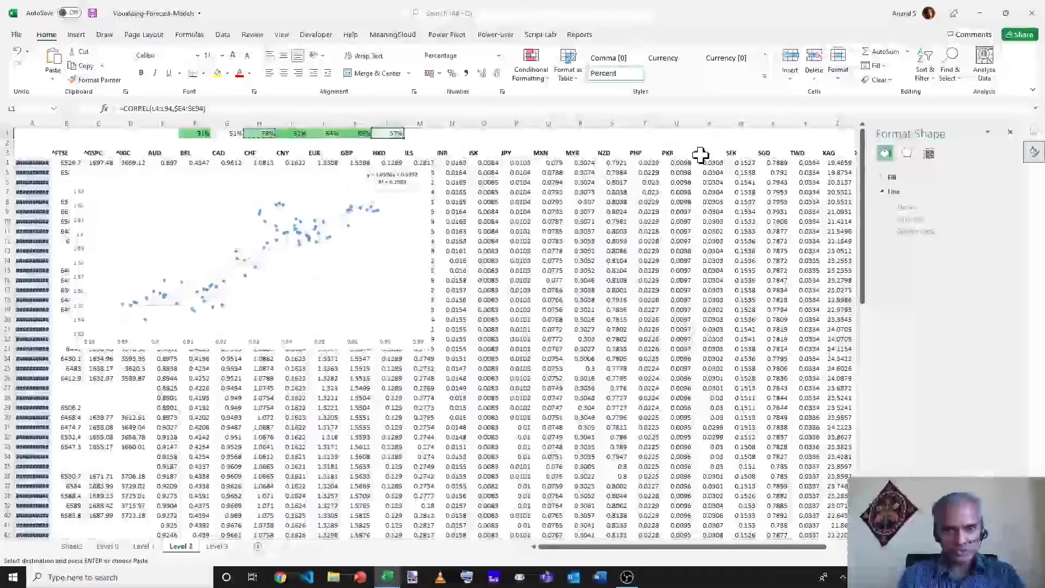
key("Right")
key("shift+Right")
key("shift+Right")
key("shift+Right")
key("shift+Right")
key("shift+Right")
key("shift+Right")
key("shift+Right")
key("shift+Right")
key("shift+Right")
key("shift+Right")
key("shift+Right")
key("shift+Right")
key("shift+Right")
key("shift+Right")
key("shift+Right")
key("shift+Right")
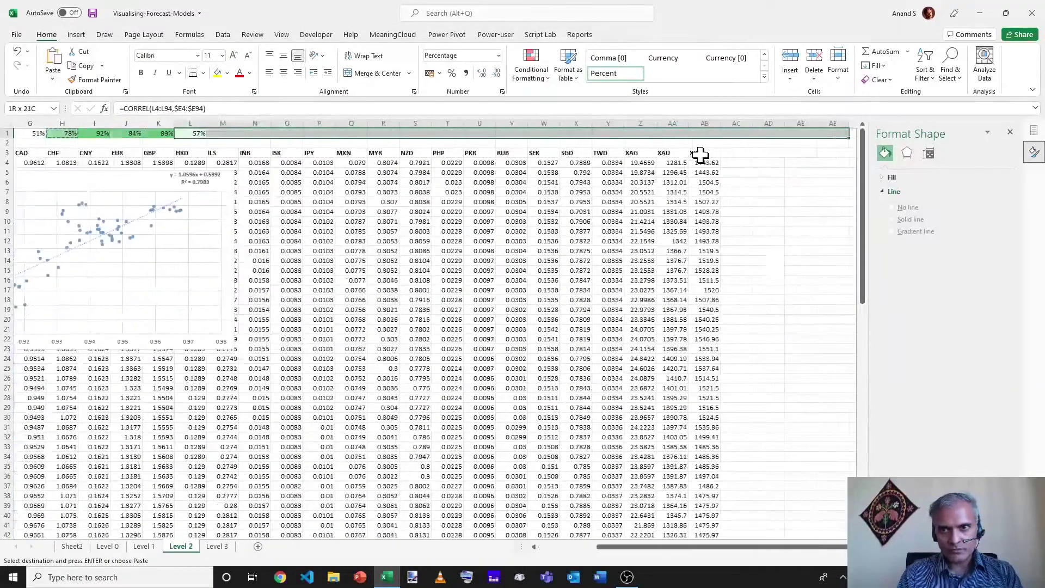
key("shift+Left")
key("shift+Left")
key("shift+Left")
key("shift+Left")
key("shift+Left")
key("shift+Right")
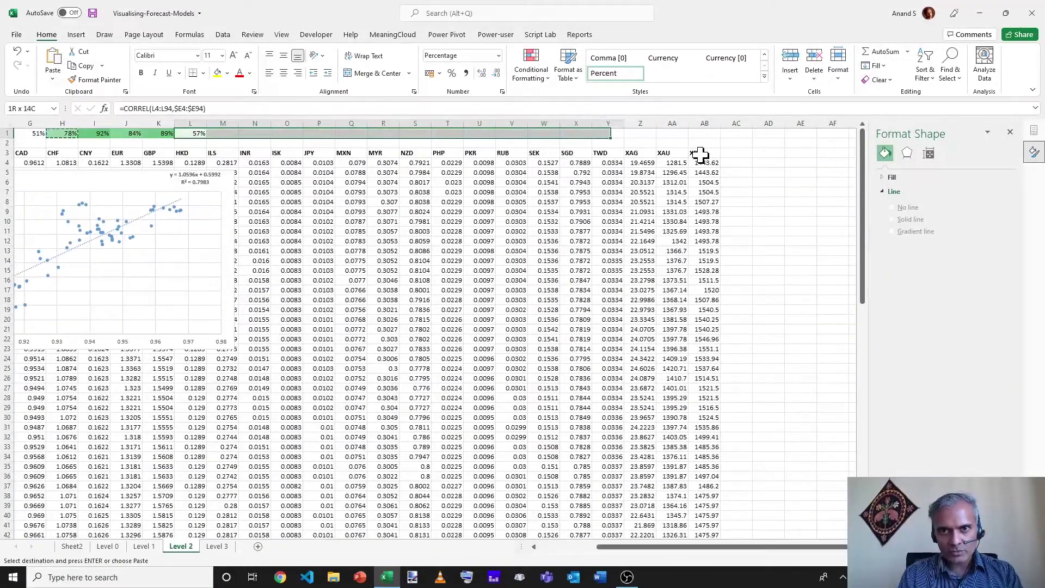
key("Escape")
- Examine the color-scaled correlations with AUD across row 1, including those for CNY and SGD
key("ctrl+Home")
scroll(701, 155, "up", 3)
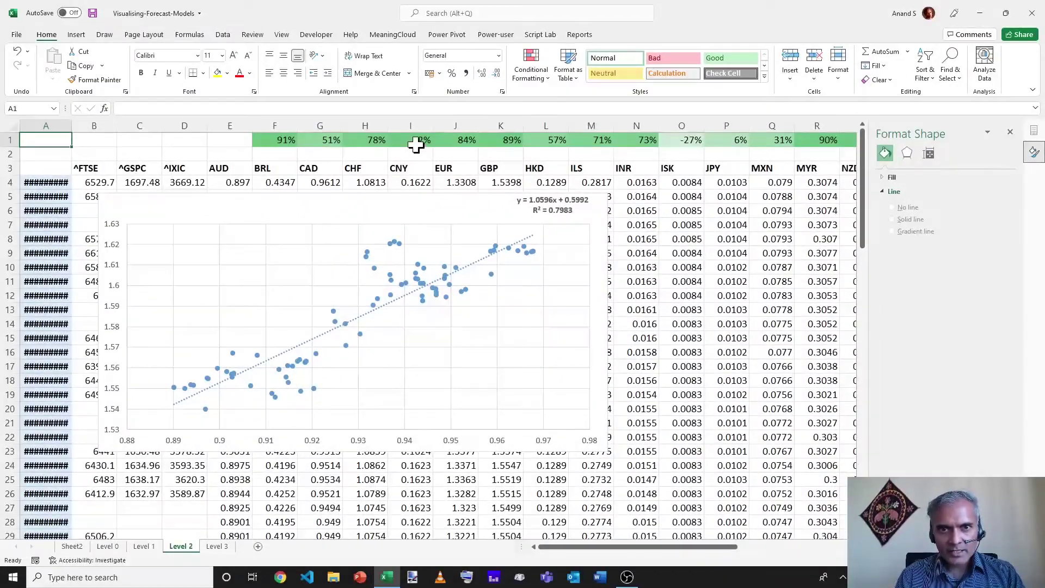
left_click(416, 144)
scroll(415, 141, "right", 4)
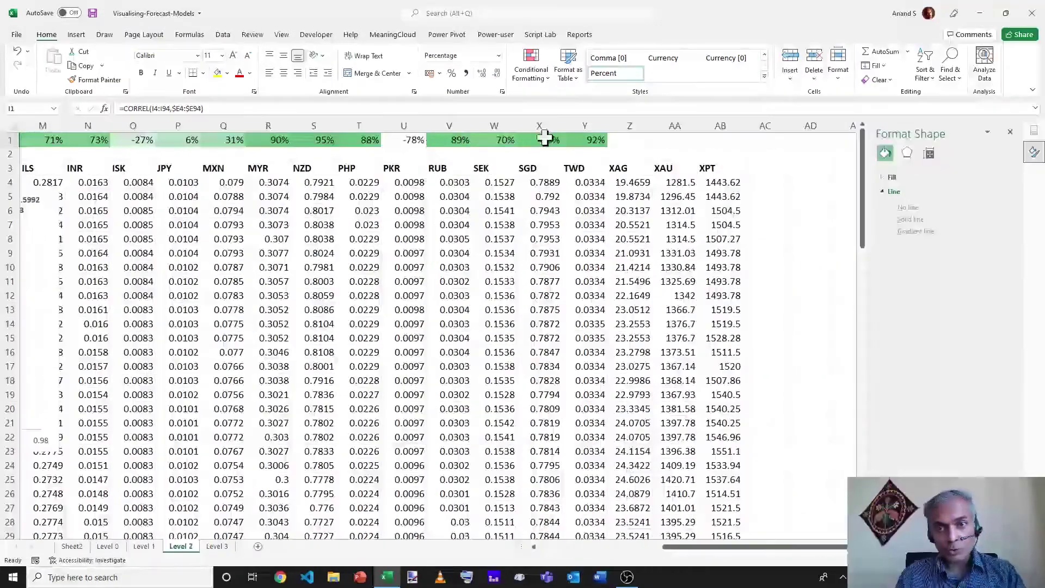
left_click(545, 140)
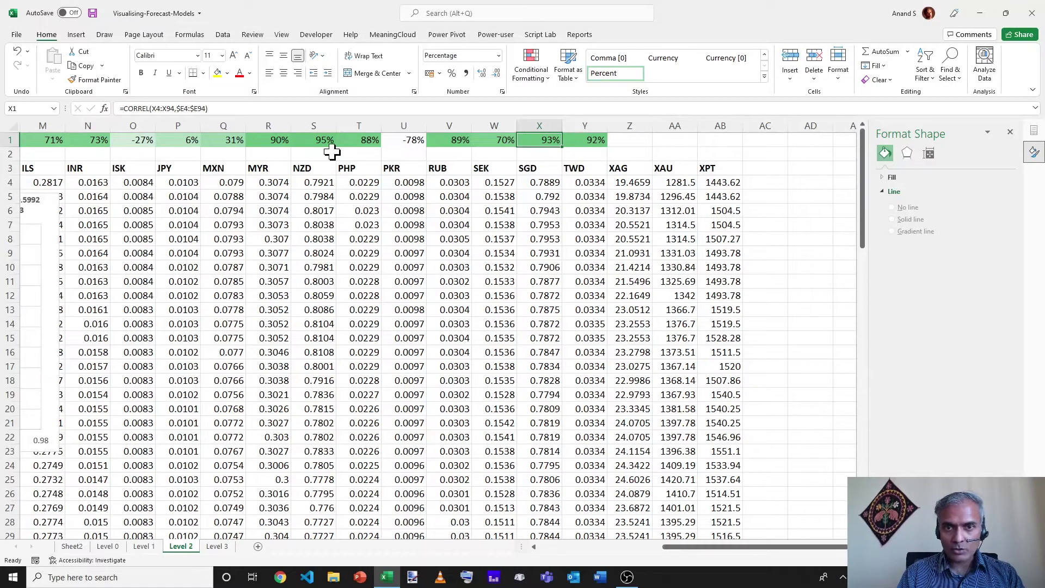
- Switch the scatter chart's compared series from the GBP column to the NZD column and view the resulting plot against AUD
left_click(321, 142)
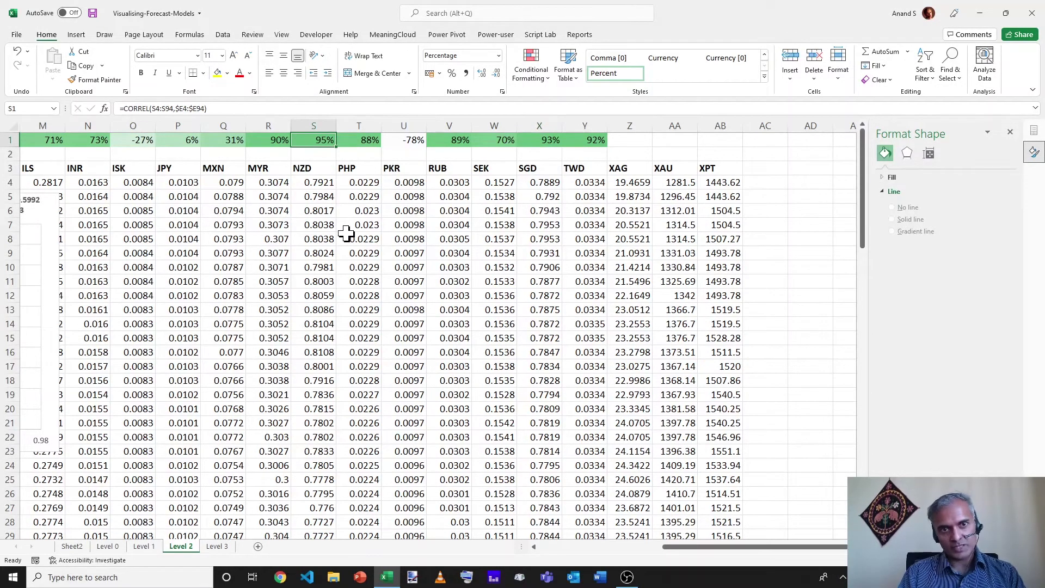
scroll(346, 233, "left", 3)
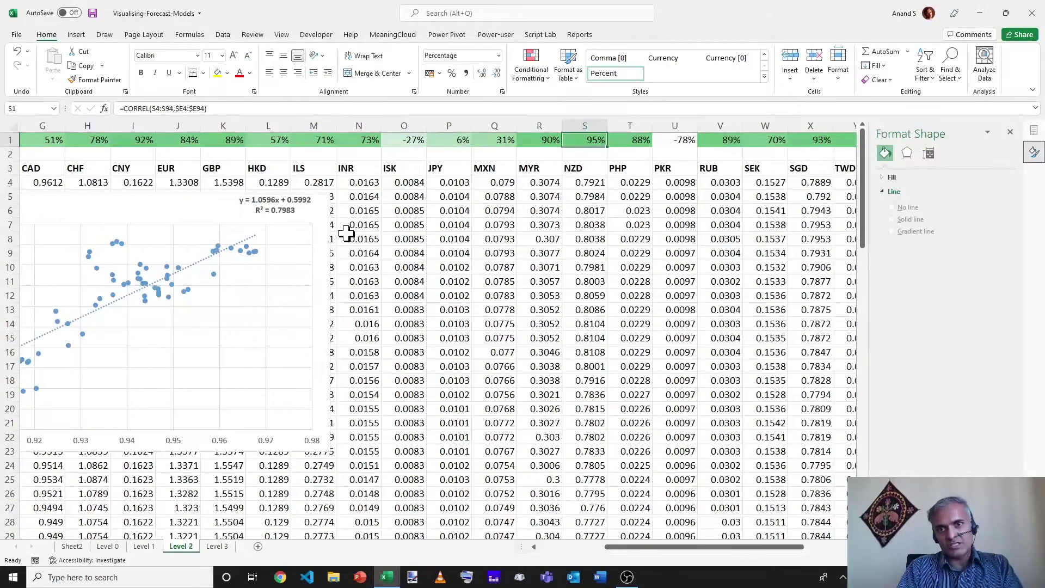
key("ctrl+shift+Down")
key("ctrl+shift+Down")
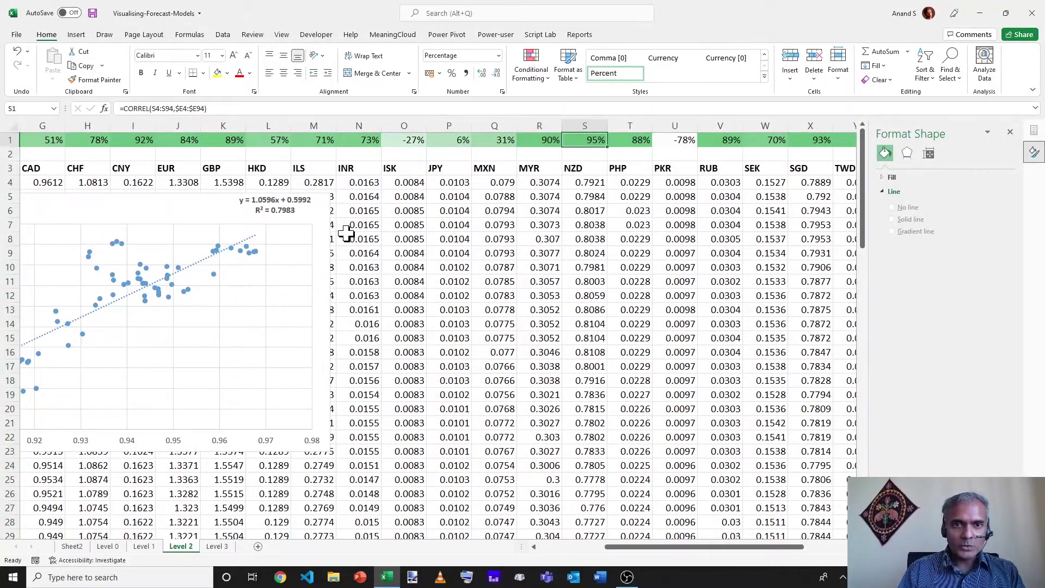
left_click(206, 217)
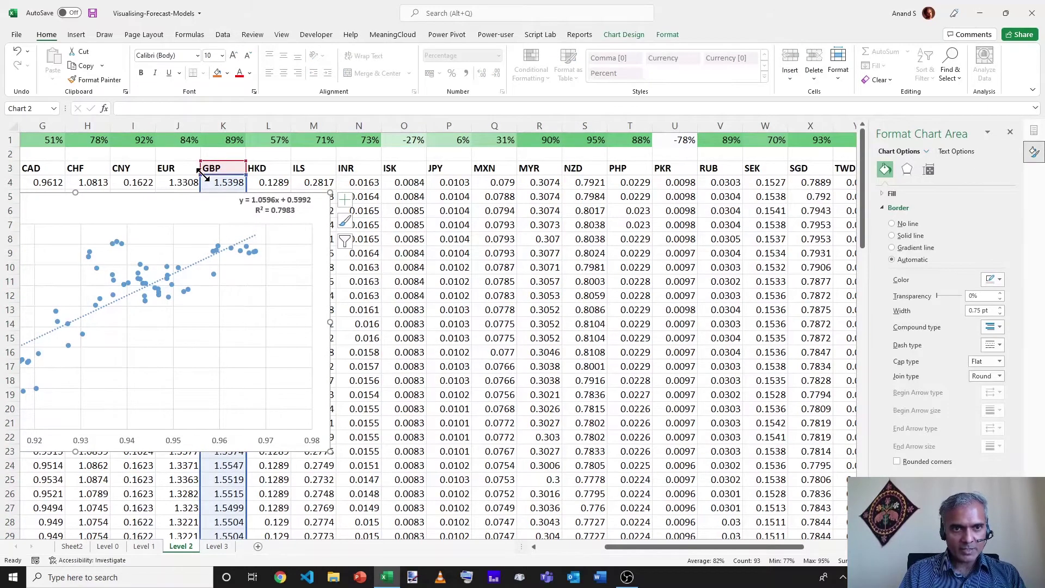
left_click_drag(206, 194, 582, 190)
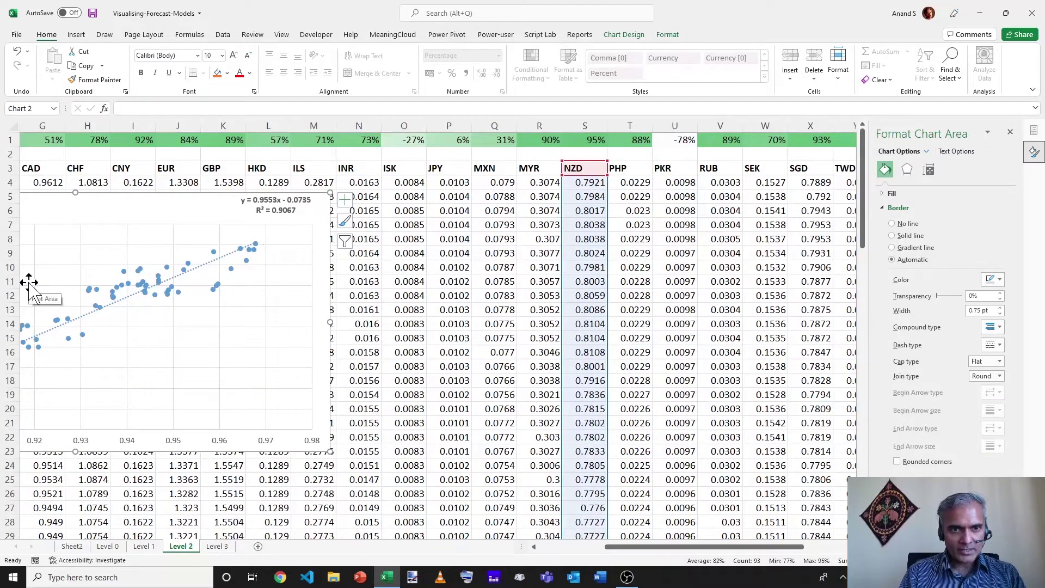
left_click(402, 434)
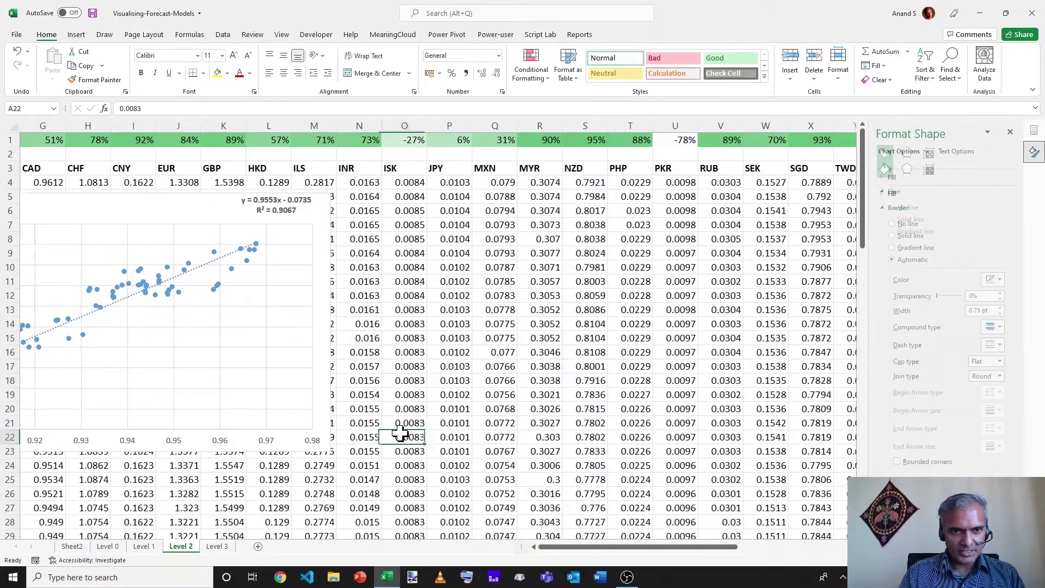
key("Home")
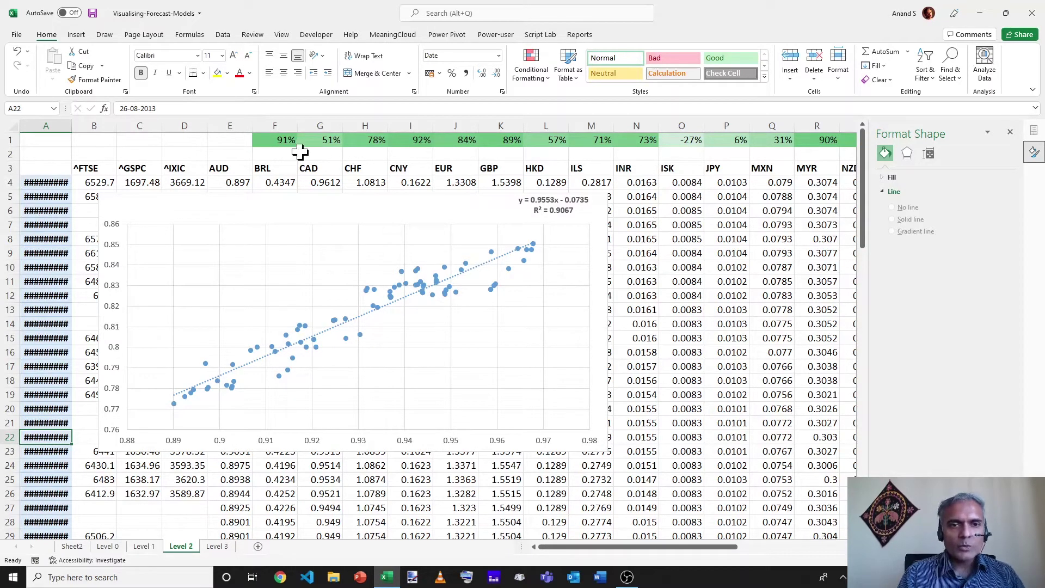
- Label the correlation row by entering "aud" in cell E1, beside the correlation percentages
left_click(281, 140)
key("ctrl+shift+Right")
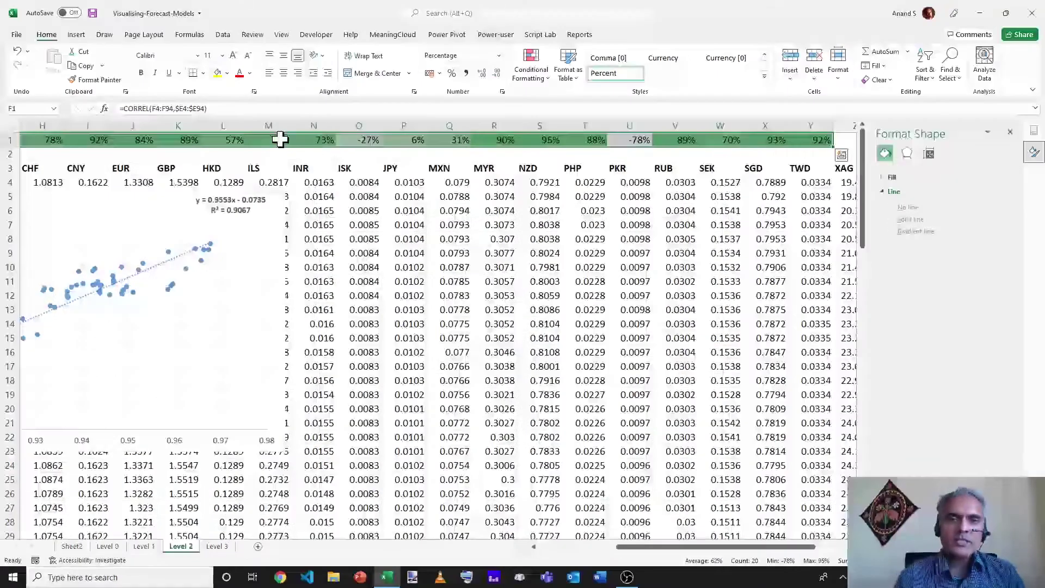
key("Left")
type("au")
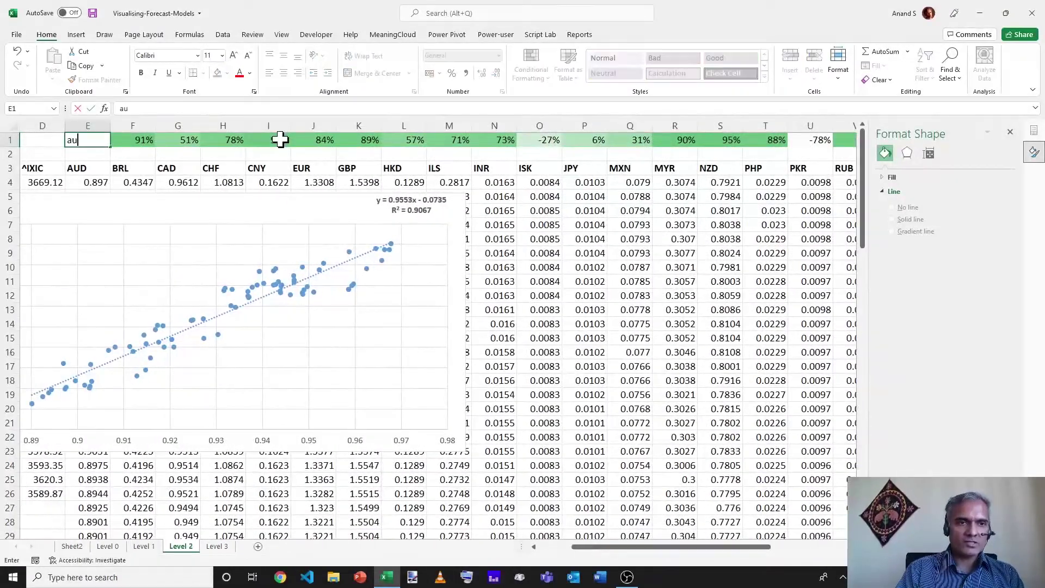
key("ctrl+Return")
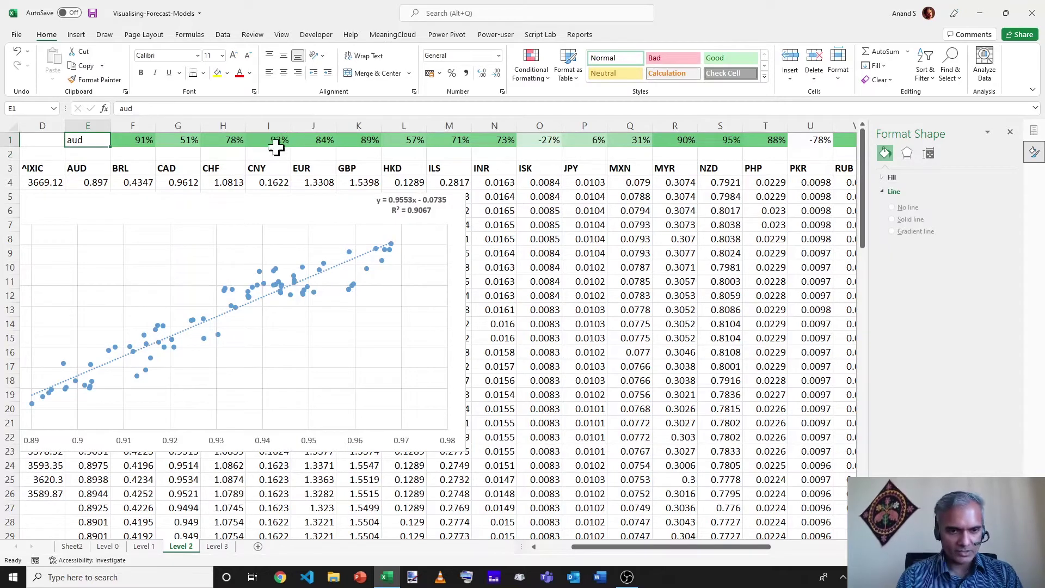
- Examine the full color-scaled correlation matrix on the Level 3 sheet, looking at the CAD and HKD rows
left_click(207, 547)
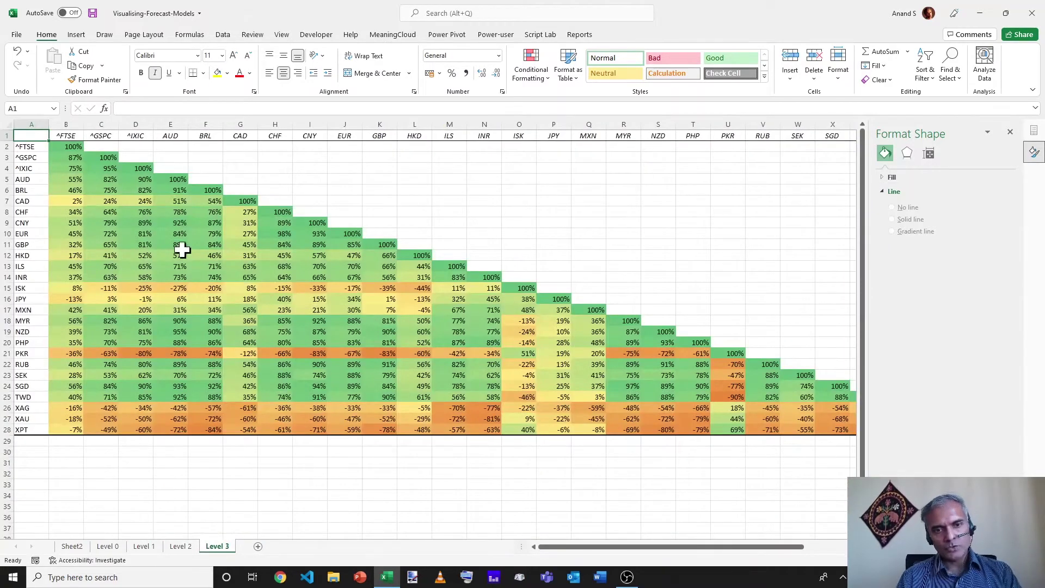
scroll(152, 245, "up", 5)
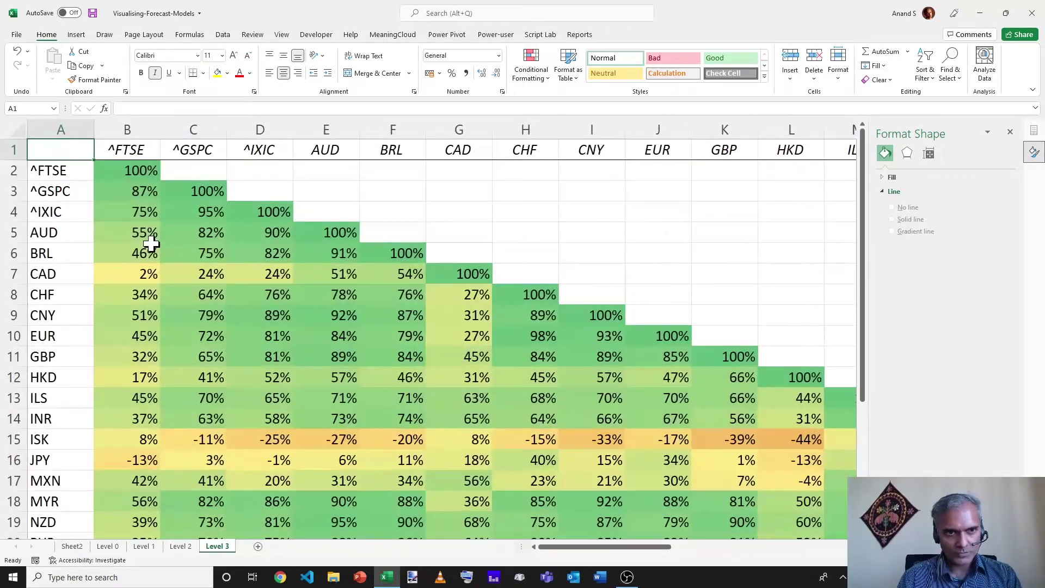
left_click(48, 277)
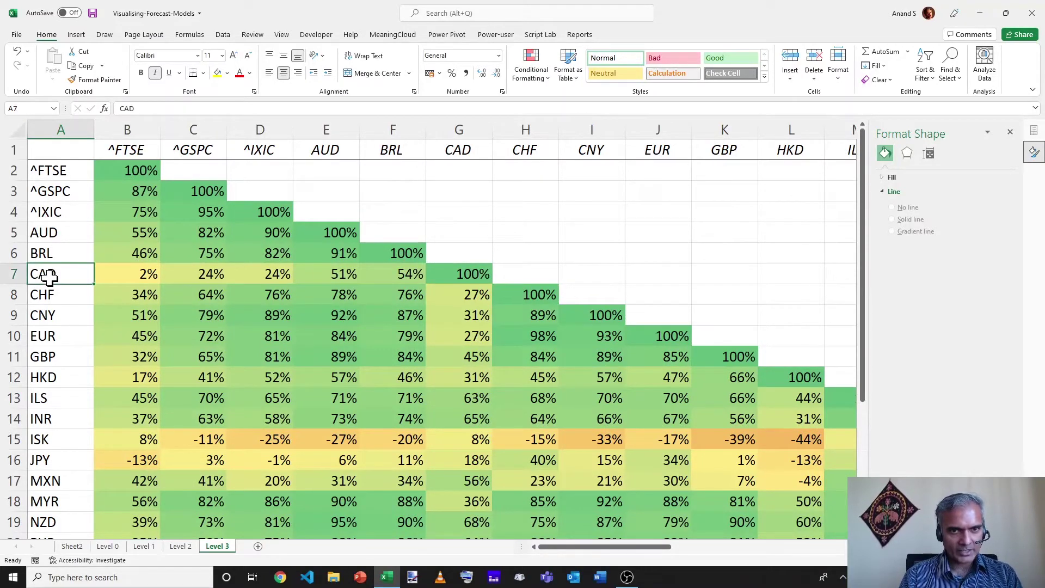
left_click(399, 277)
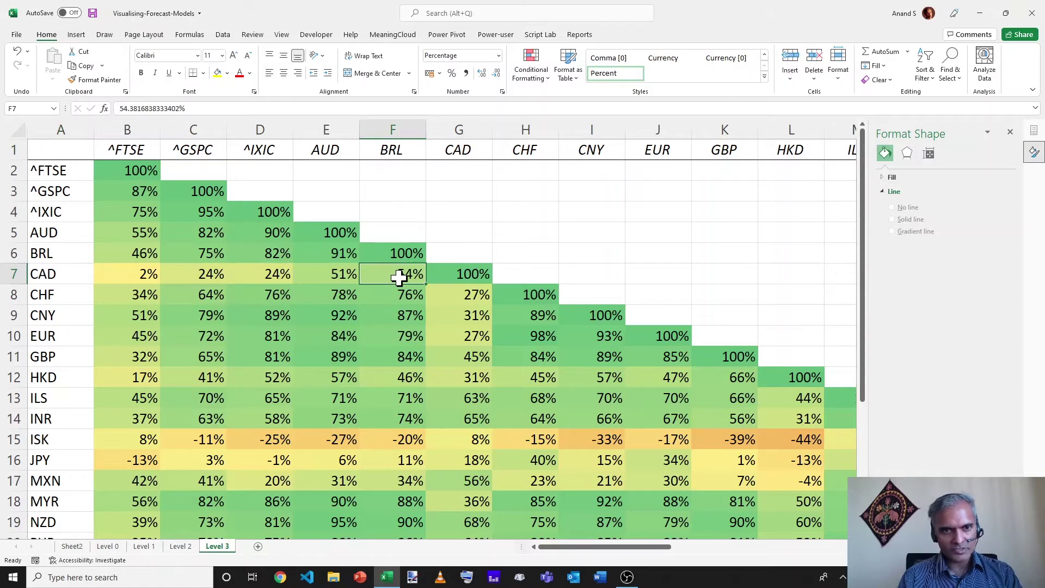
left_click(55, 383)
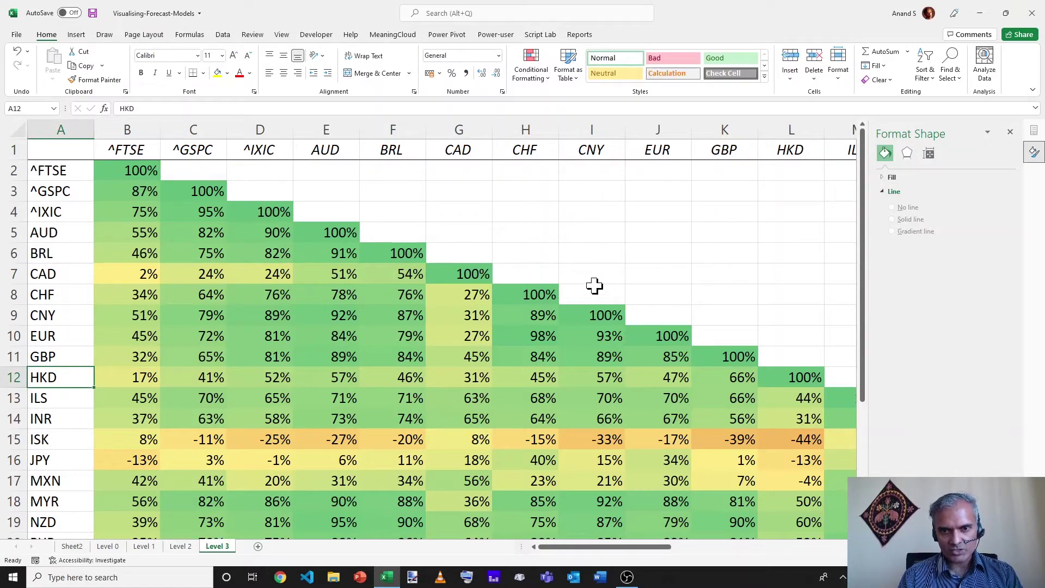
left_click(615, 375)
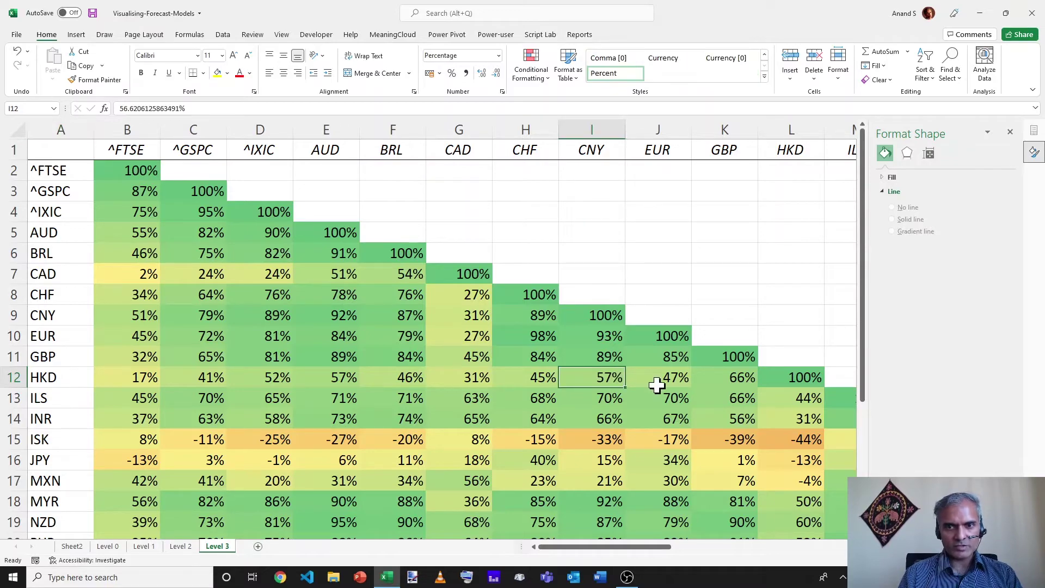
scroll(439, 350, "down", 5)
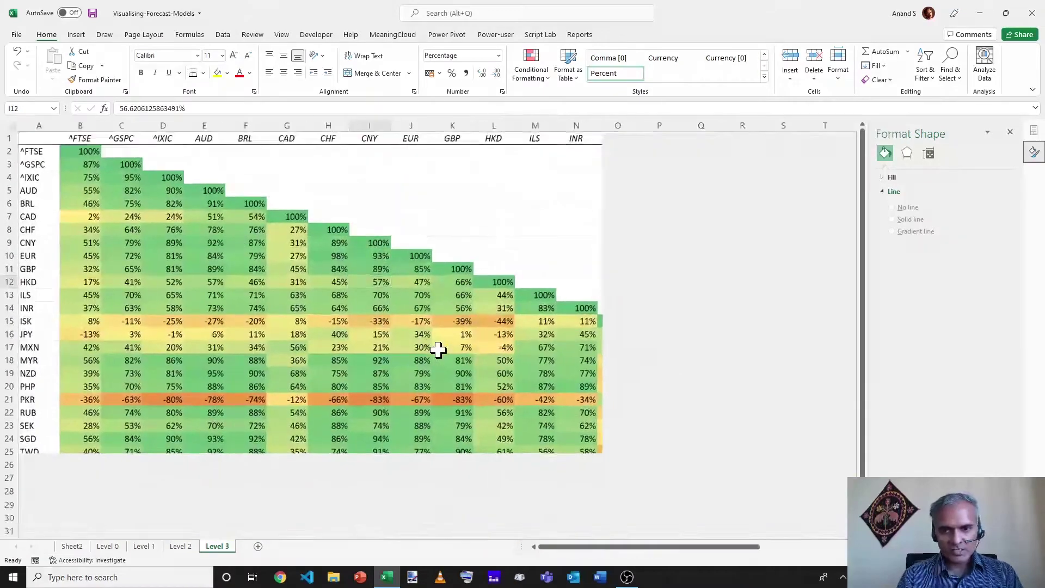
scroll(439, 349, "down", 1)
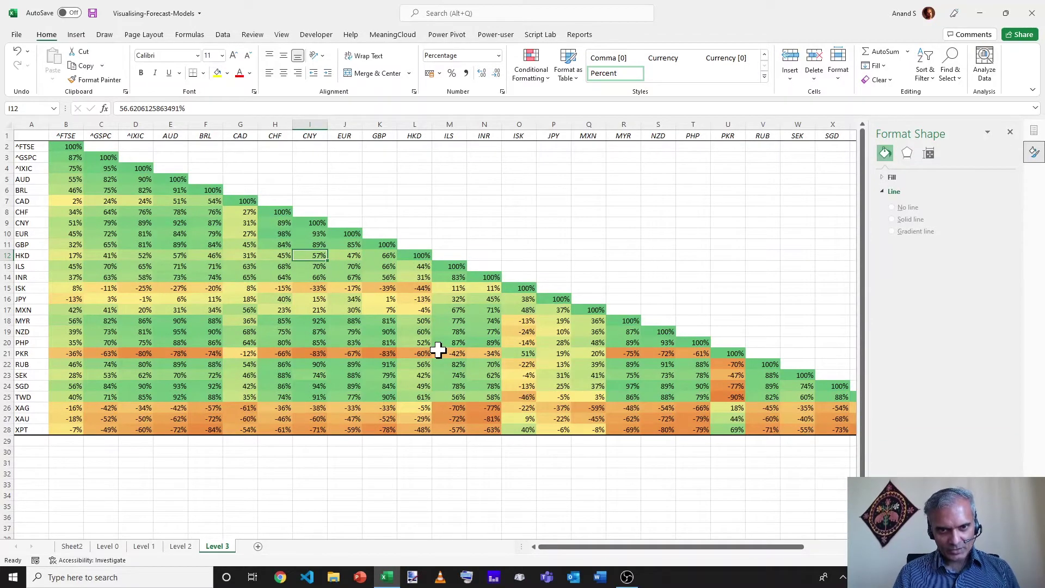
- Examine PKR's correlations along its row and column, including those with XAG, XAU and XPT in U26:U28
left_click(31, 354)
key("shift+space")
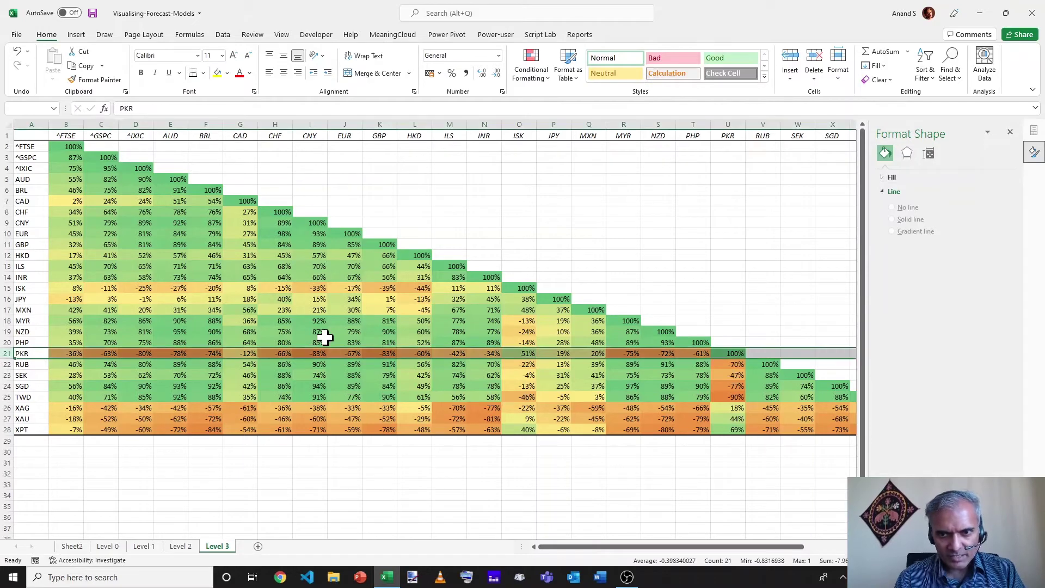
left_click(729, 124, "ctrl")
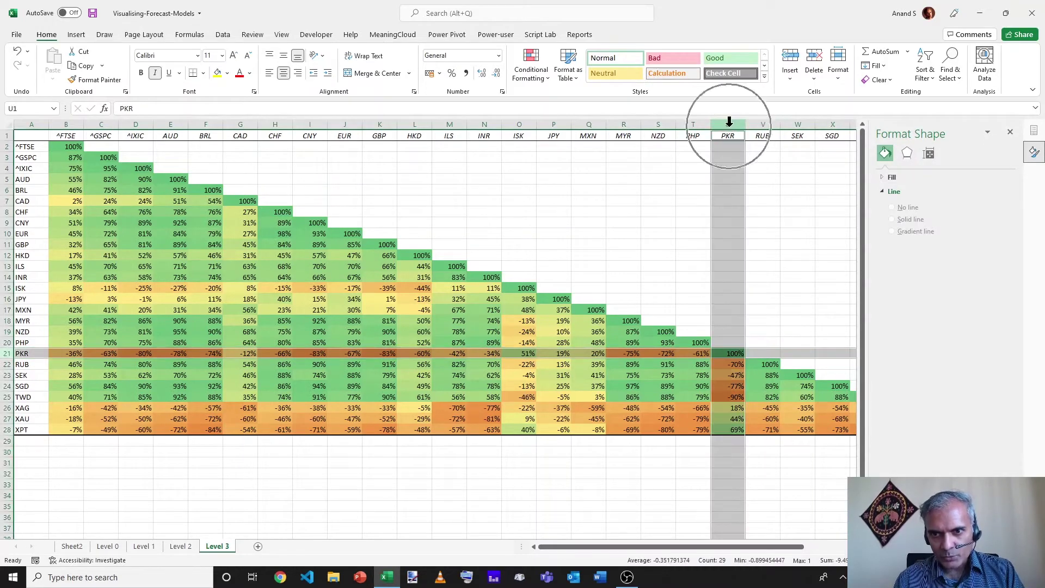
left_click(725, 412)
left_click_drag(743, 440, 743, 439)
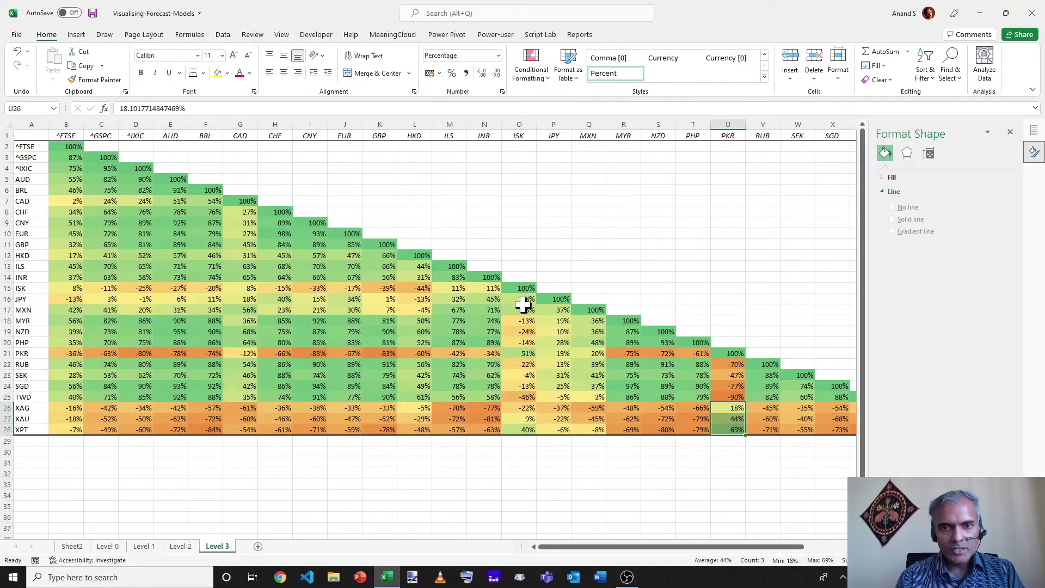
- Examine ISK's correlations along its row and column, and its correlation with PKR in cell O21
left_click(4, 288)
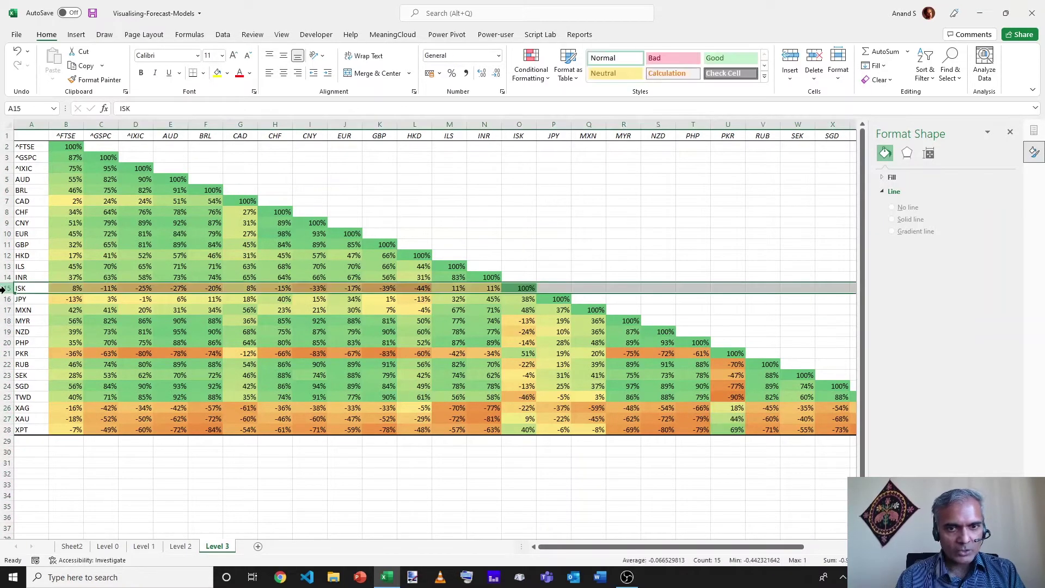
left_click(525, 124, "ctrl")
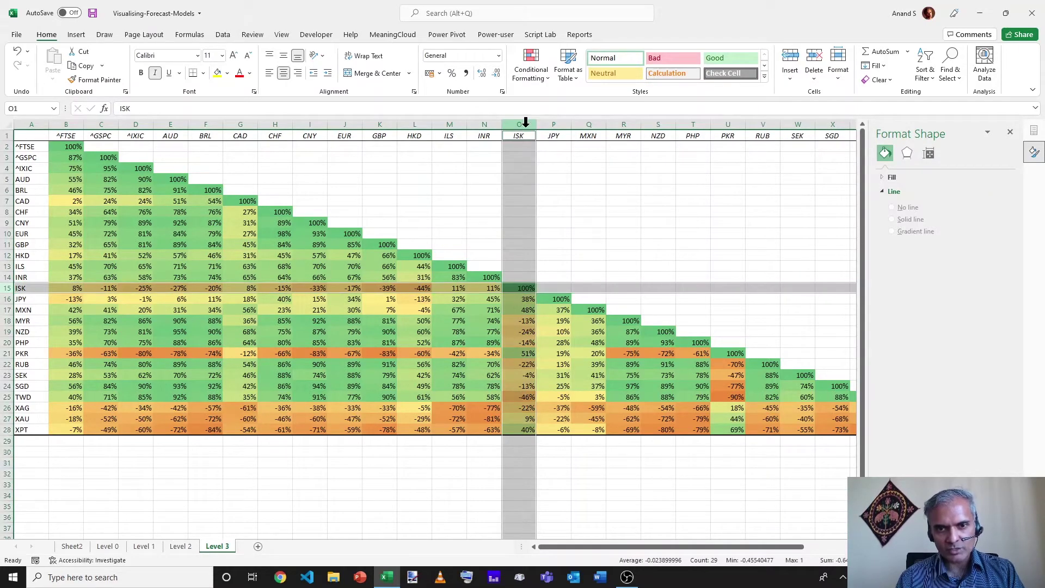
left_click(555, 212)
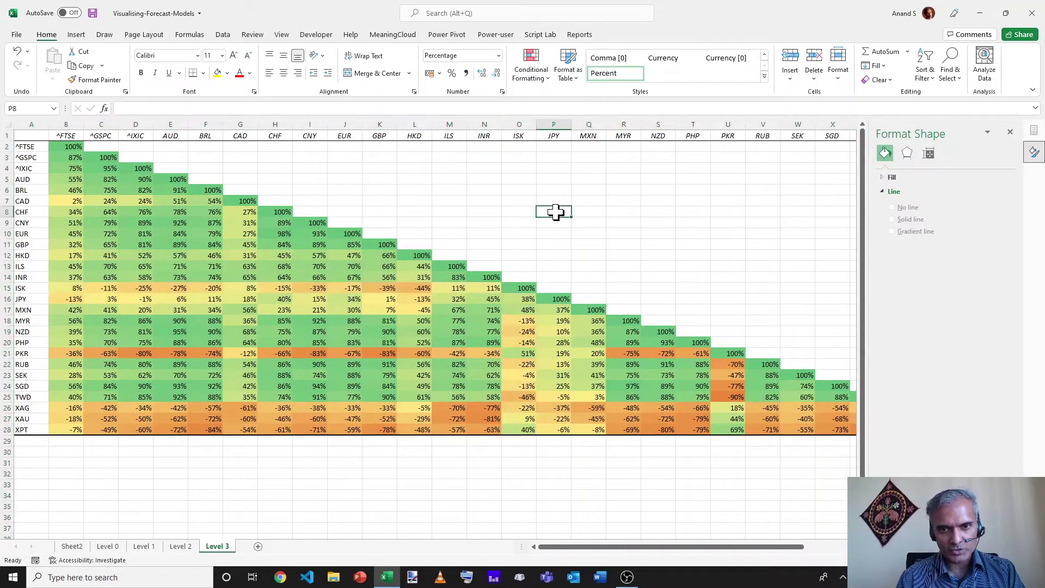
left_click(521, 352)
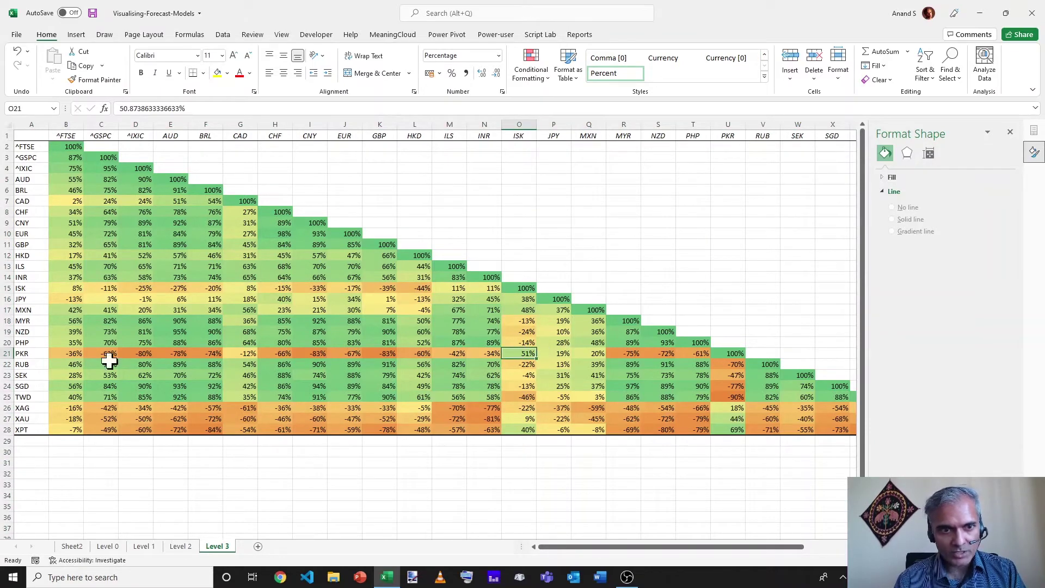
left_click(2, 353)
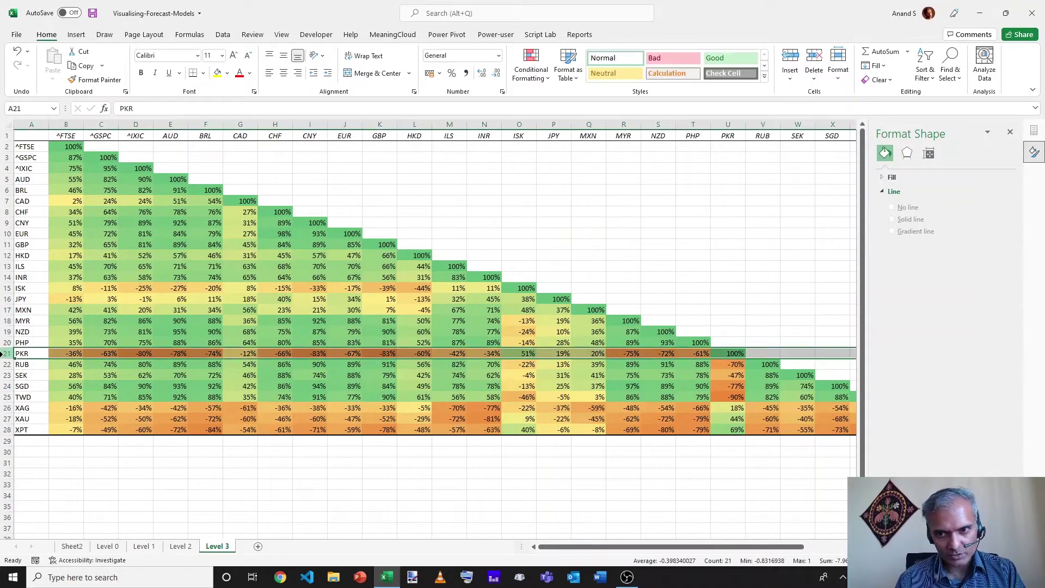
left_click(527, 355)
- Look across the correlation matrix as far as XPT, and inspect the CAD column
scroll(527, 354, "right", 3)
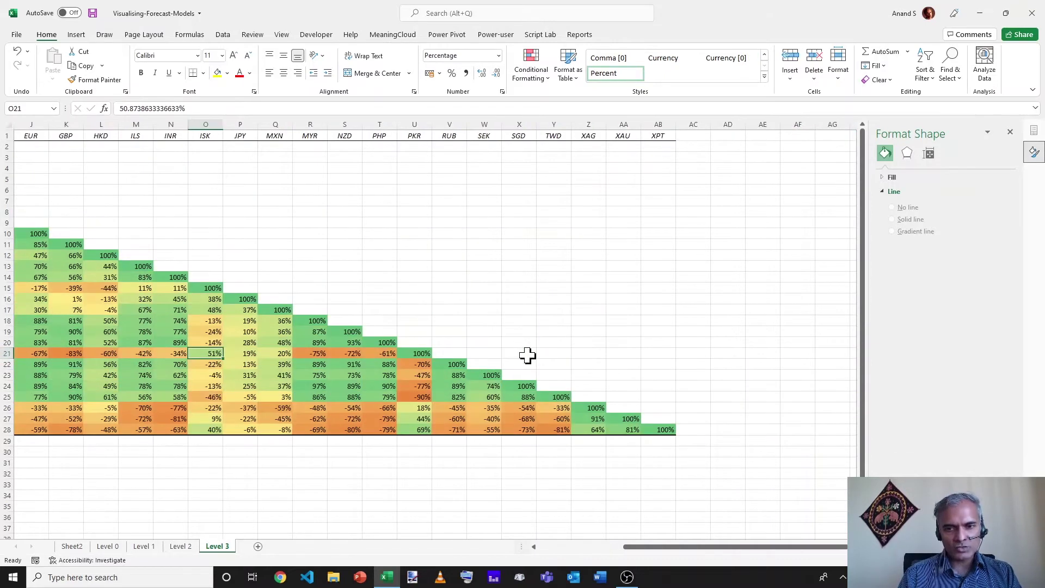
scroll(526, 355, "left", 3)
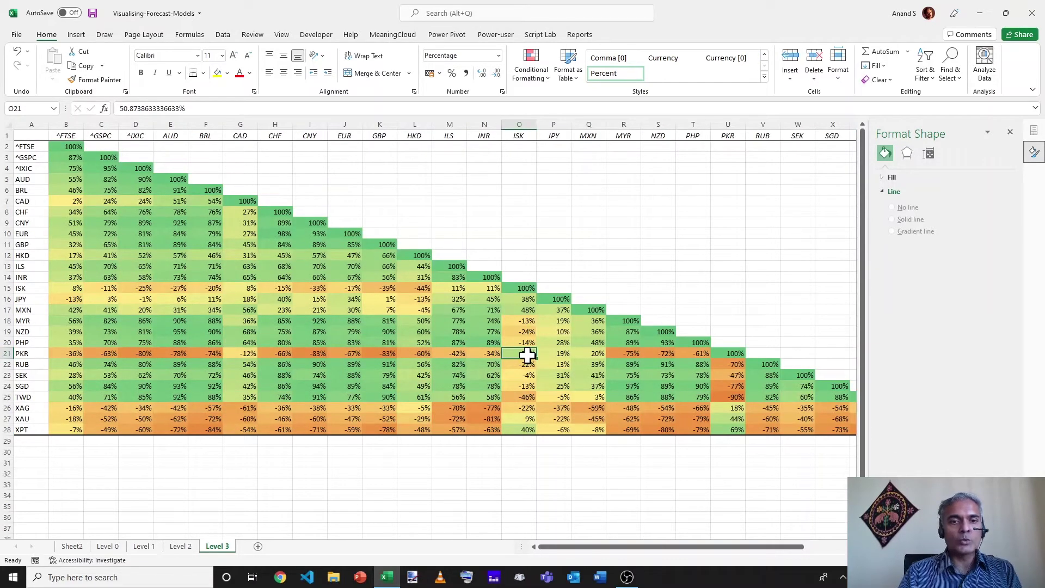
left_click(238, 123)
left_click(405, 223)
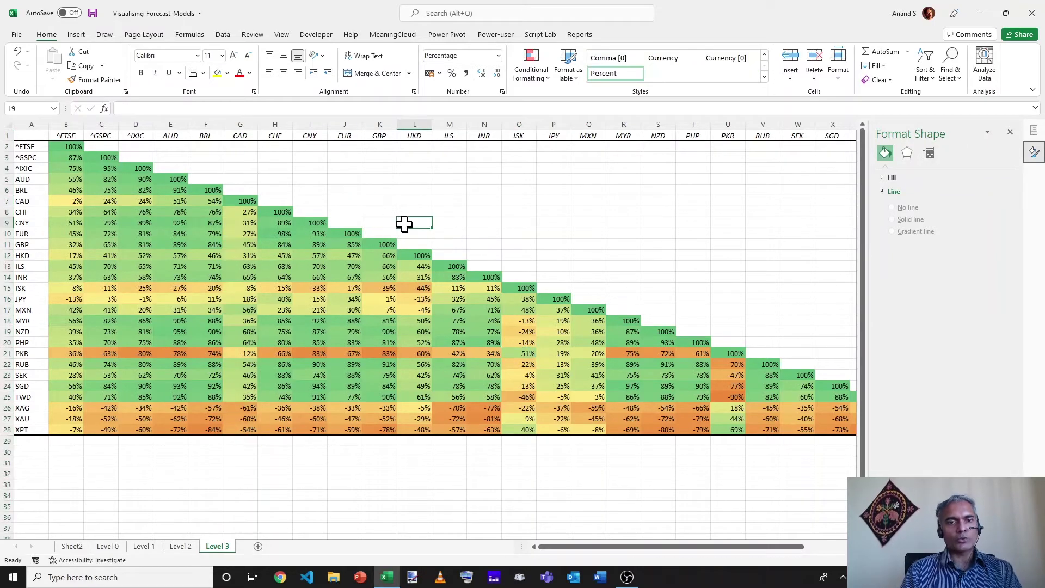
- Examine the strongest currency pairings in the matrix, NZD with AUD in E19 and SGD with MYR in R24
scroll(404, 224, "up", 3)
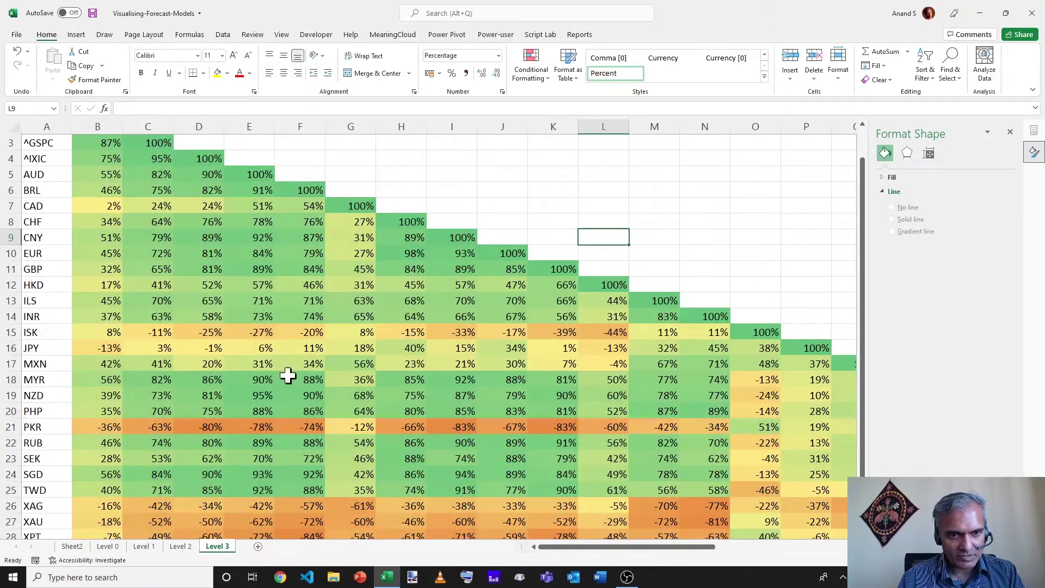
left_click(257, 396)
scroll(261, 270, "up", 1)
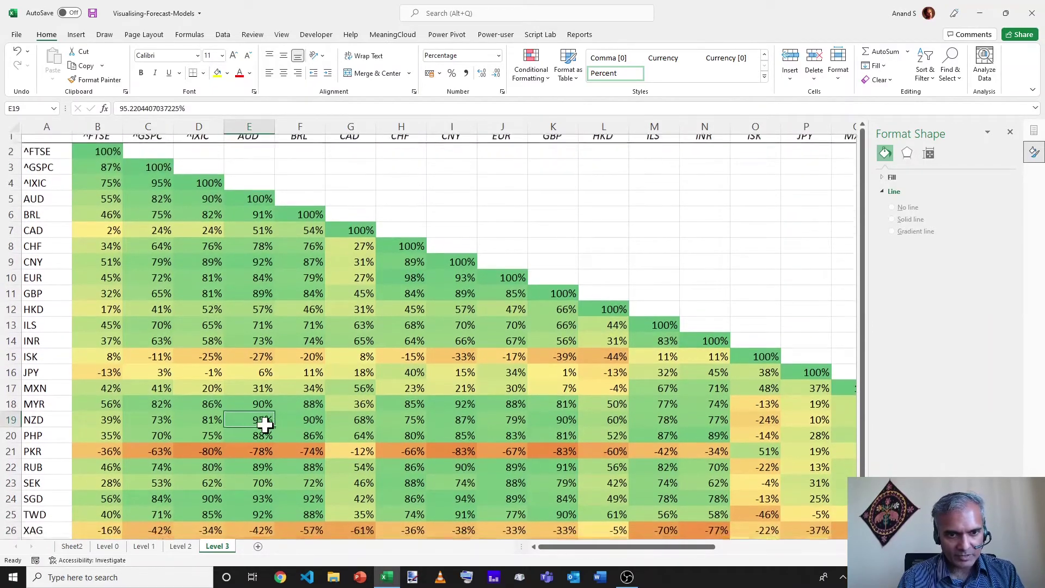
scroll(265, 426, "down", 1)
scroll(265, 426, "right", 1)
scroll(265, 426, "right", 3)
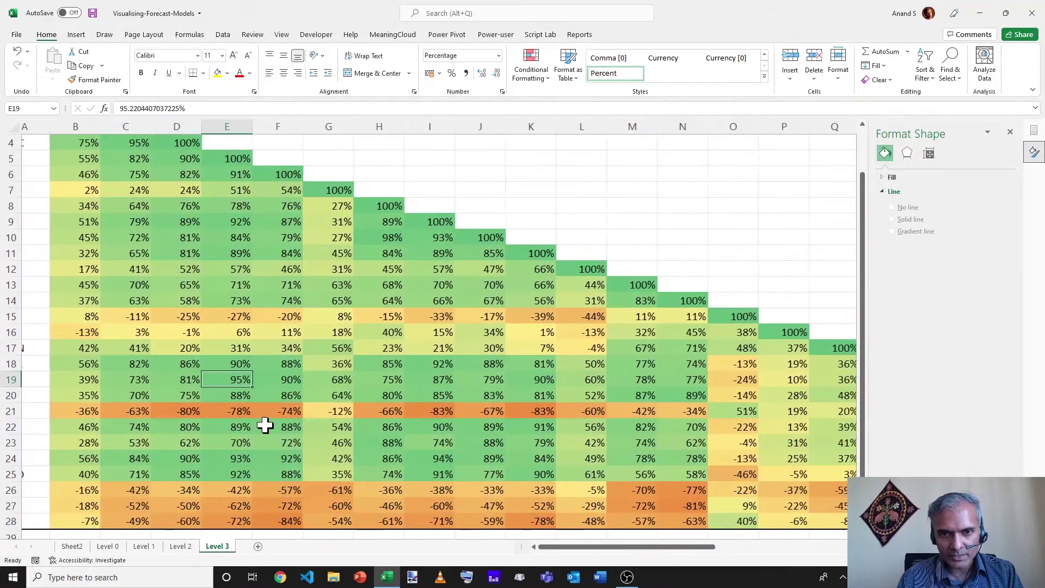
scroll(265, 426, "right", 10)
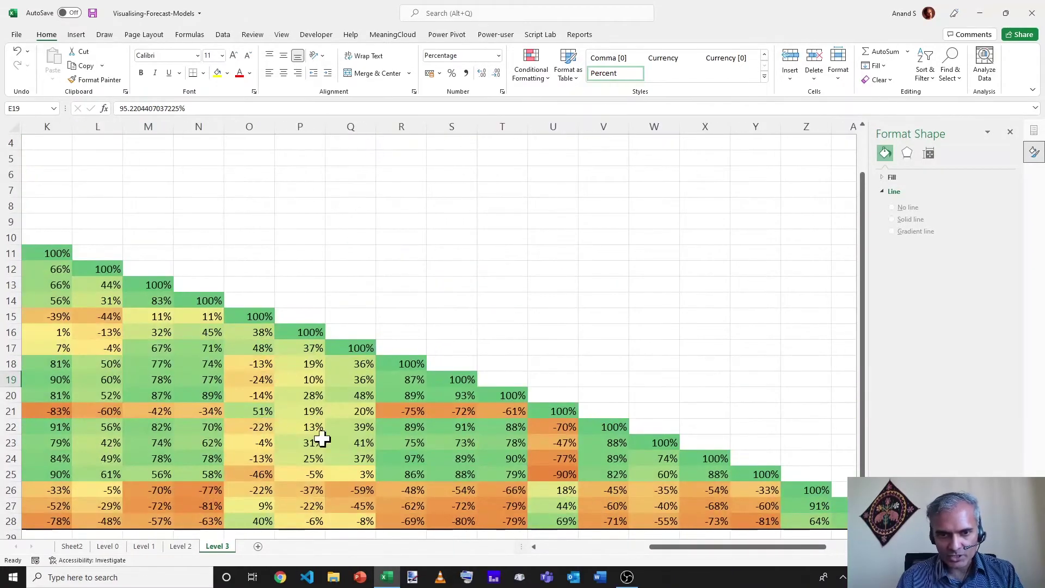
left_click(417, 460)
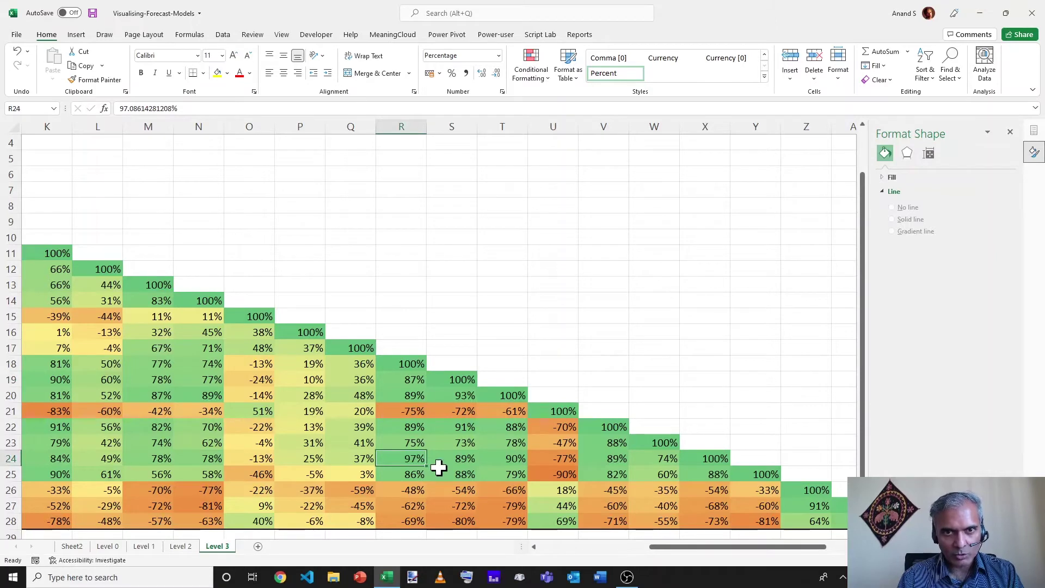
scroll(439, 467, "up", 1)
scroll(439, 467, "down", 1)
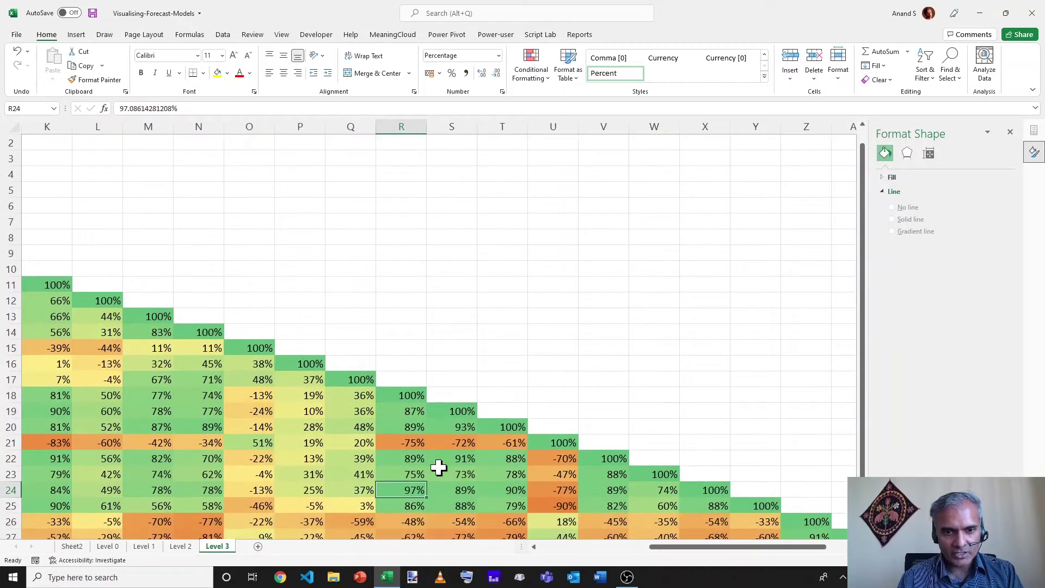
- Examine SGD's correlations along row 24, then look over the correlation matrix as a whole
key("shift+space")
scroll(438, 467, "left", 10)
scroll(381, 465, "right", 6)
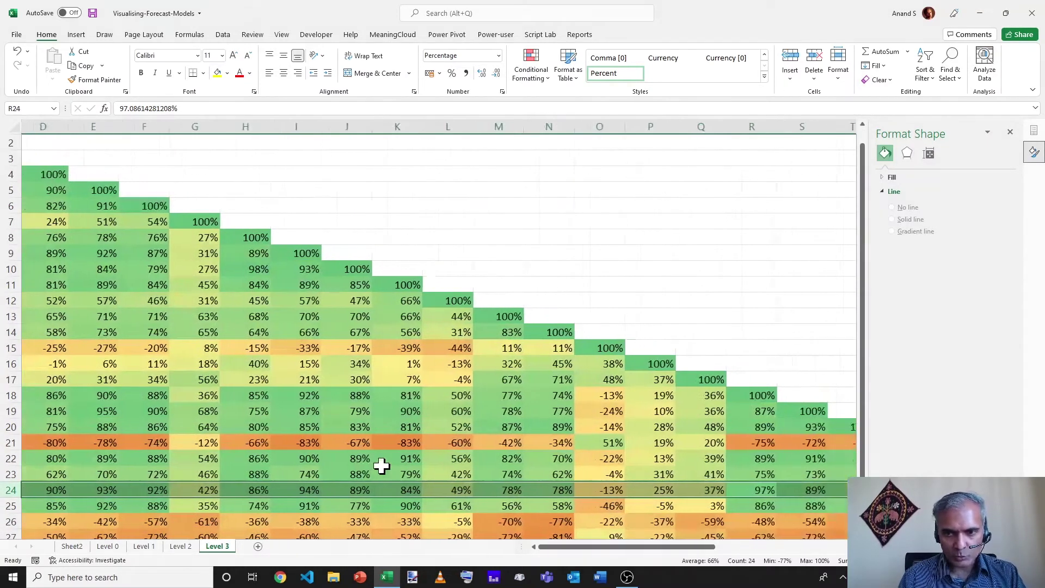
left_click(617, 490)
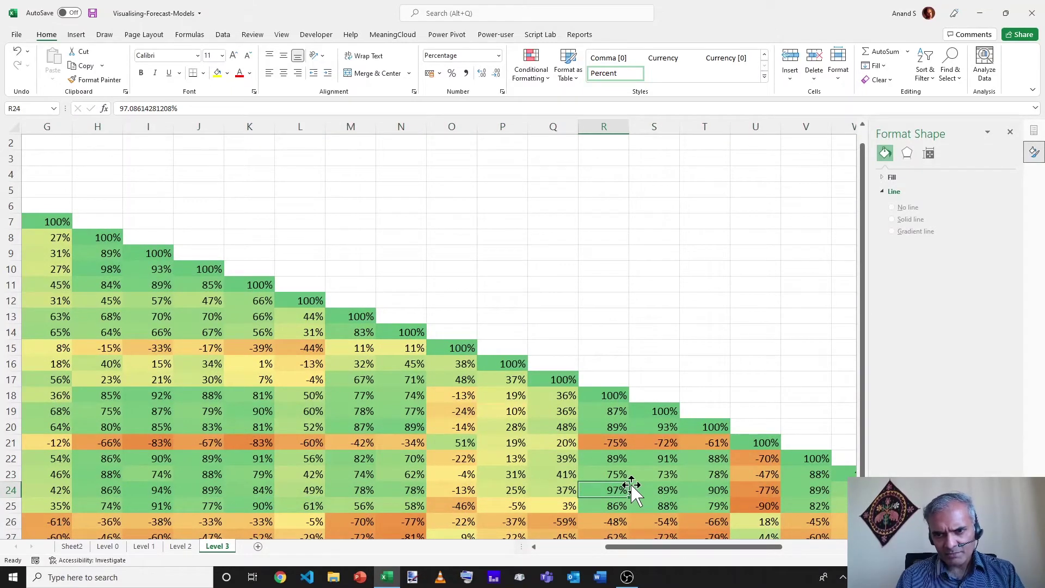
scroll(633, 488, "down", 2)
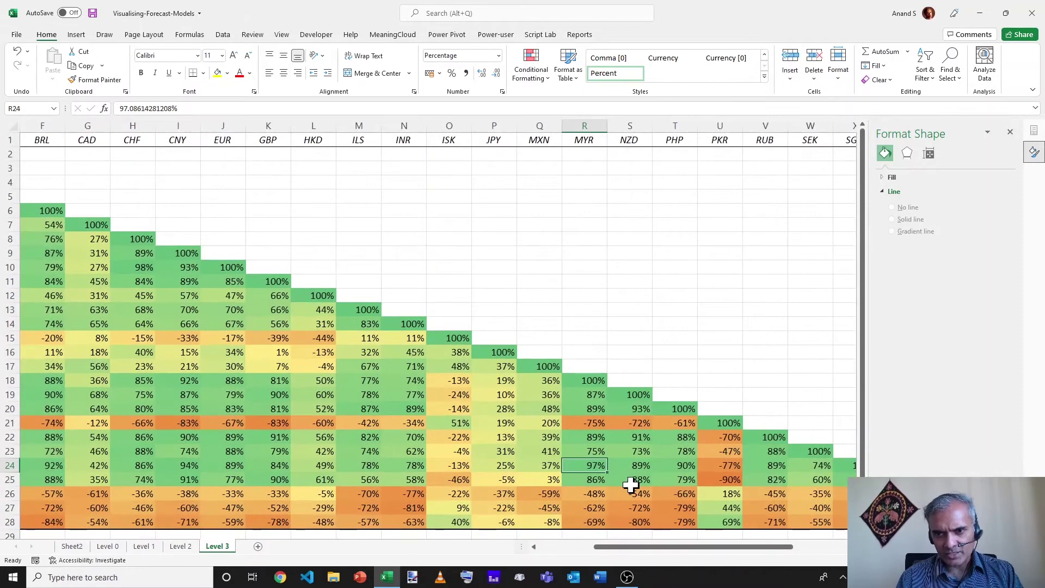
scroll(630, 485, "down", 1)
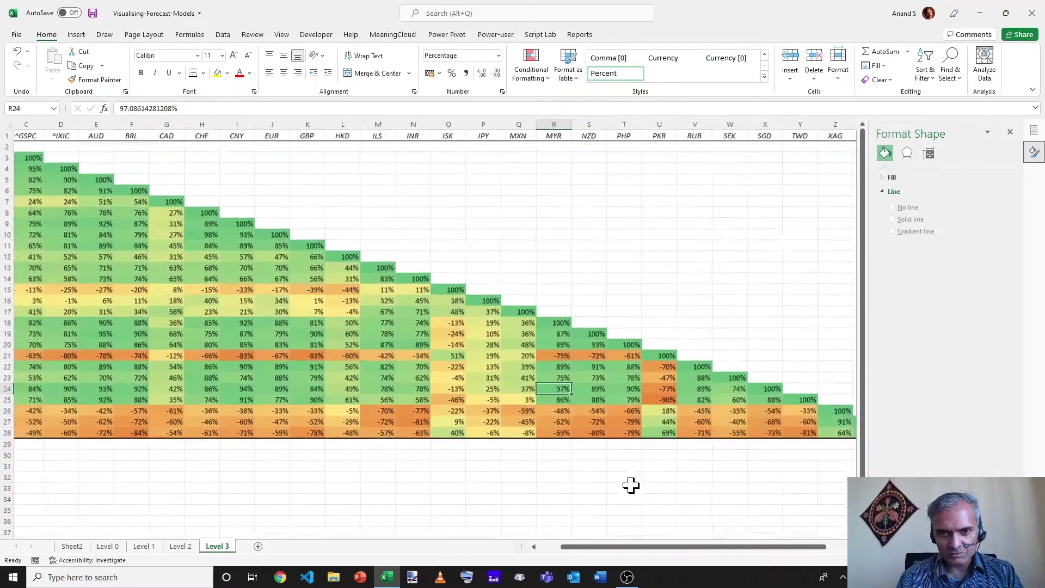
scroll(631, 486, "left", 2)
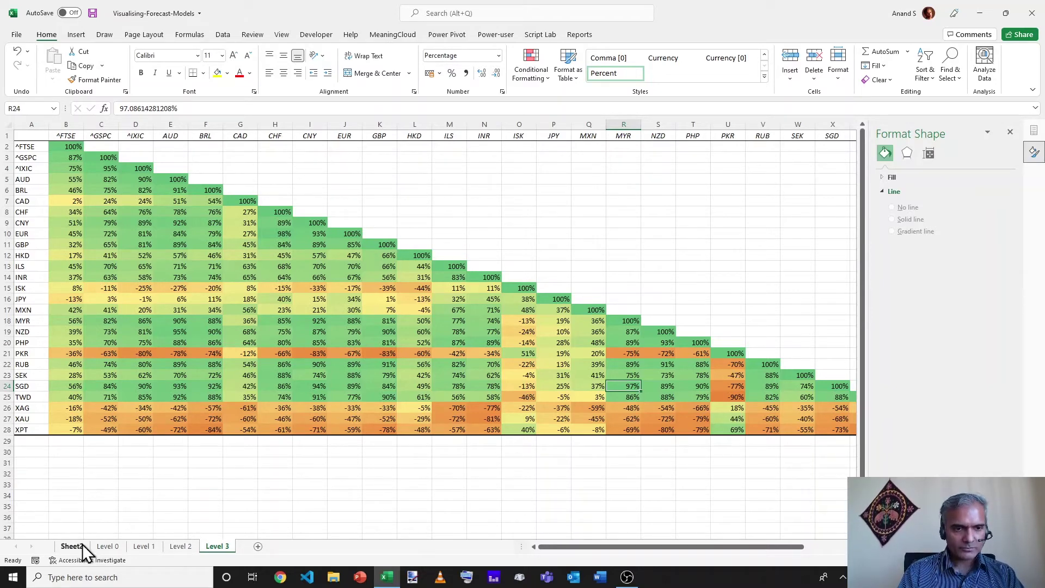
- Delete the AUD and NZD scatter chart from the Level 2 sheet and widen column A to fit its dates
left_click(180, 546)
left_click(173, 210)
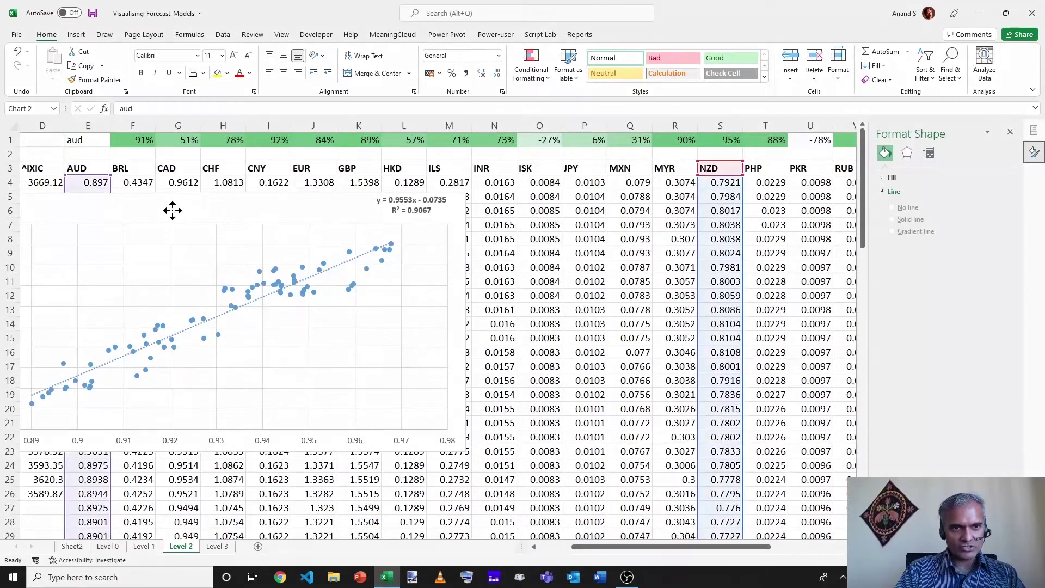
key("Delete")
scroll(86, 212, "left", 2)
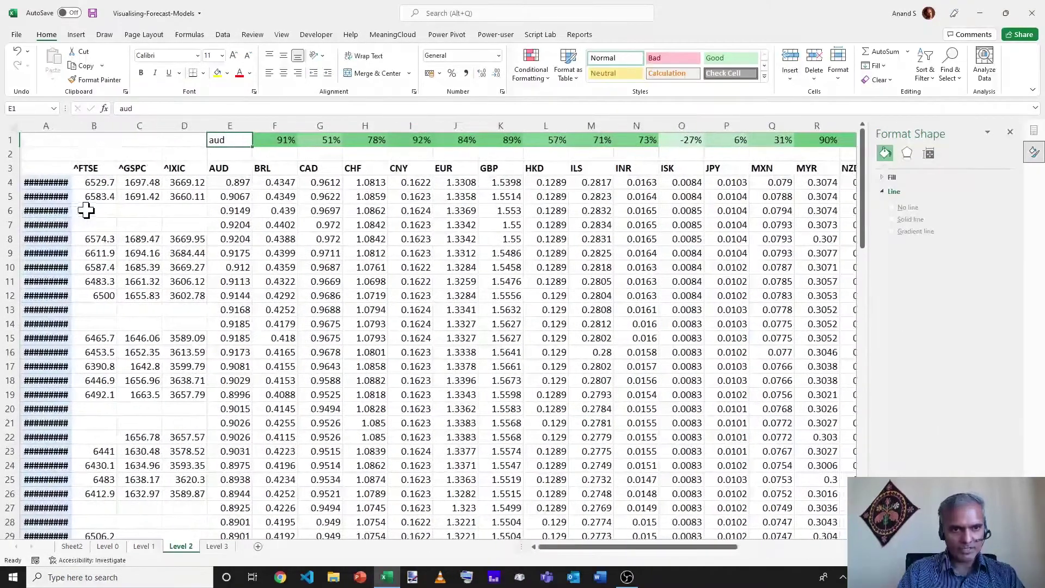
double_click(70, 124)
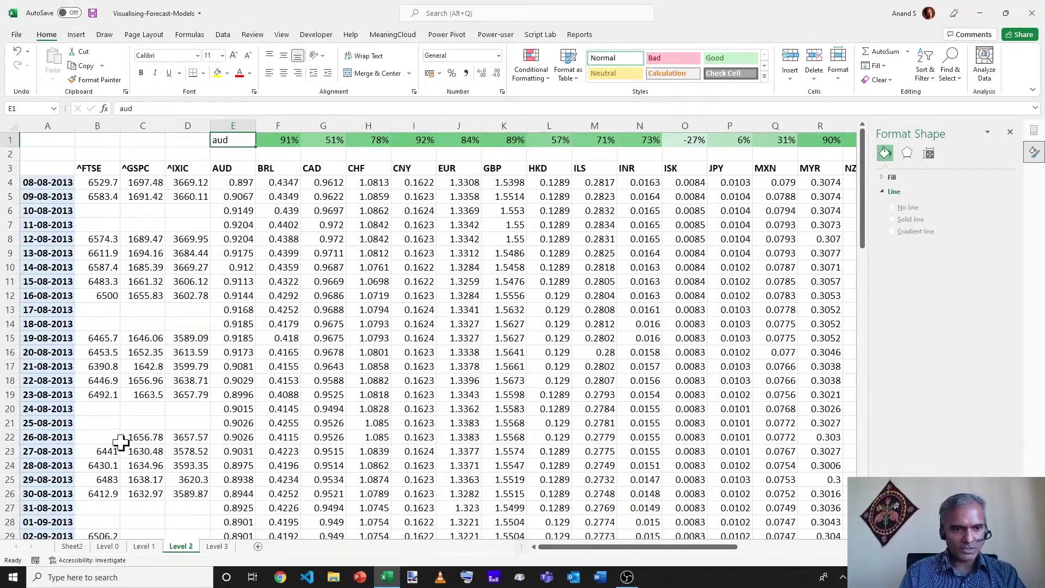
- Review the daily rates and date headers of the pivot table in Sheet2
left_click(72, 545)
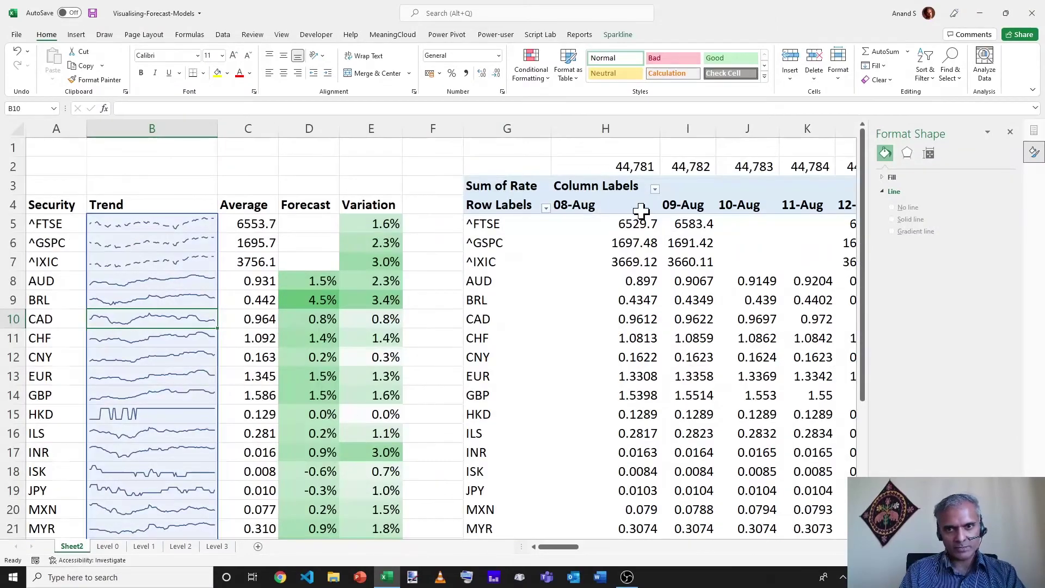
scroll(637, 207, "right", 5)
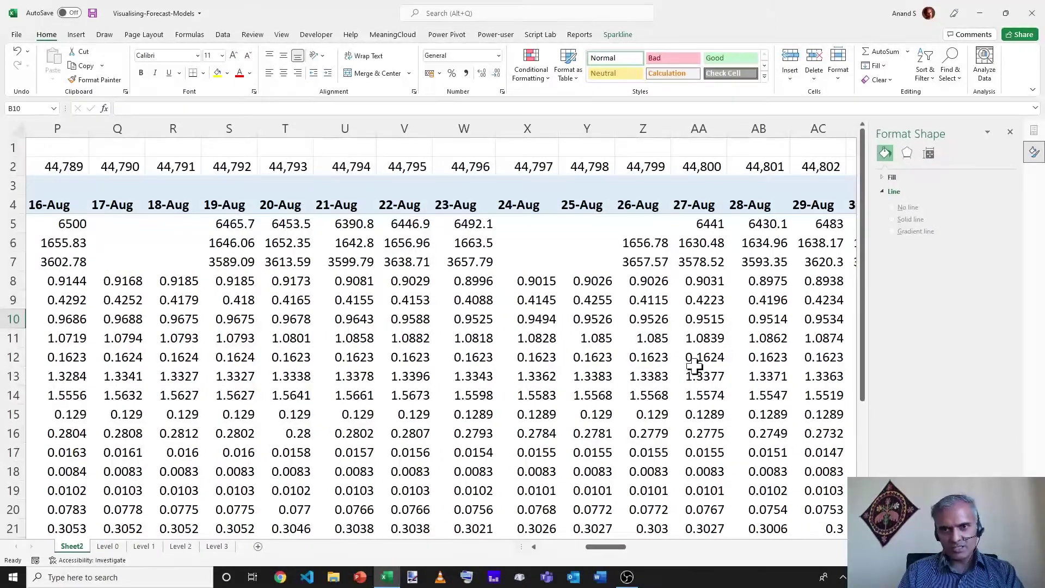
left_click(667, 354)
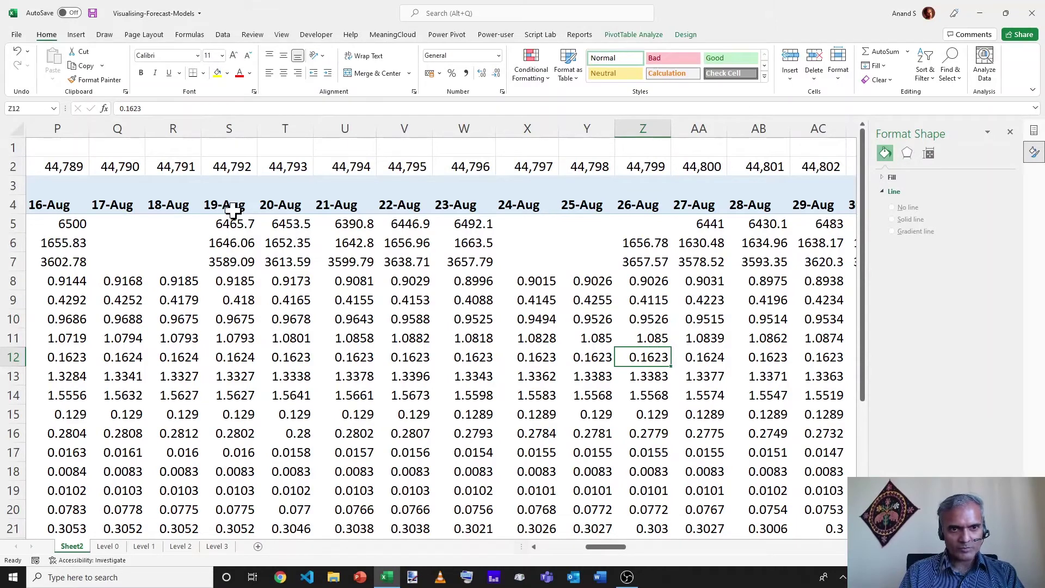
left_click(230, 206)
- Return to the Level 2 sheet, select the ^FTSE header in B3, and locate the Data Analysis tools
left_click(181, 547)
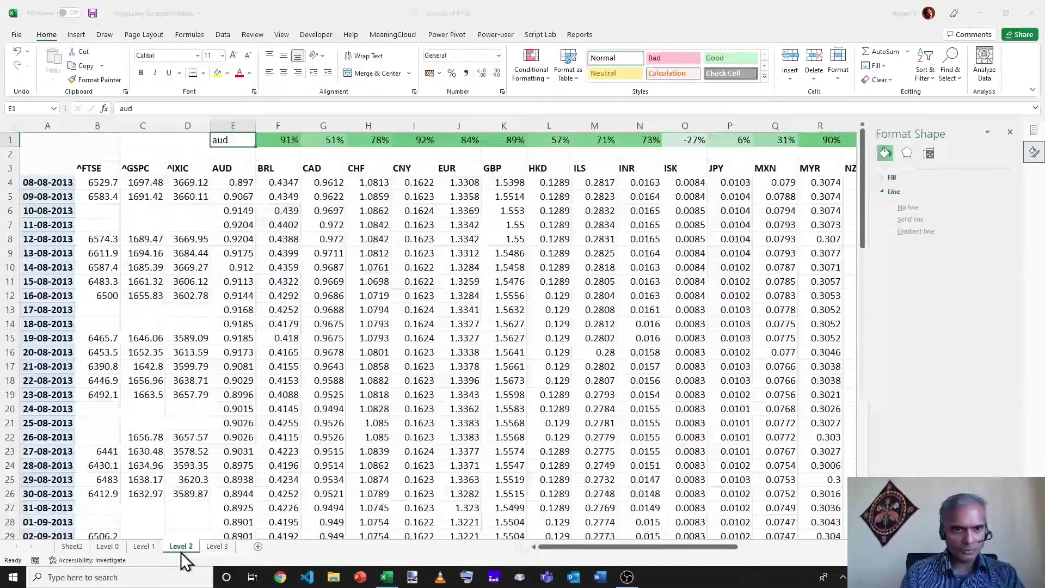
left_click(296, 185)
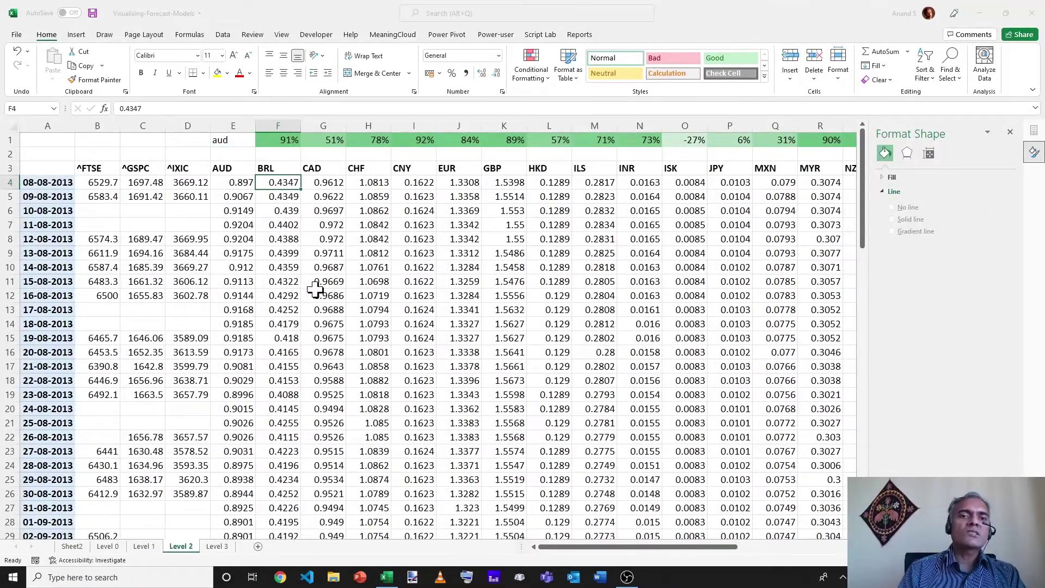
key("Up")
key("Left")
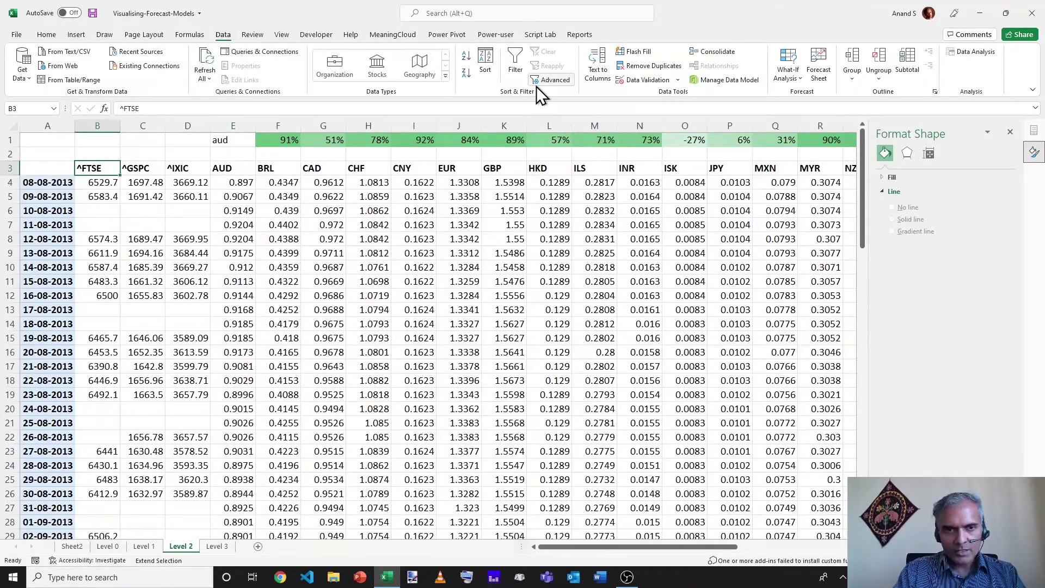
left_click(51, 37)
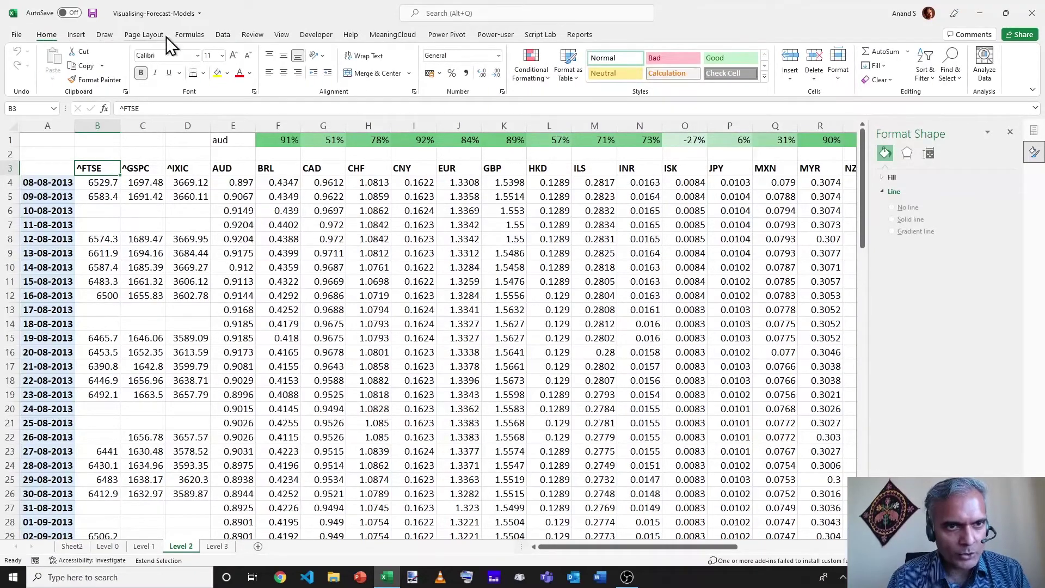
left_click(217, 38)
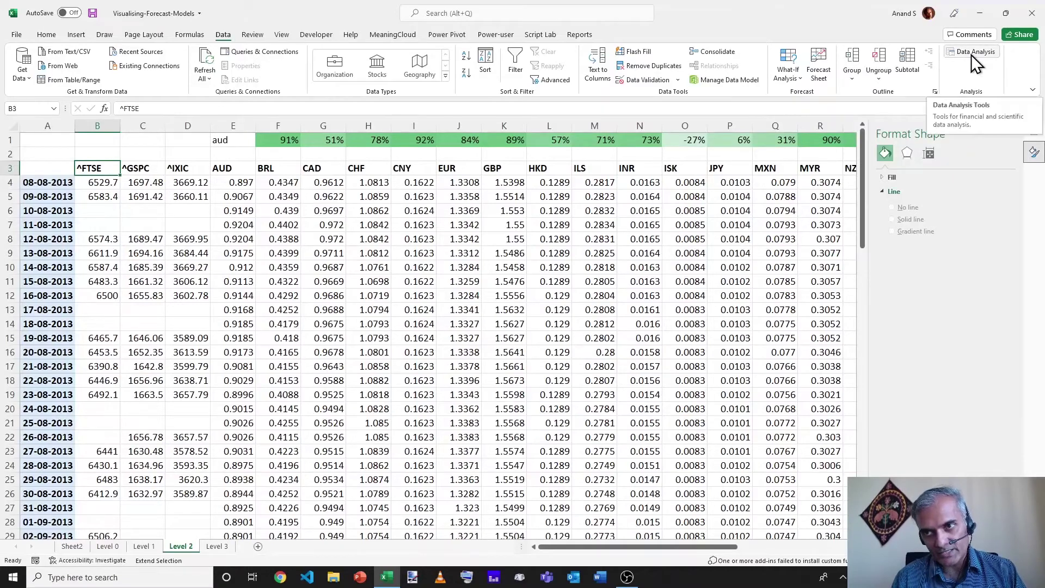
- Check the Analysis ToolPak entry among the add-ins in Excel Options, then close the options
left_click(14, 35)
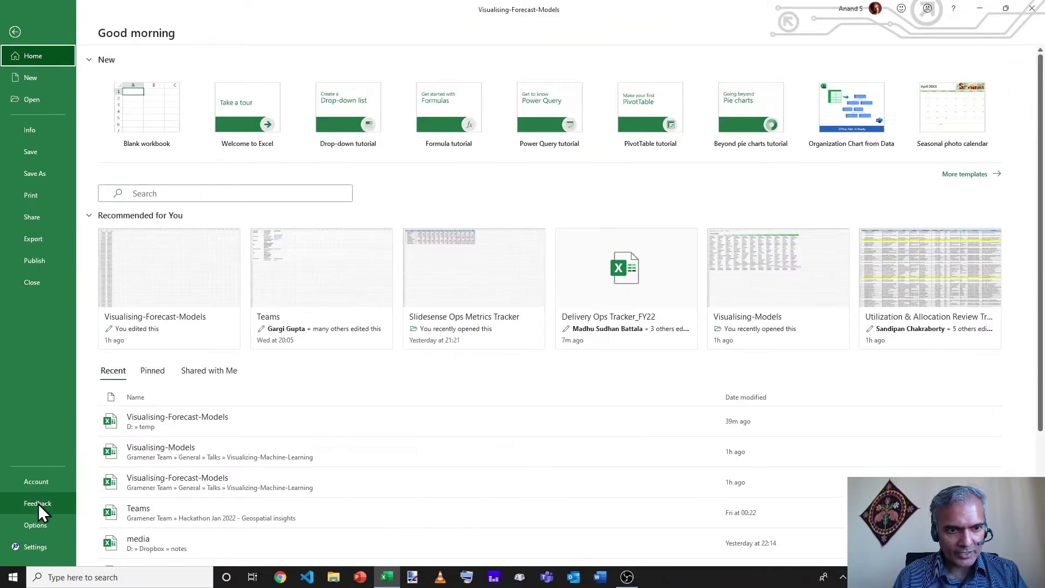
left_click(35, 525)
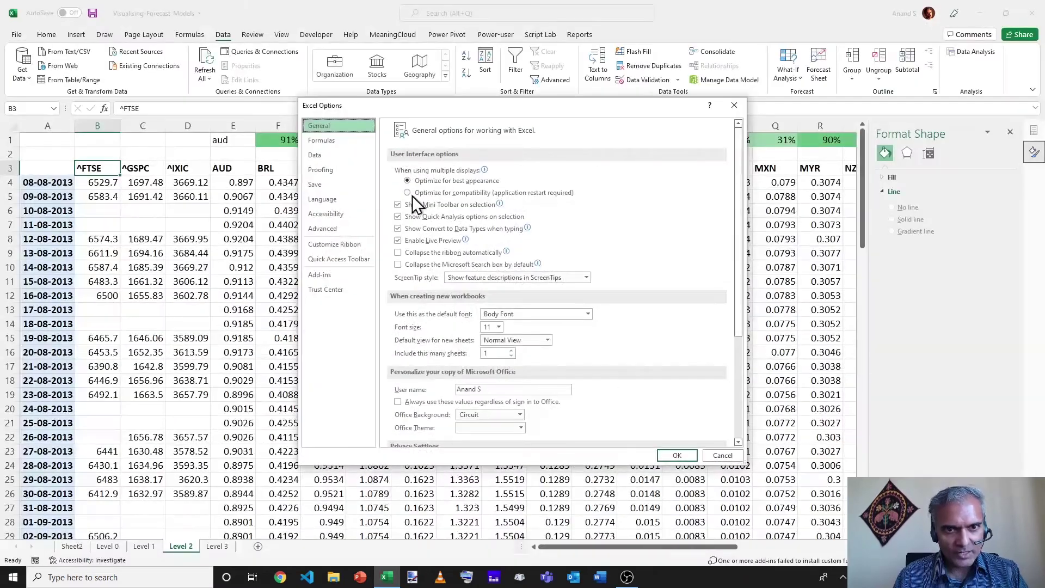
left_click(345, 274)
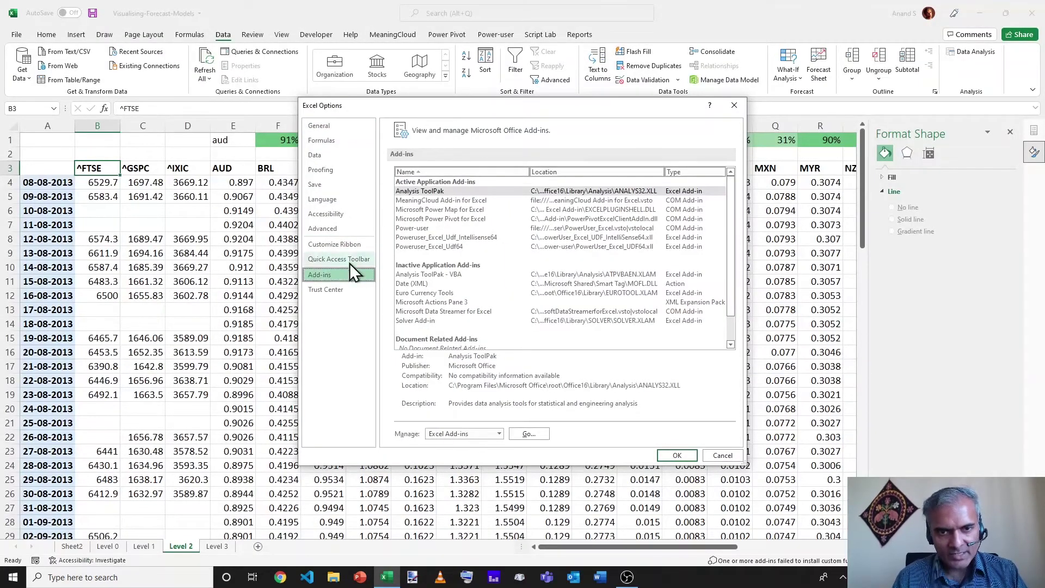
left_click(440, 191)
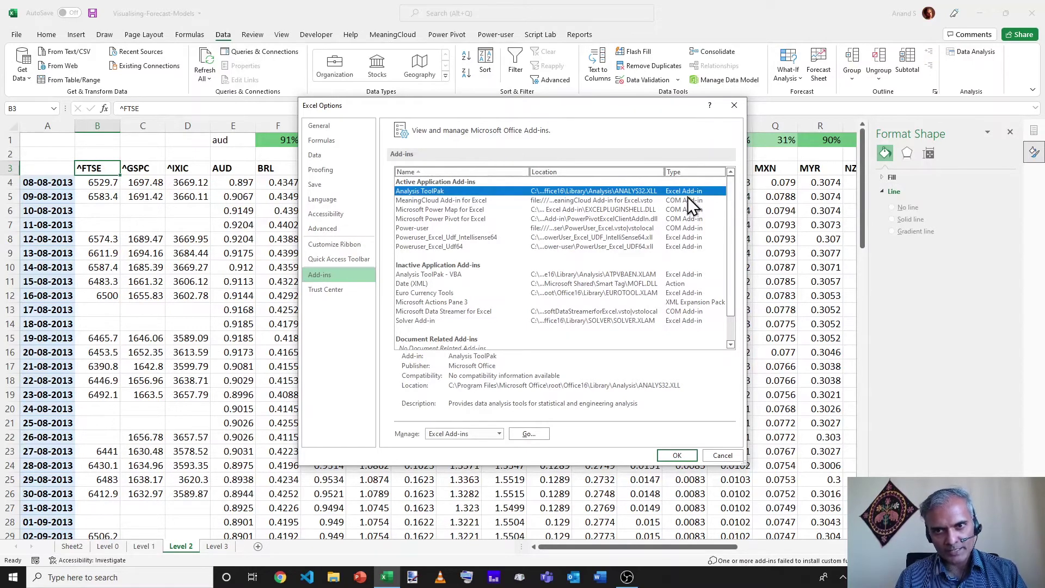
left_click(676, 455)
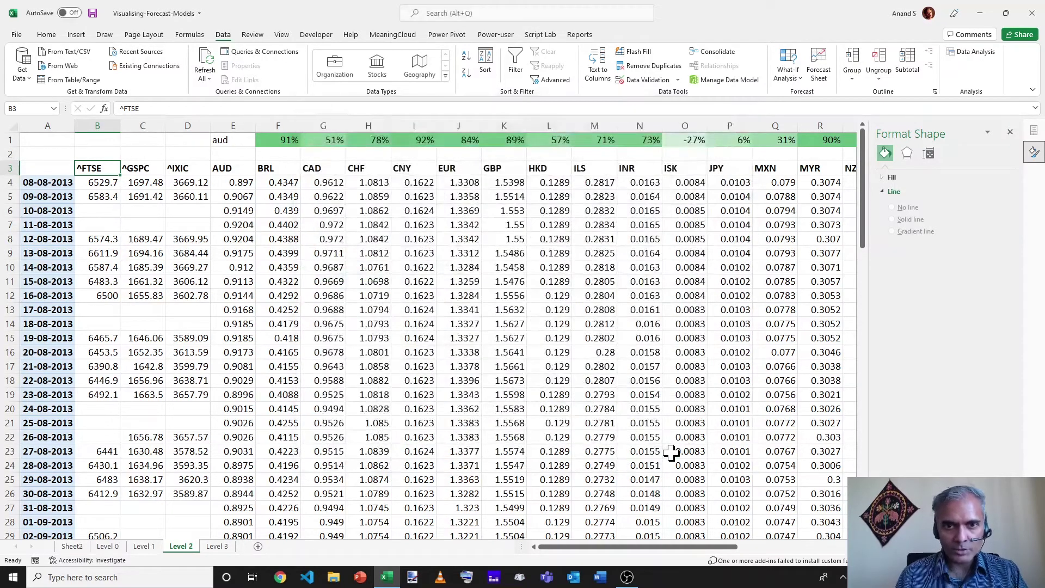
- Inspect BRL's first rate in F4 and the CORREL formula in F1
left_click(278, 181)
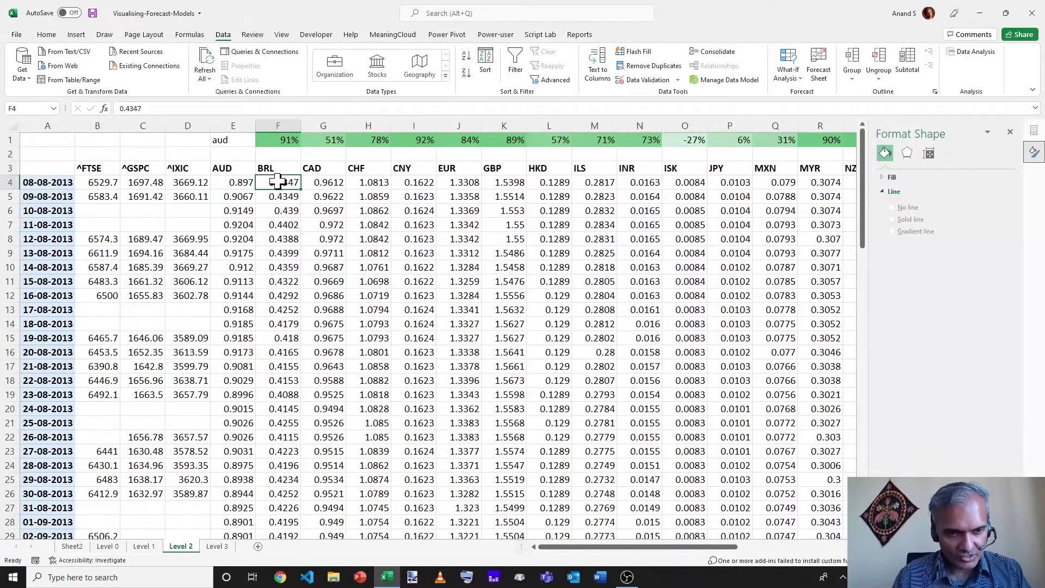
left_click(267, 138)
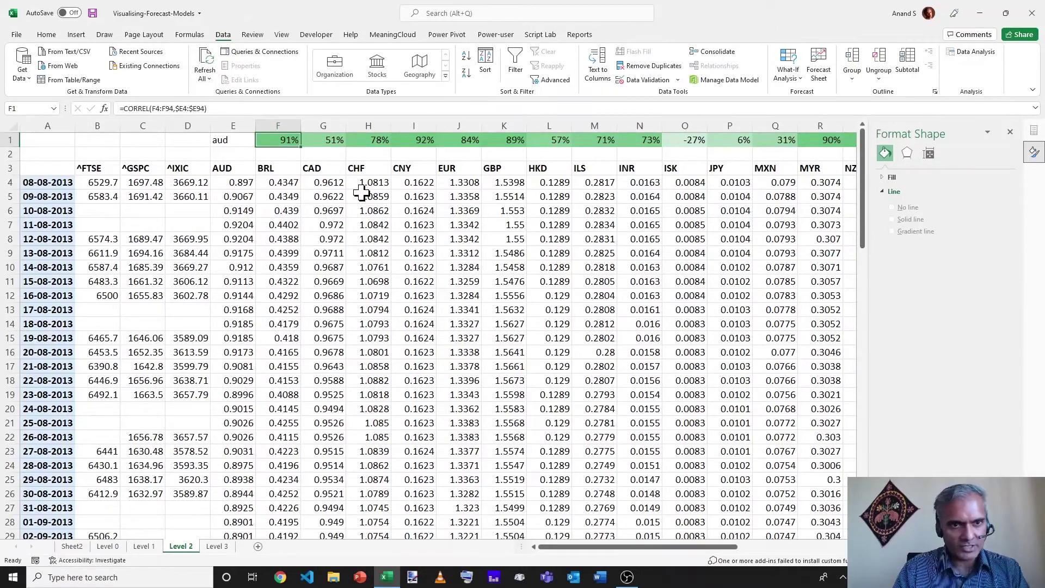
- Start the Correlation analysis tool with the ^FTSE header in B3 as the active cell
left_click(90, 170)
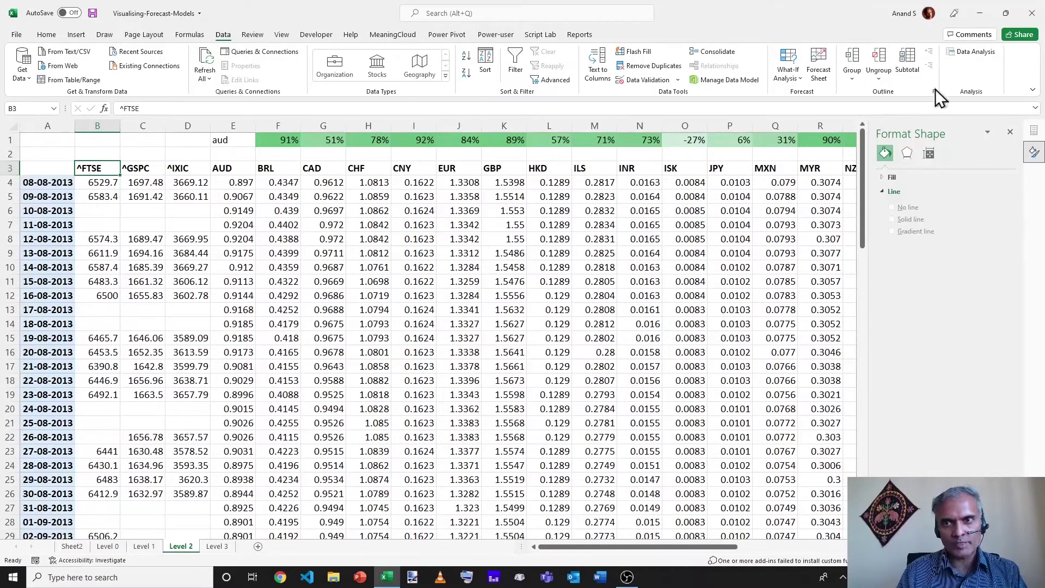
left_click(981, 53)
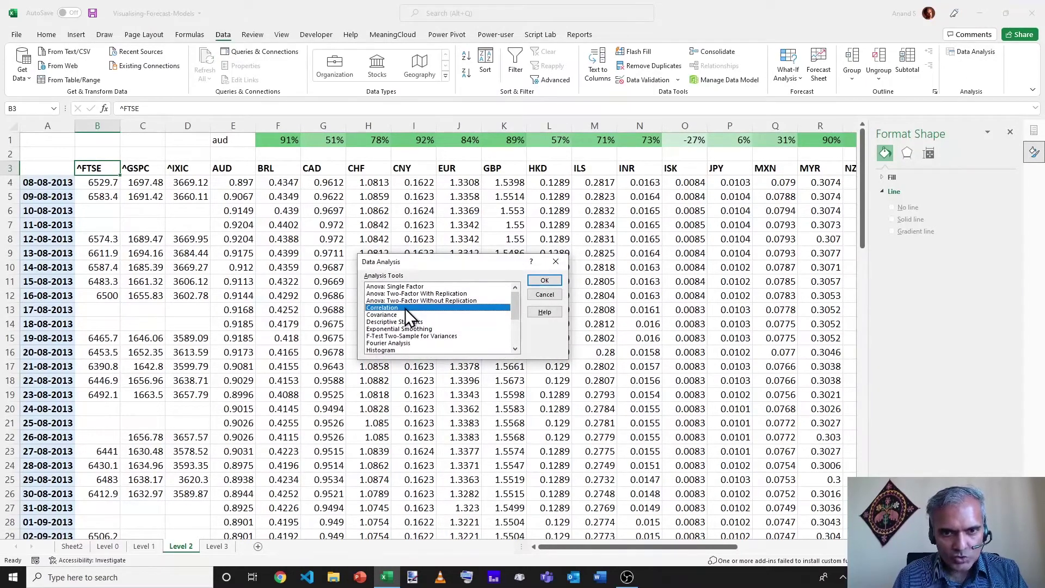
left_click(400, 294)
key("Down")
key("Down")
key("Down")
key("Up")
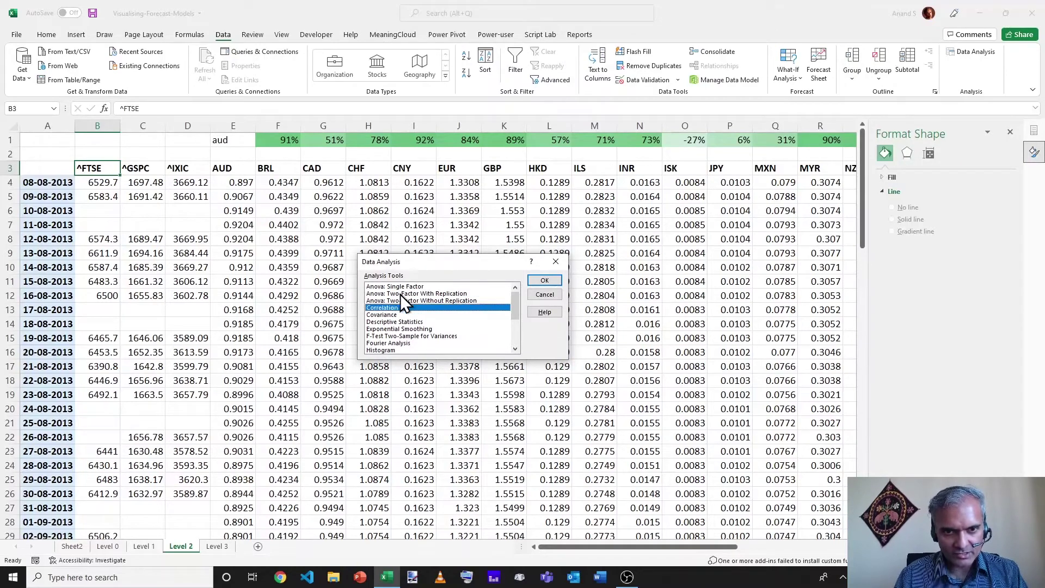
left_click(542, 280)
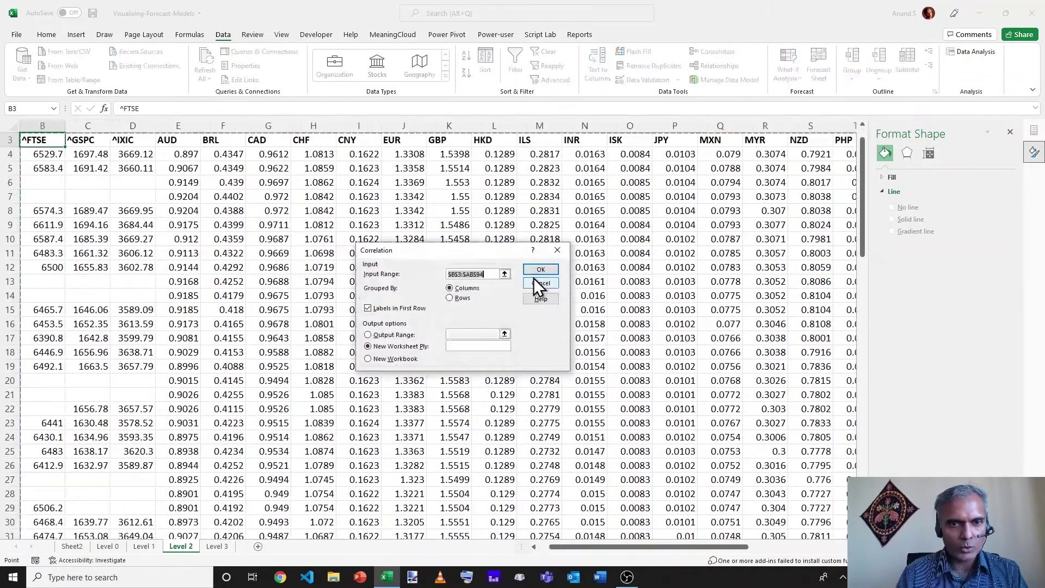
- Set the correlation input range to $B$3:$AB$94, covering all headers and rates
left_click(505, 274)
left_click(41, 140)
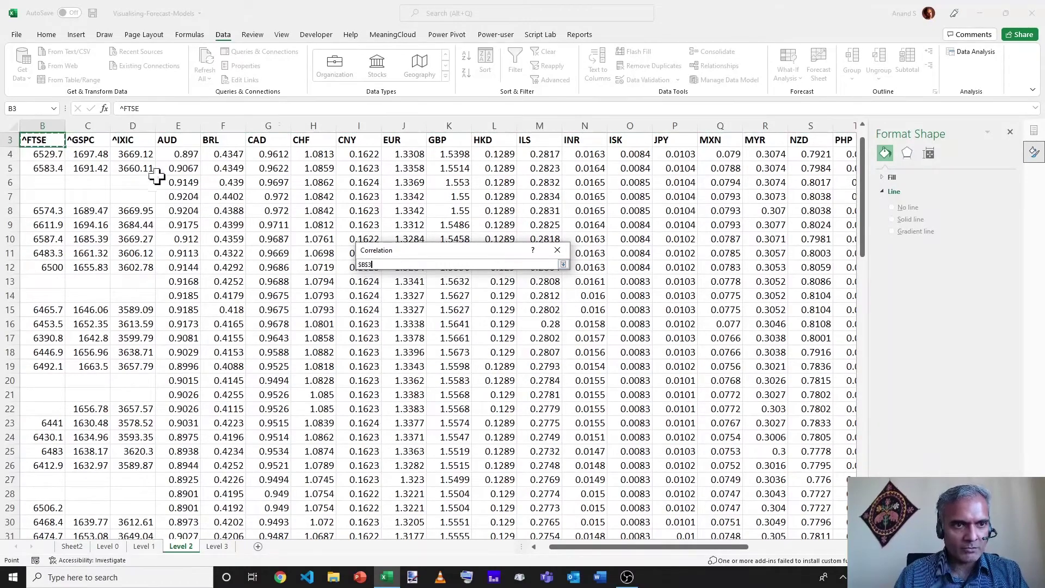
key("ctrl+shift+Right")
key("shift+Down")
key("shift+Down")
key("shift+Down")
key("shift+Down")
key("shift+Down")
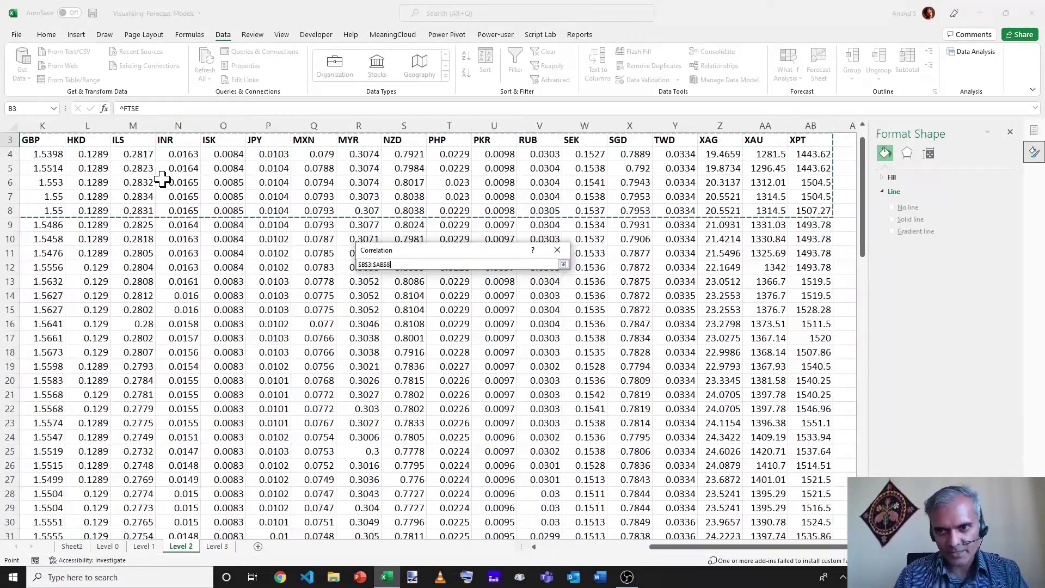
key("ctrl+shift+Down")
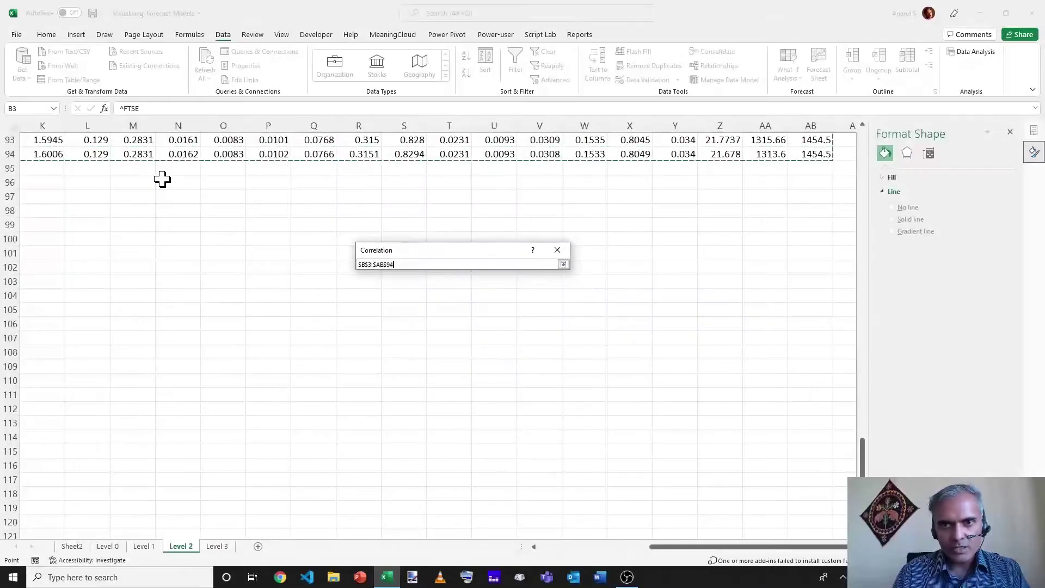
key("Return")
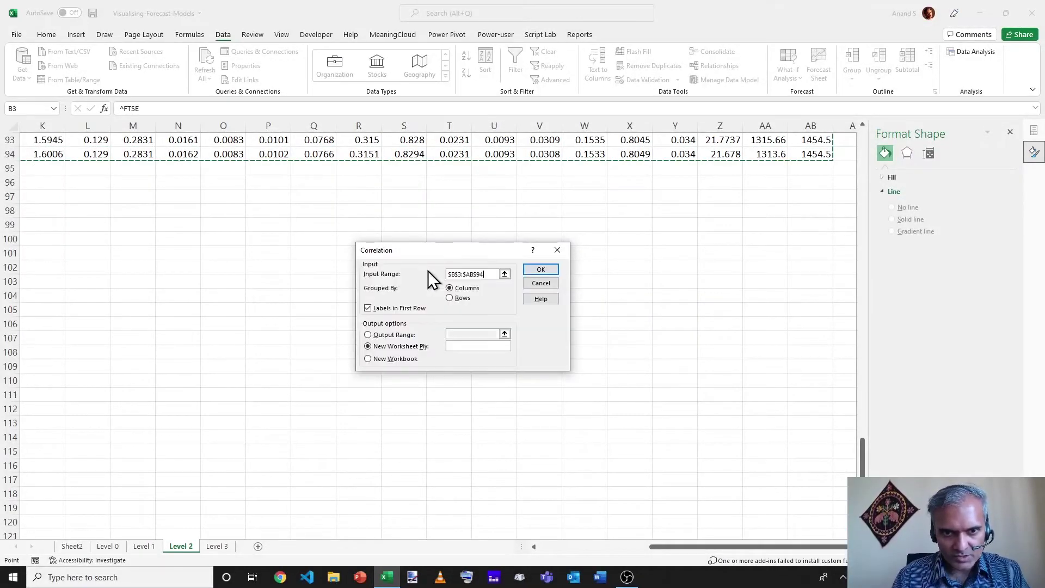
- Run the correlation grouped by columns with labels in the first row, outputting to a new worksheet
left_click(399, 309)
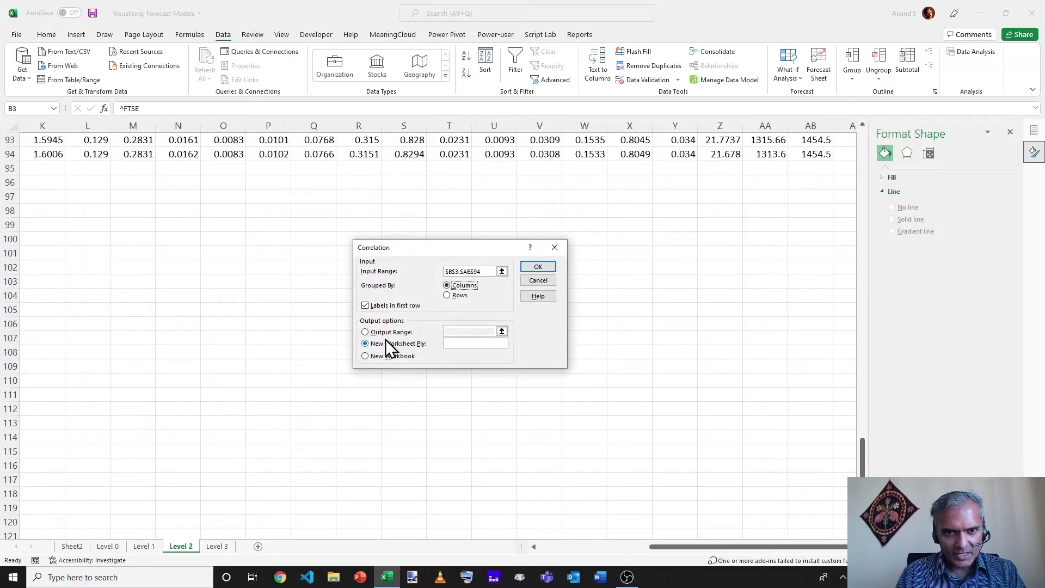
left_click(542, 269)
left_click(107, 187)
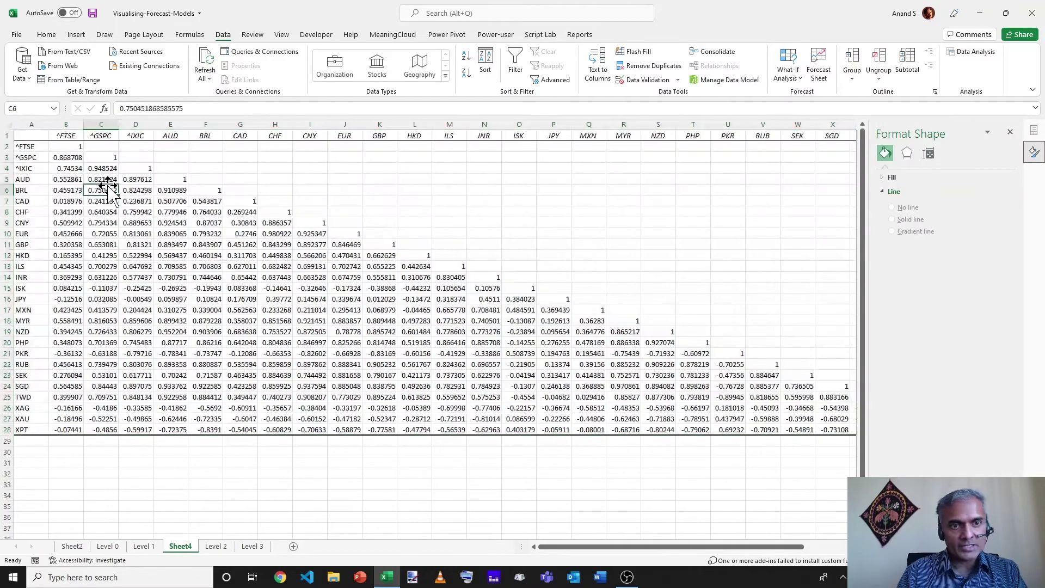
- Format all correlation values in B2:AB28 of the new matrix on Sheet4 as percentages
scroll(107, 186, "up", 3)
key("ctrl+Home")
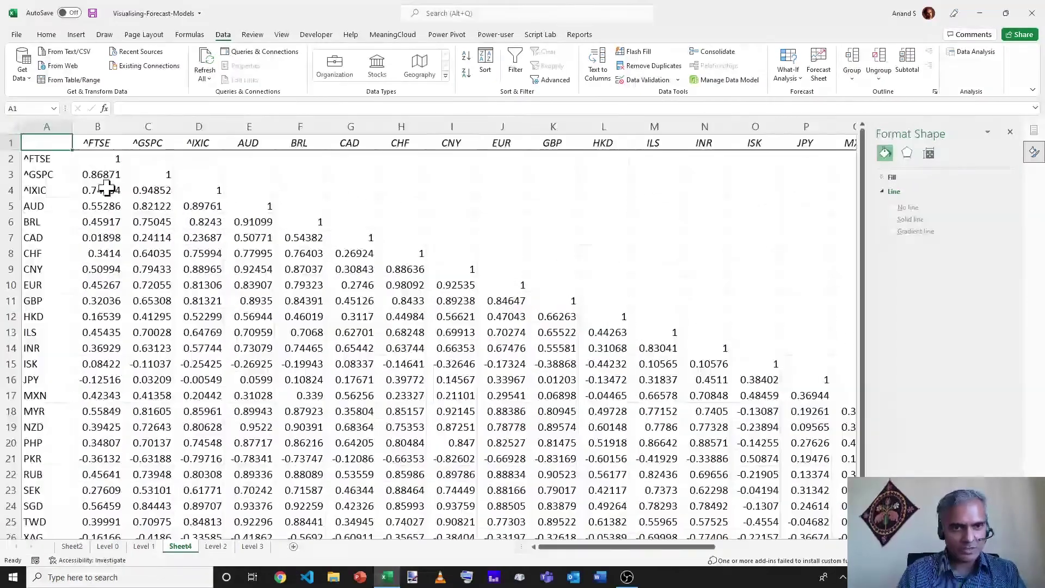
key("Down")
key("ctrl+shift+Right")
key("ctrl+shift+Down")
key("ctrl+shift+Right")
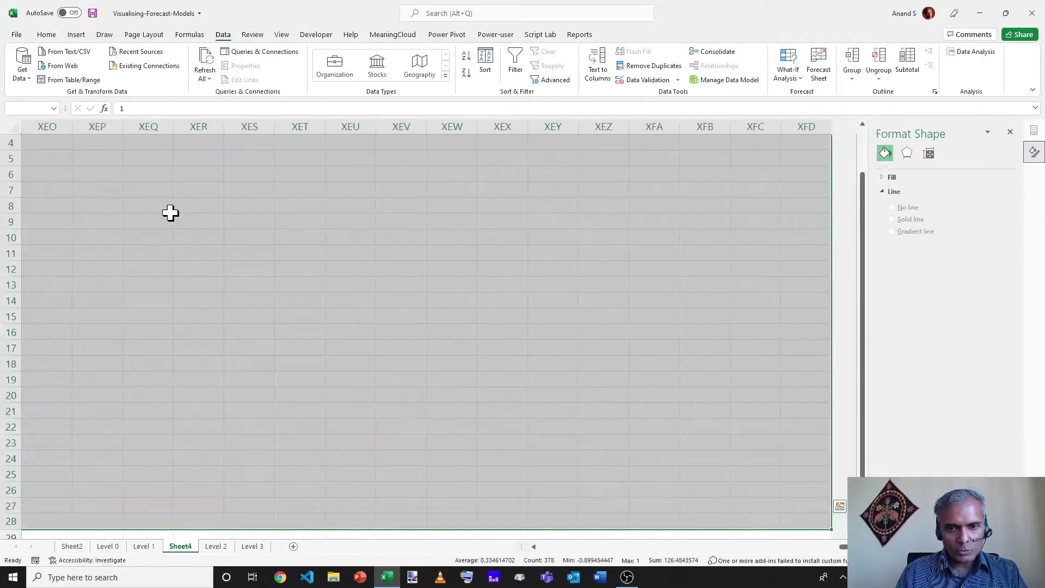
key("ctrl+shift+Left")
key("shift+Right")
key("shift+Right")
key("shift+Right")
key("shift+Right")
key("shift+Right")
key("shift+Right")
key("shift+Right")
key("shift+Right")
key("shift+Right")
key("shift+Right")
key("shift+Right")
key("shift+Right")
key("shift+Right")
key("shift+Right")
key("shift+Right")
key("shift+Right")
key("shift+Right")
key("shift+Right")
key("shift+Right")
key("shift+Right")
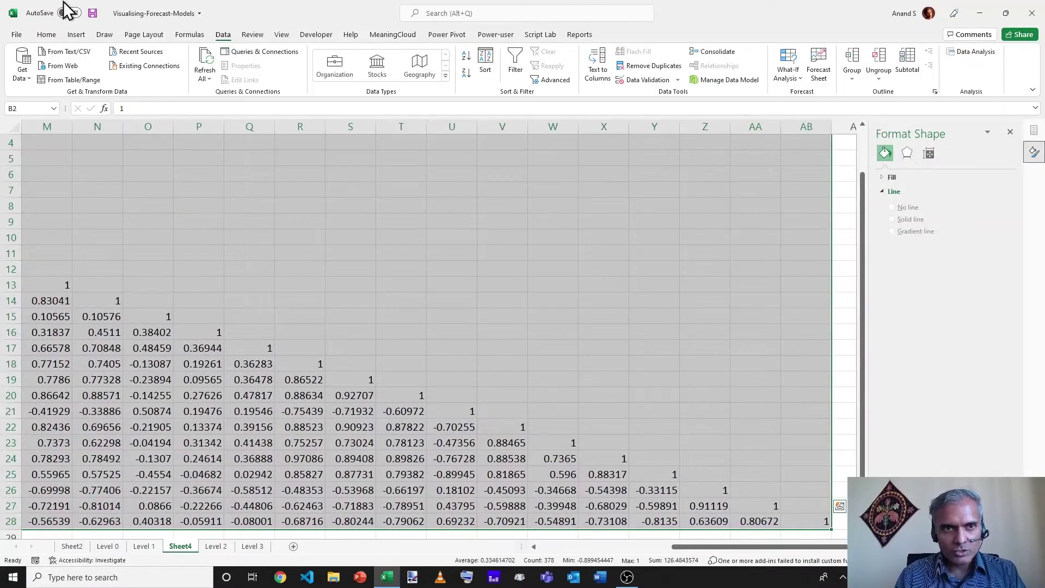
left_click(46, 34)
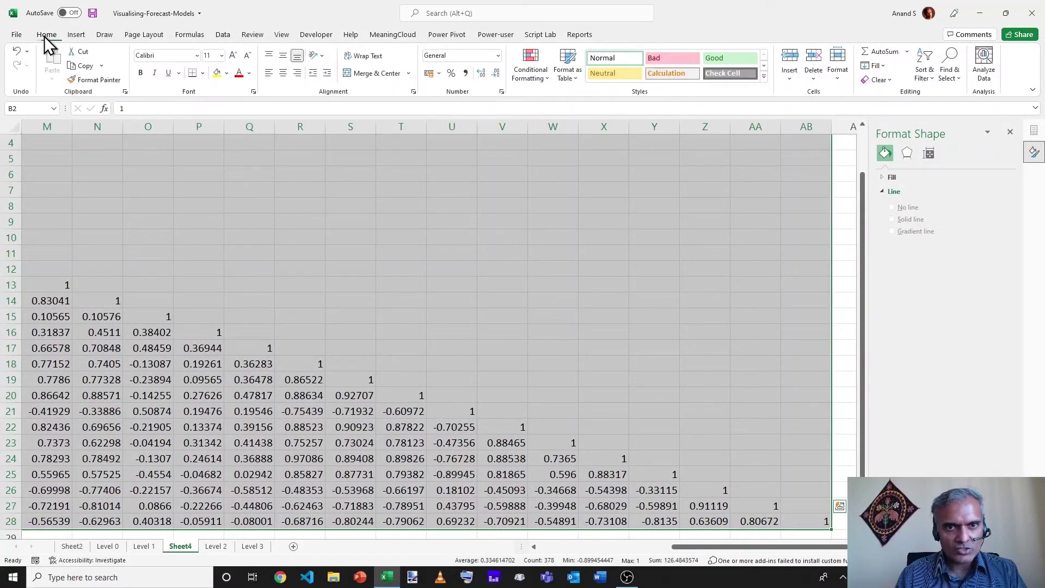
left_click(451, 73)
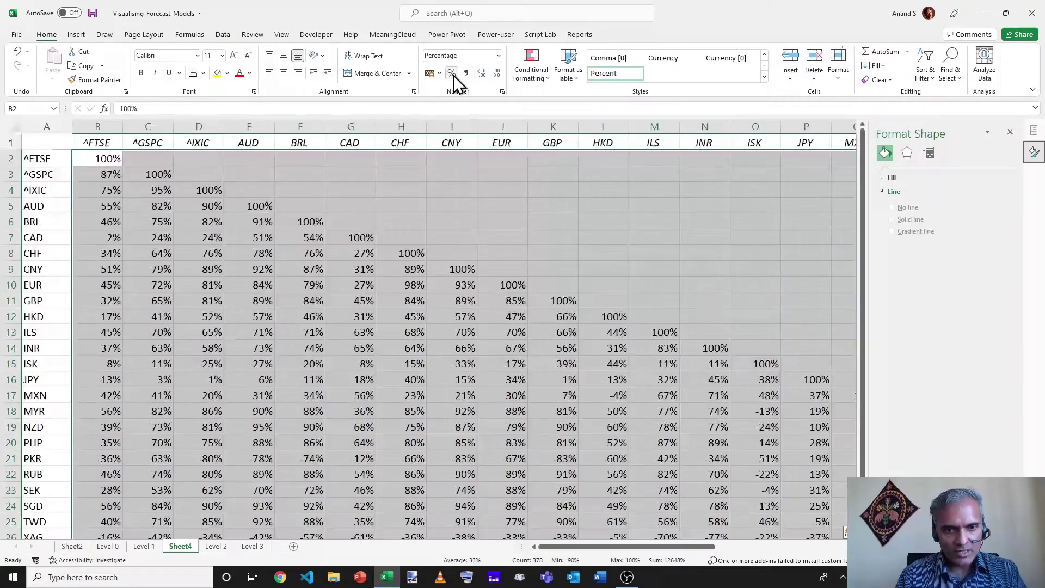
- Apply the green-yellow-red color scale to the correlation values in B2:AB28
left_click(540, 73)
mouse_move(566, 181)
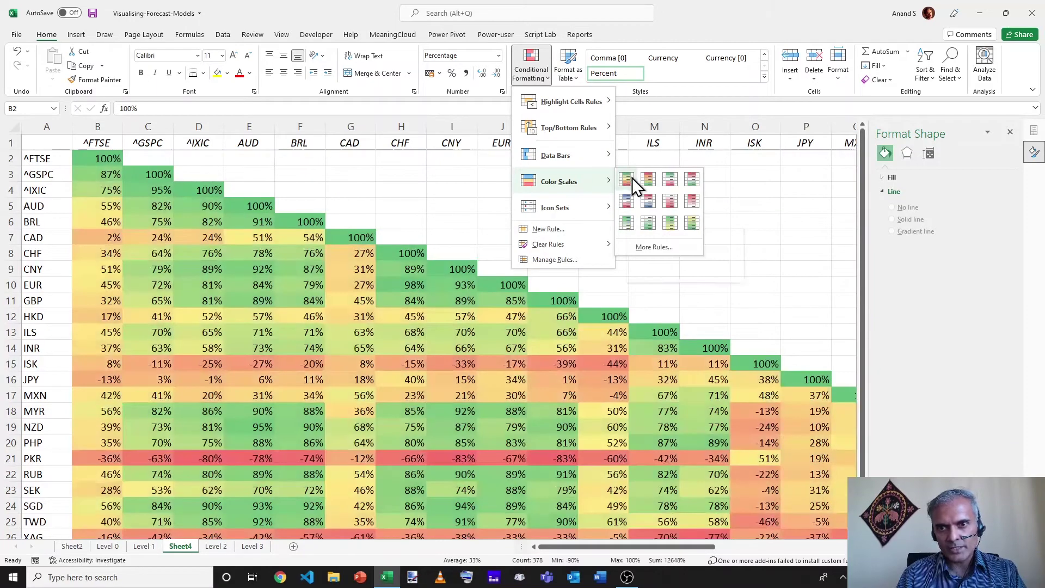
left_click(626, 179)
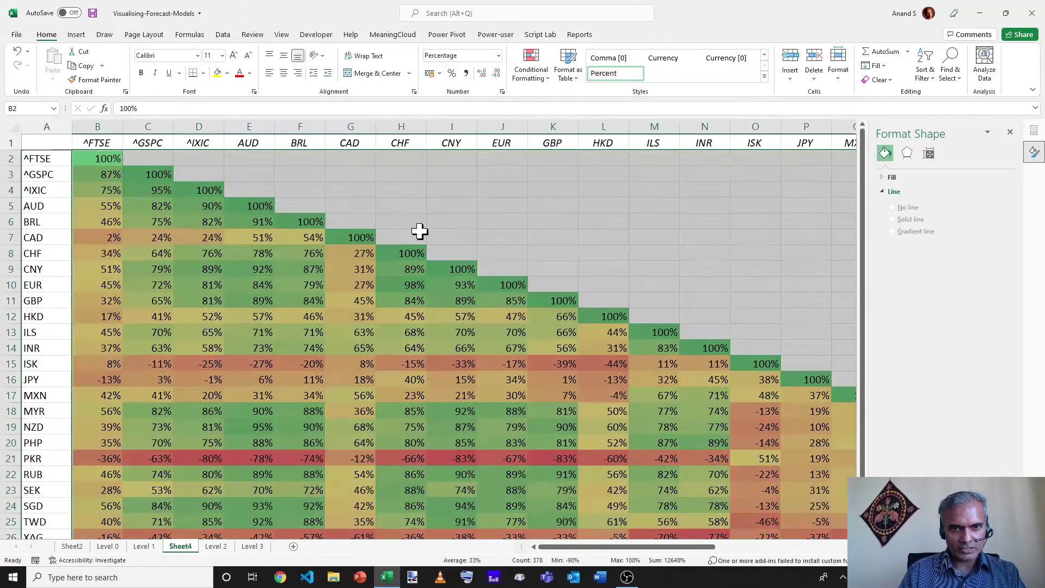
scroll(319, 257, "down", 4, "ctrl")
left_click(103, 227)
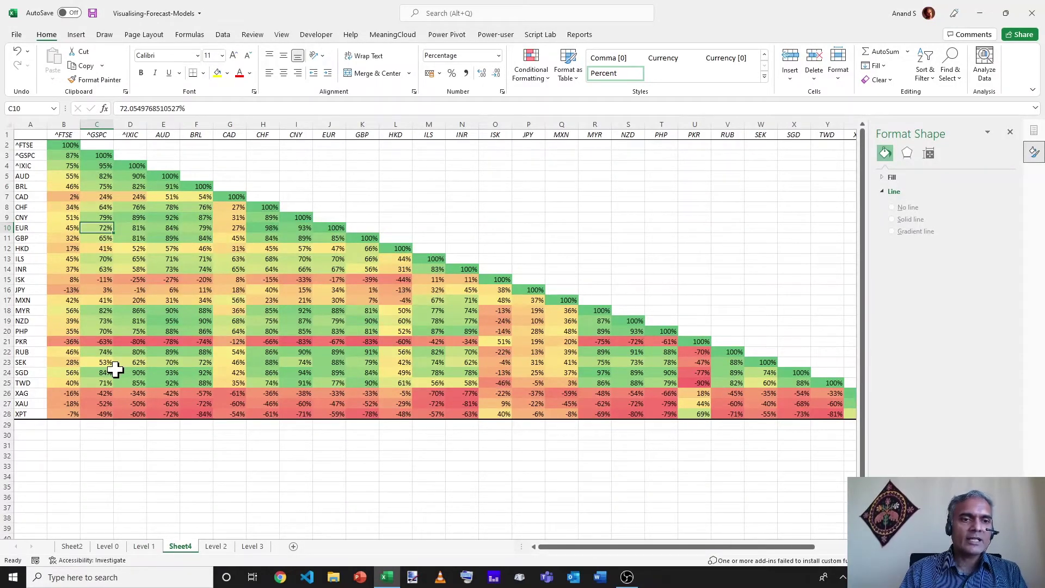
left_click_drag(66, 437, 163, 456)
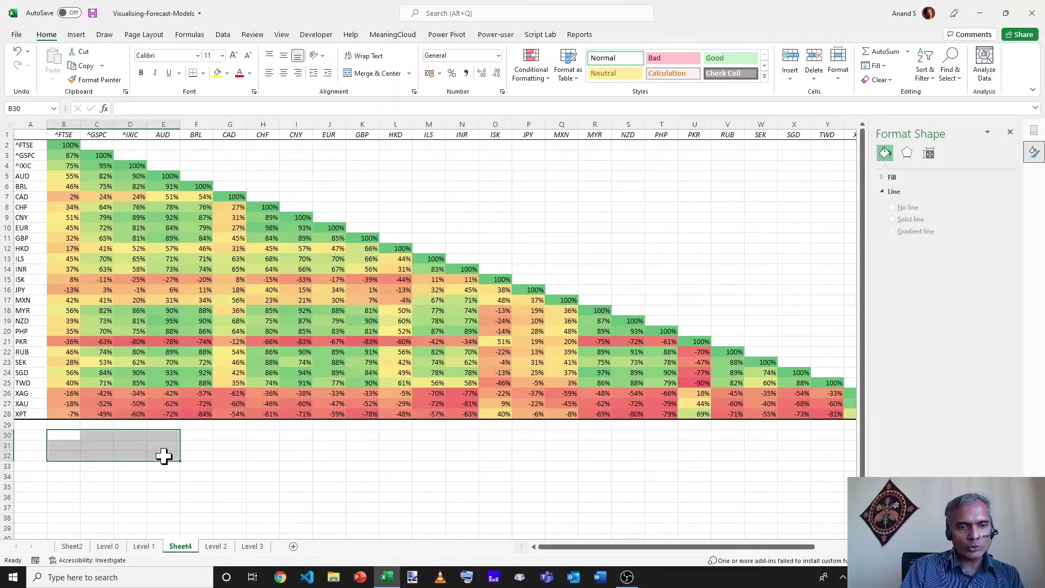
key("Left")
left_click(76, 433)
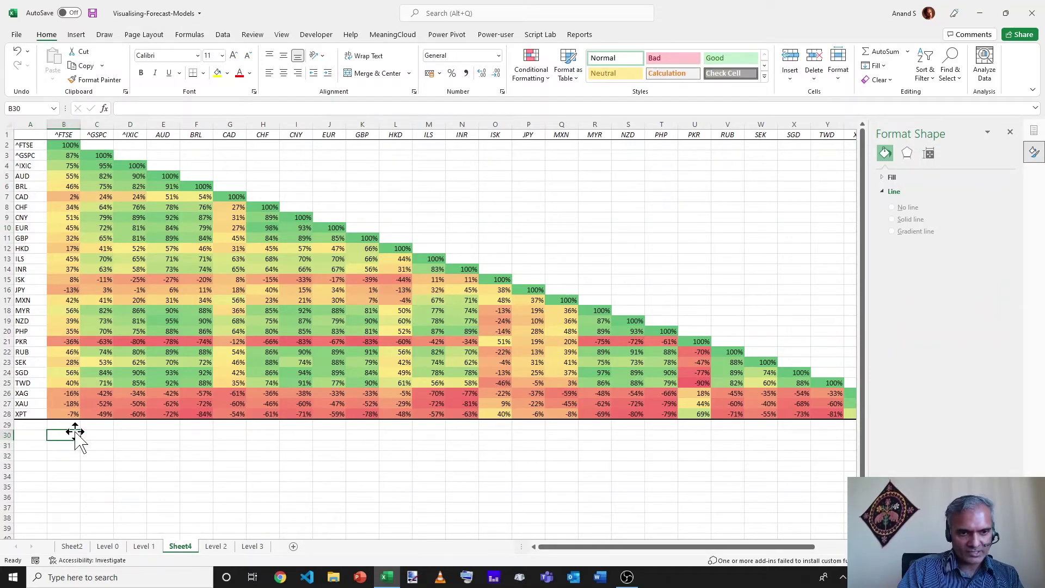
type("=correl")
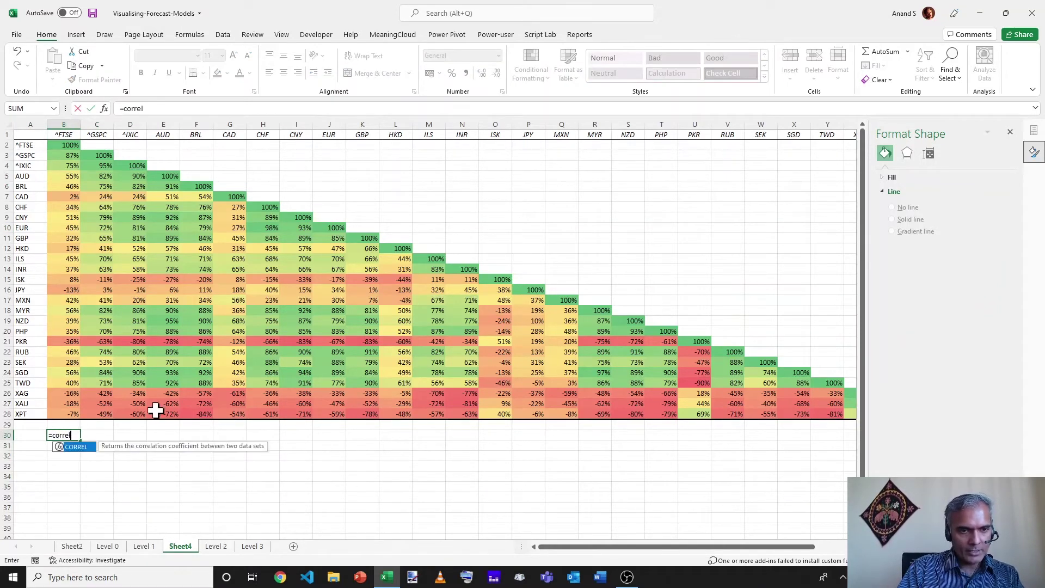
type("(")
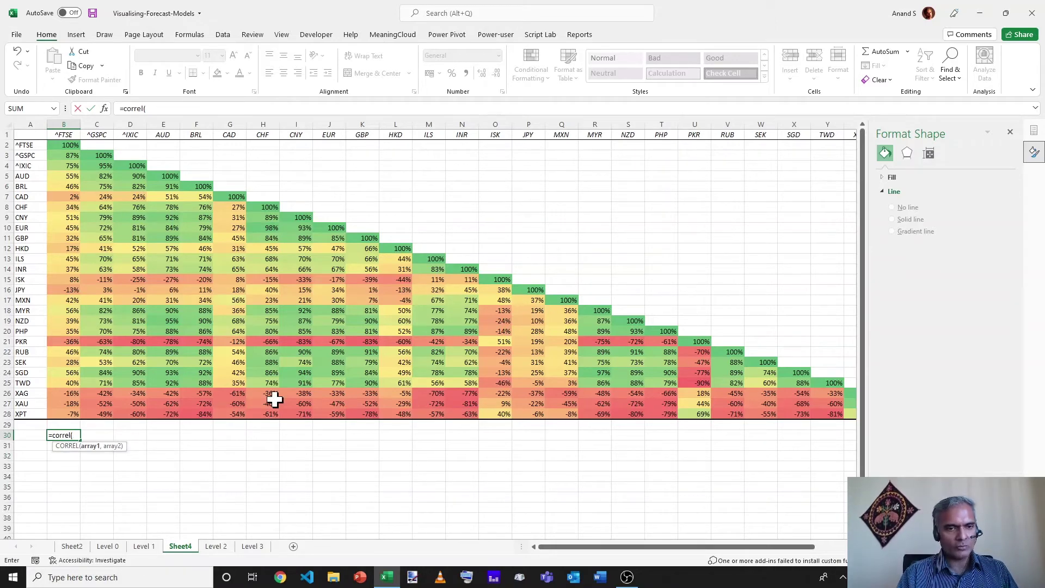
key("Escape")
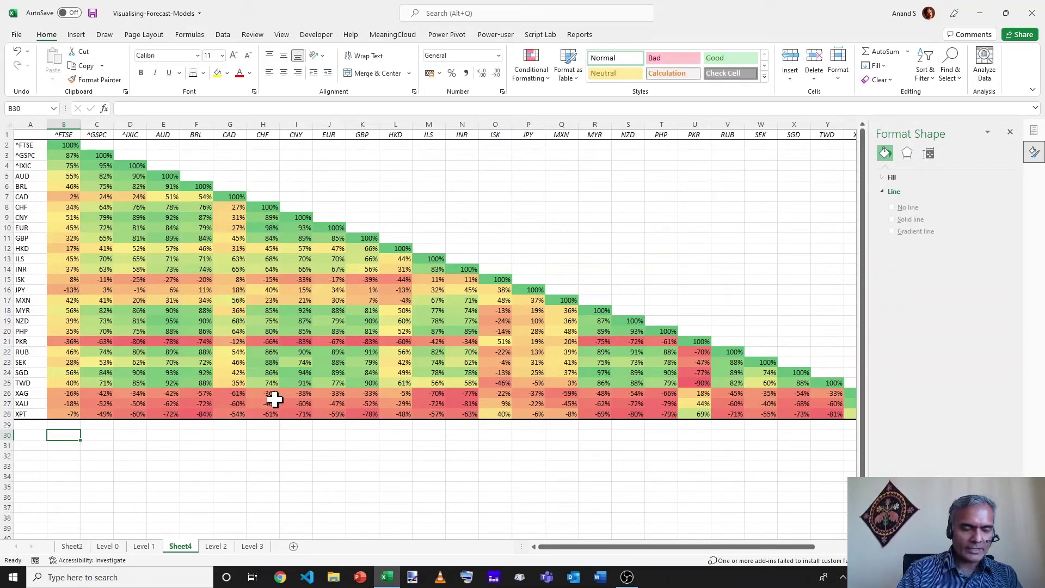
- Move Sheet4 to the end of the workbook, after the Level 3 sheet
scroll(138, 264, "up", 5)
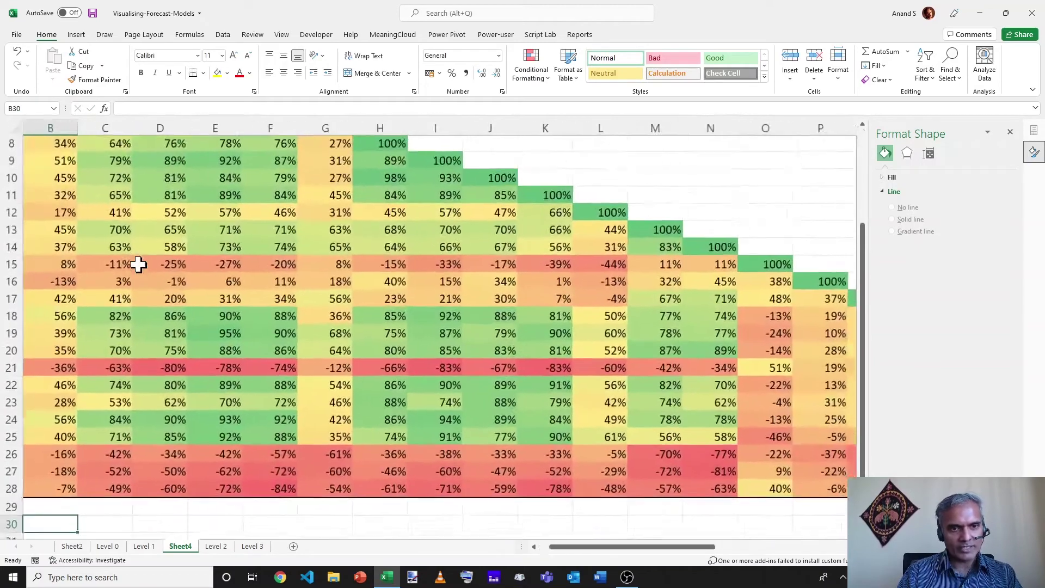
scroll(139, 264, "left", 1)
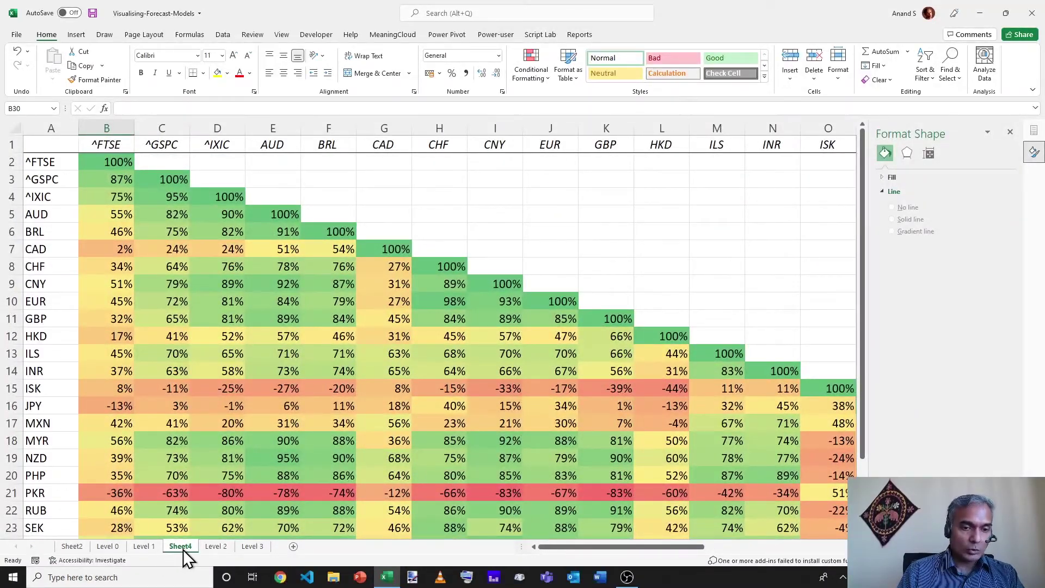
left_click_drag(182, 549, 276, 547)
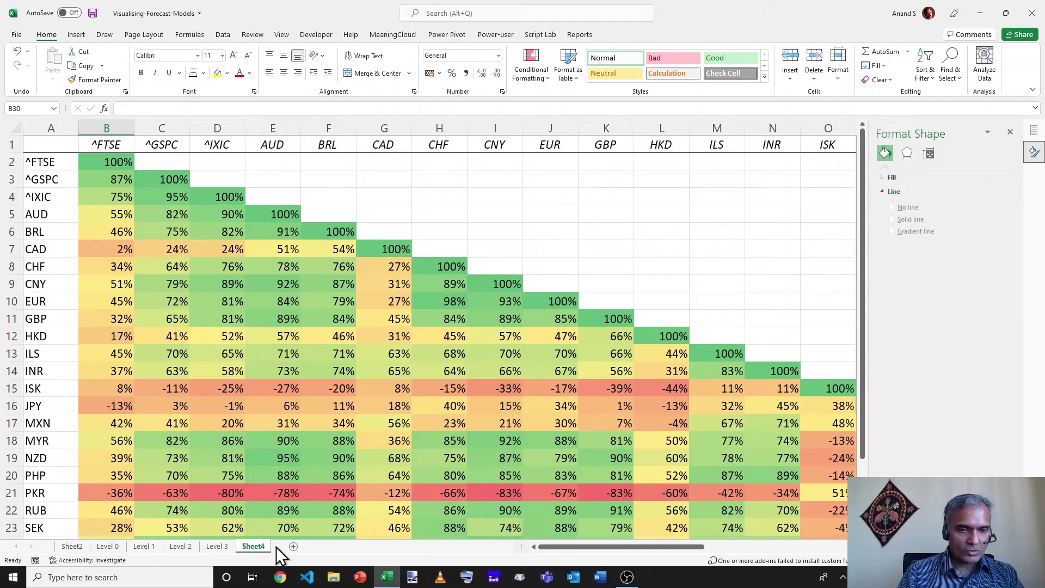
- Look over the raw currency rates on Level 0 and the table with sparklines below the pivot on Level 1
left_click(120, 550)
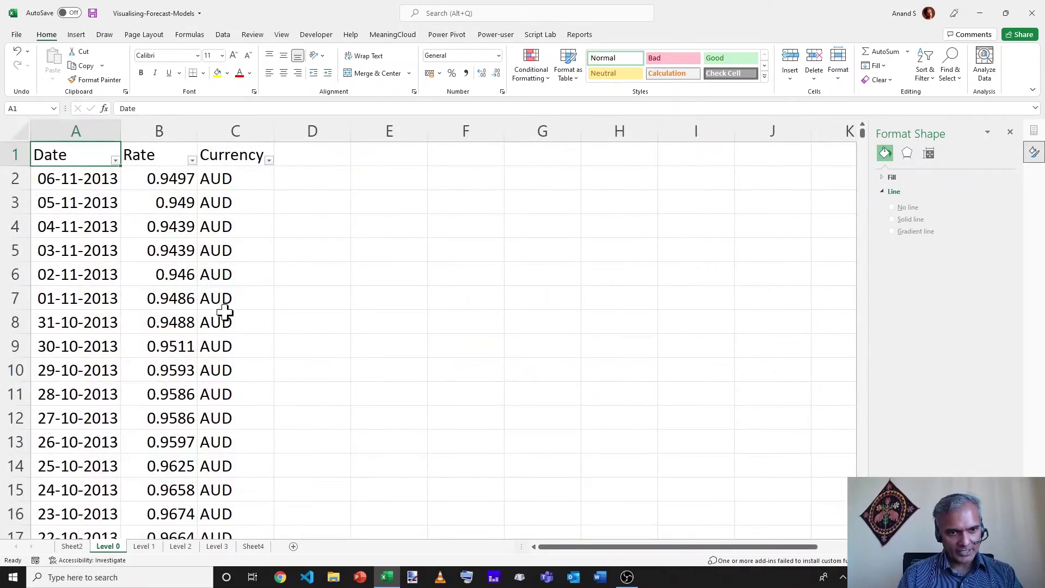
left_click(145, 553)
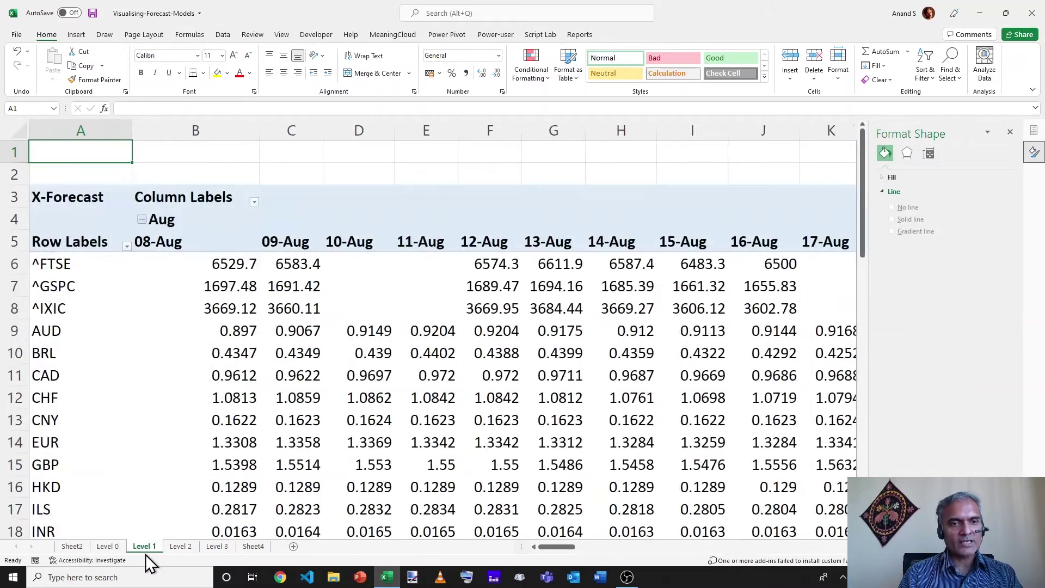
scroll(174, 413, "down", 8)
scroll(174, 413, "down", 5)
scroll(174, 414, "up", 1)
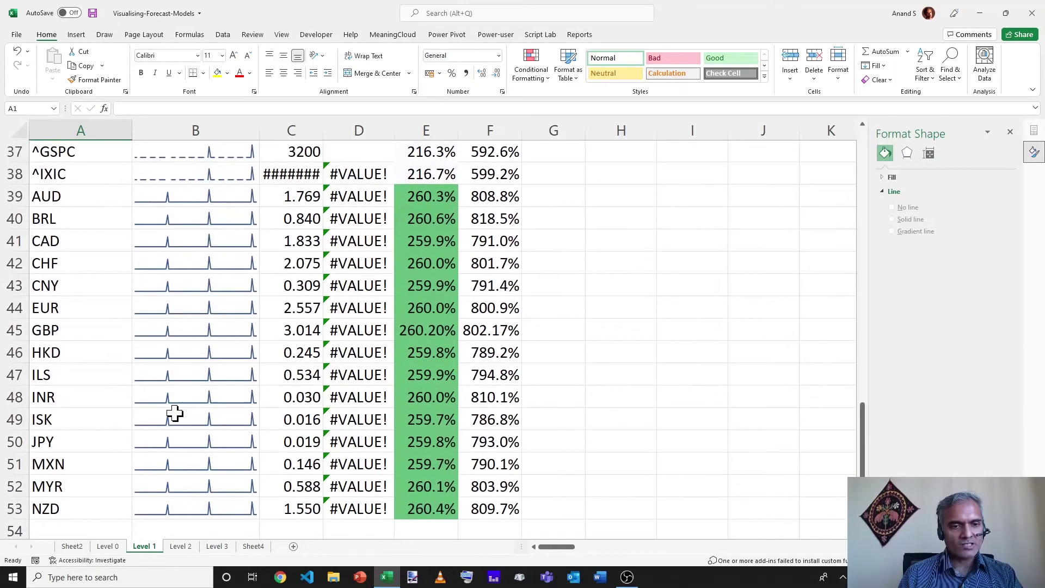
- Examine the trend, average, forecast and variation columns beside the pivot table on Sheet2
left_click(80, 547)
scroll(160, 431, "down", 9)
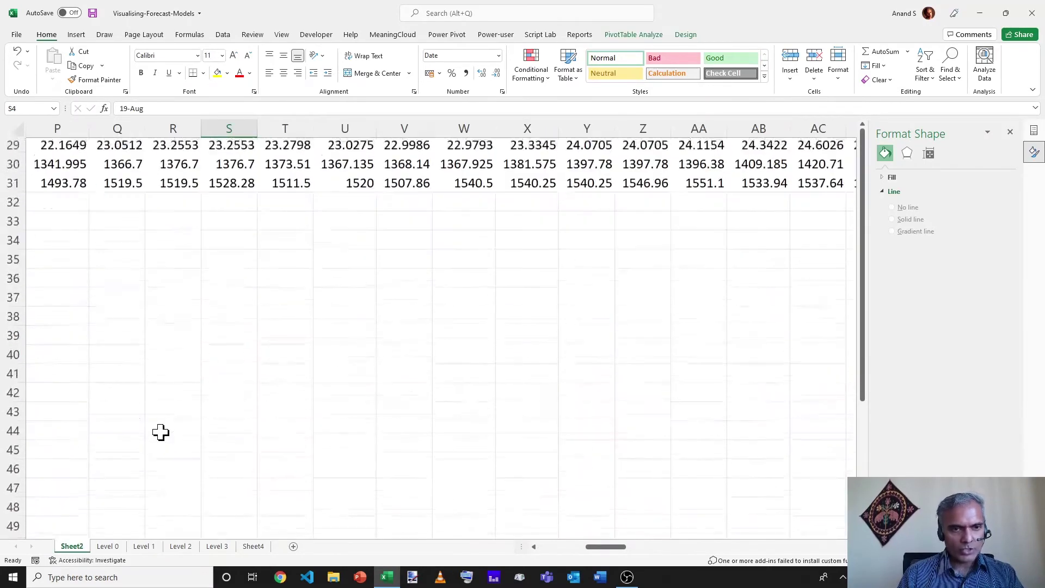
scroll(161, 433, "left", 5)
scroll(160, 433, "up", 9)
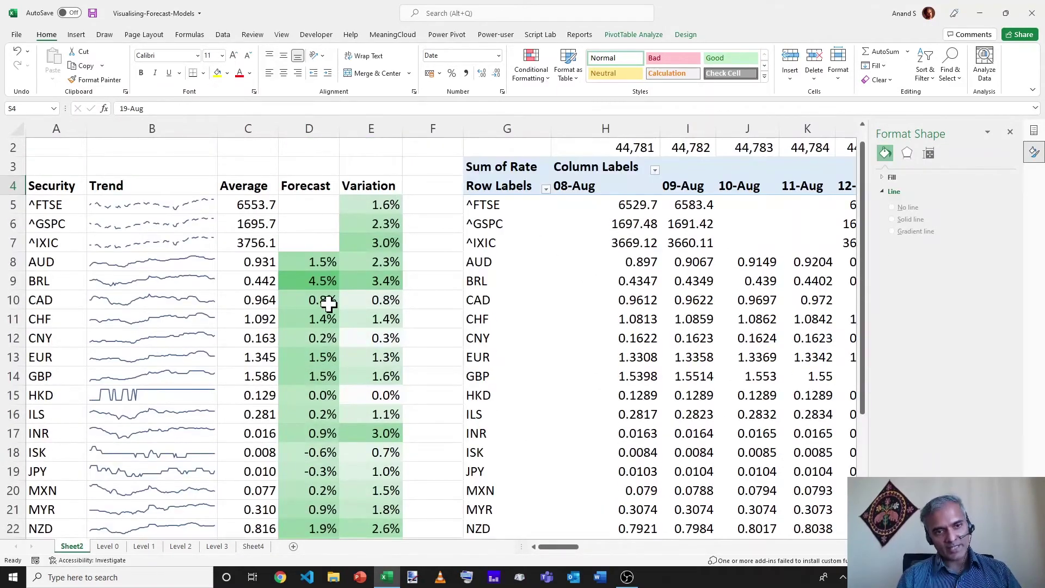
- Examine the AUD correlations in row 1 above the daily currency rates on Level 2, ending at cell A1
left_click(181, 545)
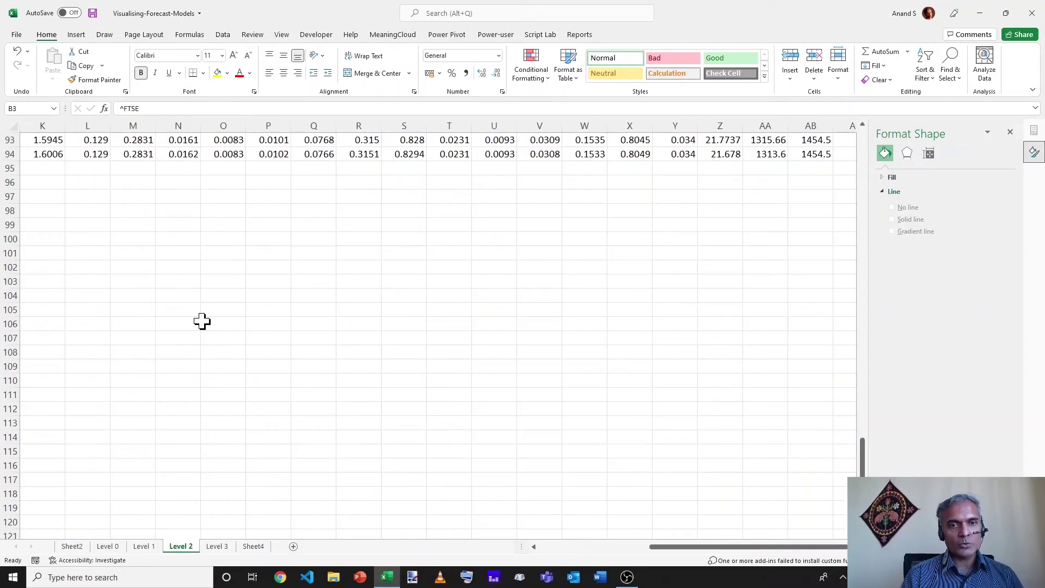
scroll(202, 321, "up", 15)
scroll(202, 321, "down", 1)
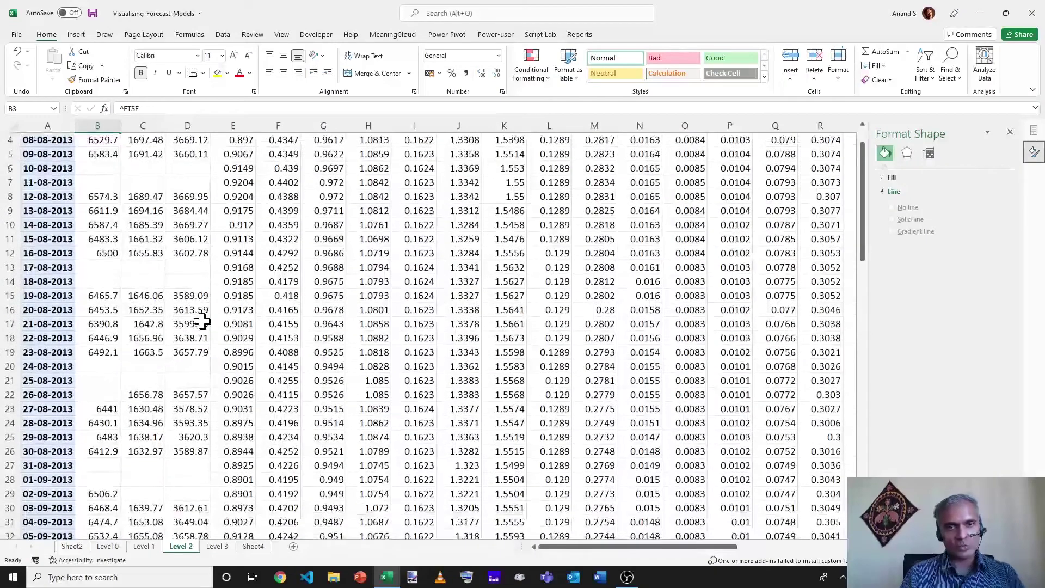
scroll(202, 322, "up", 2)
scroll(202, 322, "right", 3)
scroll(202, 321, "left", 3)
scroll(202, 321, "right", 2)
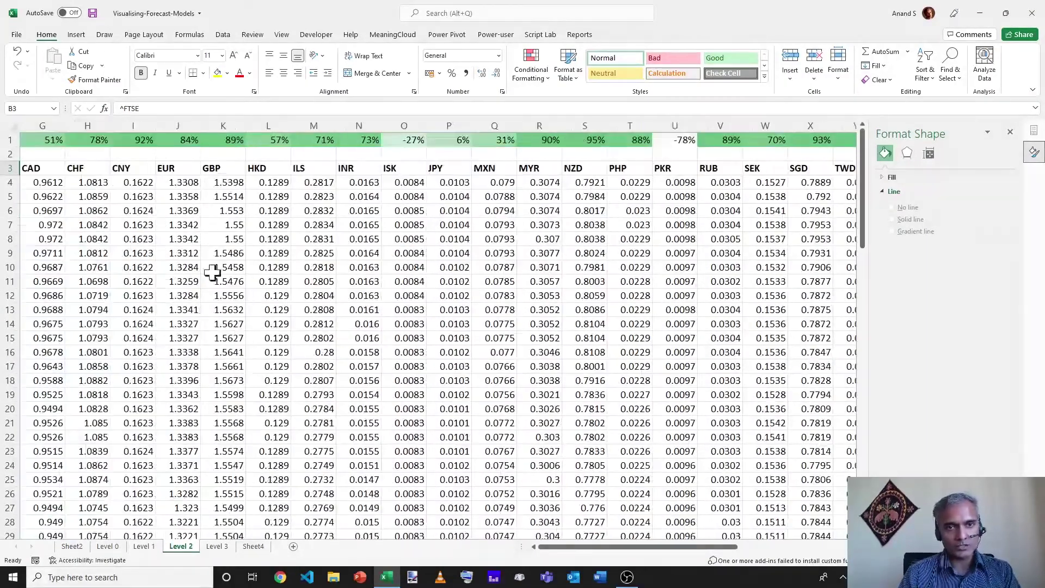
left_click(151, 143)
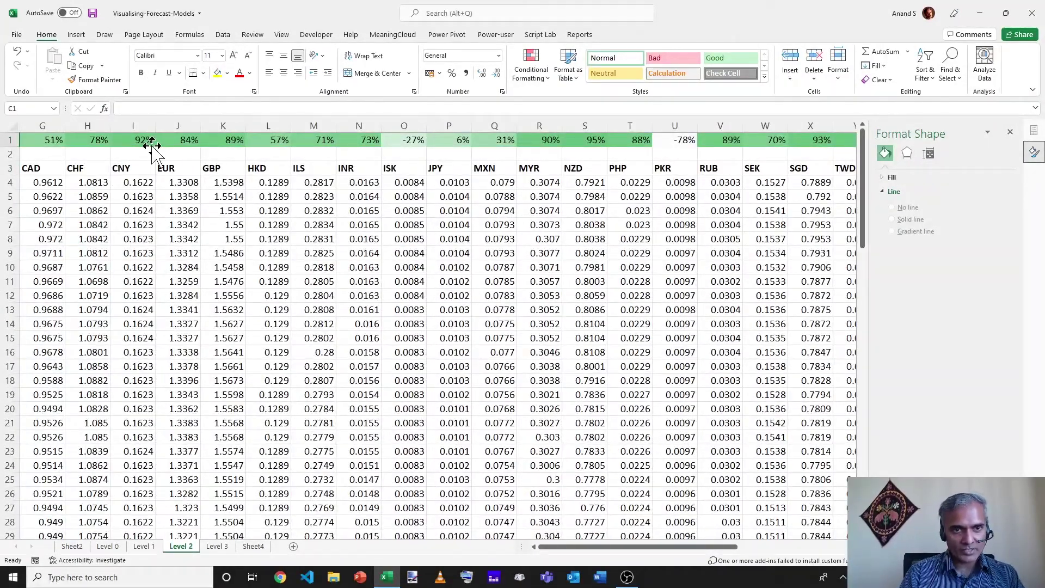
left_click(135, 192)
key("ctrl+Home")
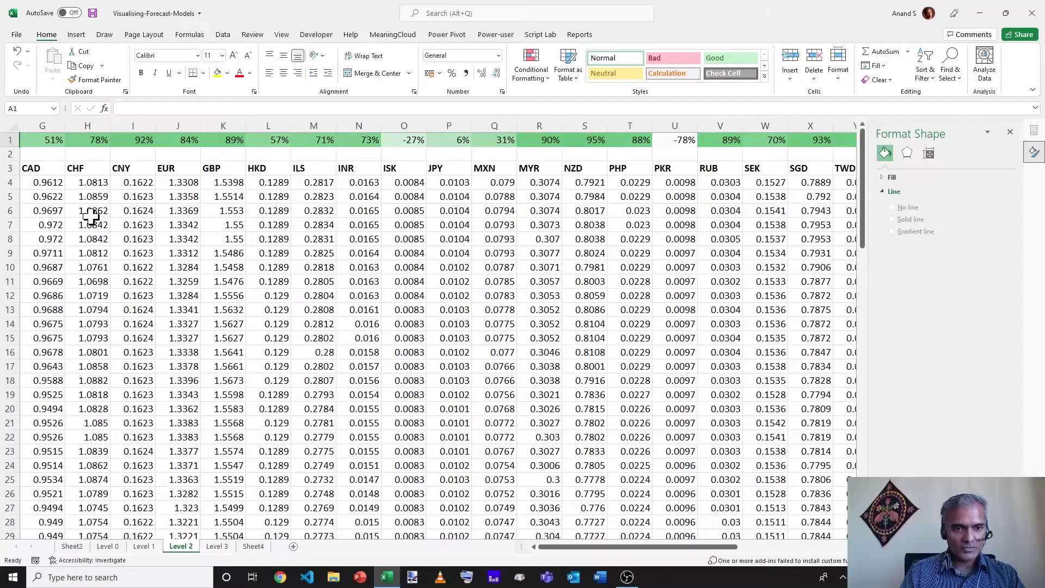
- Inspect the Level 3 correlation matrix, checking the PKR and ISK rows and the INR–GBP, SGD–MYR and NZD–AUD cells
left_click(221, 547)
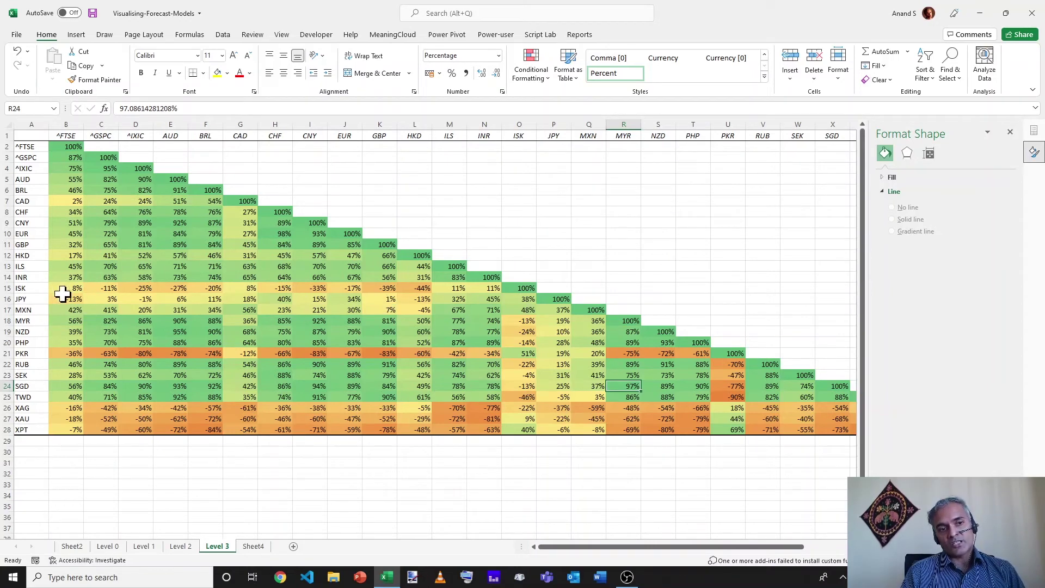
left_click(5, 353)
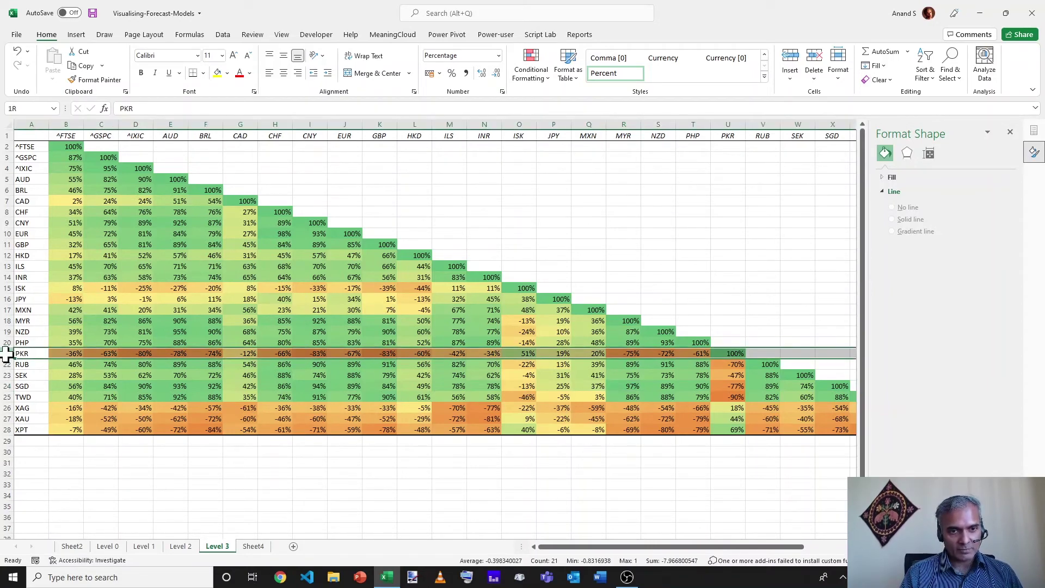
left_click(8, 288)
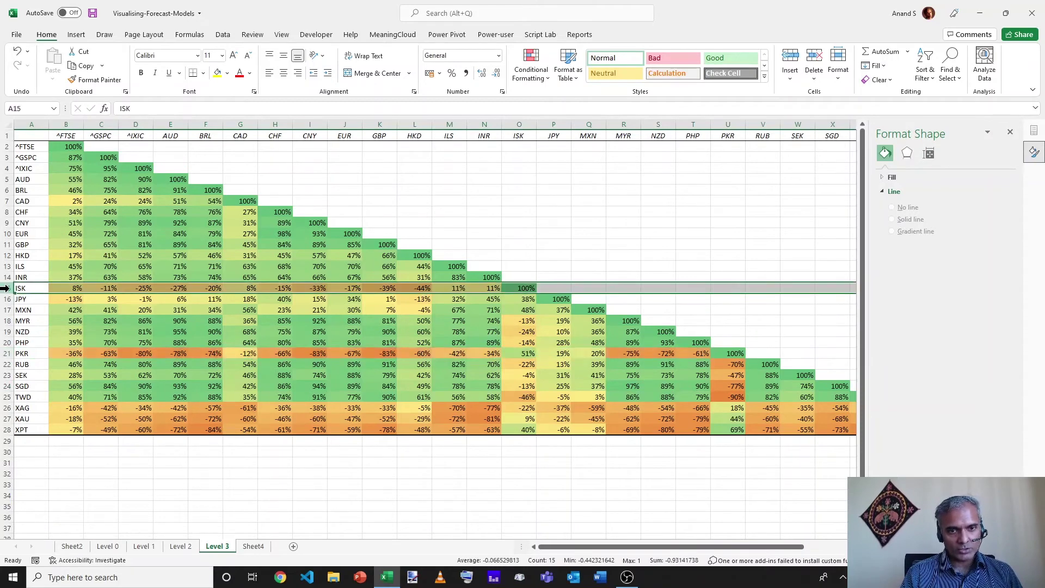
left_click(368, 277)
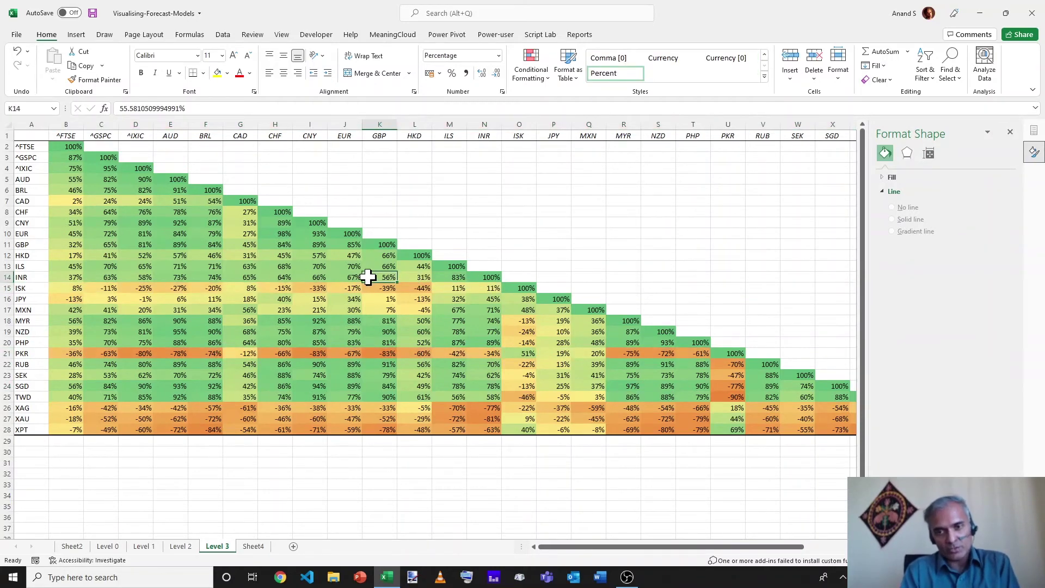
left_click(626, 387)
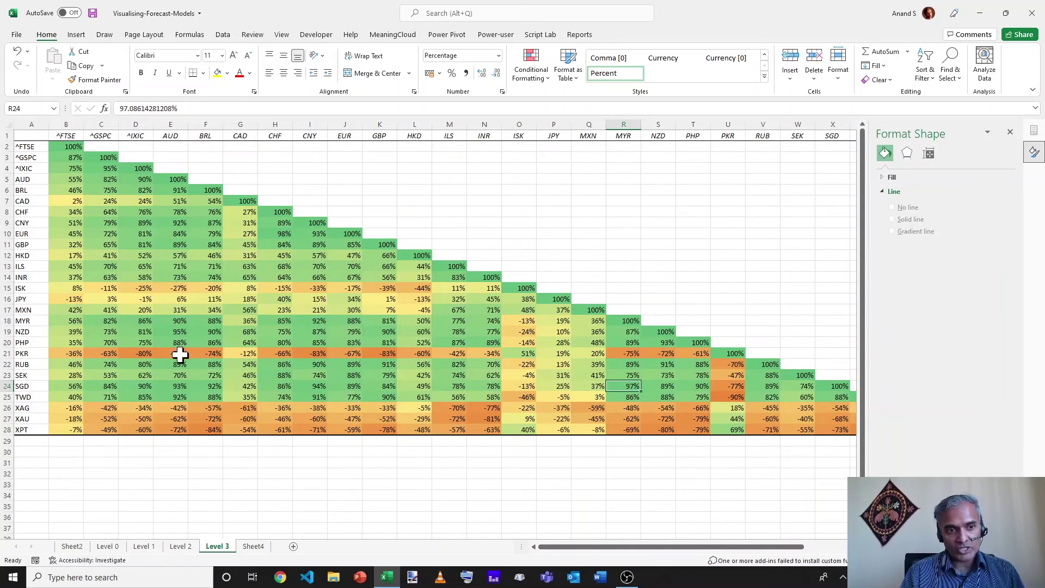
left_click(172, 331)
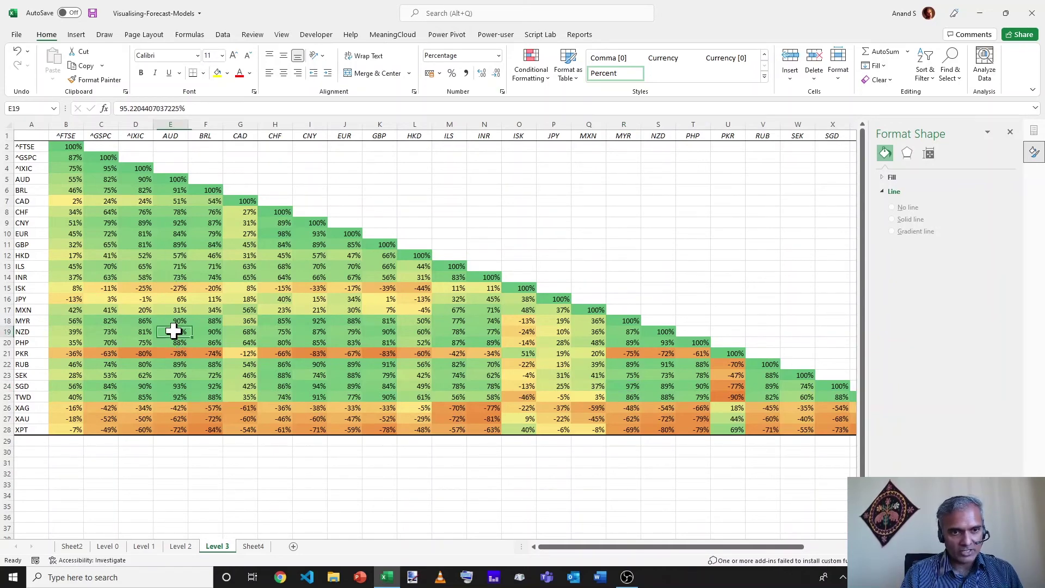